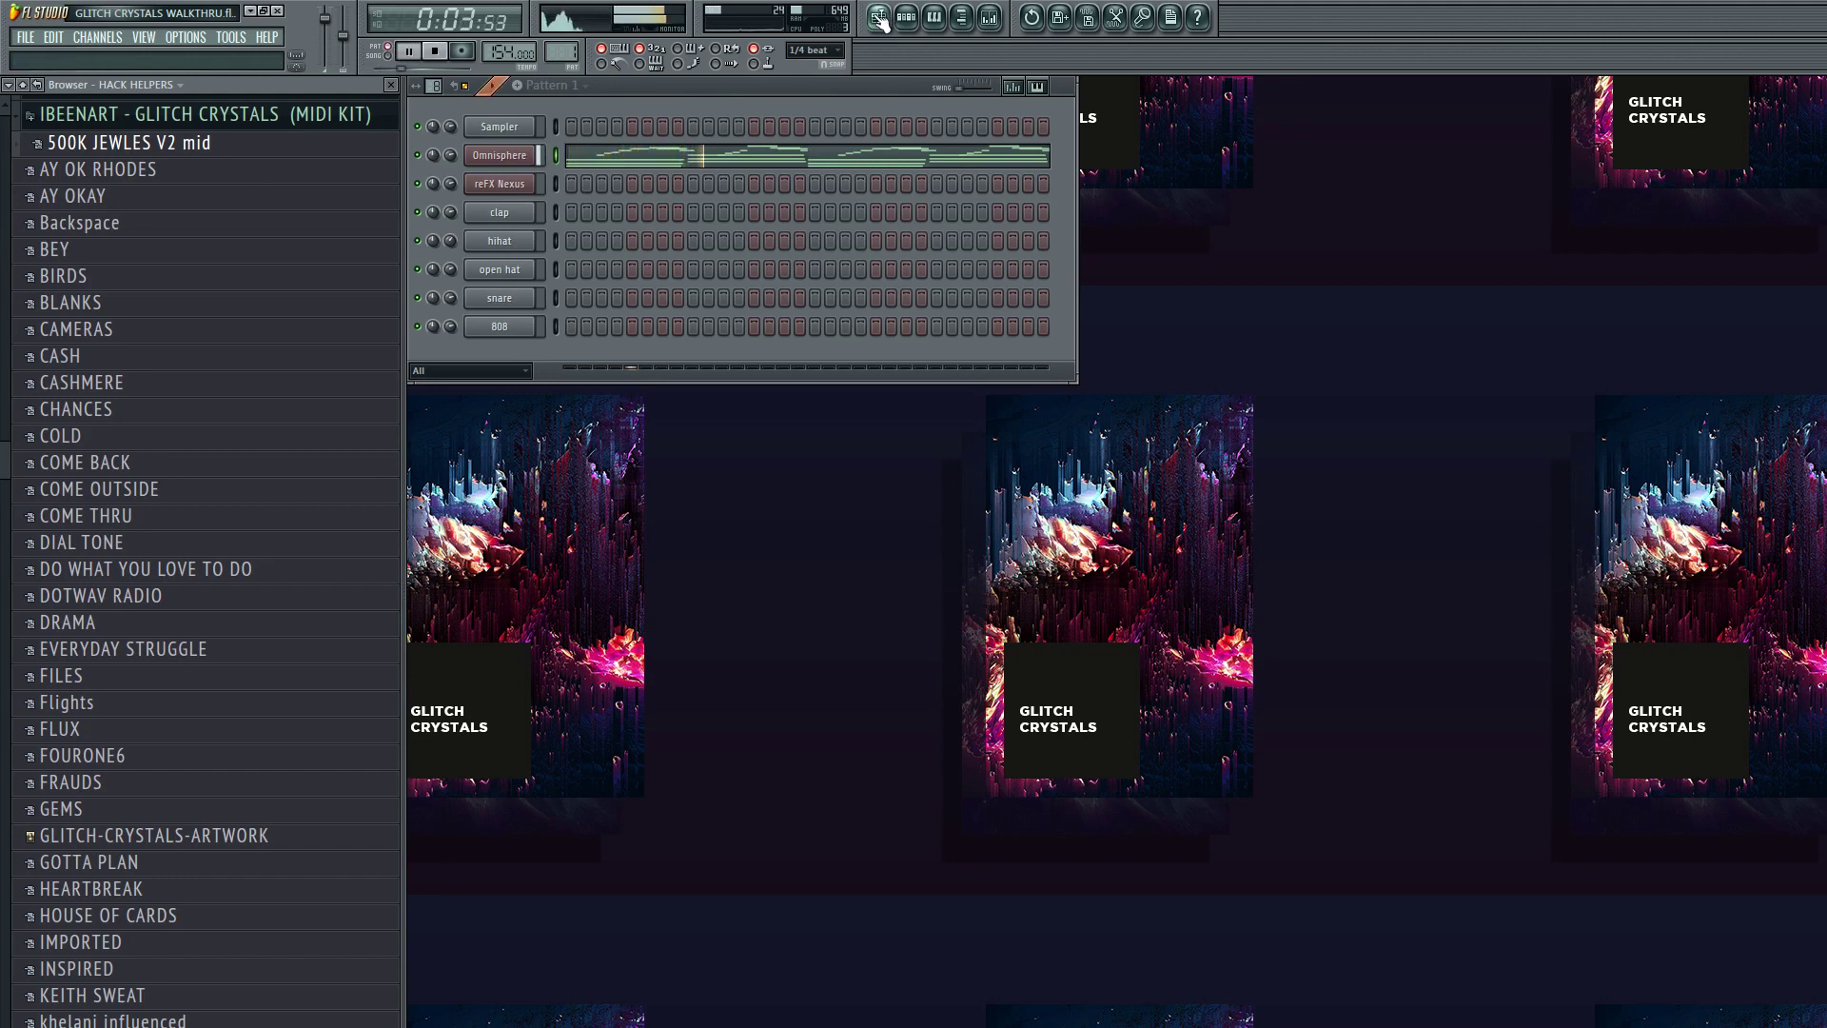
# - Check the mixer's Insert 1 track and its Gross Beat effect, and close the mixer
pyautogui.click(988, 16)
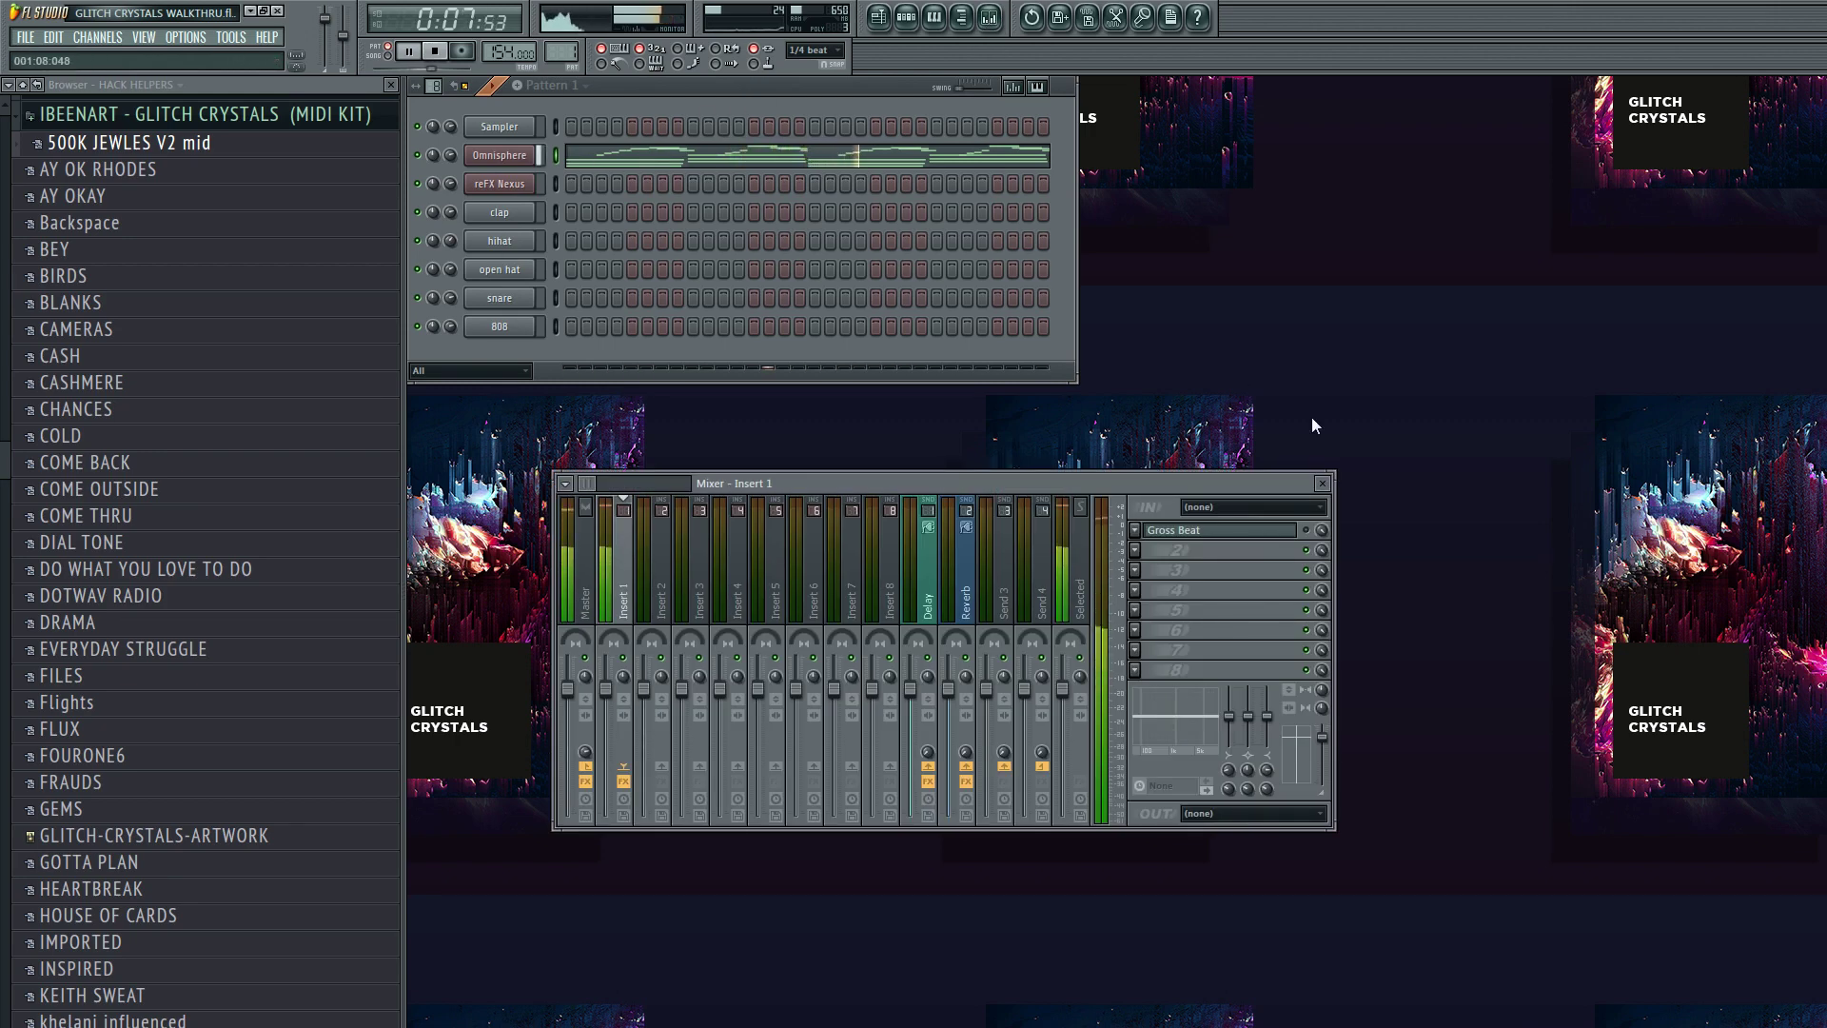
pyautogui.click(1321, 483)
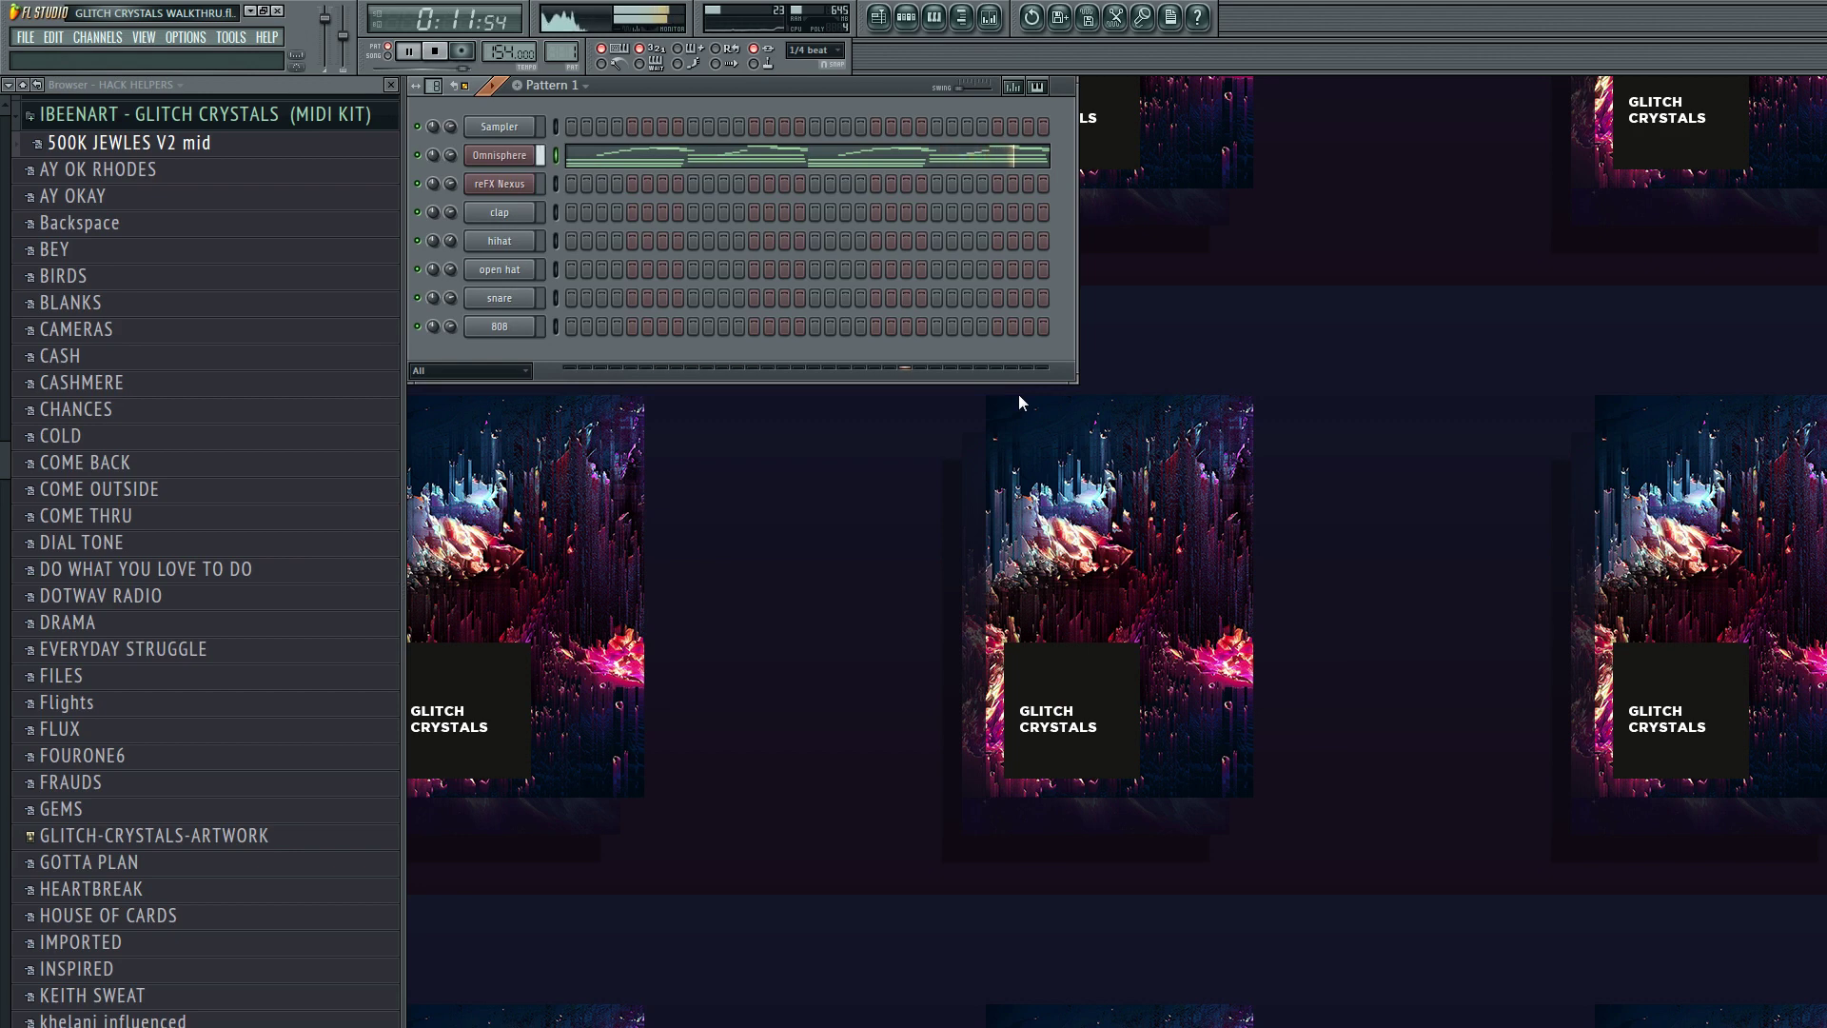
# - Audition the AY OK RHODES, AY OKAY and BEY MIDI files on the Omnisphere channel
pyautogui.press('space')
pyautogui.press('Down')
pyautogui.press('space')
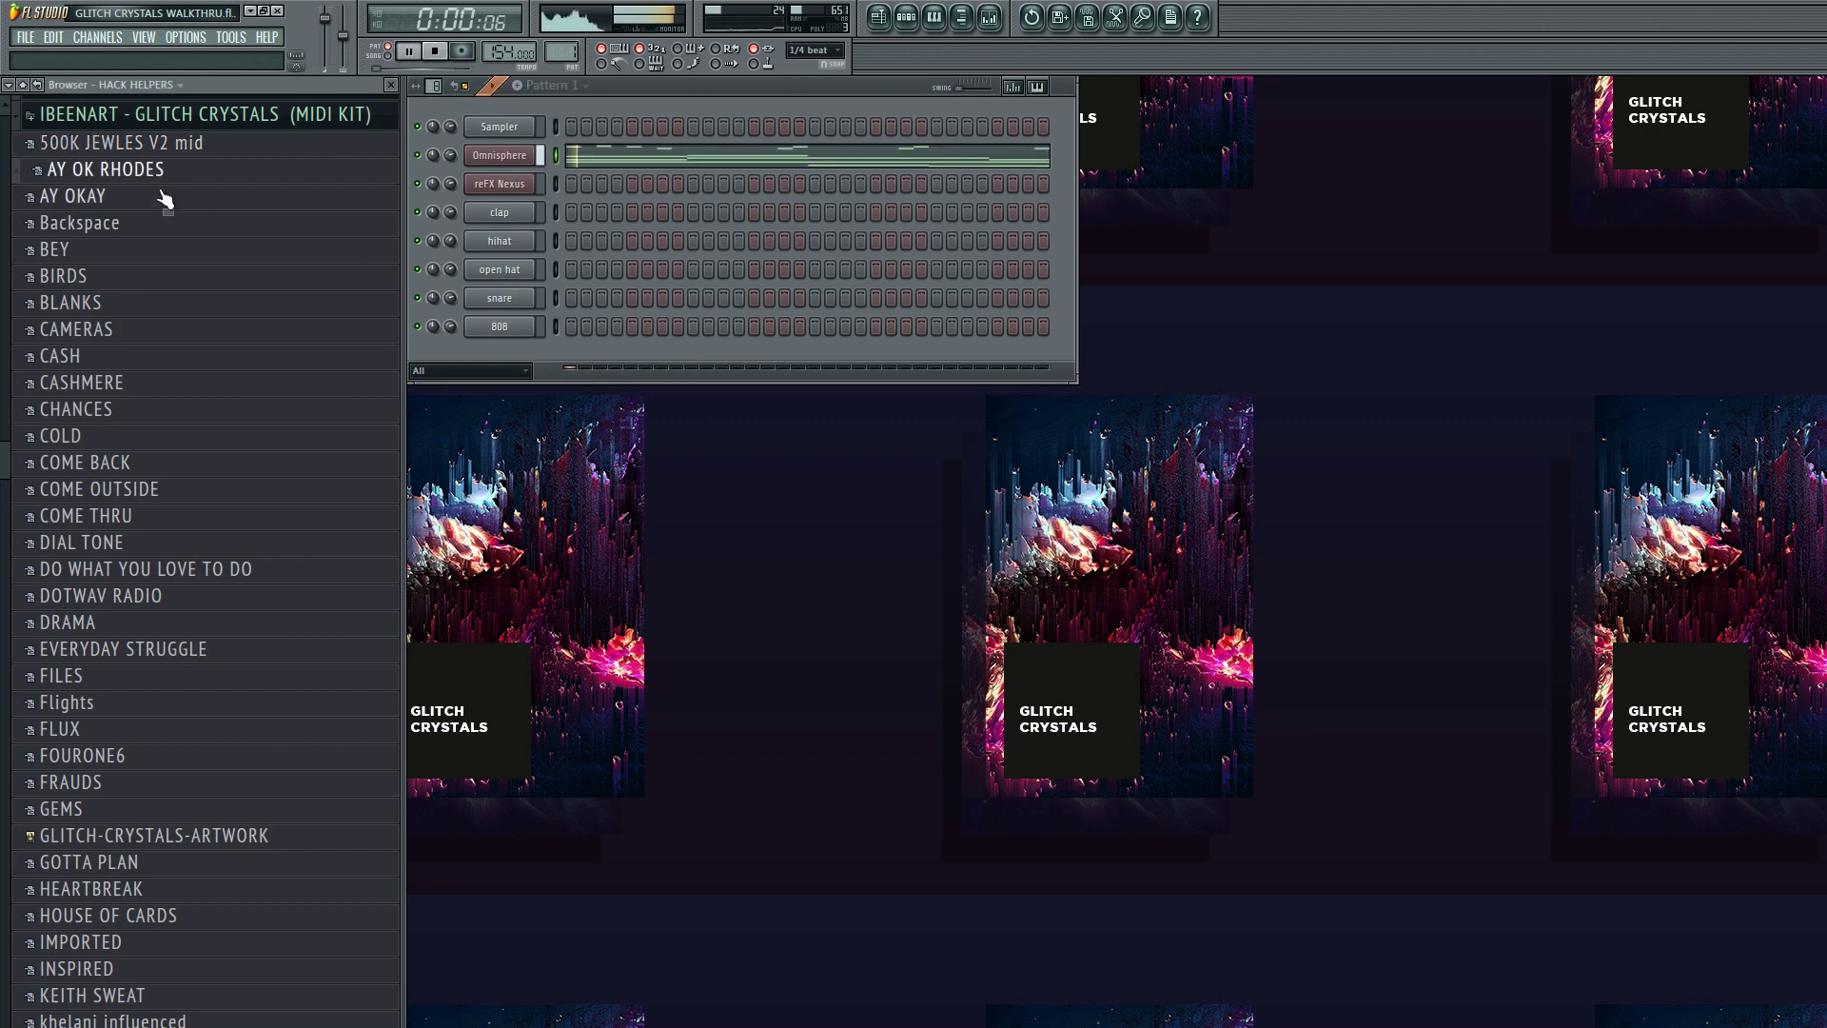
pyautogui.press('space')
pyautogui.click(164, 197)
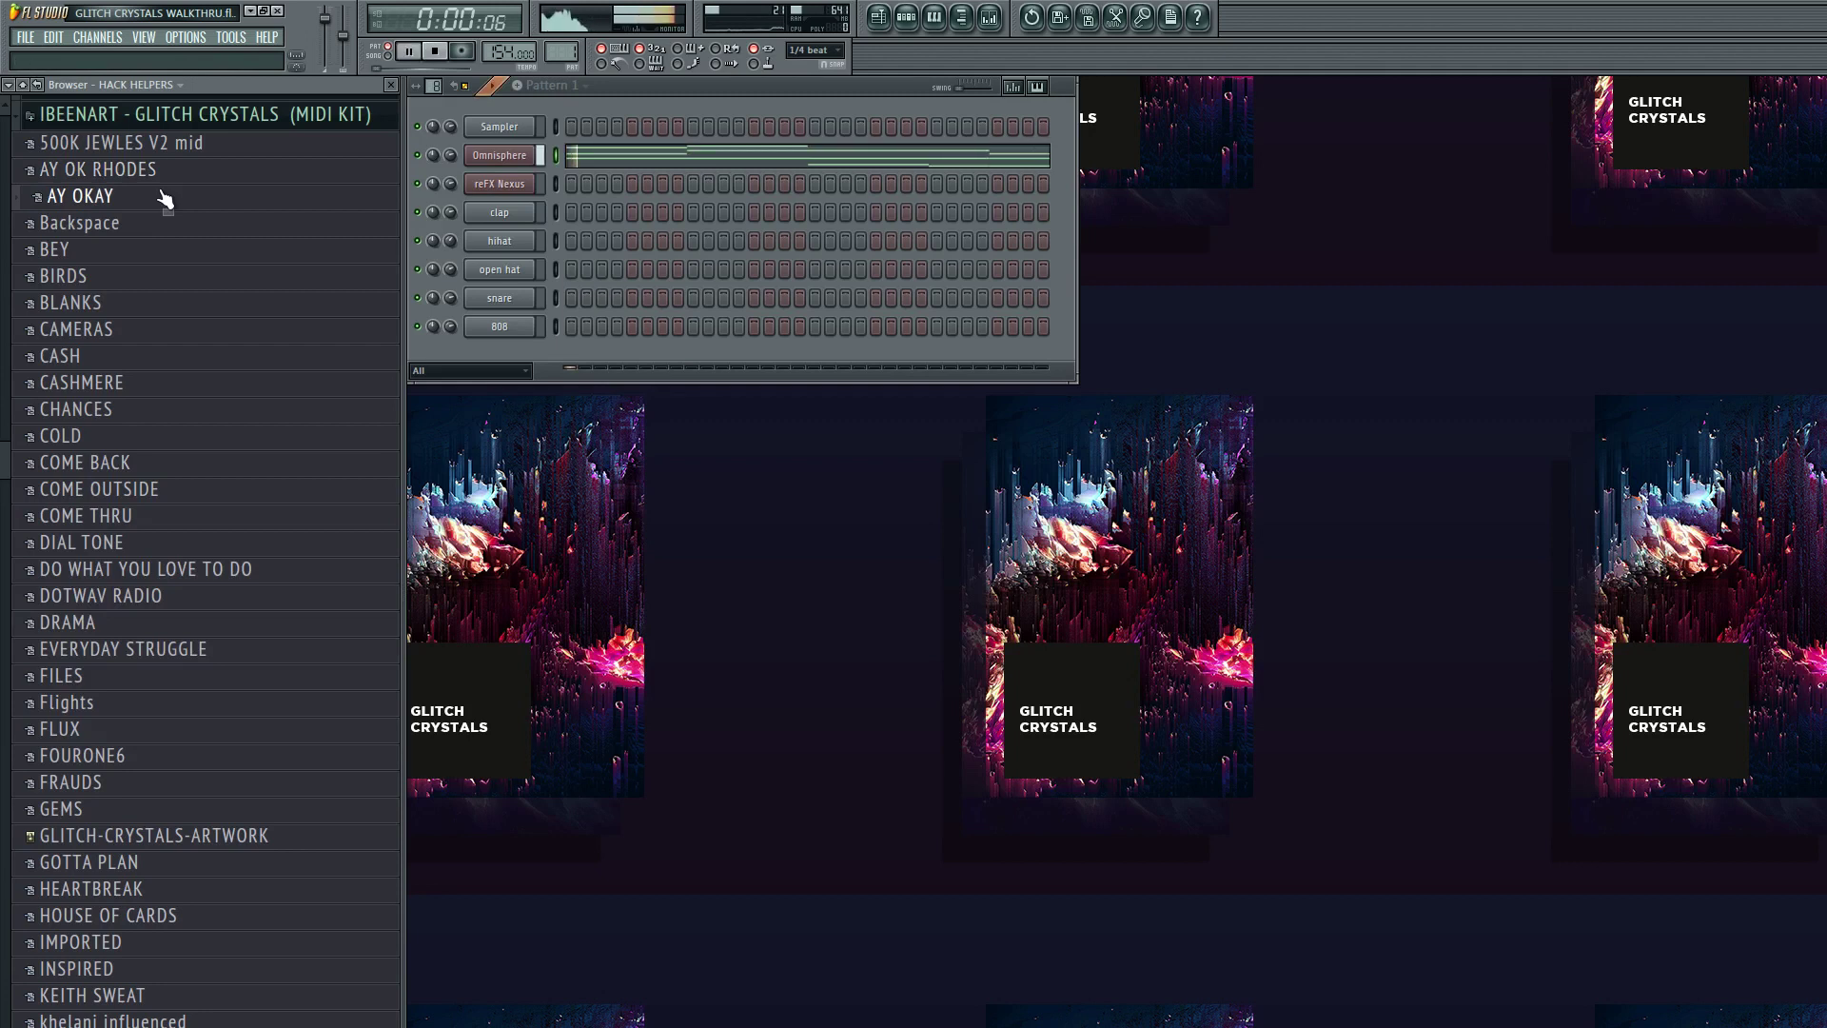
pyautogui.click(135, 255)
pyautogui.press('space')
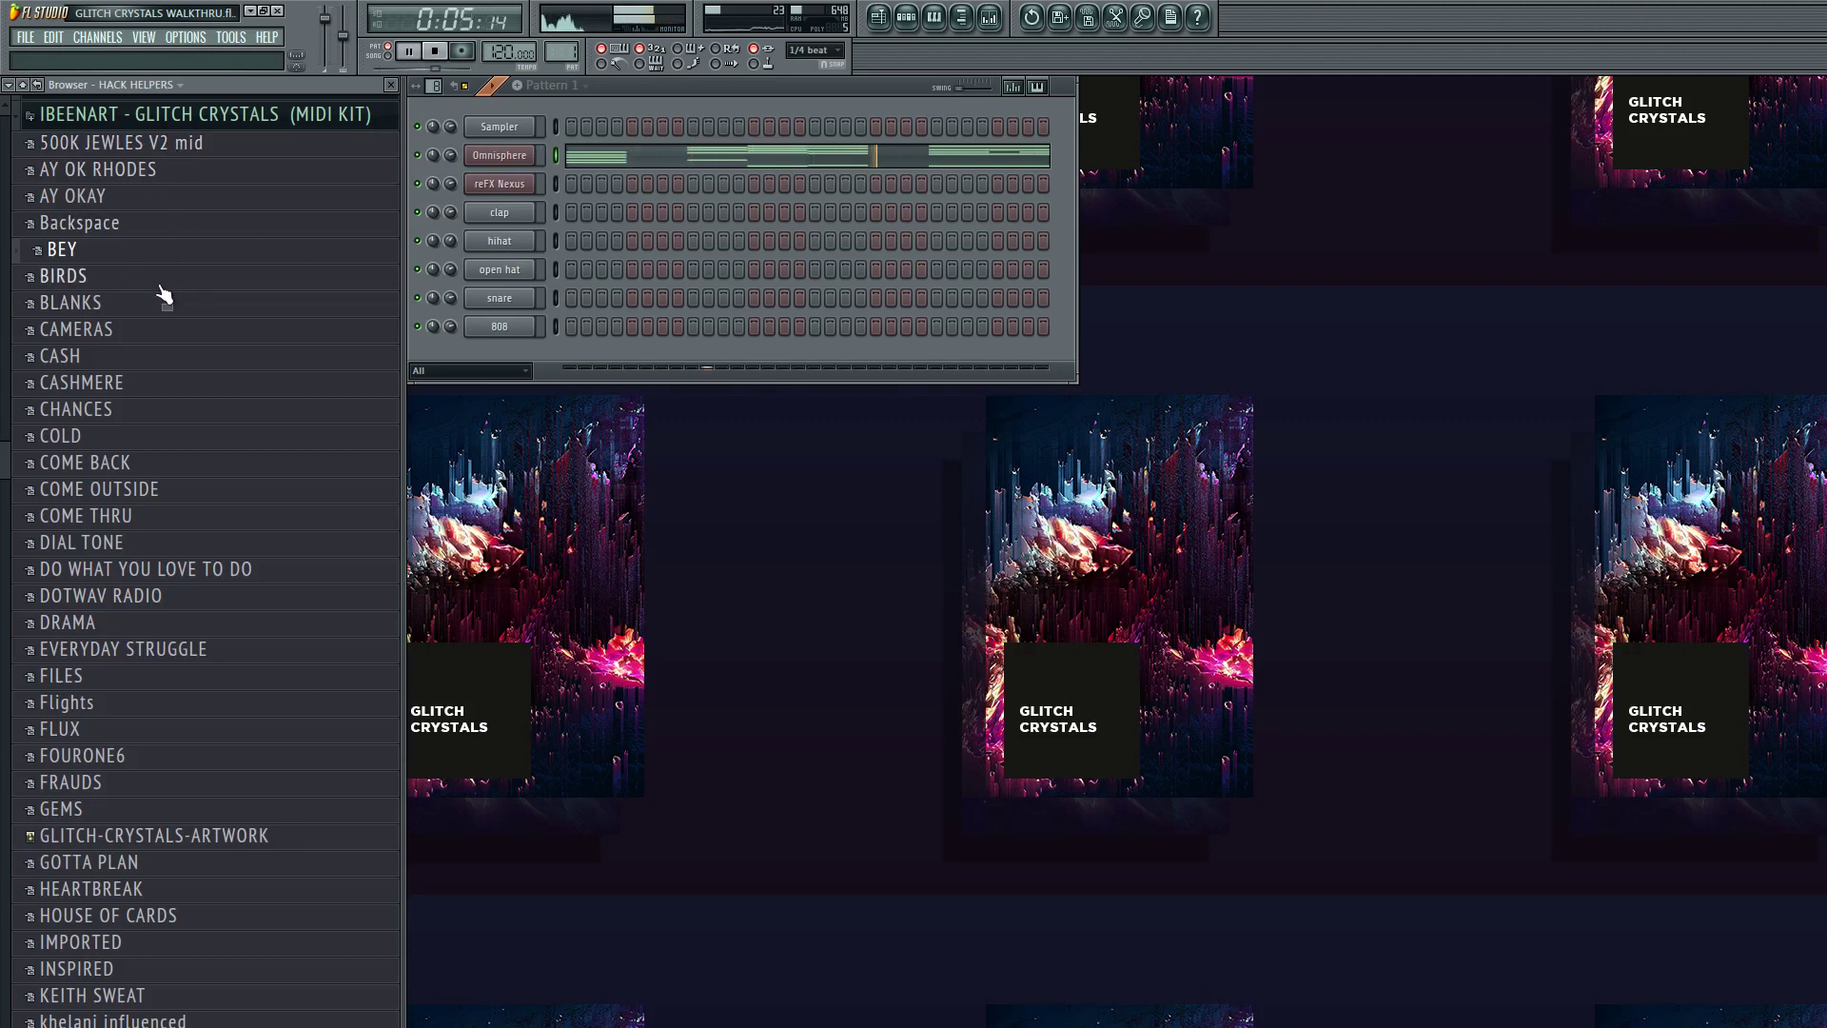
# - Audition the CASH and CASHMERE MIDI files on the Omnisphere channel
pyautogui.press('space')
pyautogui.click(138, 356)
pyautogui.press('space')
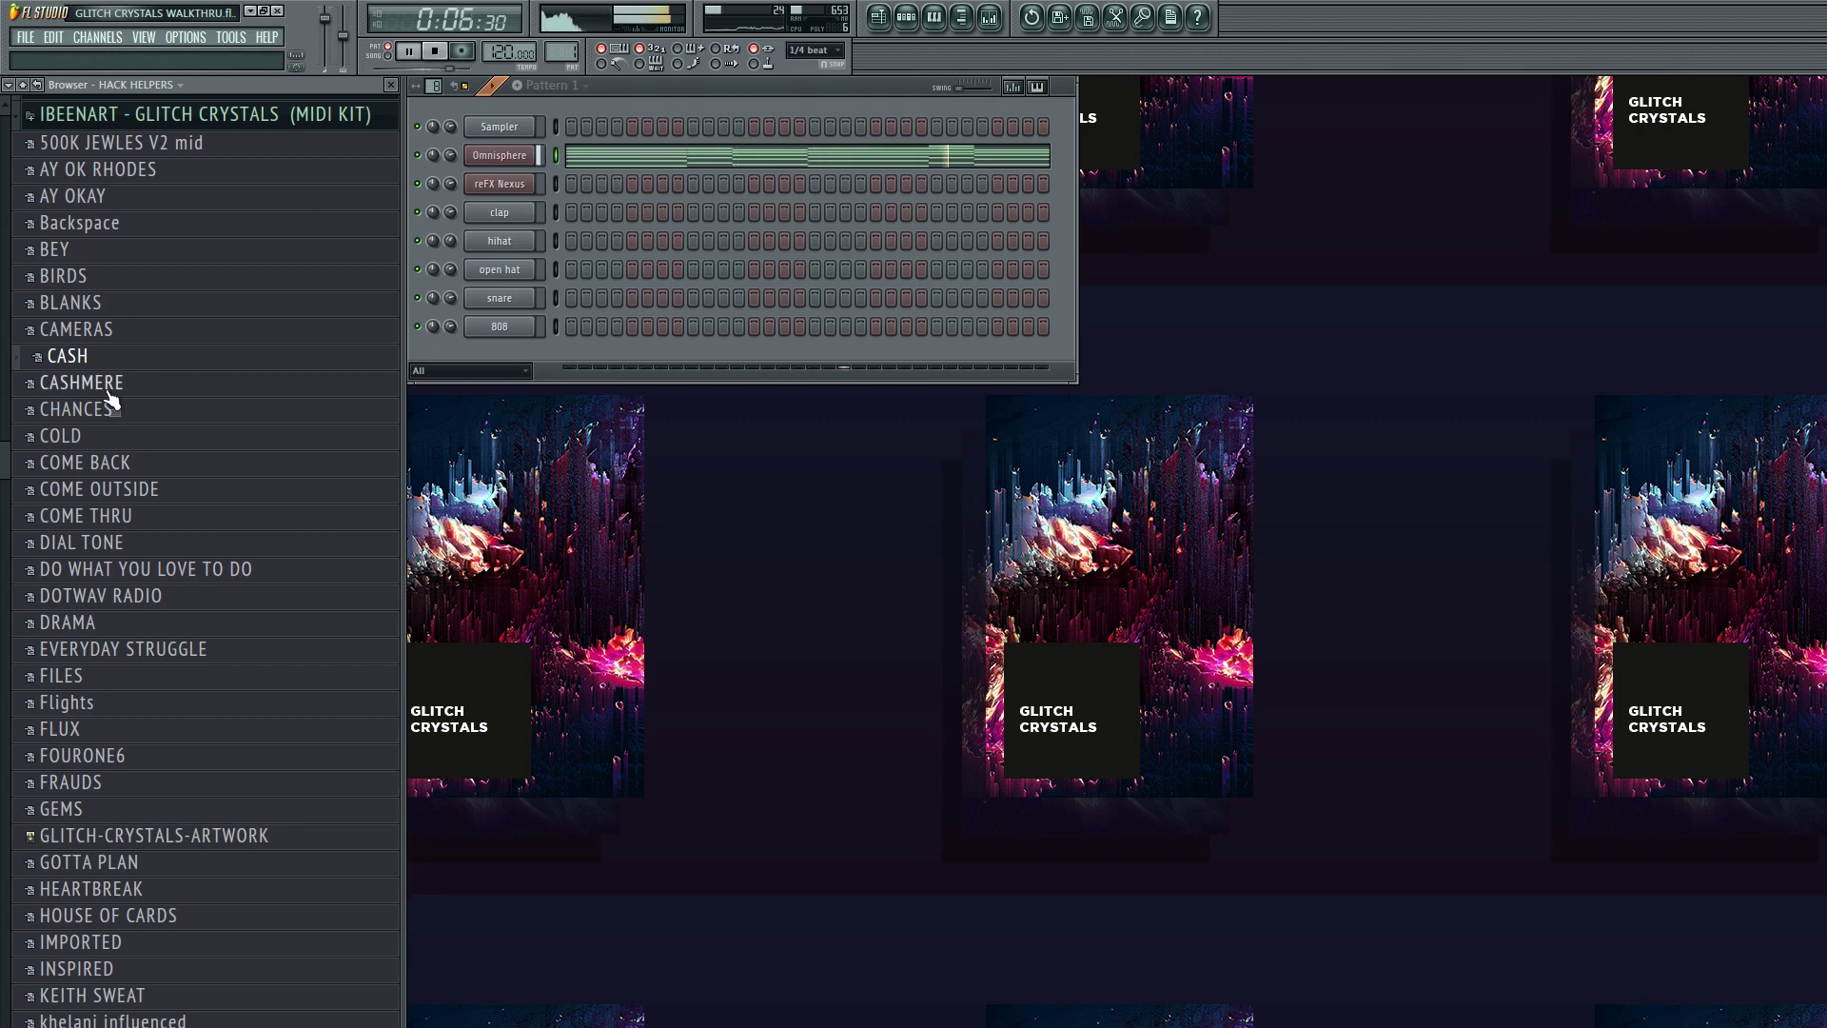
pyautogui.press('space')
pyautogui.click(110, 388)
pyautogui.press('space')
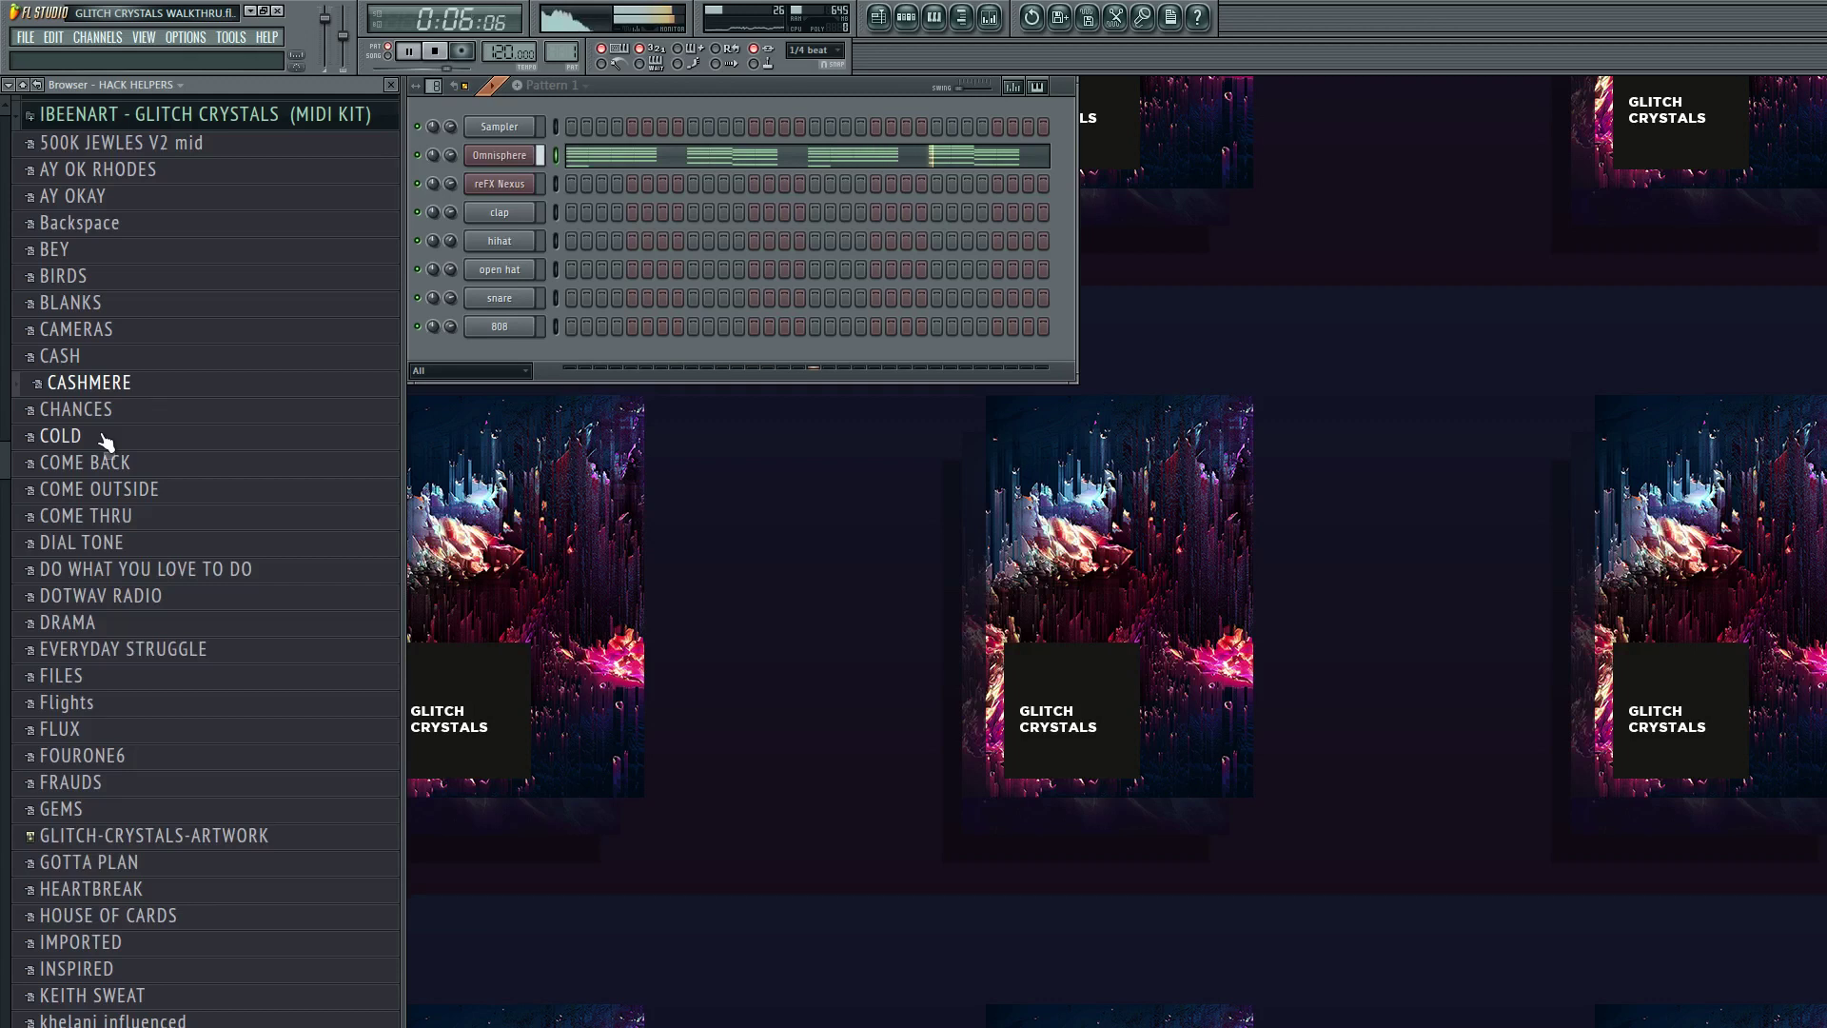
# - Load the COLD MIDI file into the Omnisphere channel and play it
pyautogui.press('space')
pyautogui.click(107, 440)
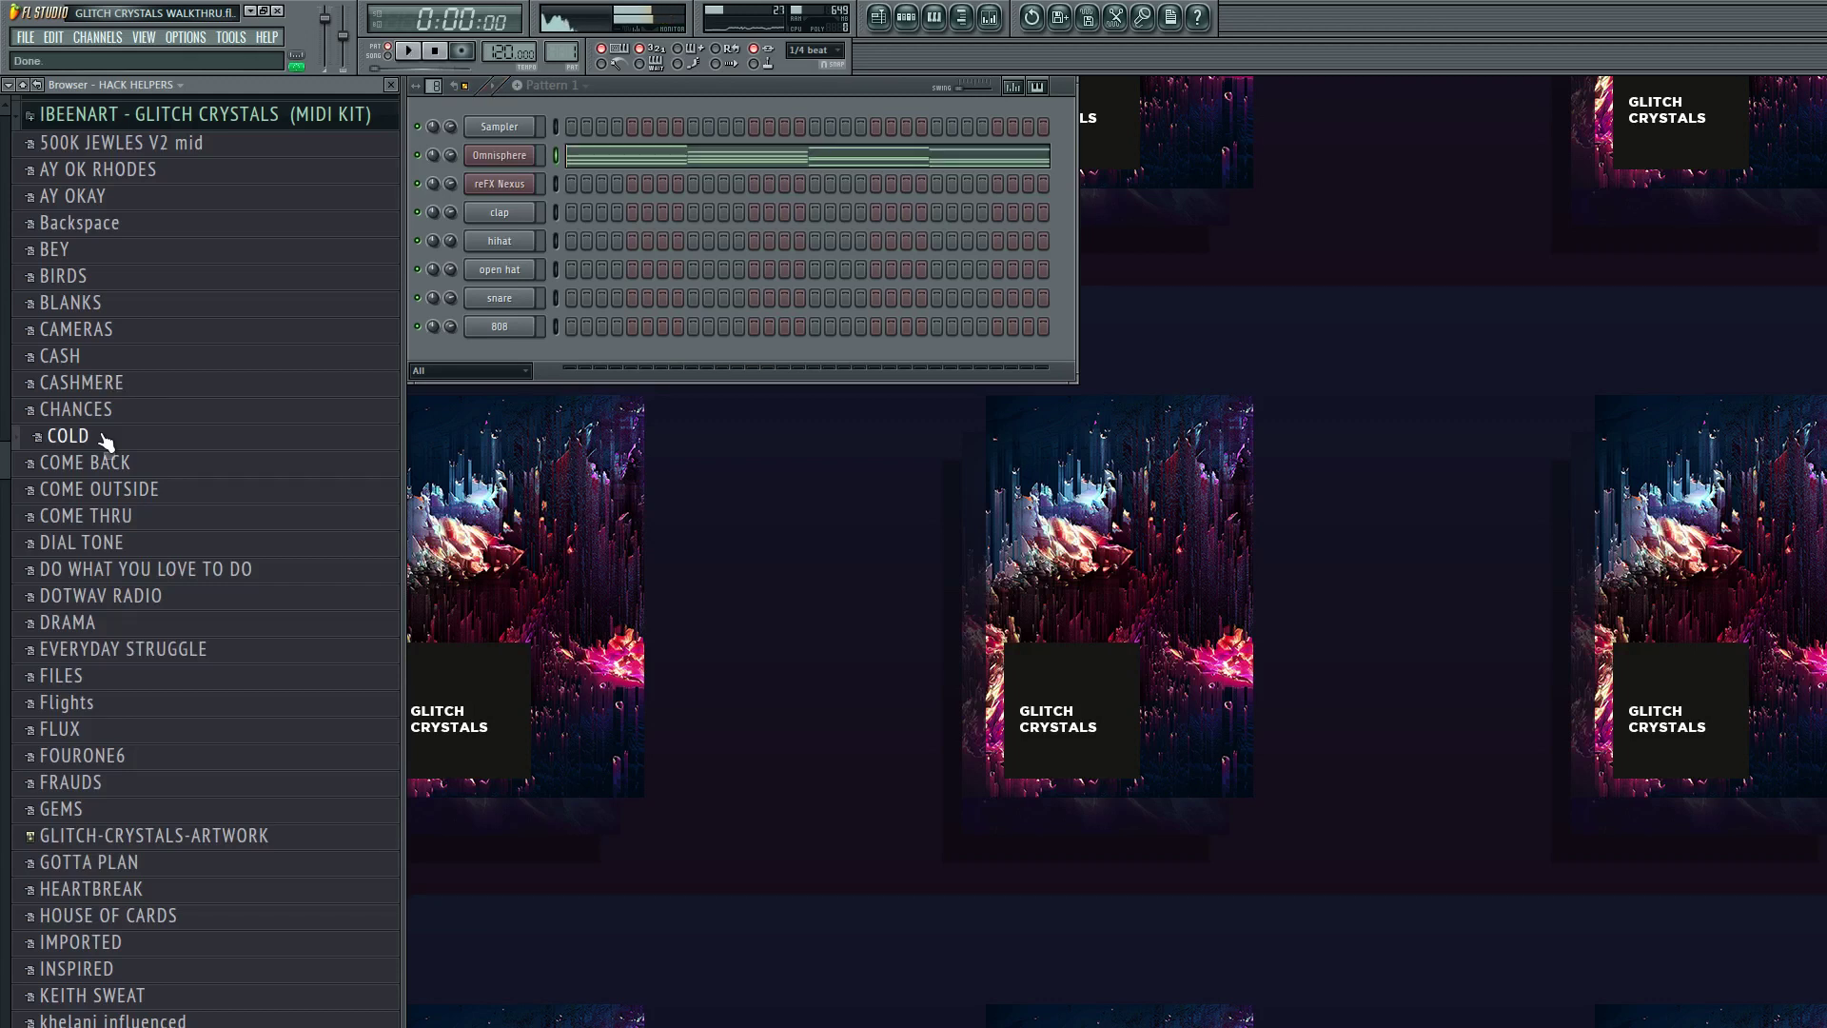
pyautogui.press('space')
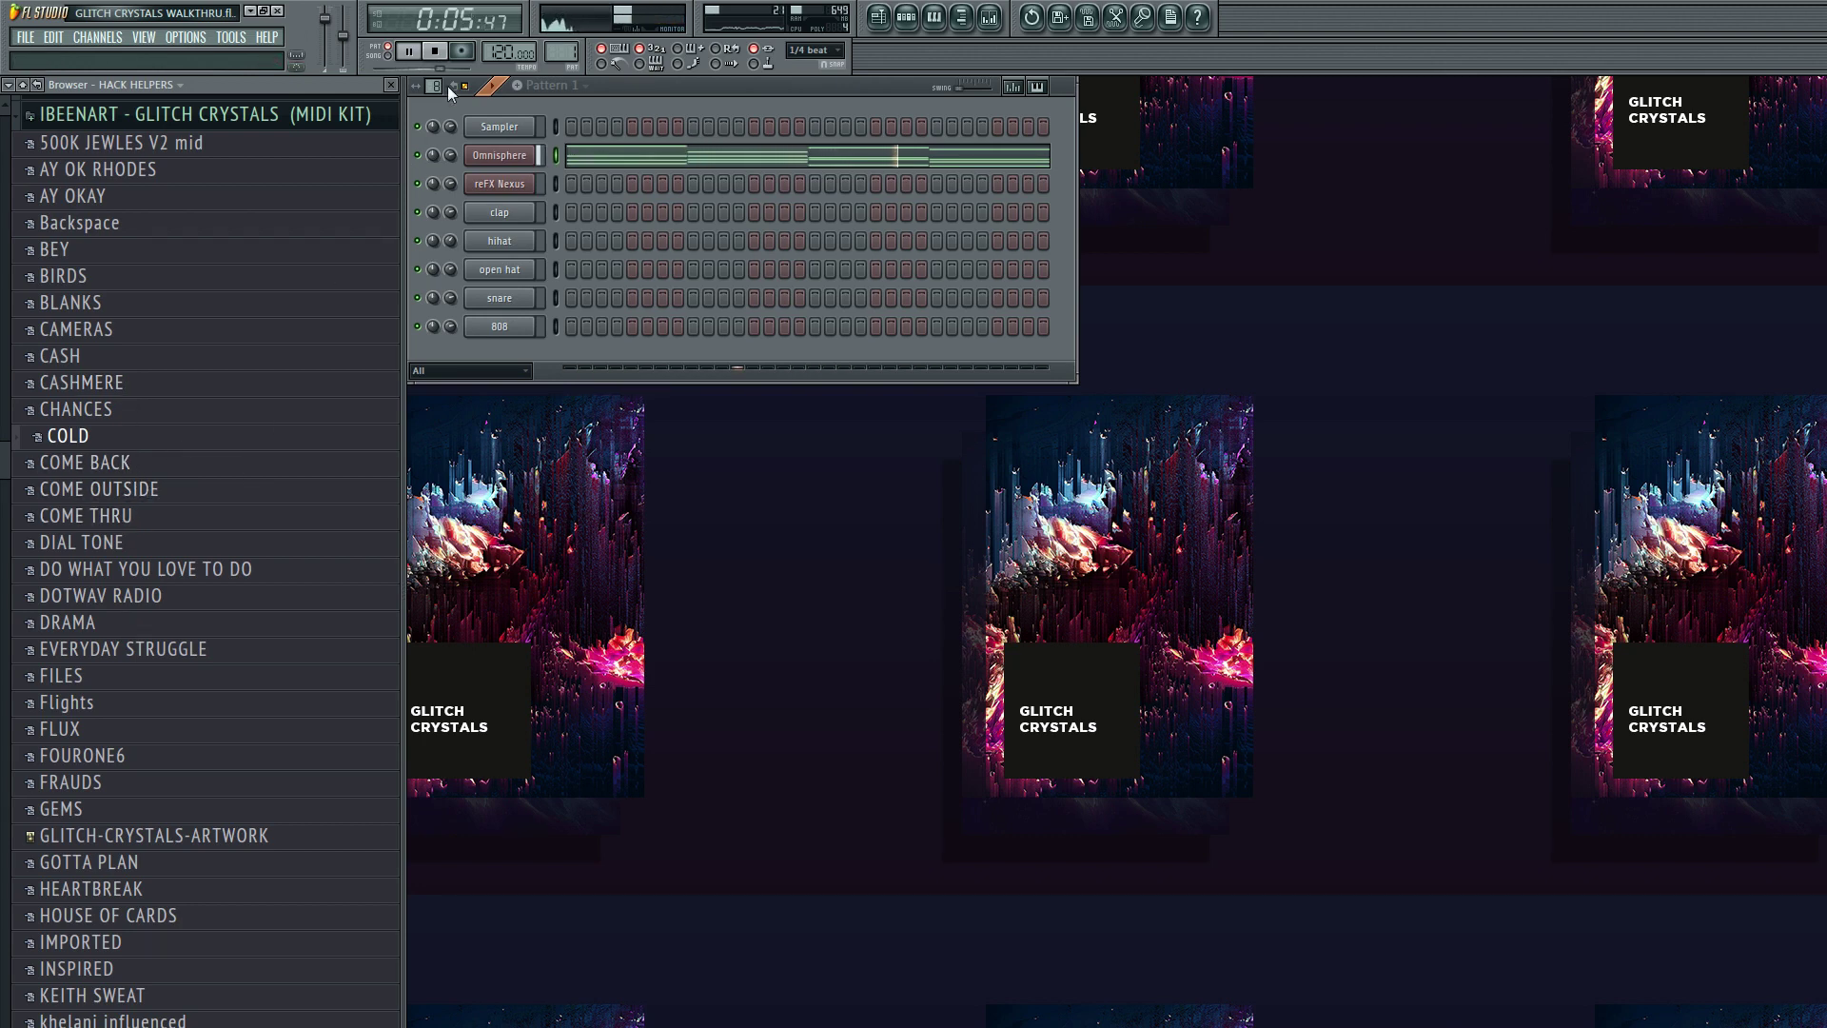
# - At 151 BPM, fill the hihat channel on every second step and add open hat hits on steps 5 and 21
pyautogui.click(522, 246)
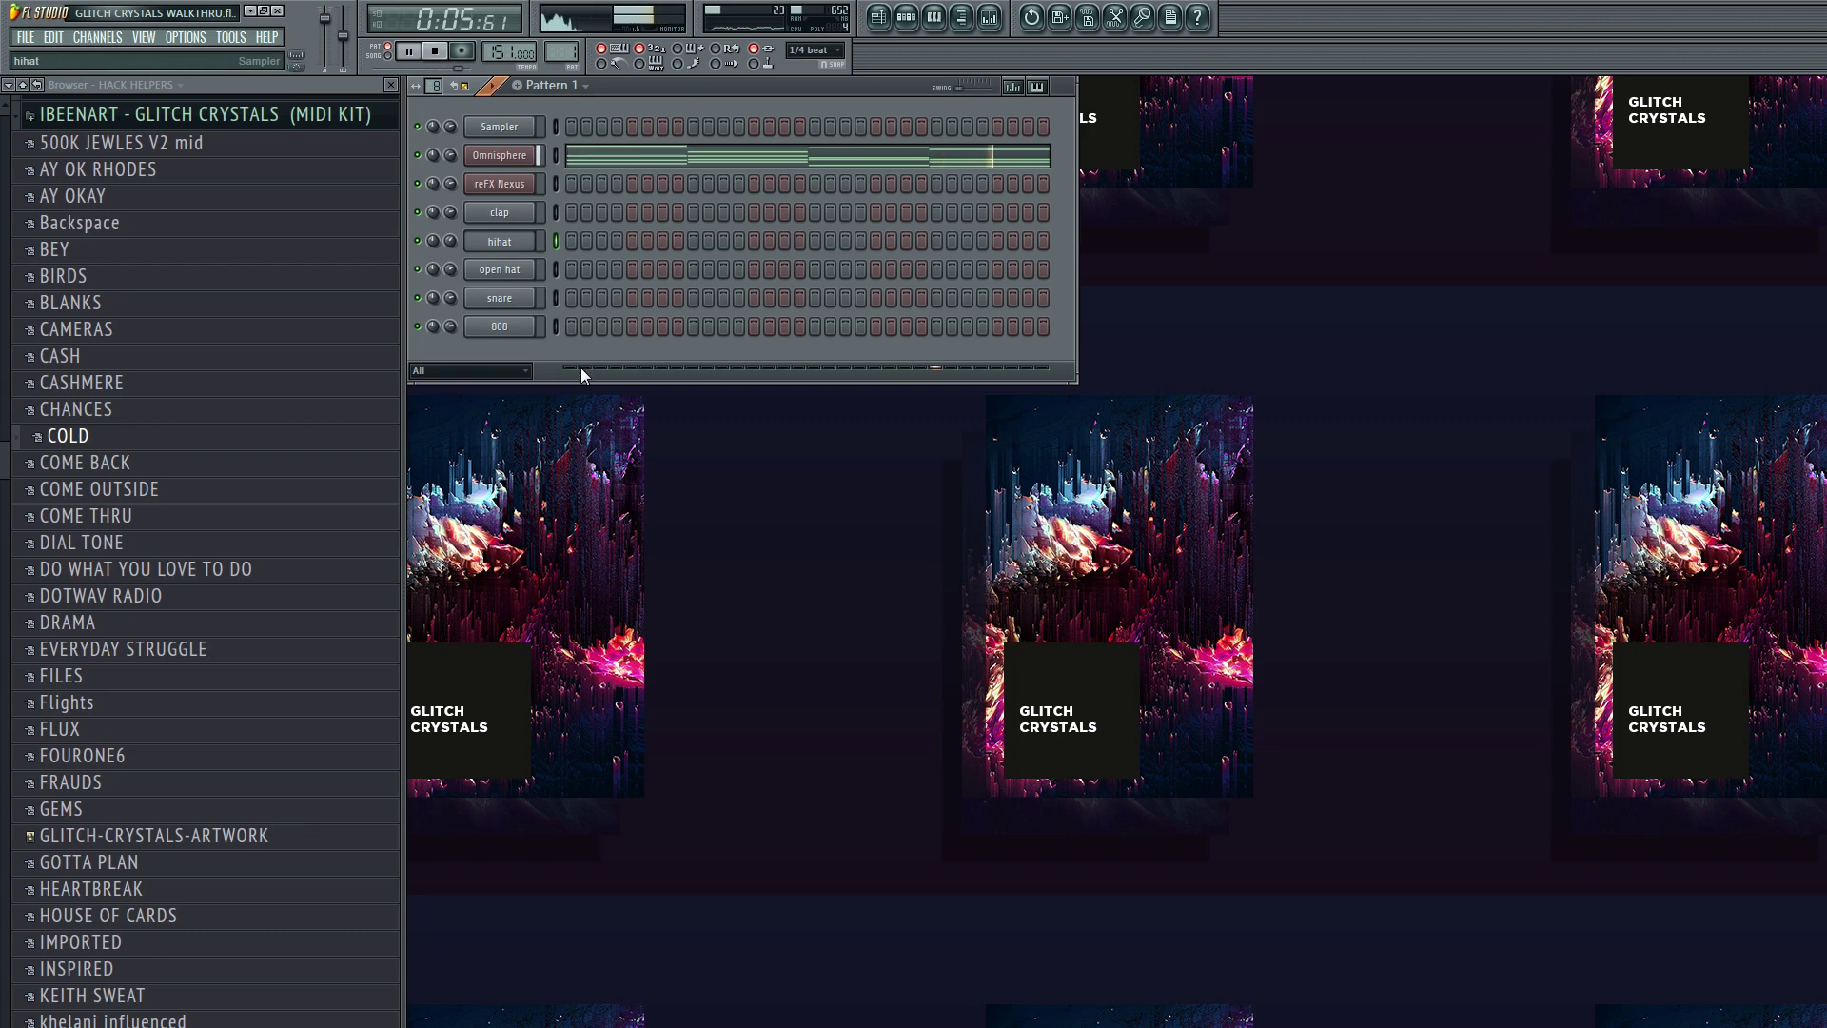
pyautogui.click(580, 368)
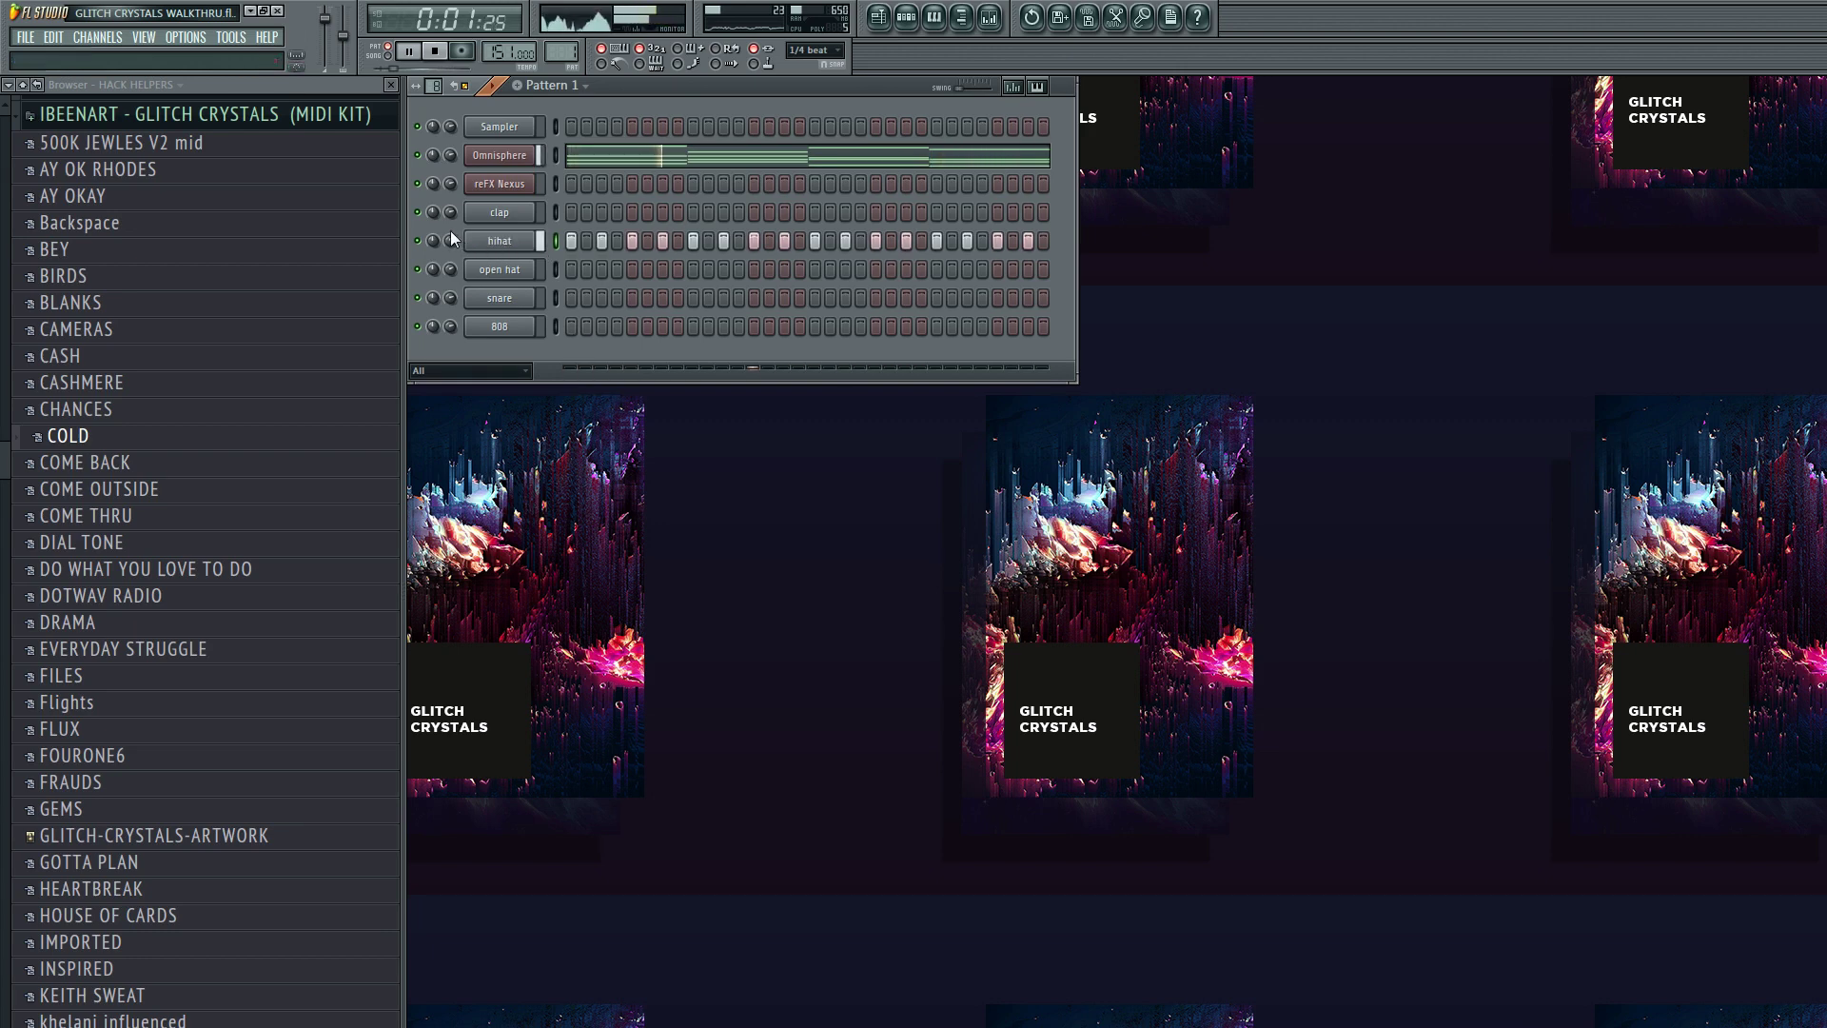
pyautogui.click(632, 269)
pyautogui.click(876, 270)
# - Place clap hits on steps 9 and 25 and snare hits on steps 9, 19 and 25
pyautogui.click(691, 212)
pyautogui.click(694, 297)
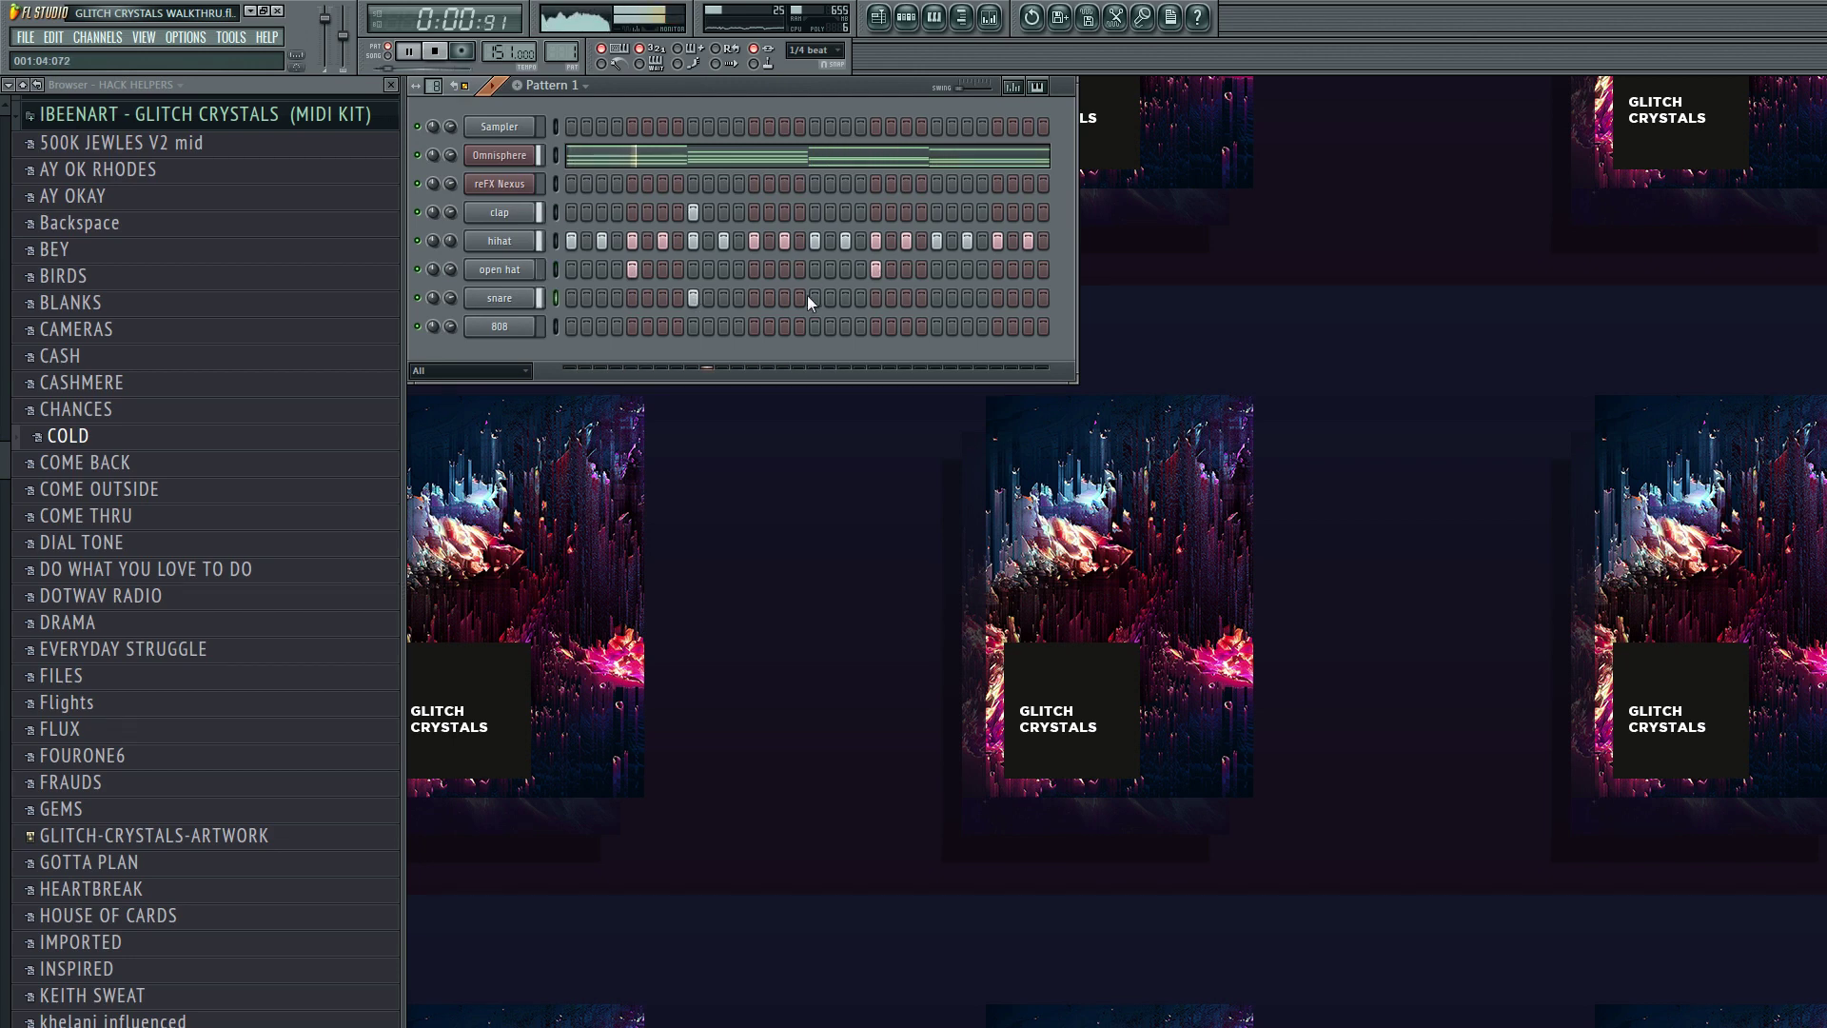
pyautogui.click(845, 297)
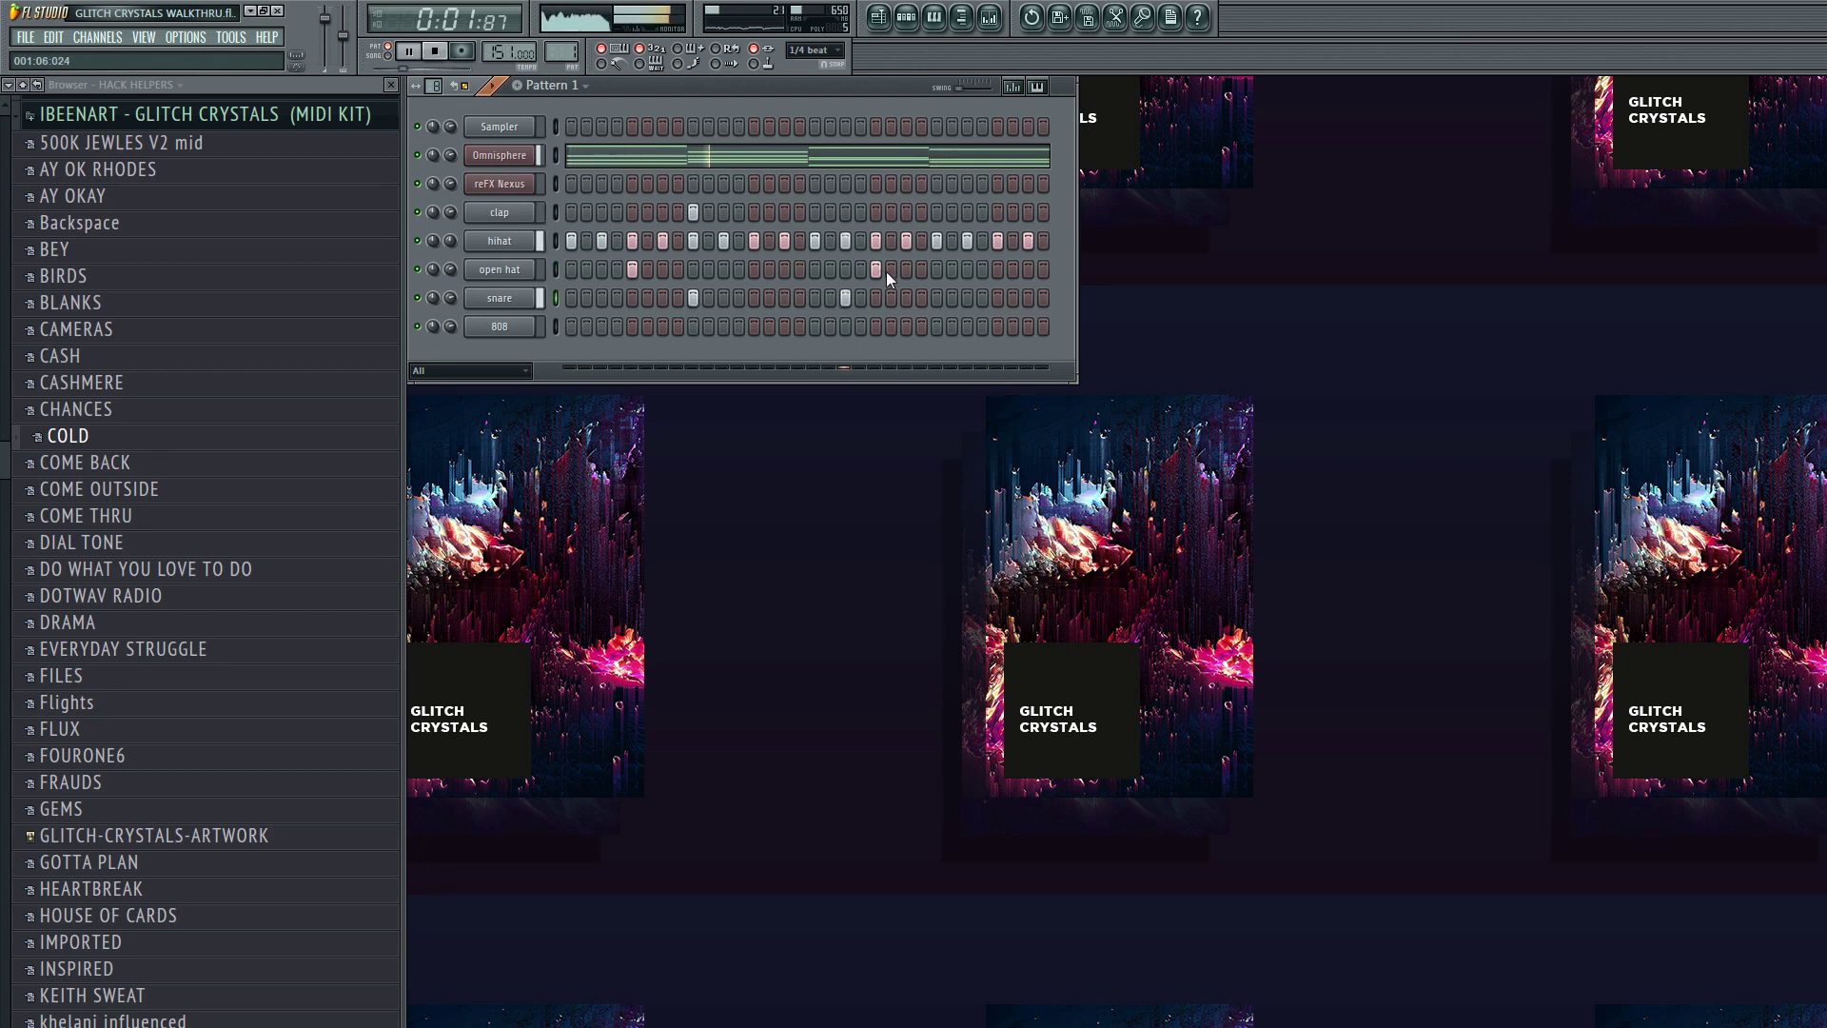
pyautogui.click(937, 298)
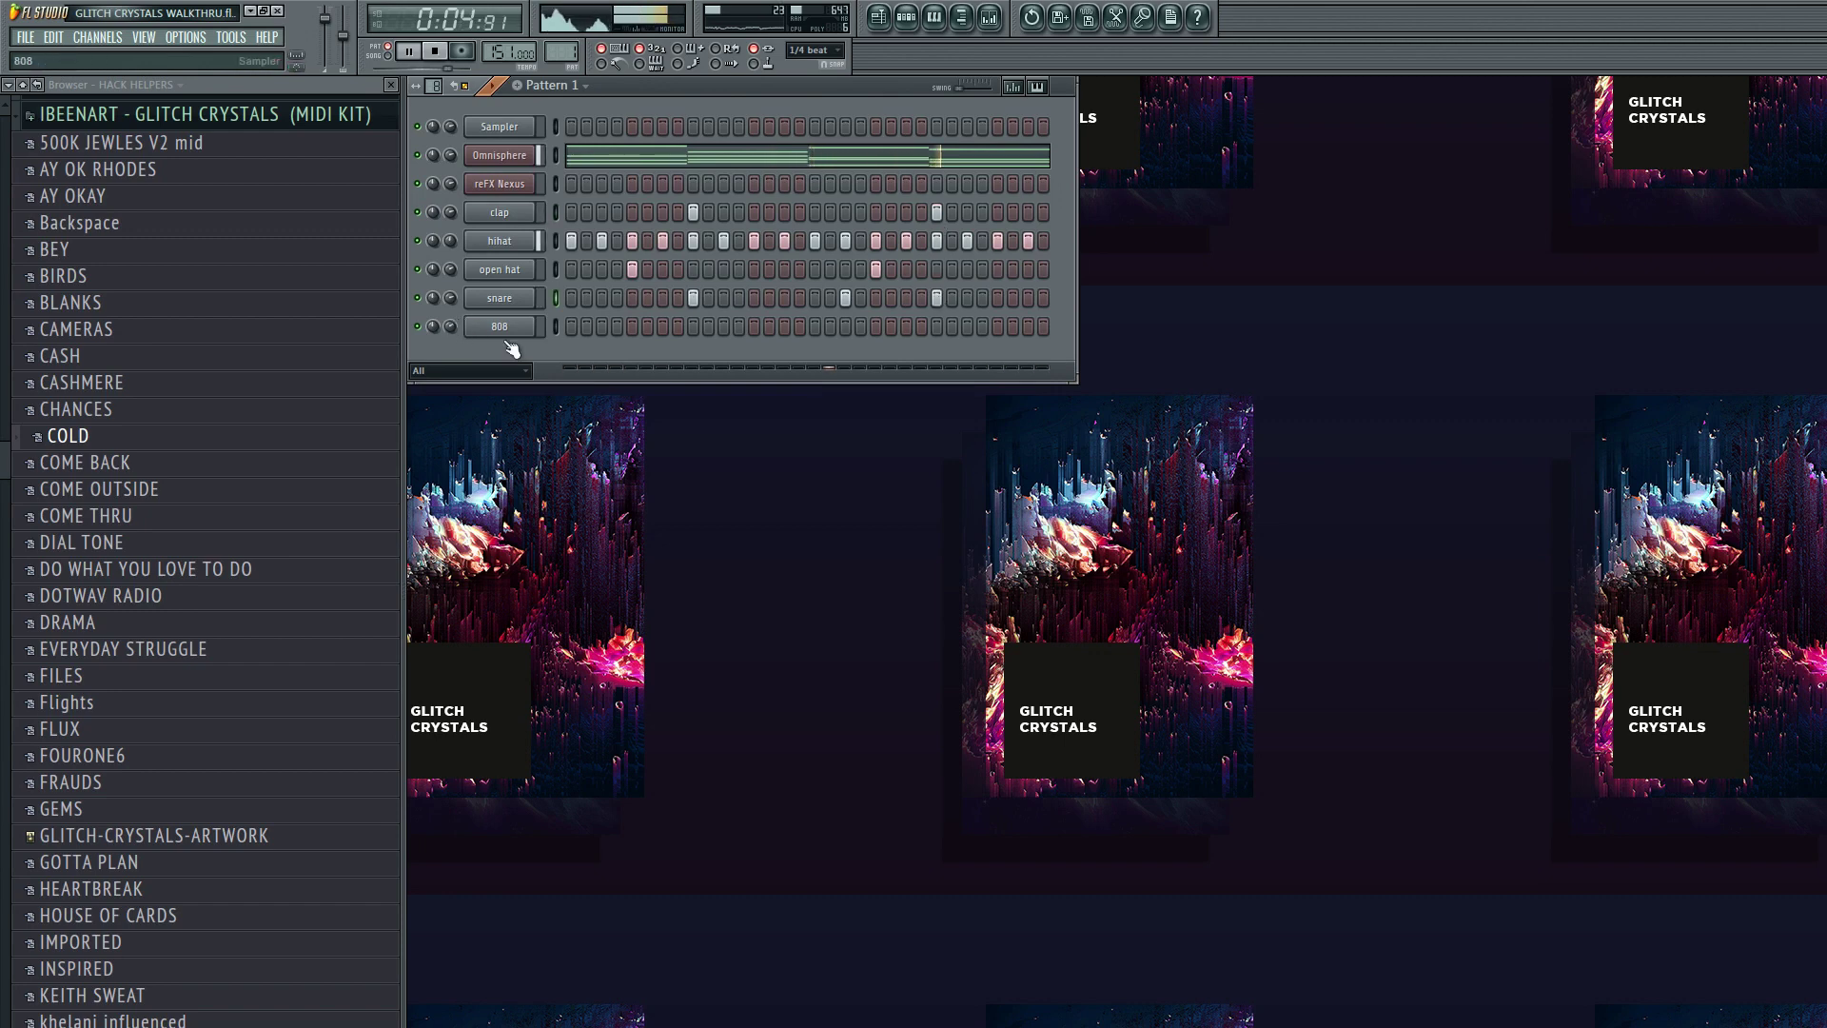
# - Program the 808 channel with hits on steps 1, 13, 21 and 27
pyautogui.click(571, 326)
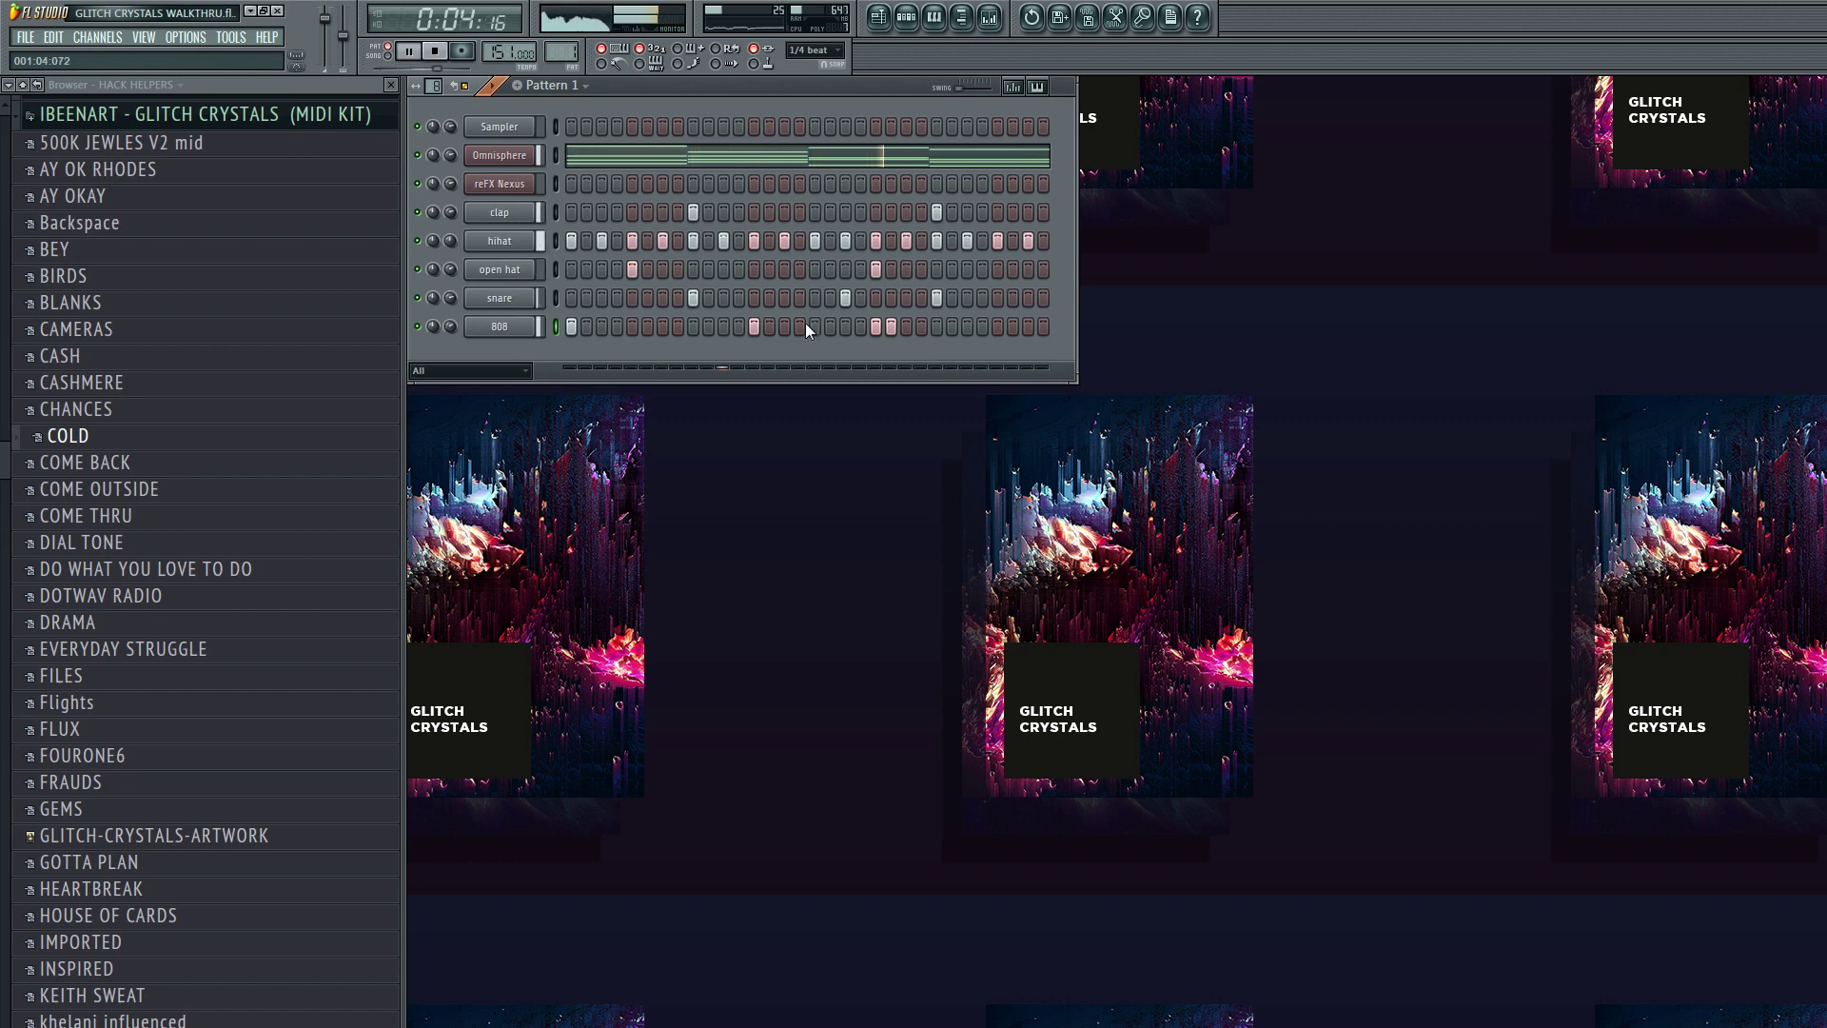
pyautogui.click(891, 326)
pyautogui.click(996, 326)
pyautogui.click(980, 326)
pyautogui.click(969, 323)
pyautogui.rightClick(979, 325)
pyautogui.rightClick(994, 328)
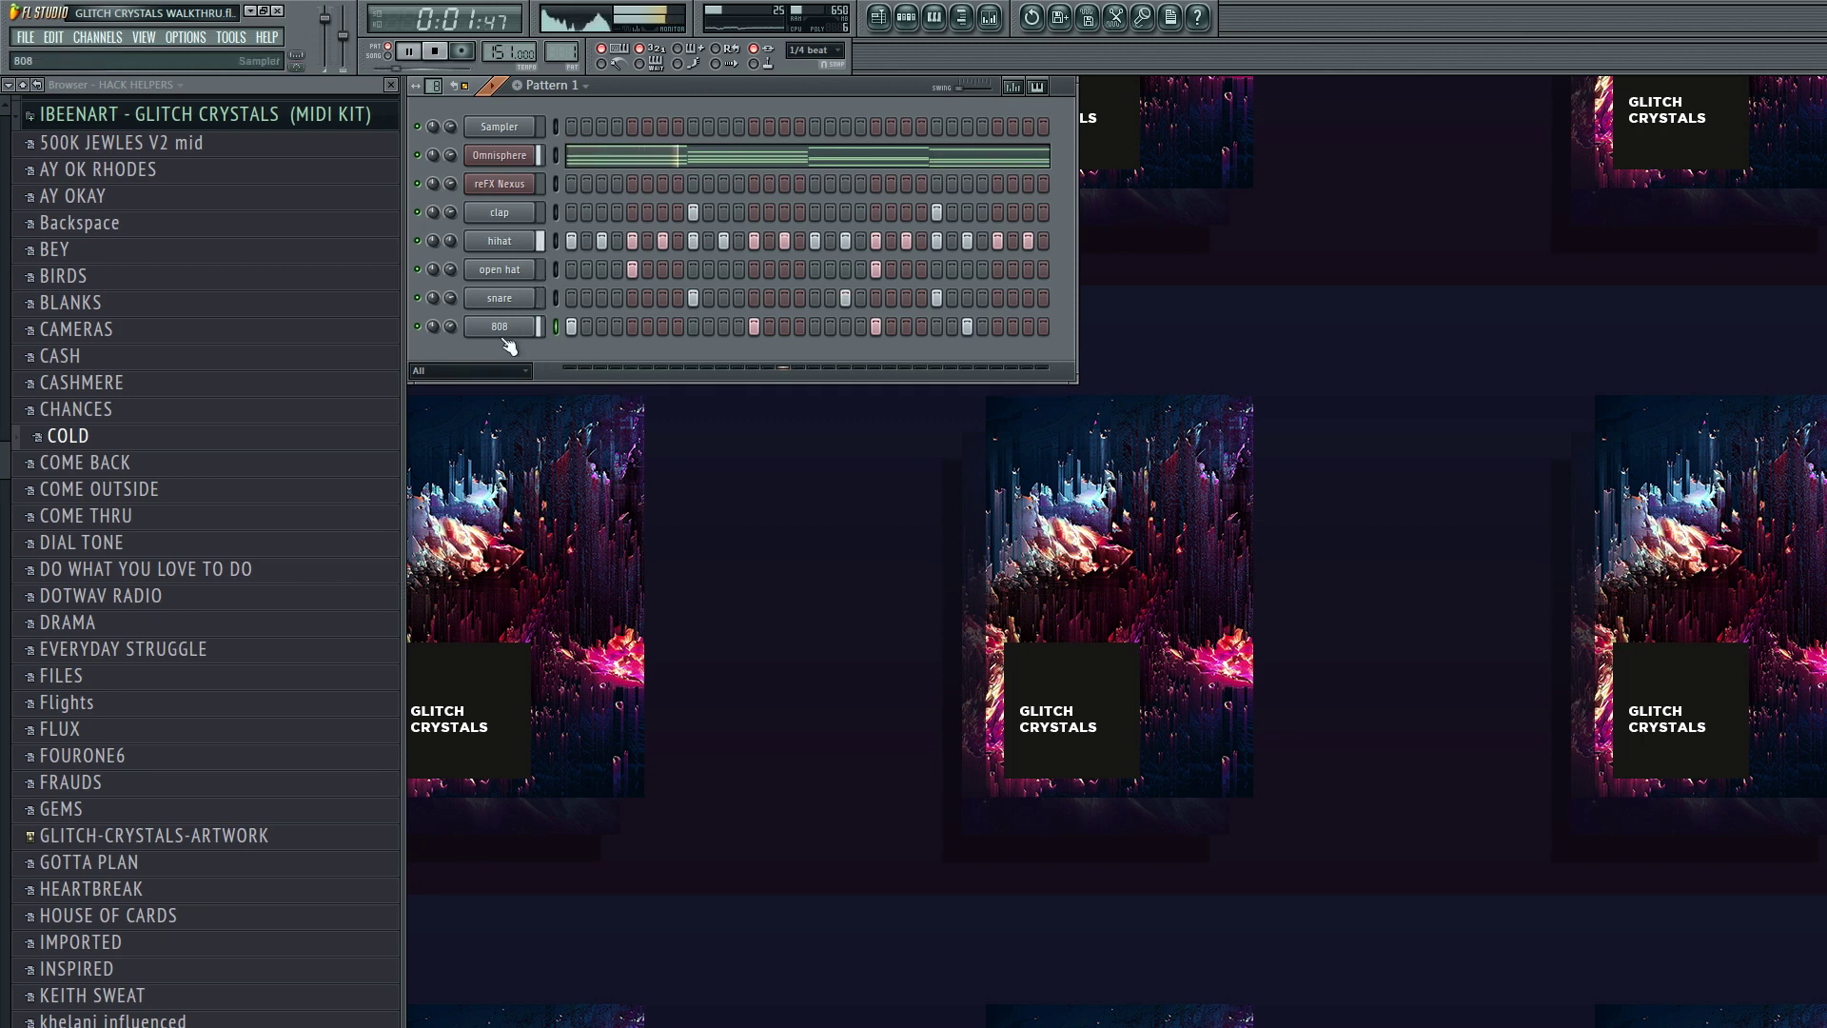
# - Audition the COME BACK and COME OUTSIDE MIDI files on the Omnisphere channel
pyautogui.press('space')
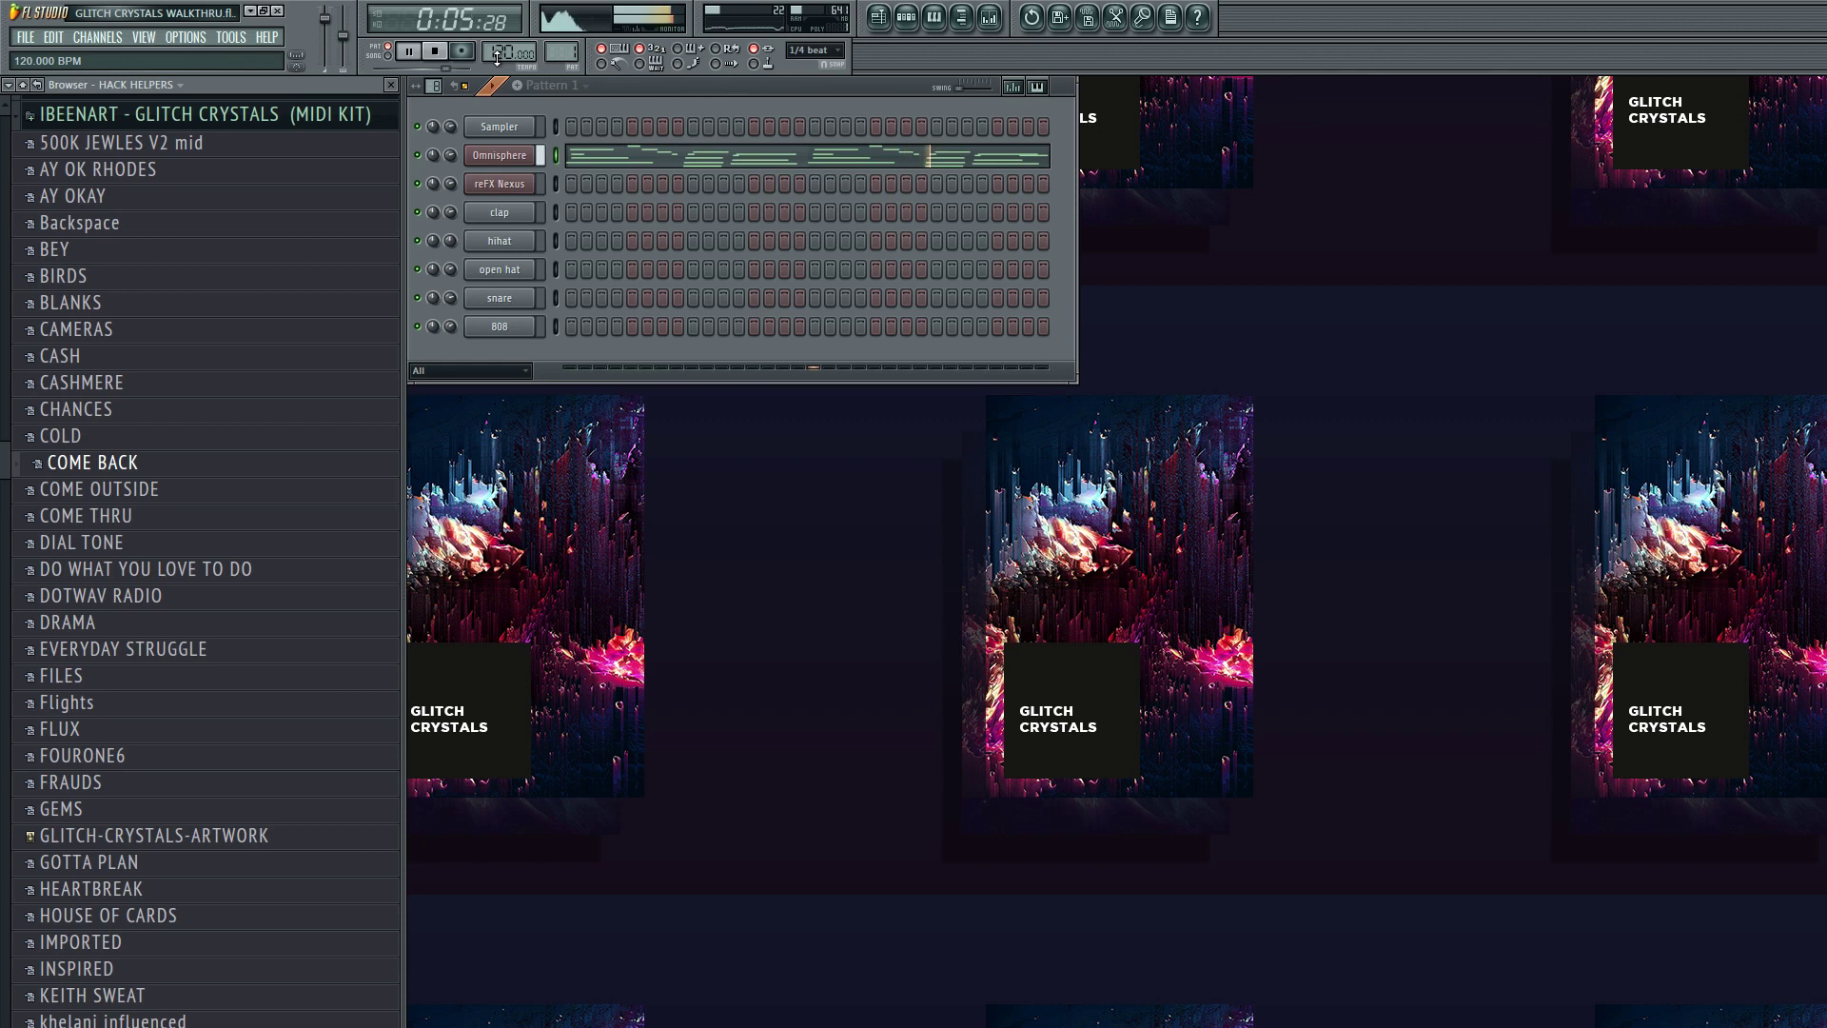
pyautogui.click(176, 491)
pyautogui.press('space')
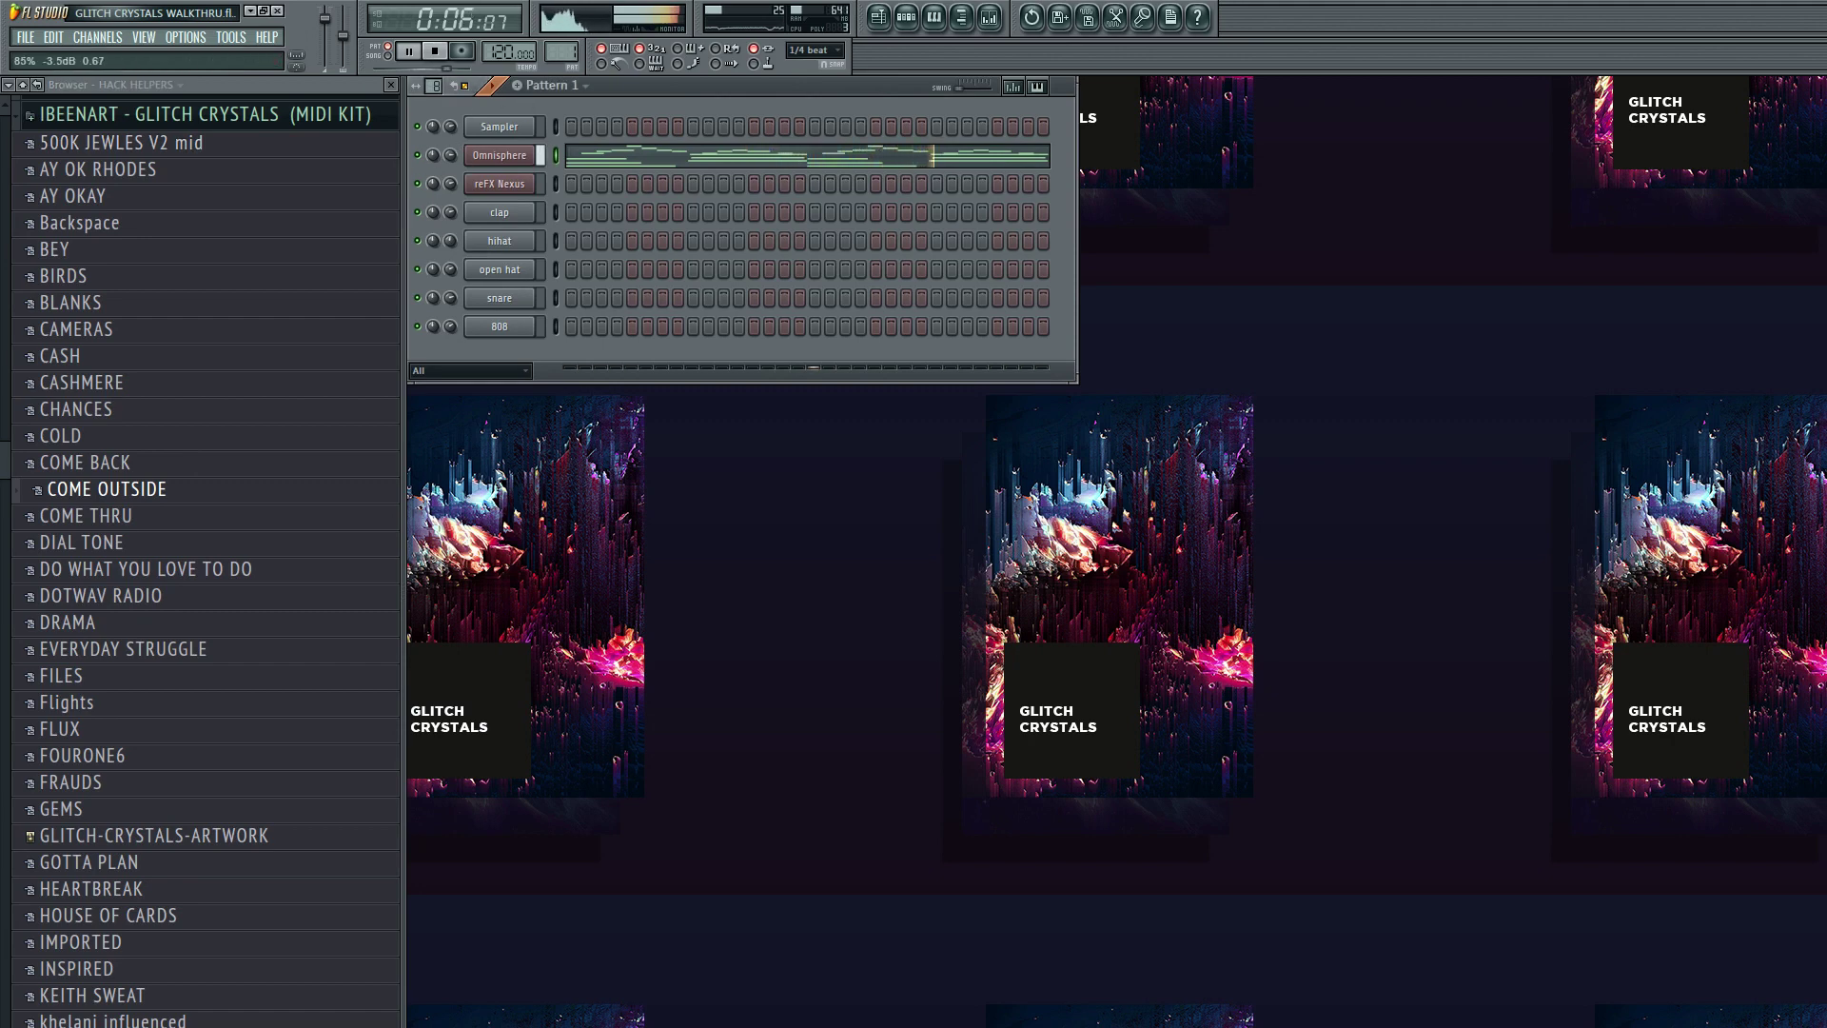
# - Layer the COME OUTSIDE melody on the reFX Nexus channel using the DRZA 1994 Piano preset
pyautogui.press('space')
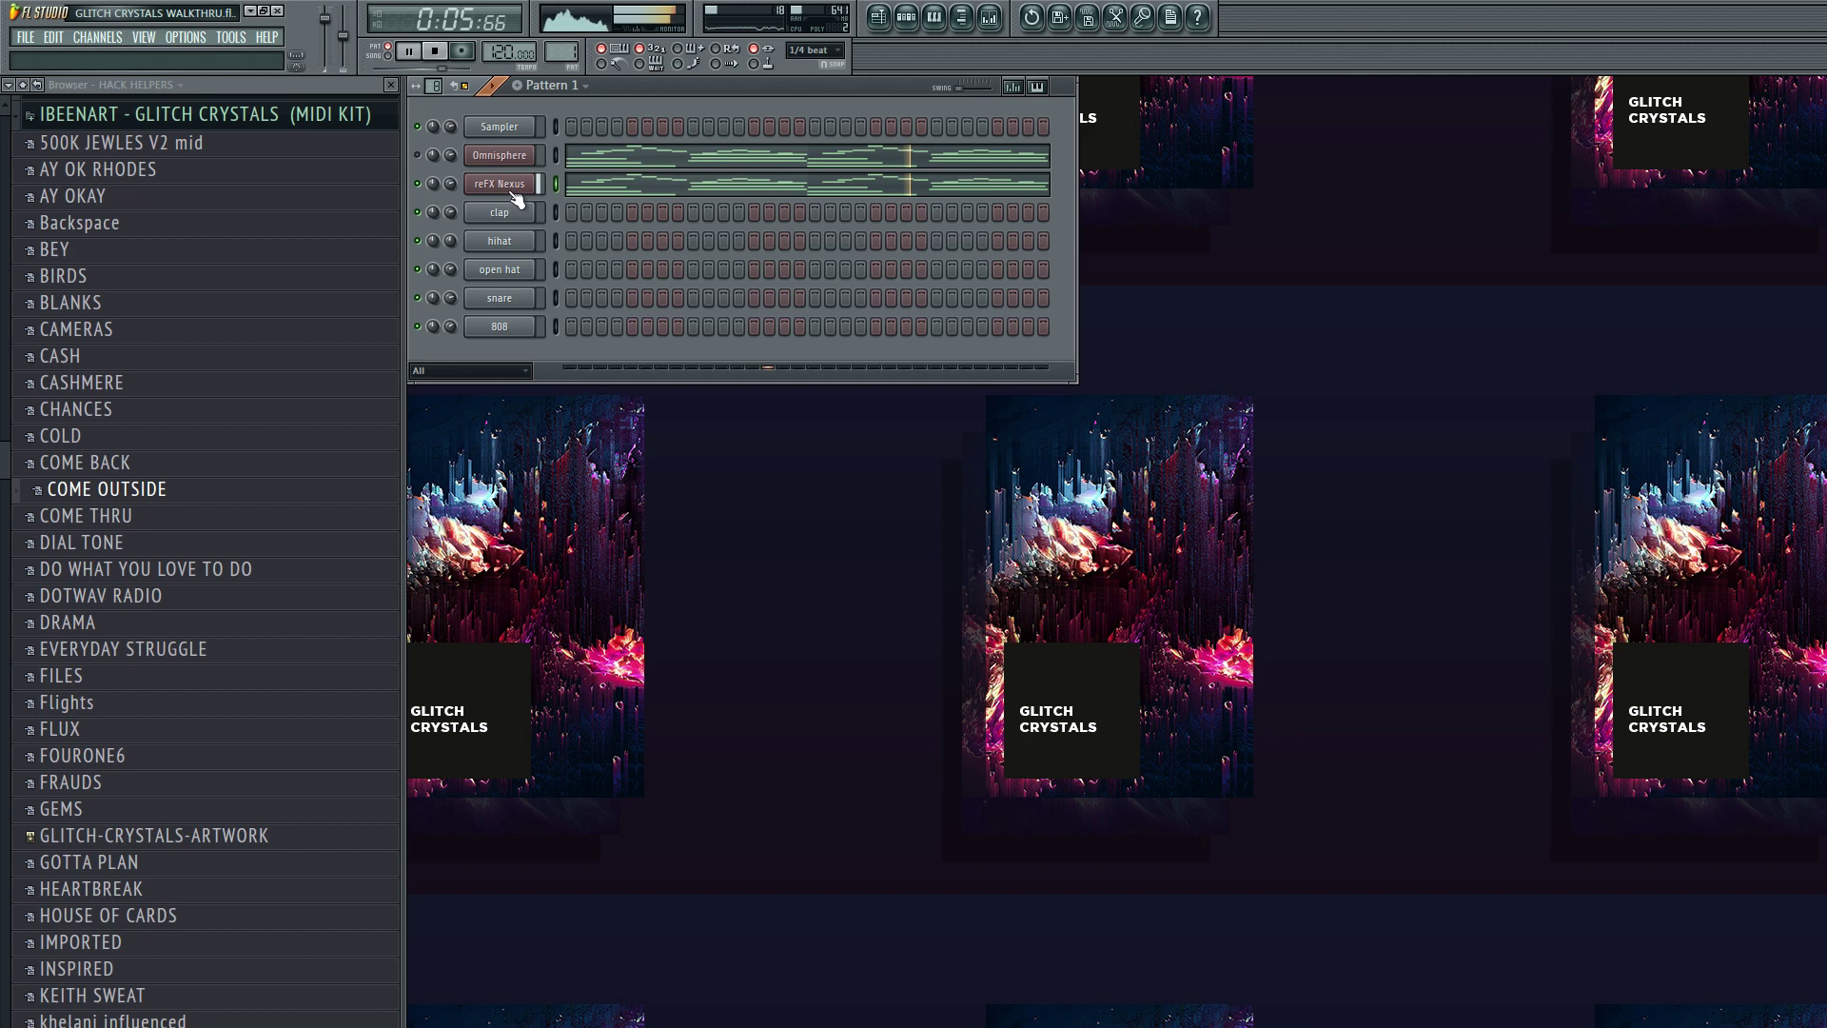
pyautogui.click(518, 191)
pyautogui.click(902, 366)
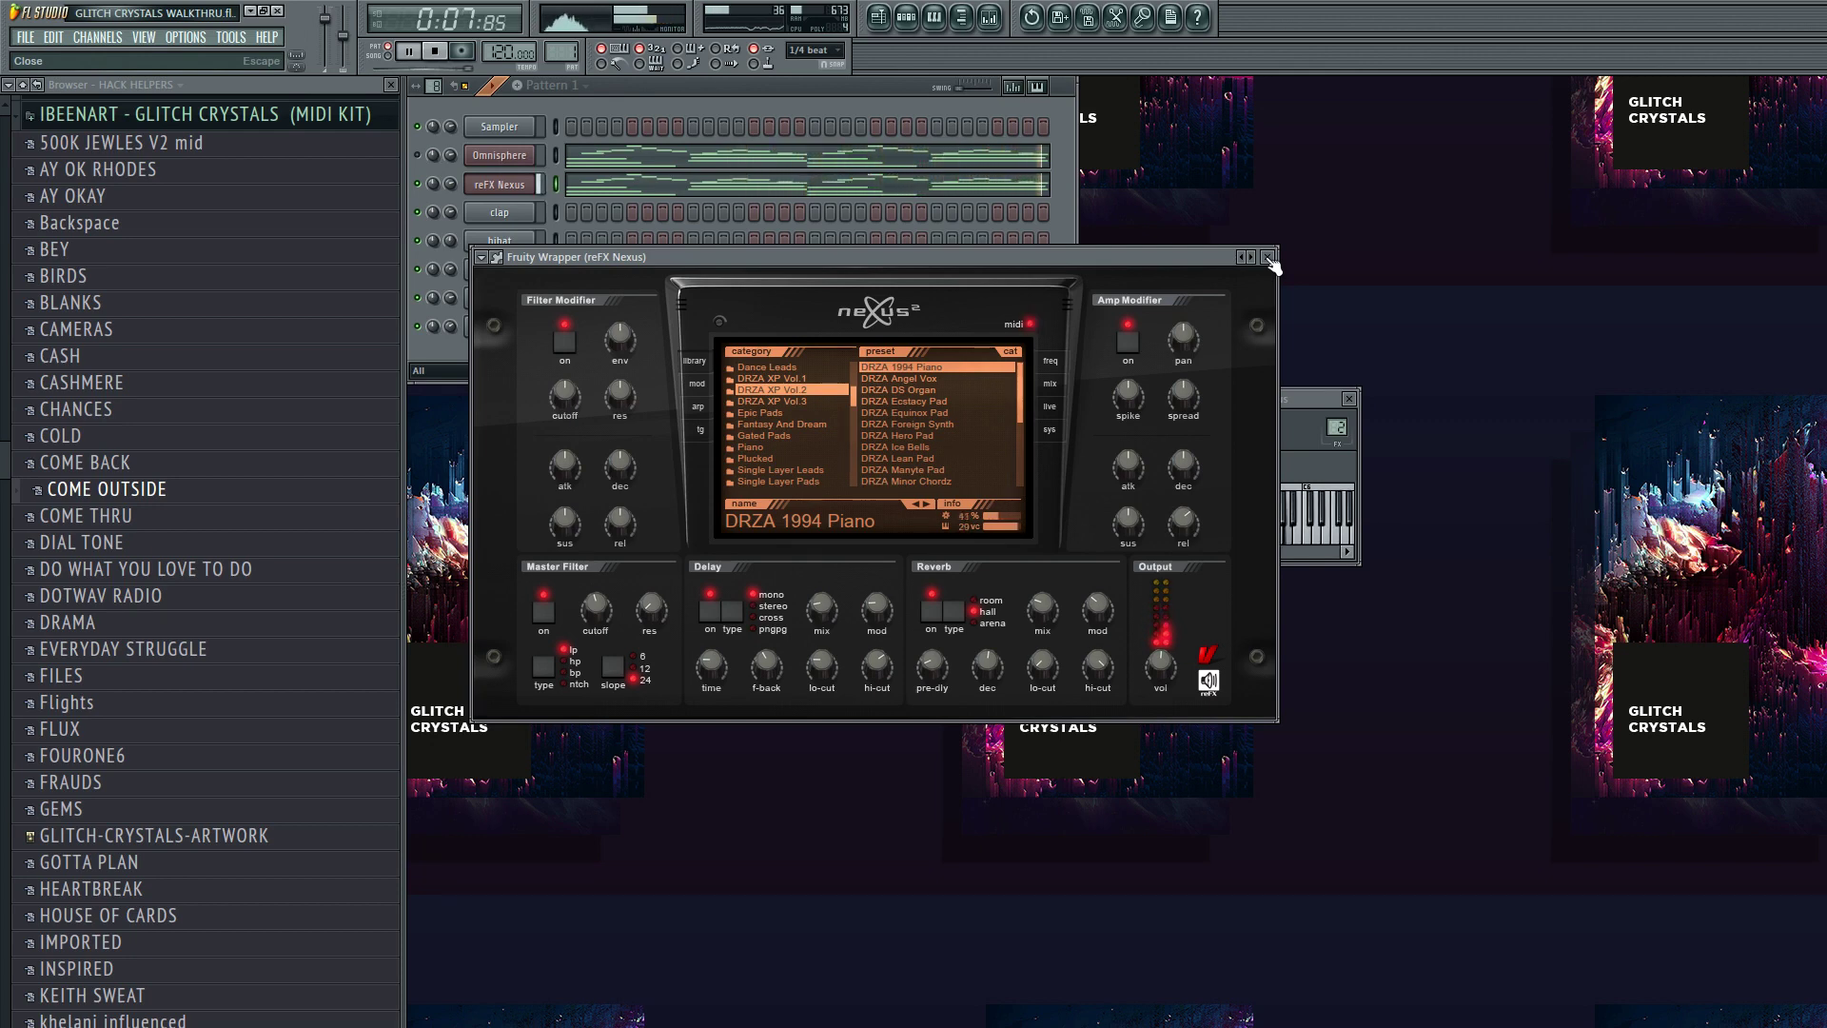
pyautogui.click(1268, 258)
# - Load the COME THRU MIDI file into the reFX Nexus channel and cut the notes from the Omnisphere channel
pyautogui.moveTo(240, 380); pyautogui.dragTo(486, 185)
pyautogui.click(555, 155)
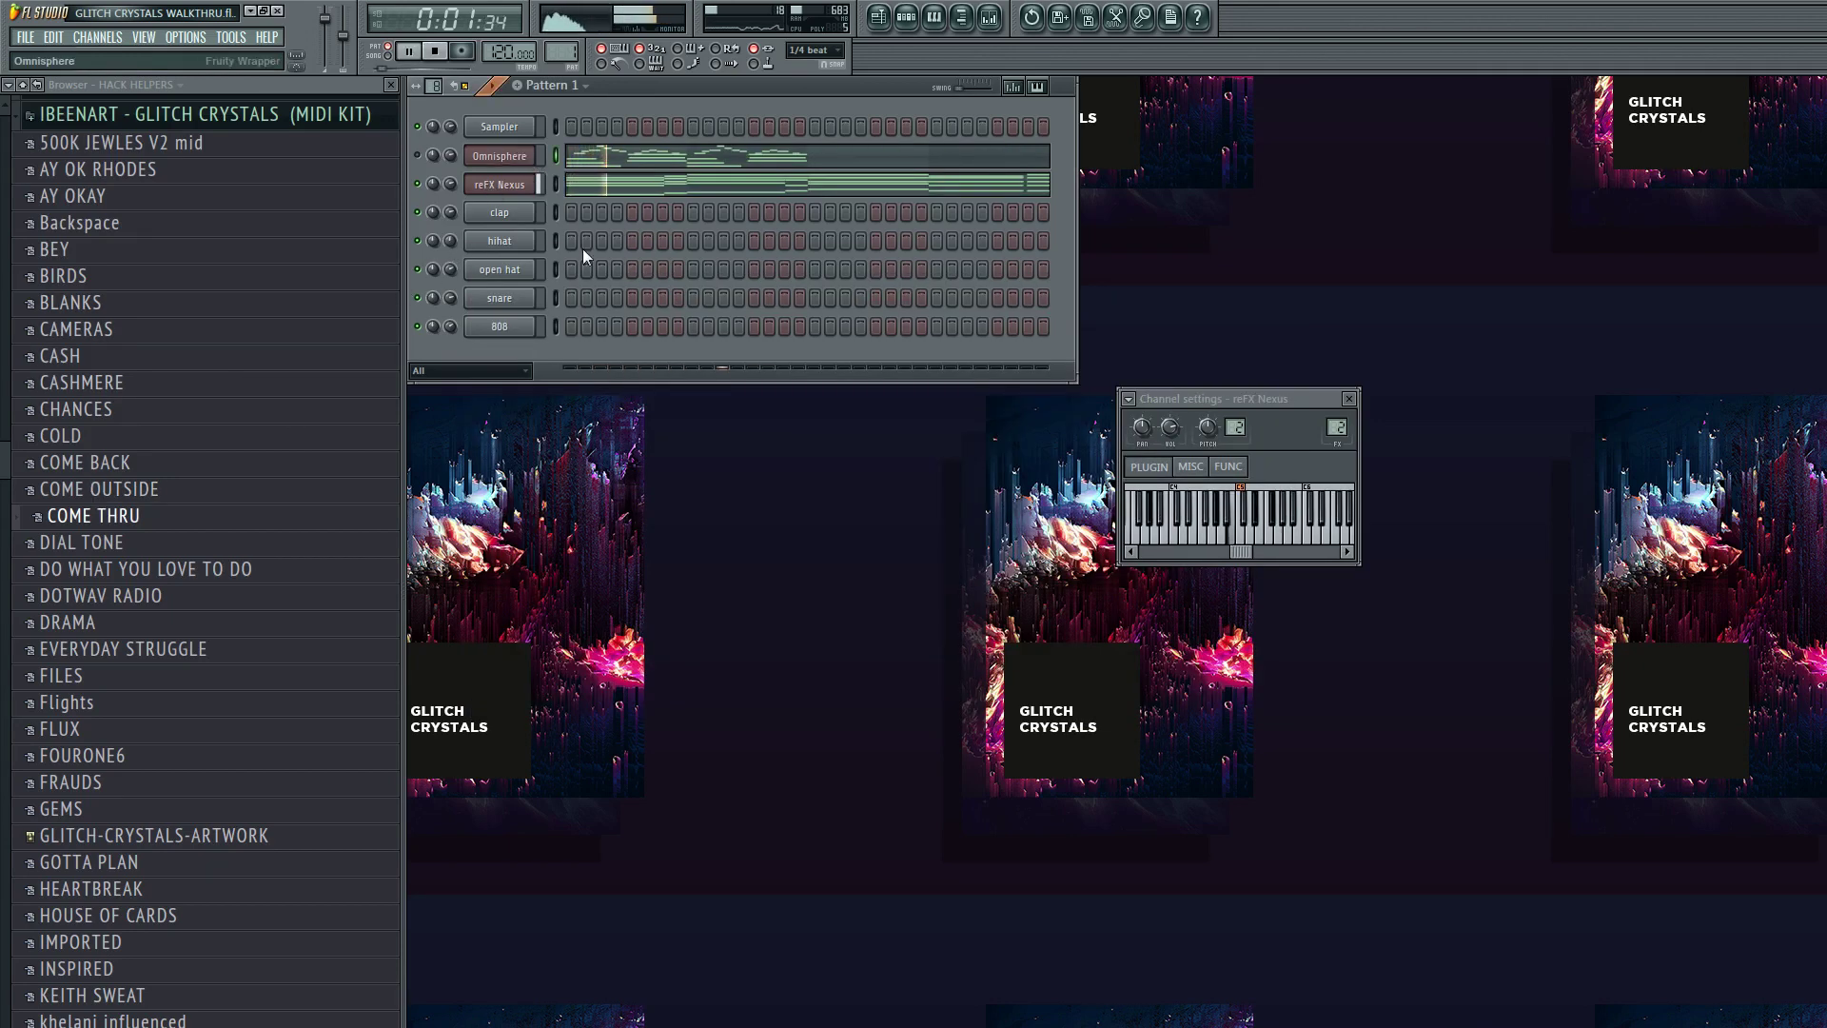
pyautogui.hotkey('ctrl', 'x')
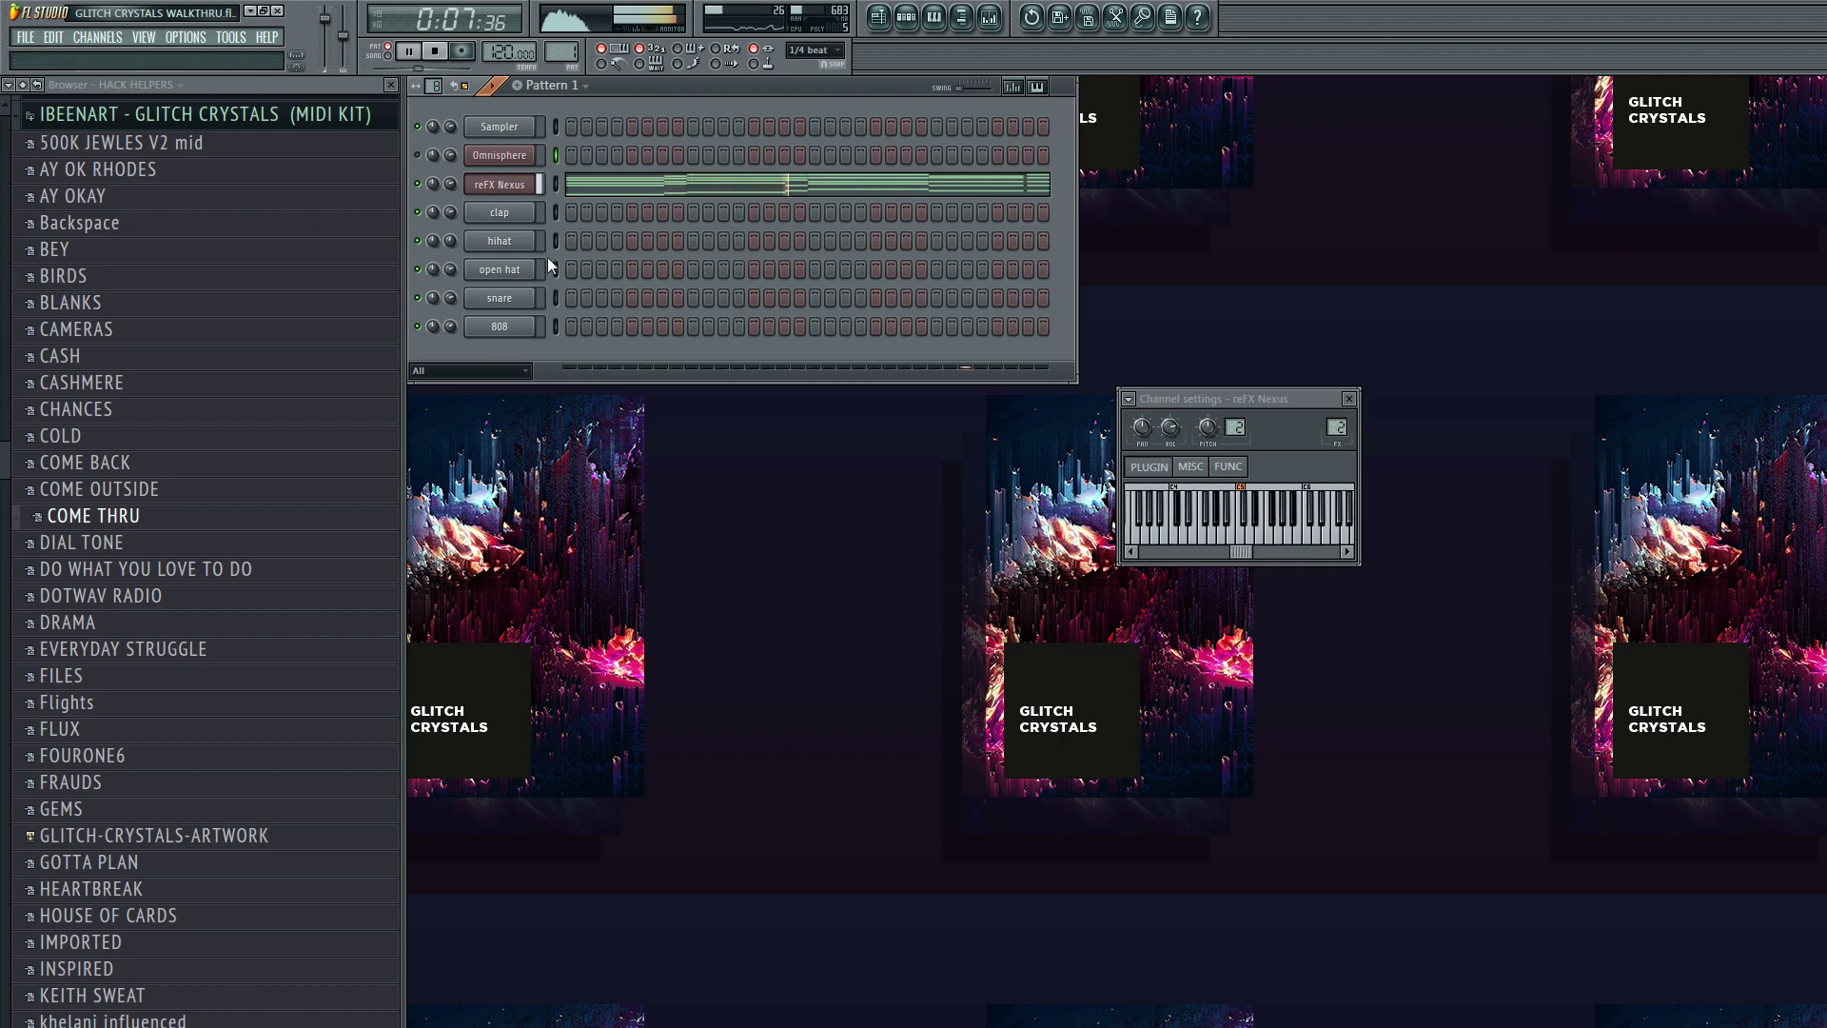
# - Audition the DIAL TONE and DO WHAT YOU LOVE TO DO MIDI files on the Omnisphere channel
pyautogui.press('Down')
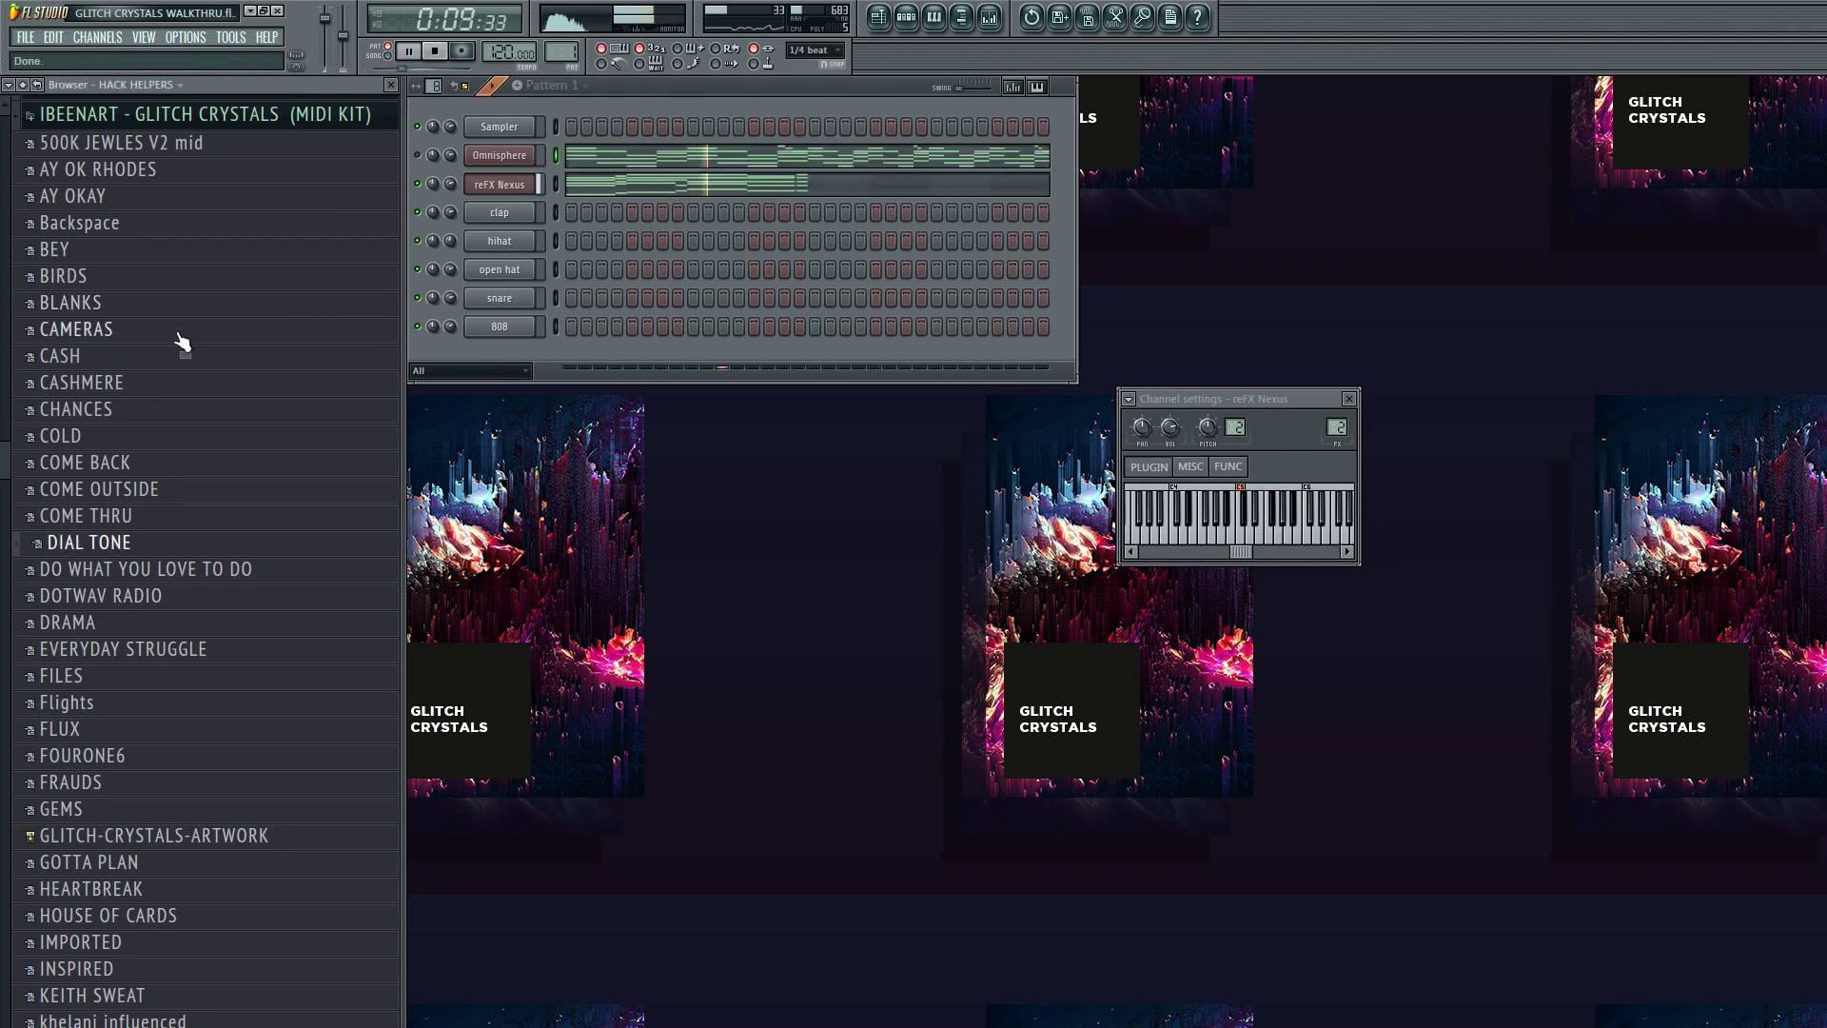
pyautogui.press('space')
pyautogui.press('Down')
pyautogui.press('space')
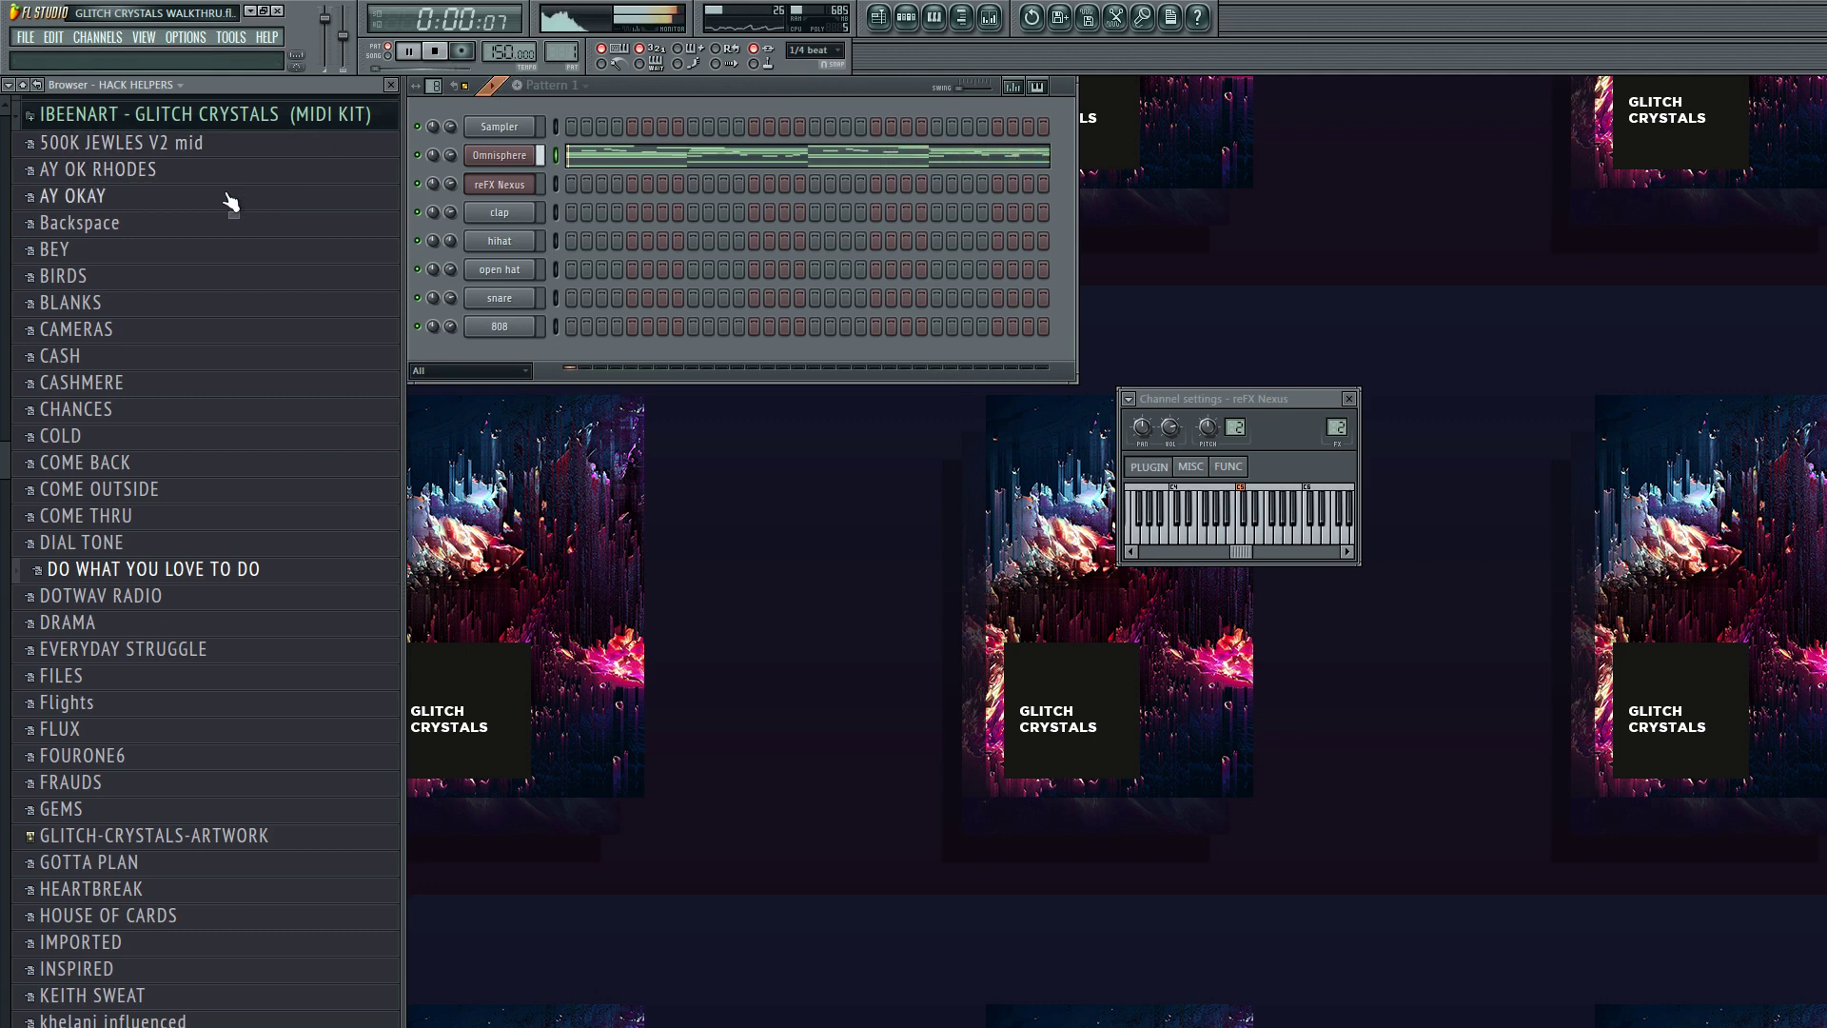
# - Move further down the MIDI kit and audition the FLUX file on the Omnisphere channel
pyautogui.press('space')
pyautogui.hotkey('shift', 'Down')
pyautogui.press('space')
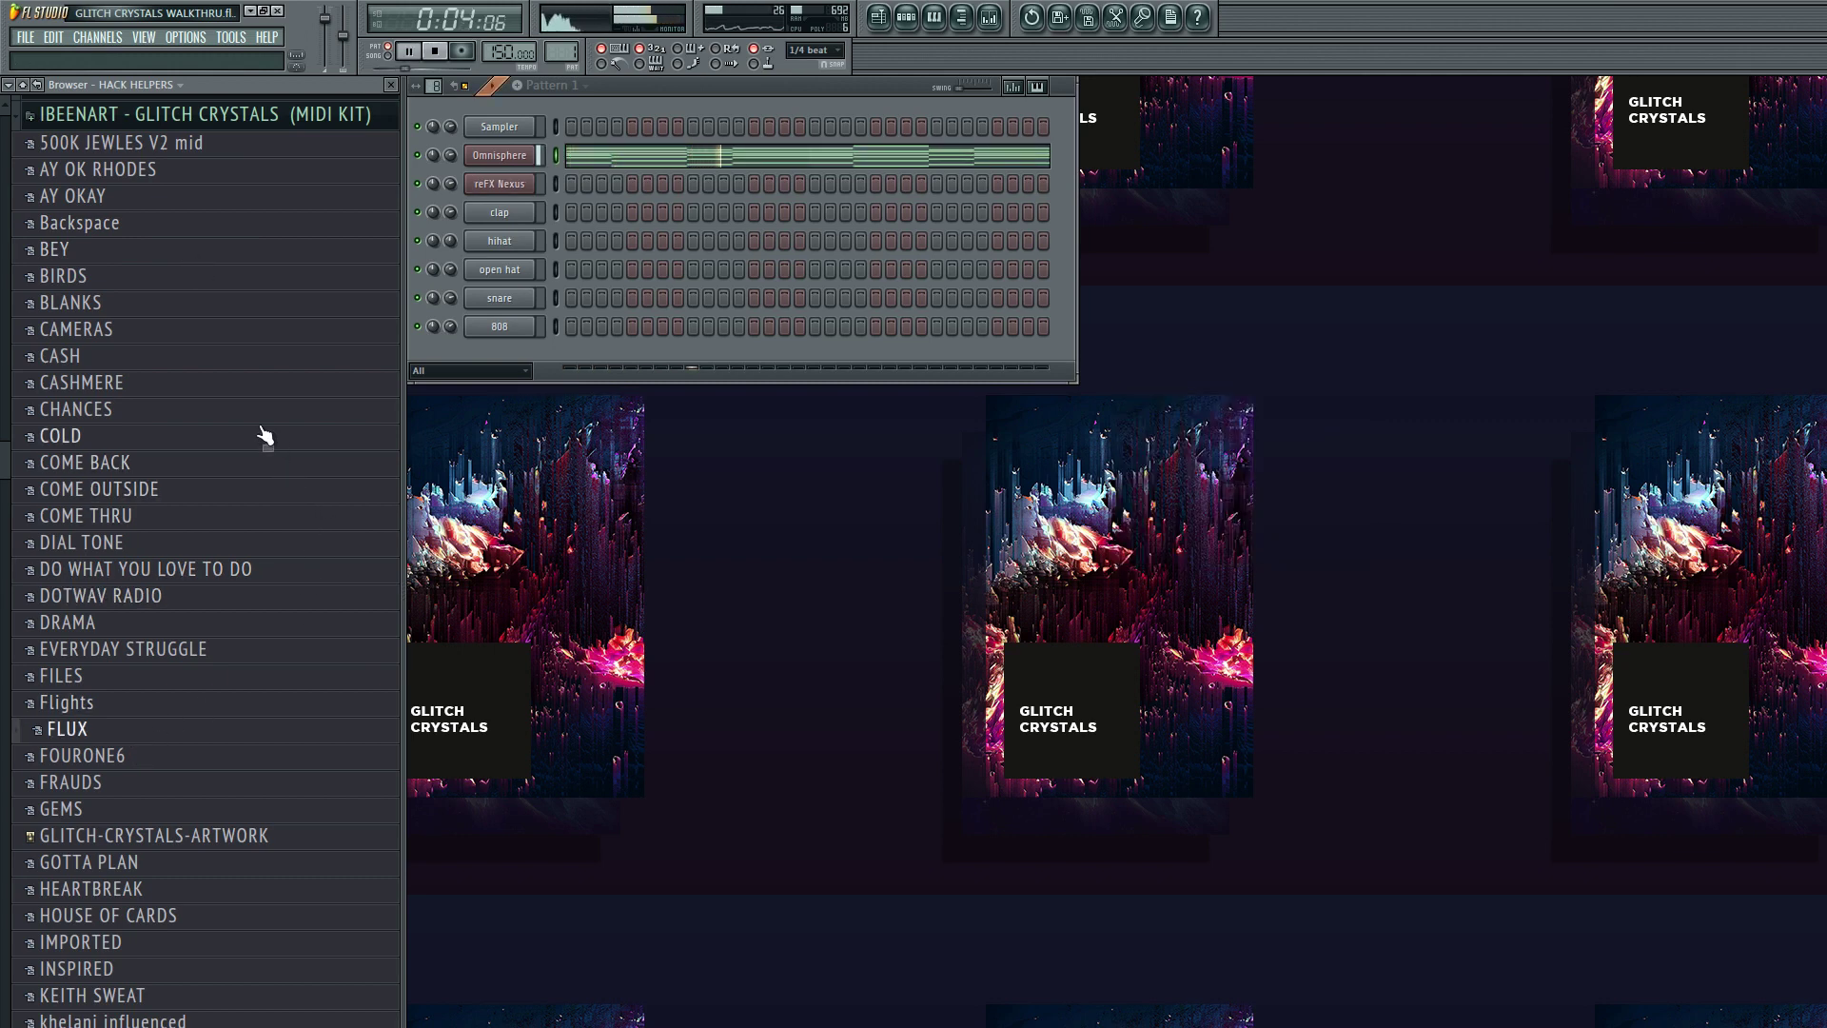
pyautogui.scroll(-3, 19, 457)
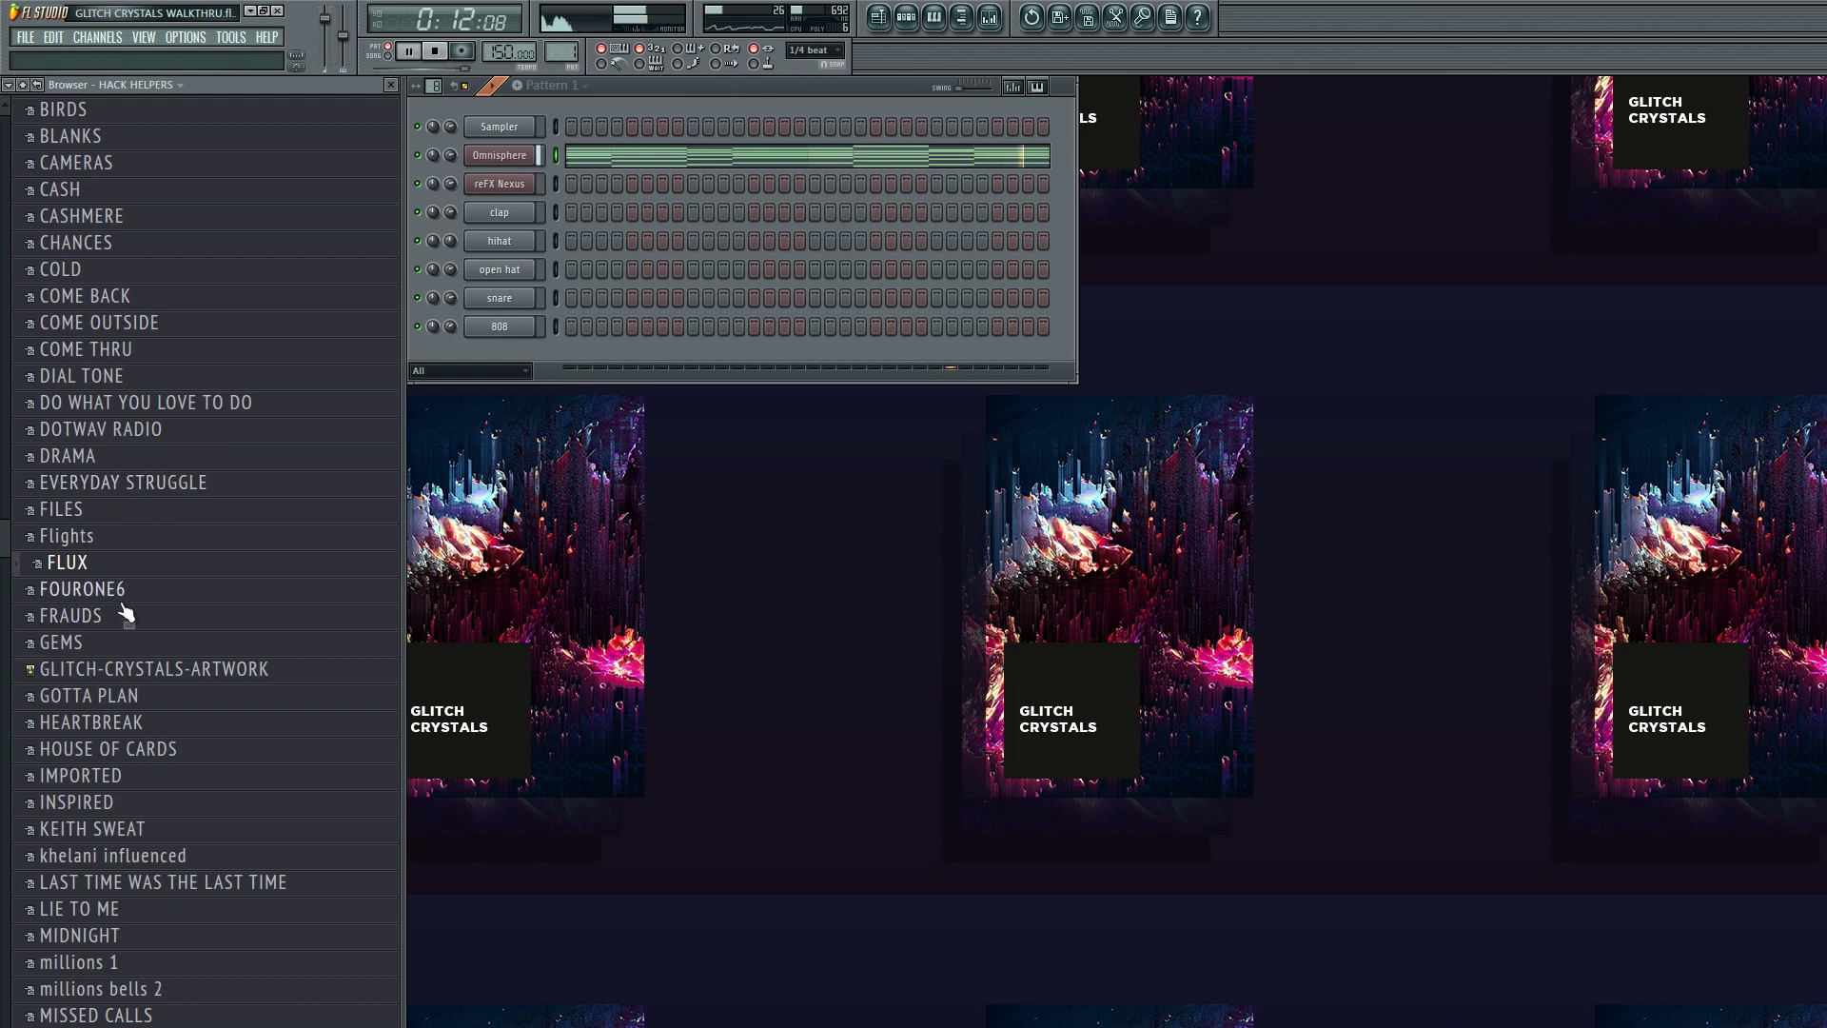
# - Audition the FRAUDS and HOUSE OF CARDS MIDI files, replaying HOUSE OF CARDS at 120 BPM
pyautogui.scroll(-2, 123, 536)
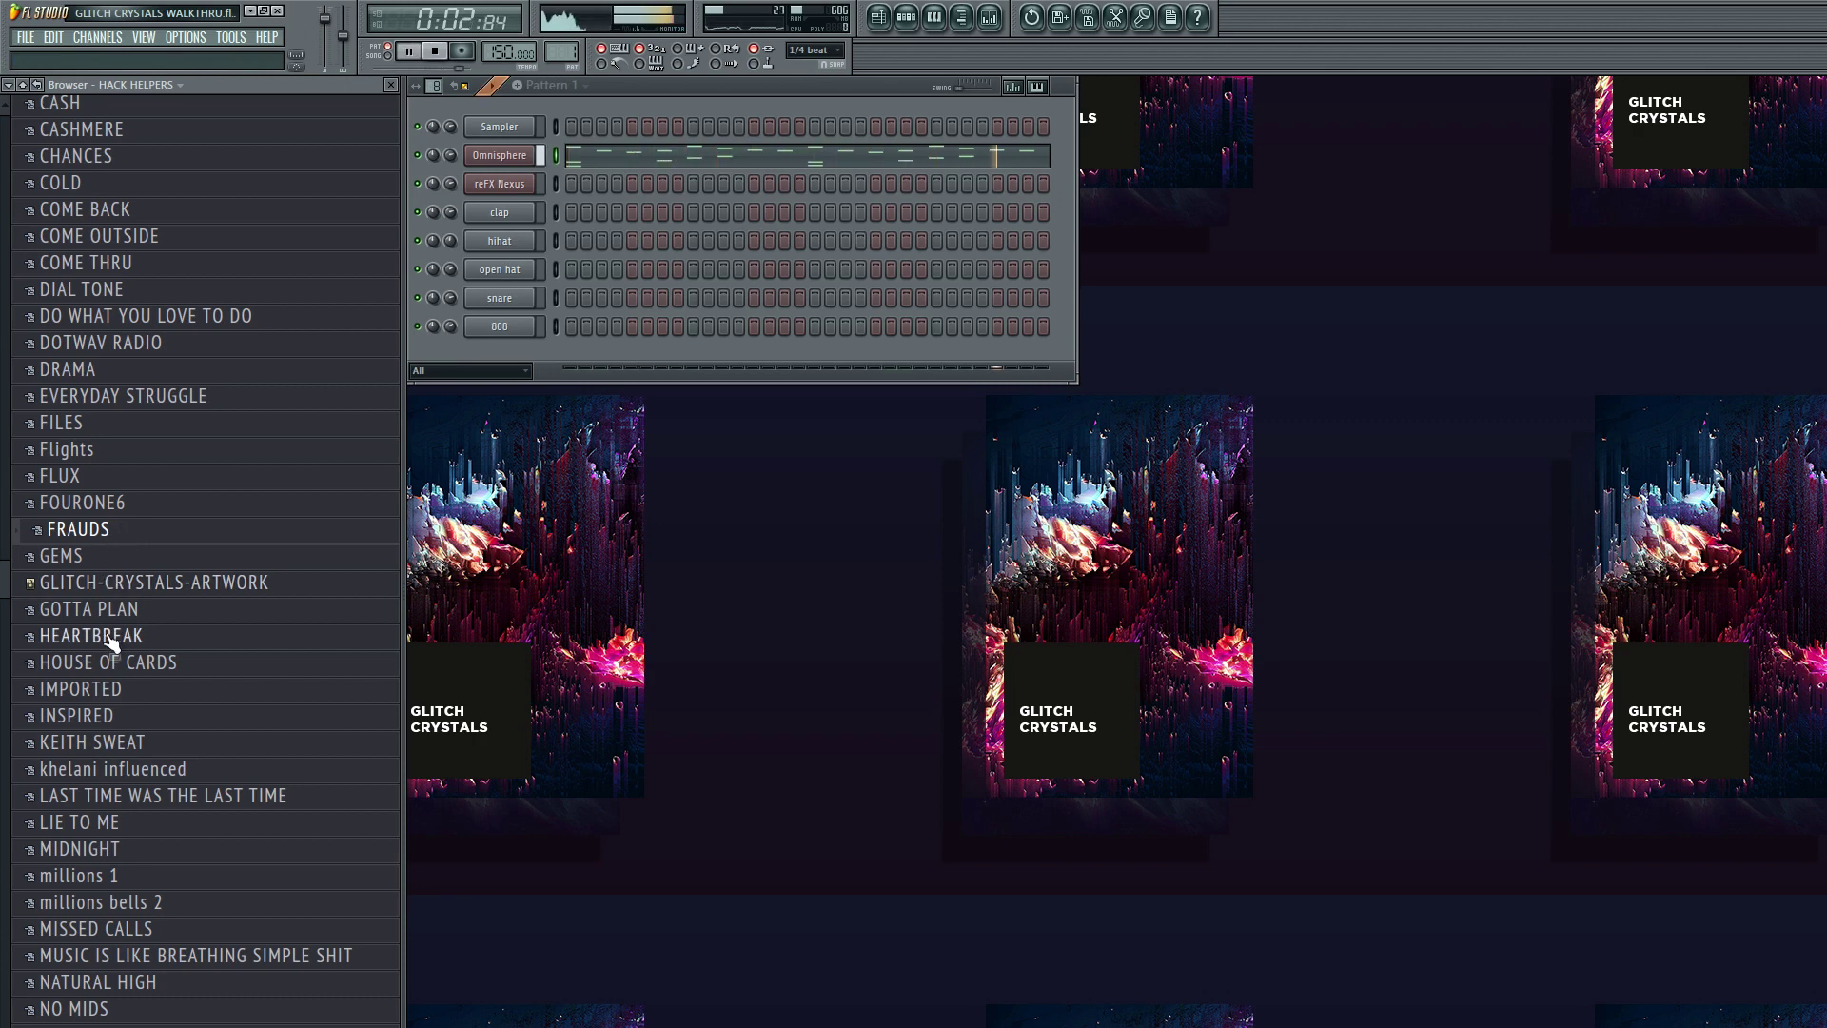
pyautogui.scroll(-1, 109, 647)
pyautogui.press('space')
pyautogui.press('space')
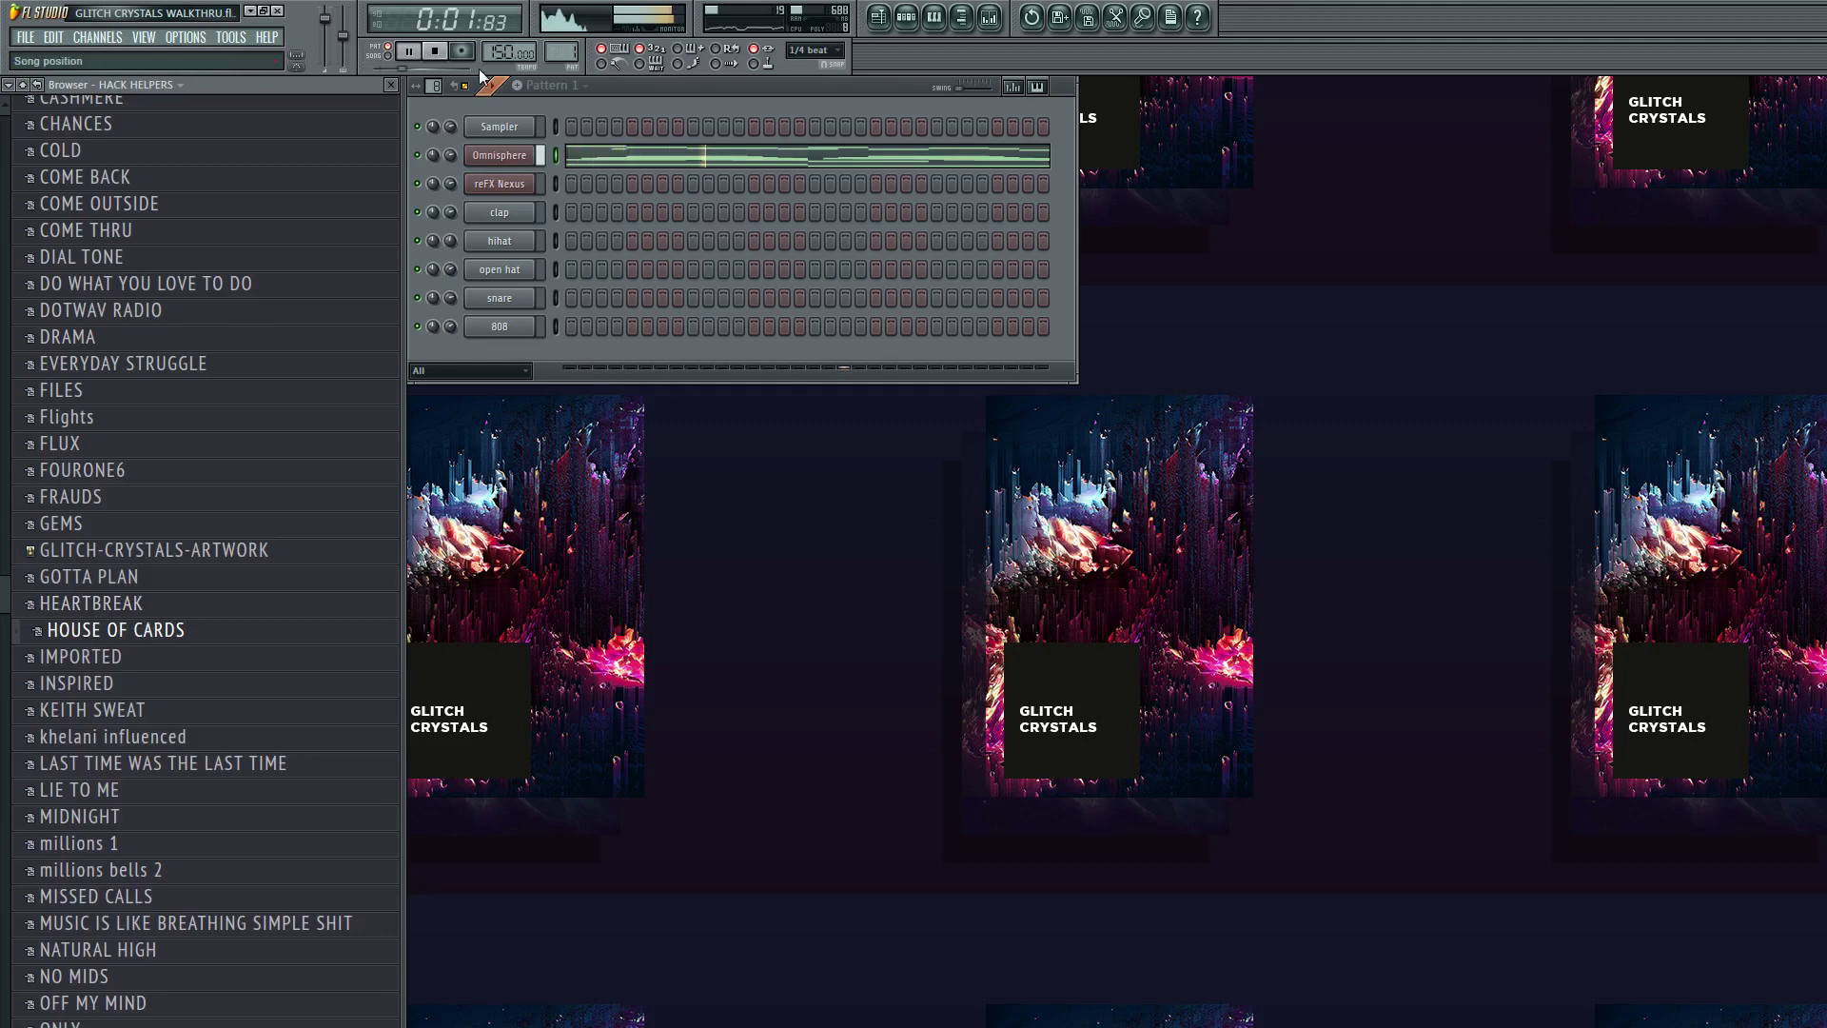
pyautogui.press('space')
pyautogui.press('space')
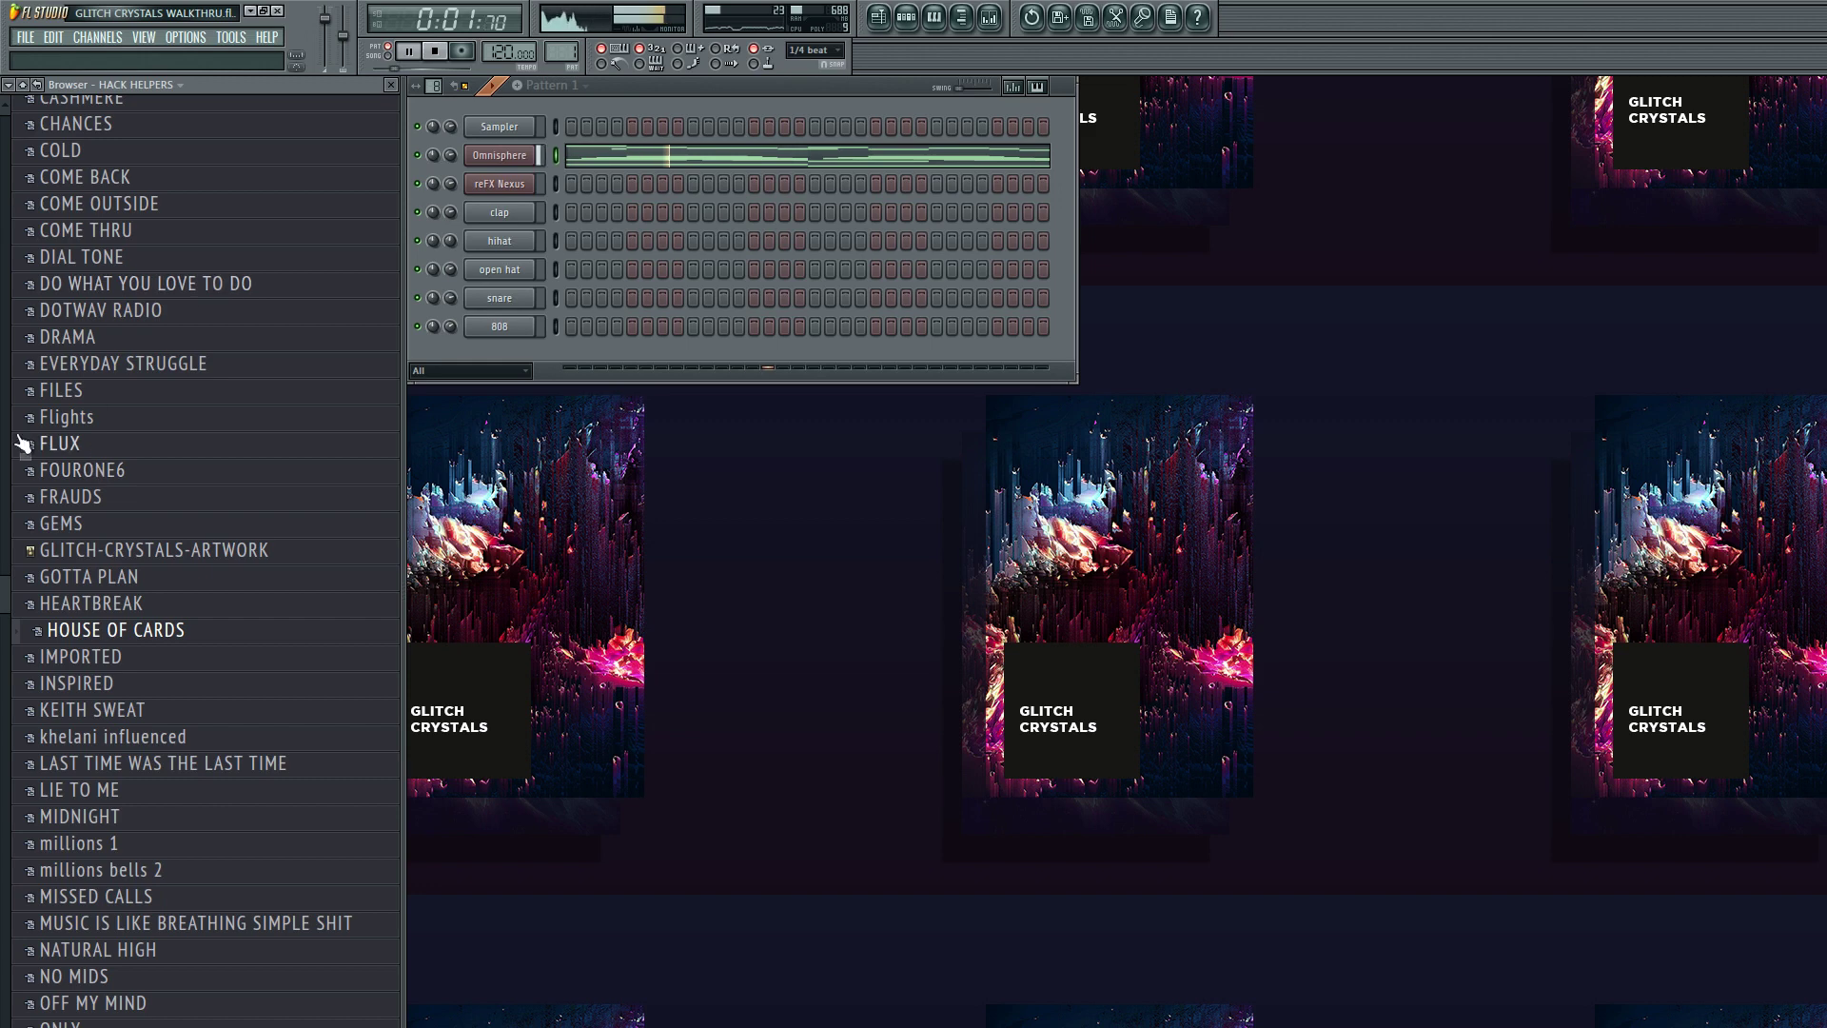
pyautogui.scroll(-5, 73, 664)
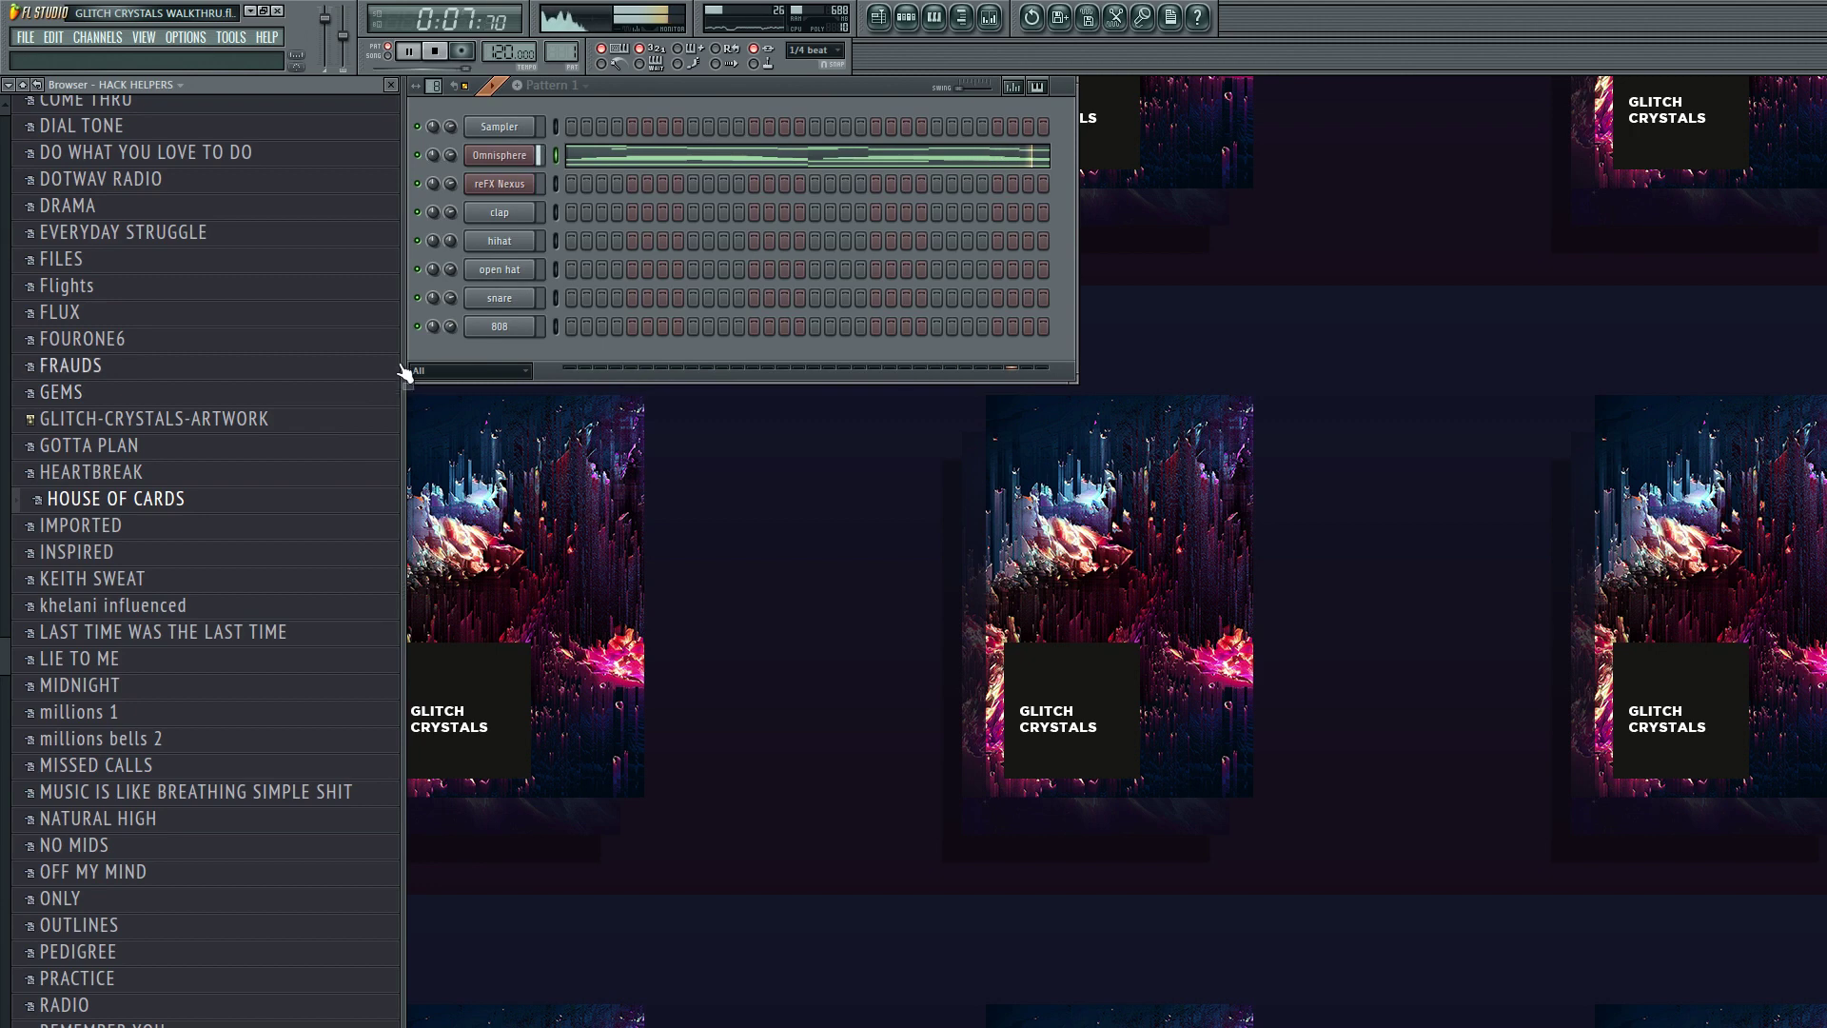
# - Continue through the kit by selecting millions 1 and auditioning the millions bells 2 and MISSED CALLS MIDI files
pyautogui.click(113, 717)
pyautogui.scroll(-3, 122, 720)
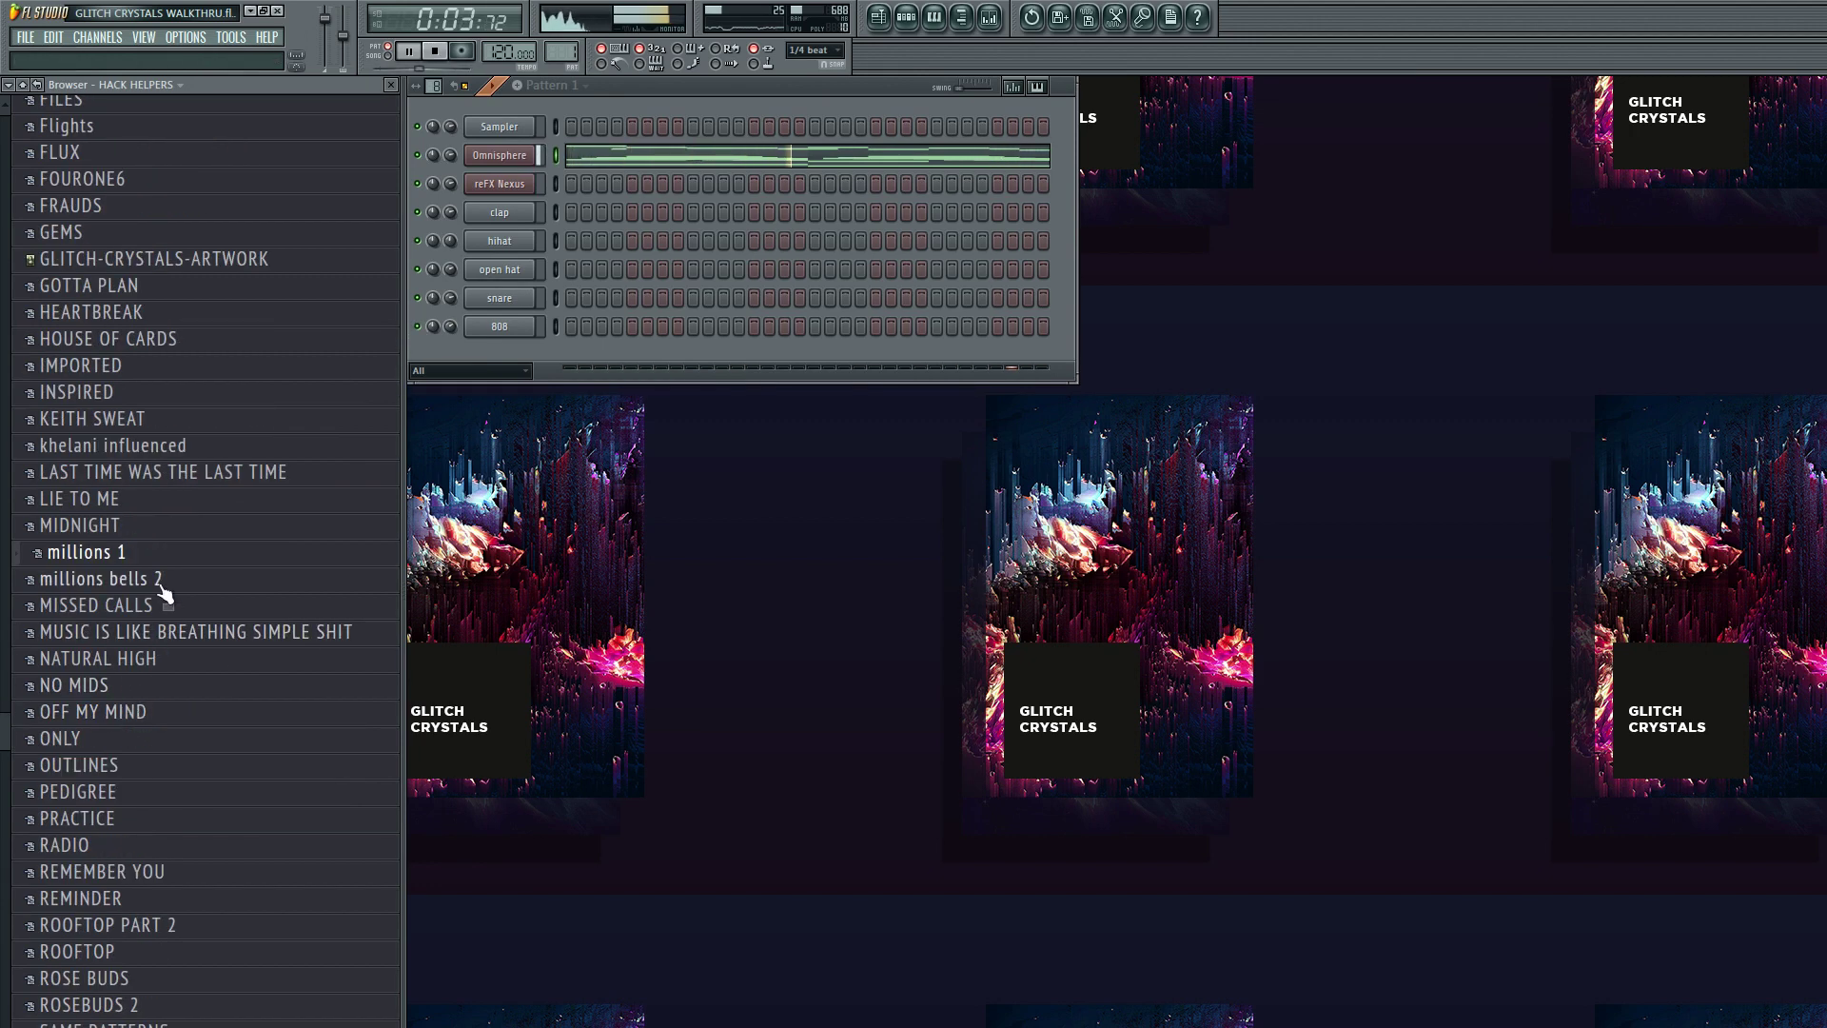
pyautogui.scroll(-3, 164, 590)
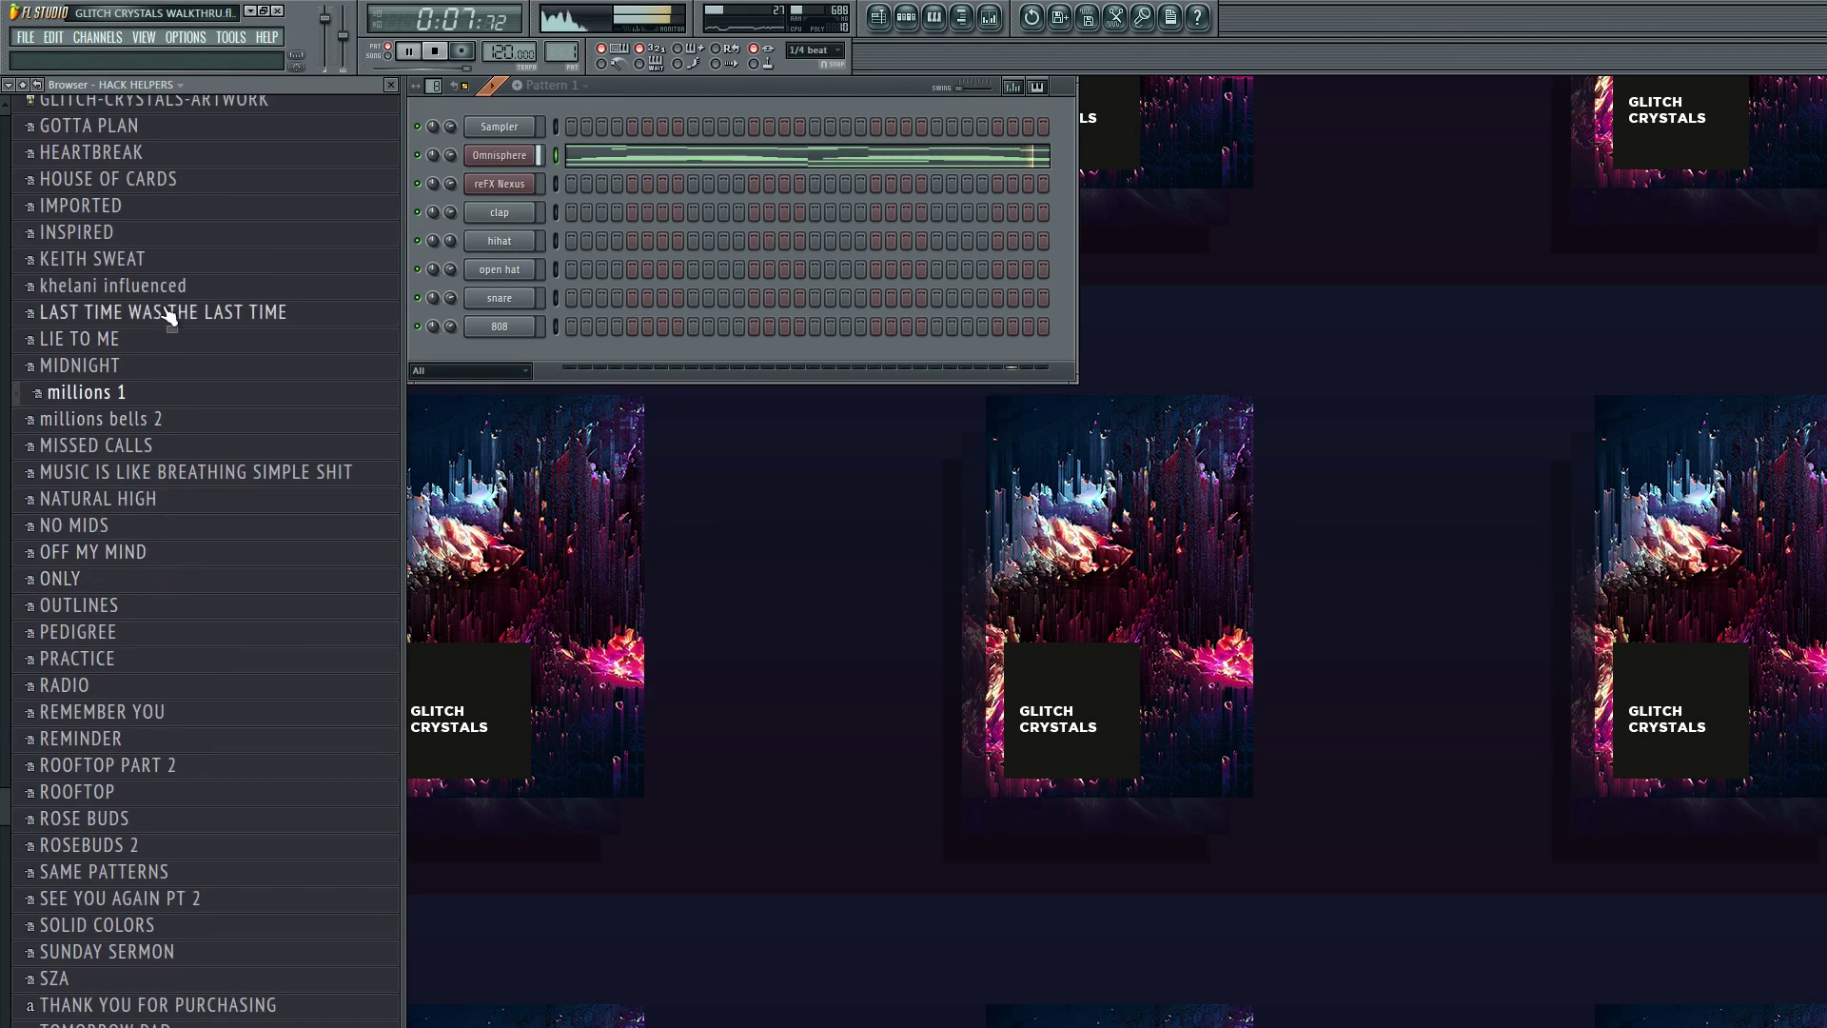
pyautogui.click(122, 423)
pyautogui.press('space')
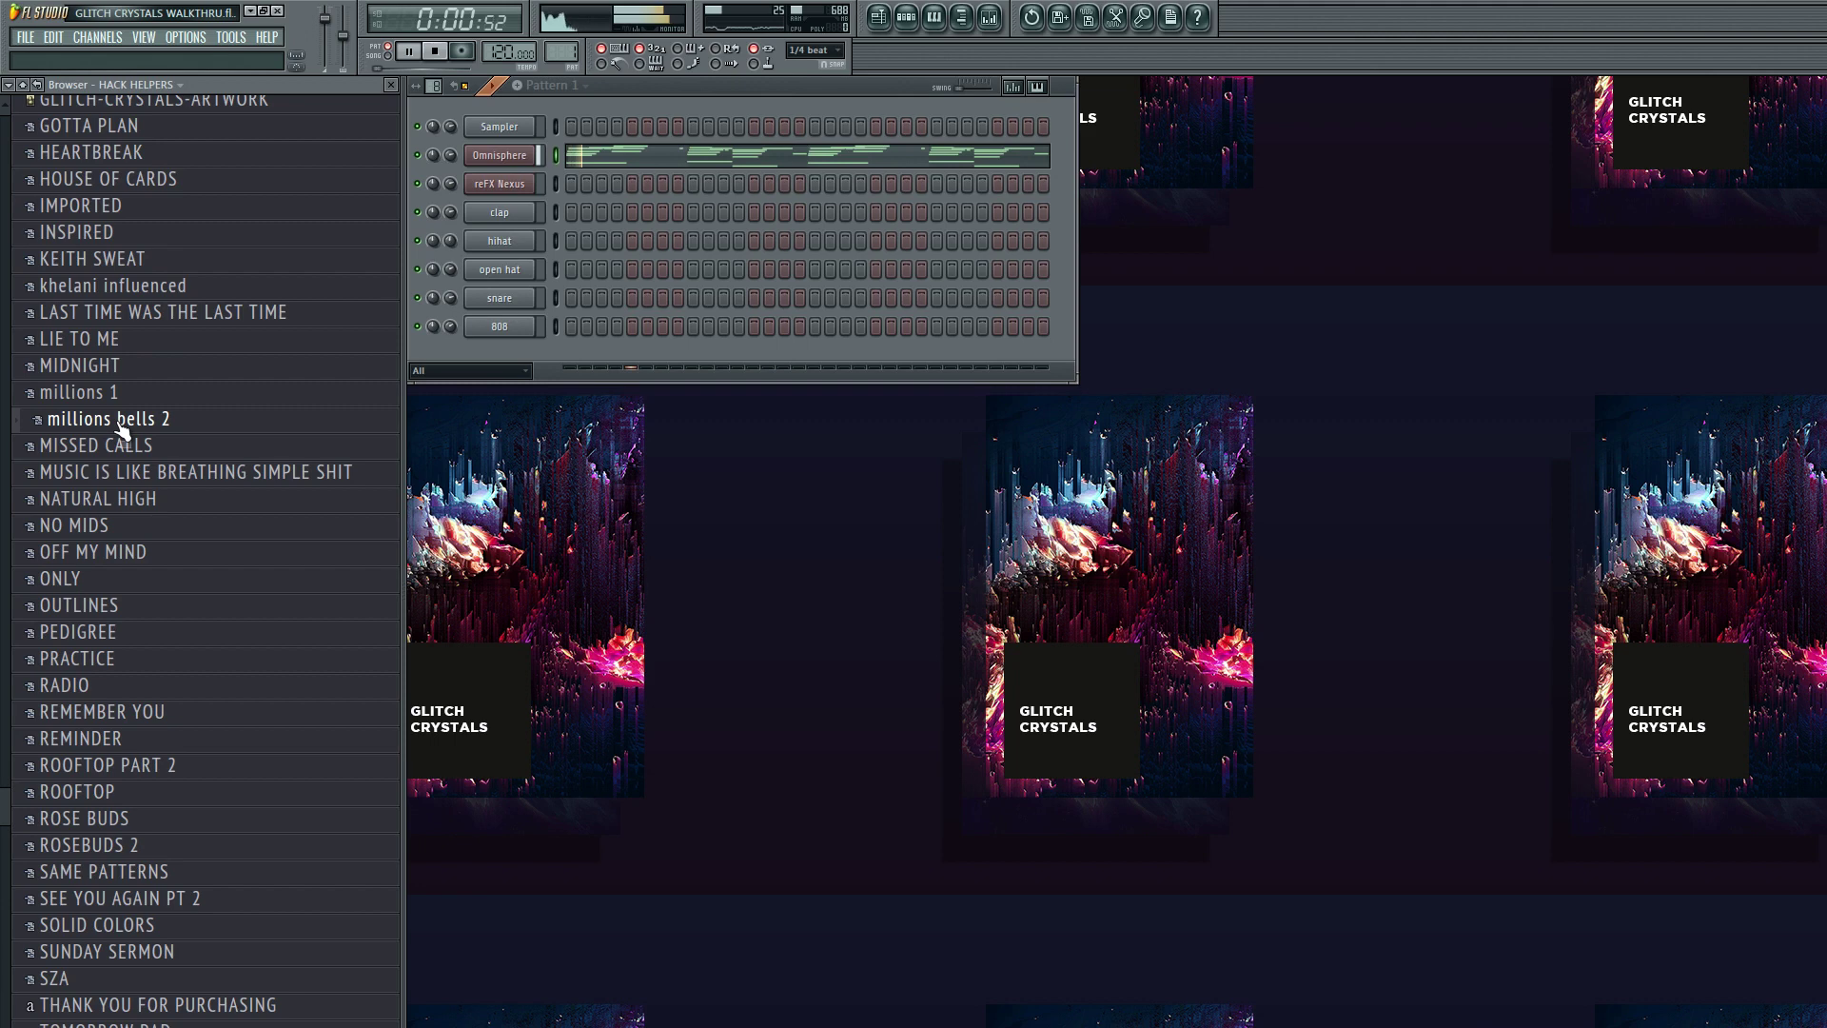
pyautogui.scroll(13, 497, 45)
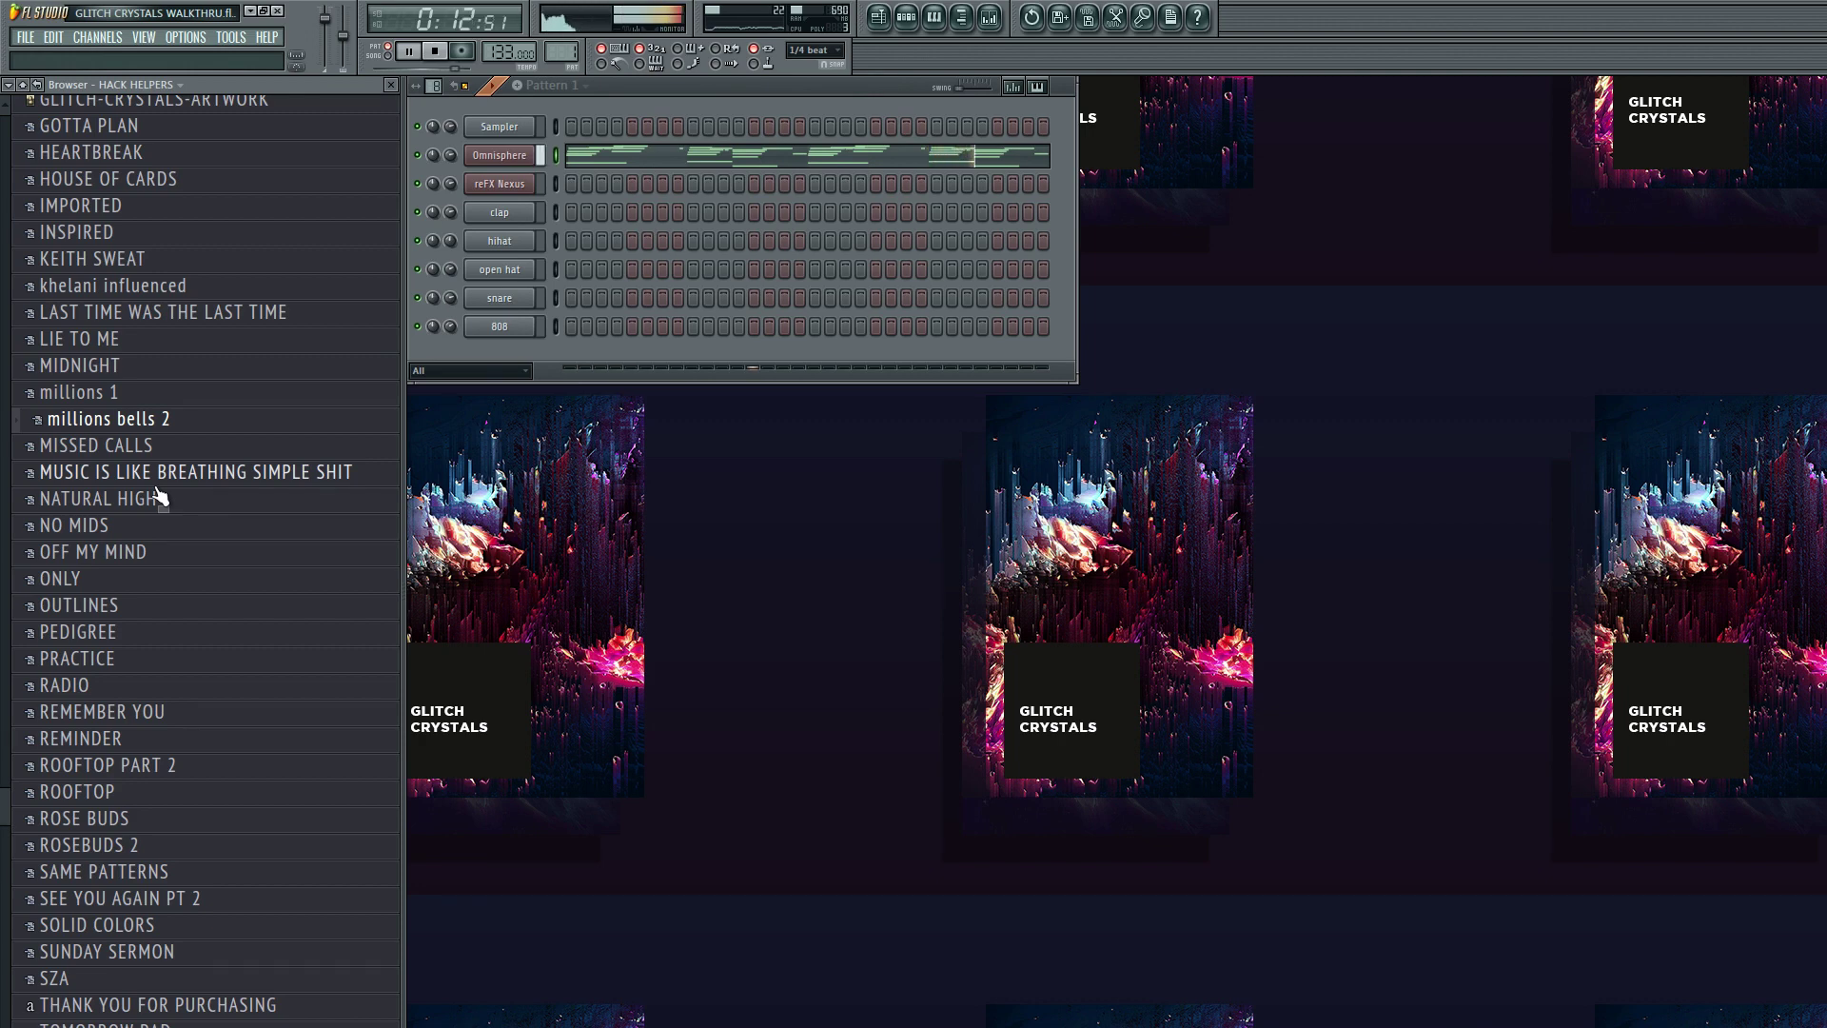
pyautogui.press('Down')
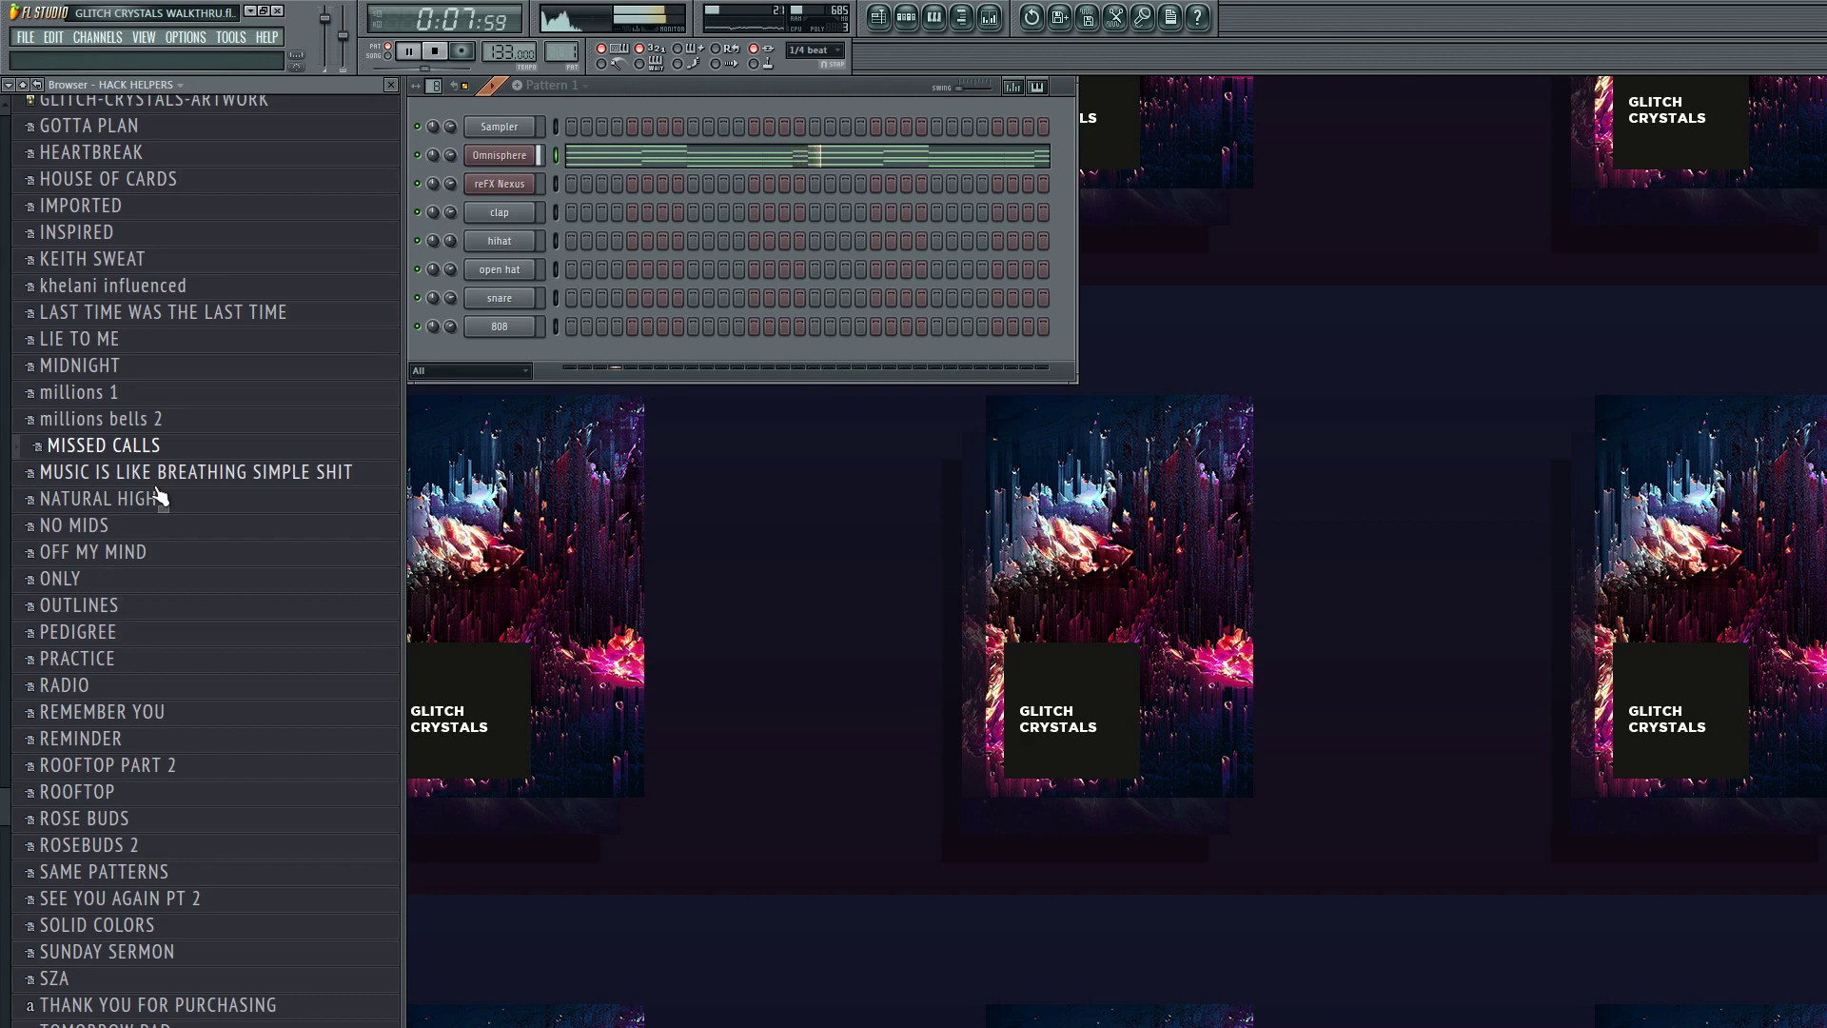
# - Audition the MUSIC IS LIKE BREATHING SIMPLE SHIT, ROOFTOP, ROSEBUDS 2, SAME PATTERNS and SEE YOU AGAIN PT 2 MIDI files on the Omnisphere channel
pyautogui.press('Down')
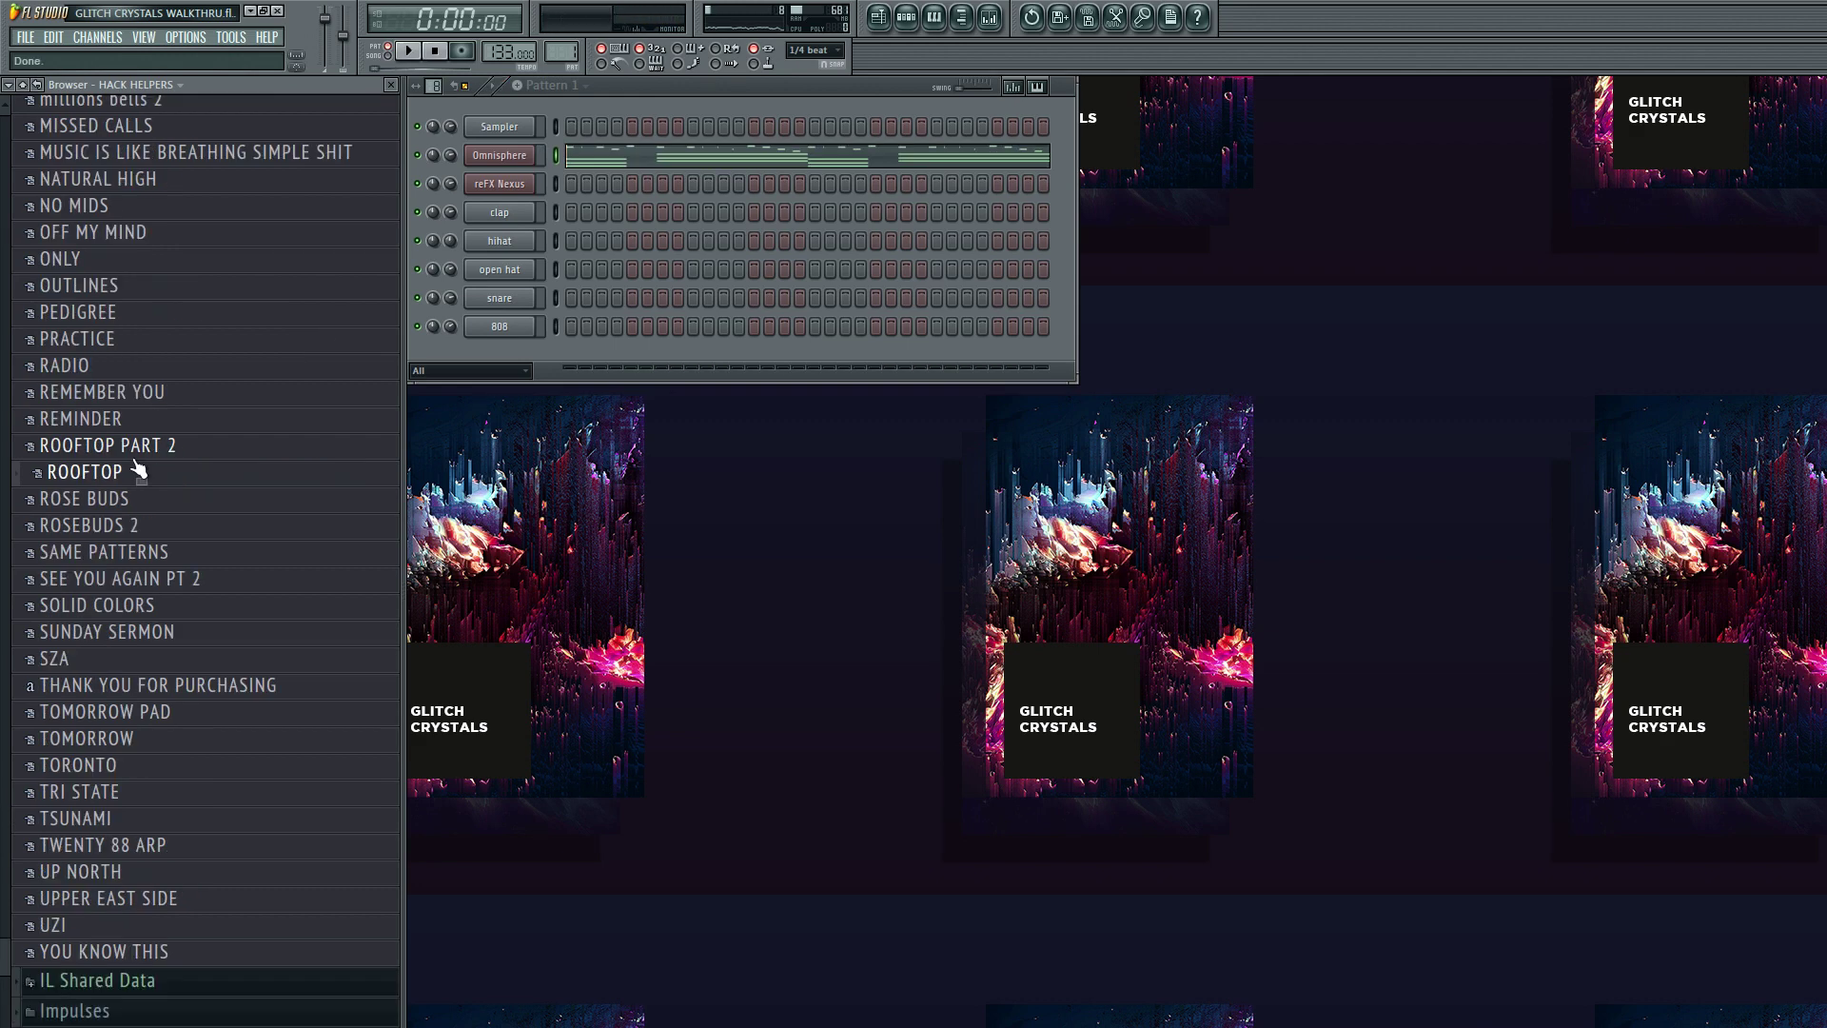
pyautogui.press('space')
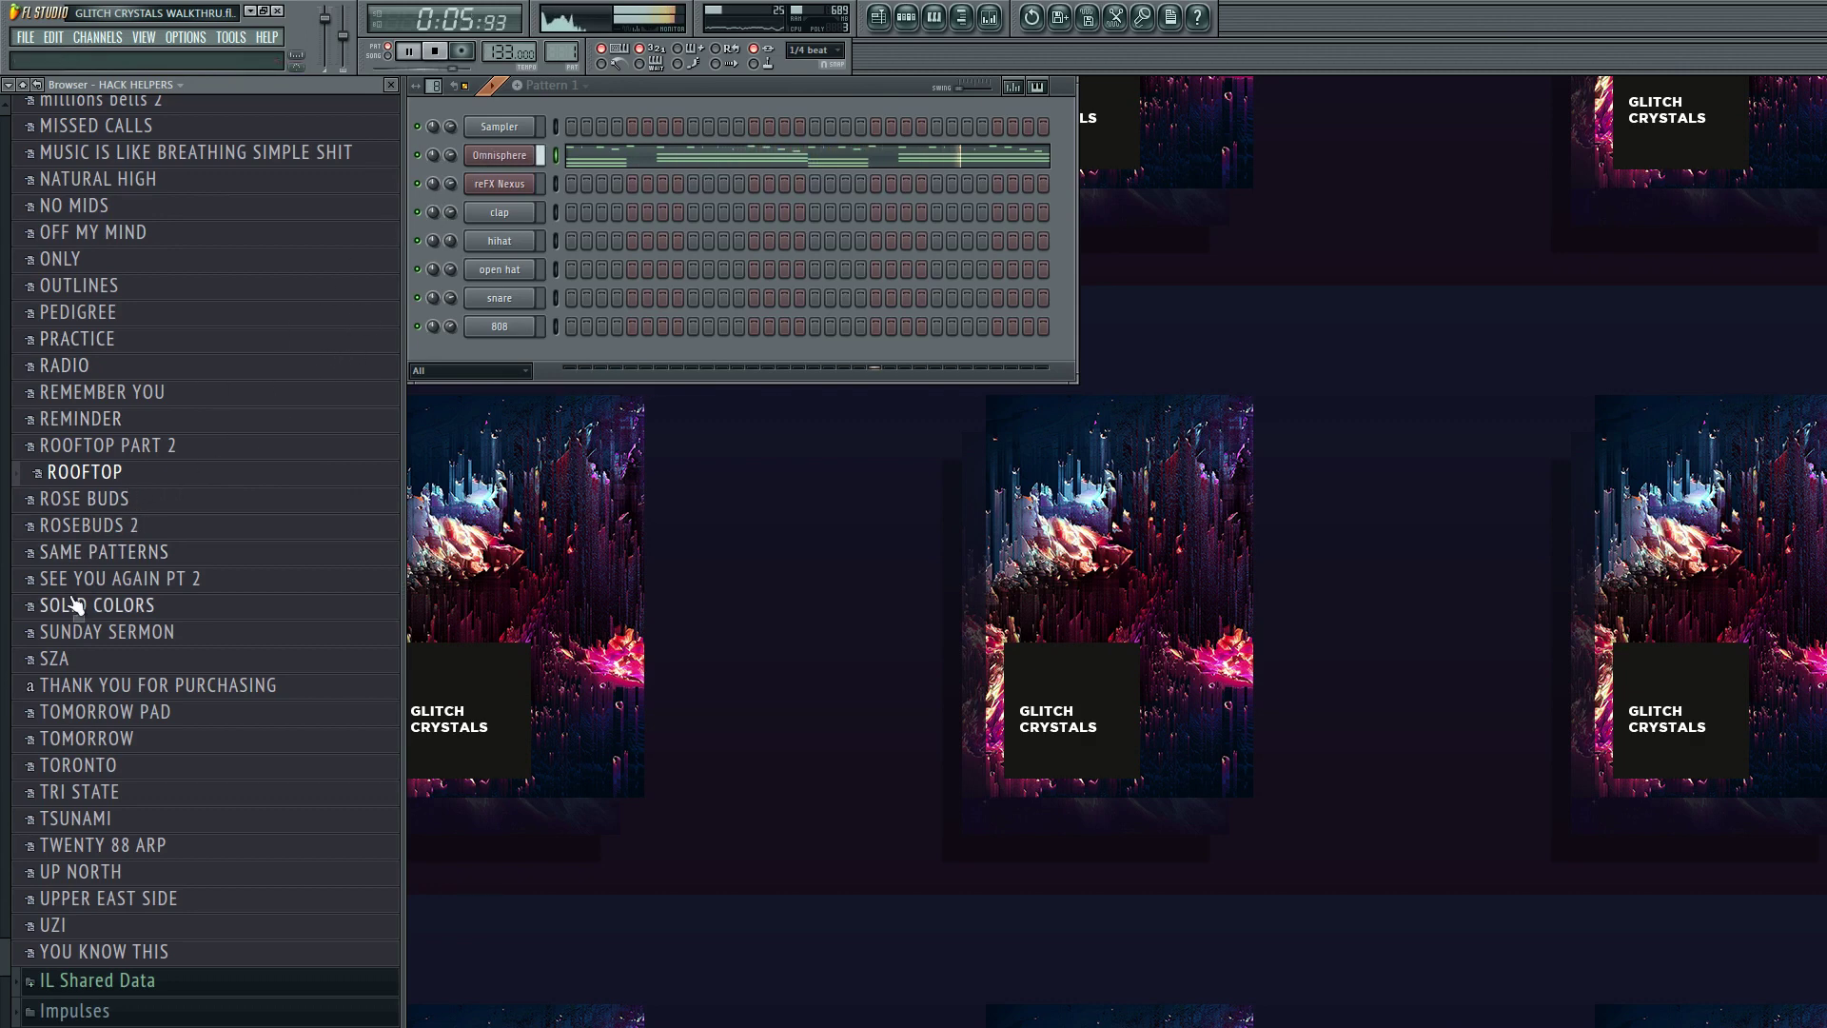
pyautogui.click(129, 526)
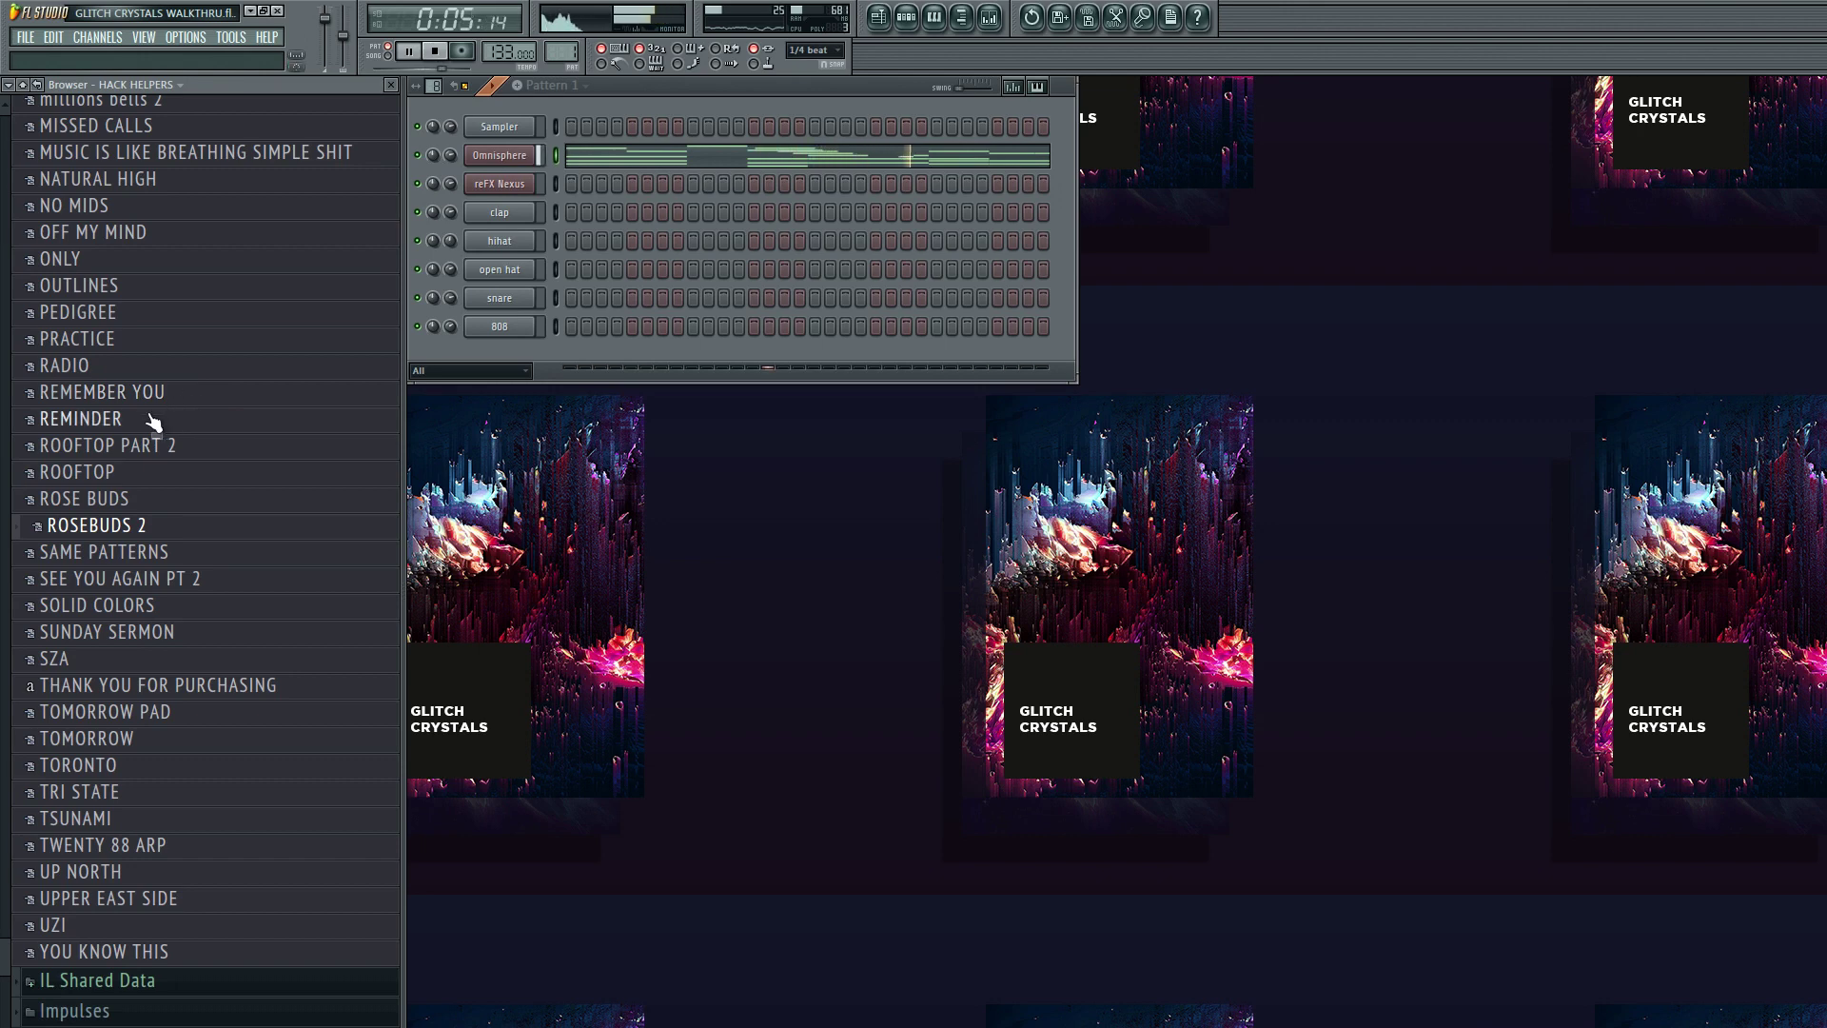
pyautogui.press('Down')
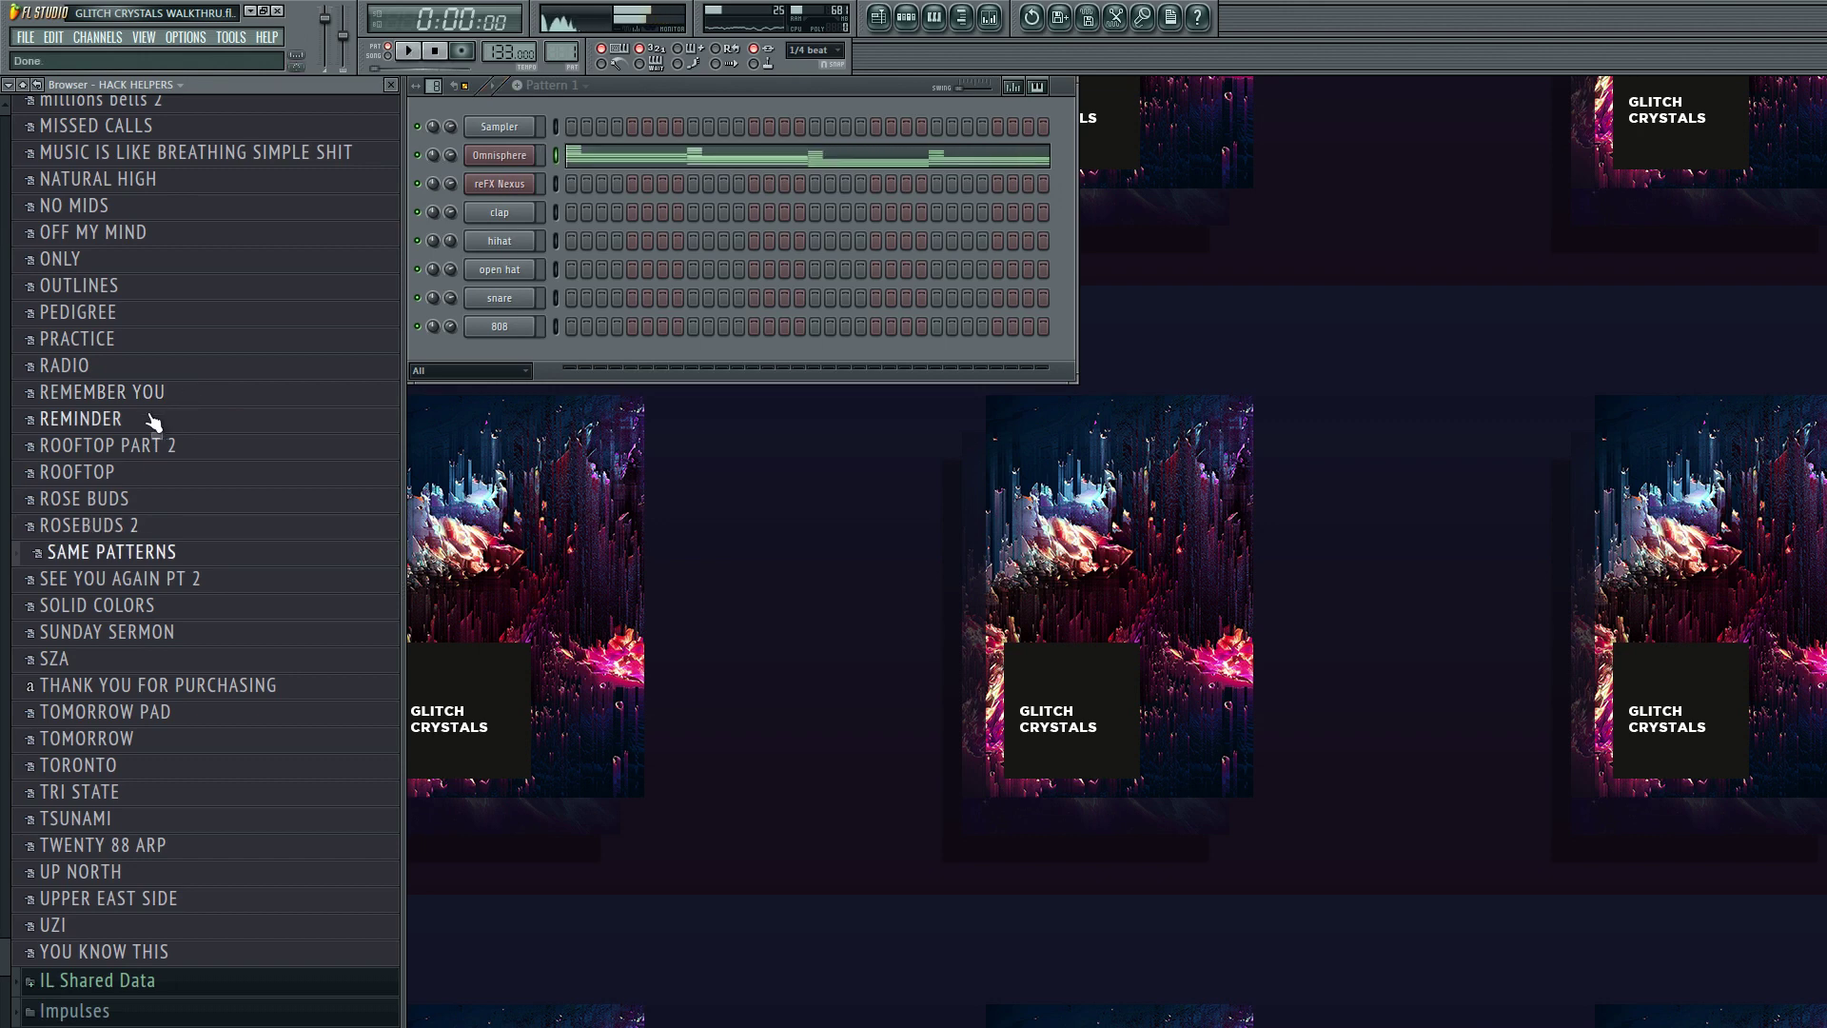
pyautogui.press('Down')
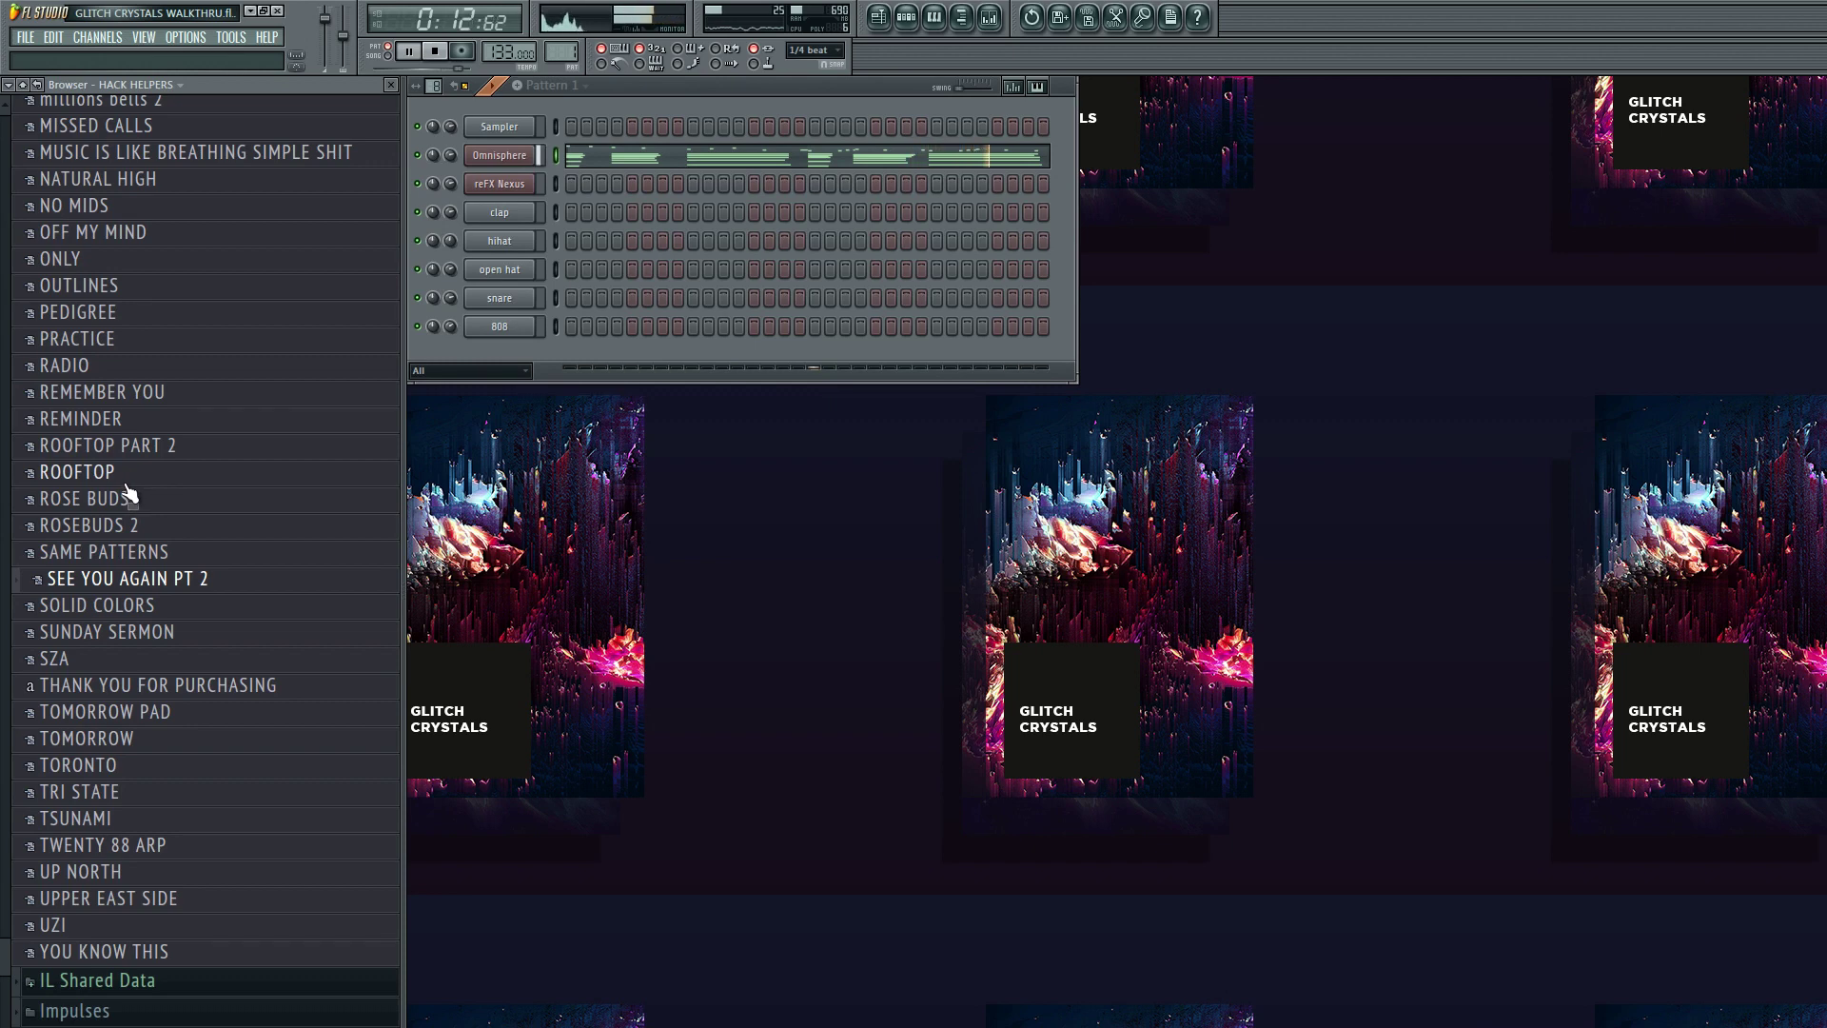
# - Audition the SUNDAY SERMON, SZA and YOU KNOW THIS MIDI files, and load TOMORROW on the Omnisphere channel
pyautogui.press('space')
pyautogui.press('Down')
pyautogui.press('Down')
pyautogui.press('space')
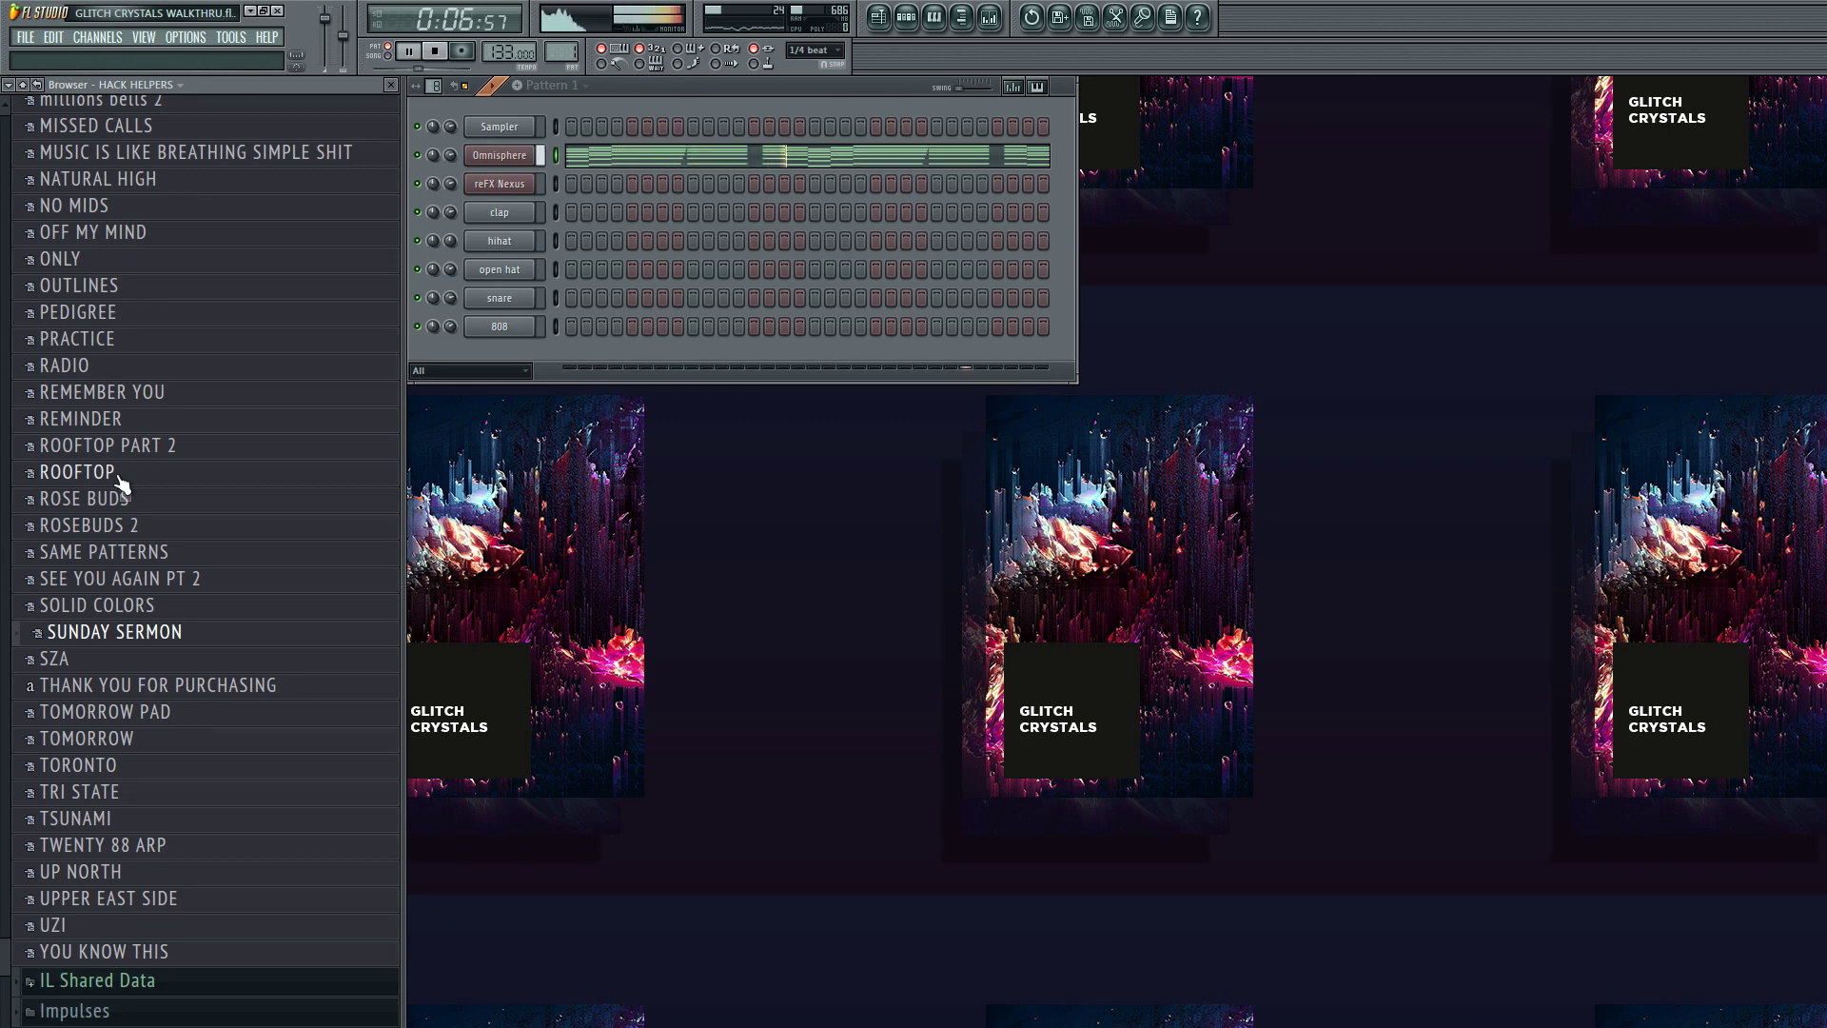
pyautogui.press('Down')
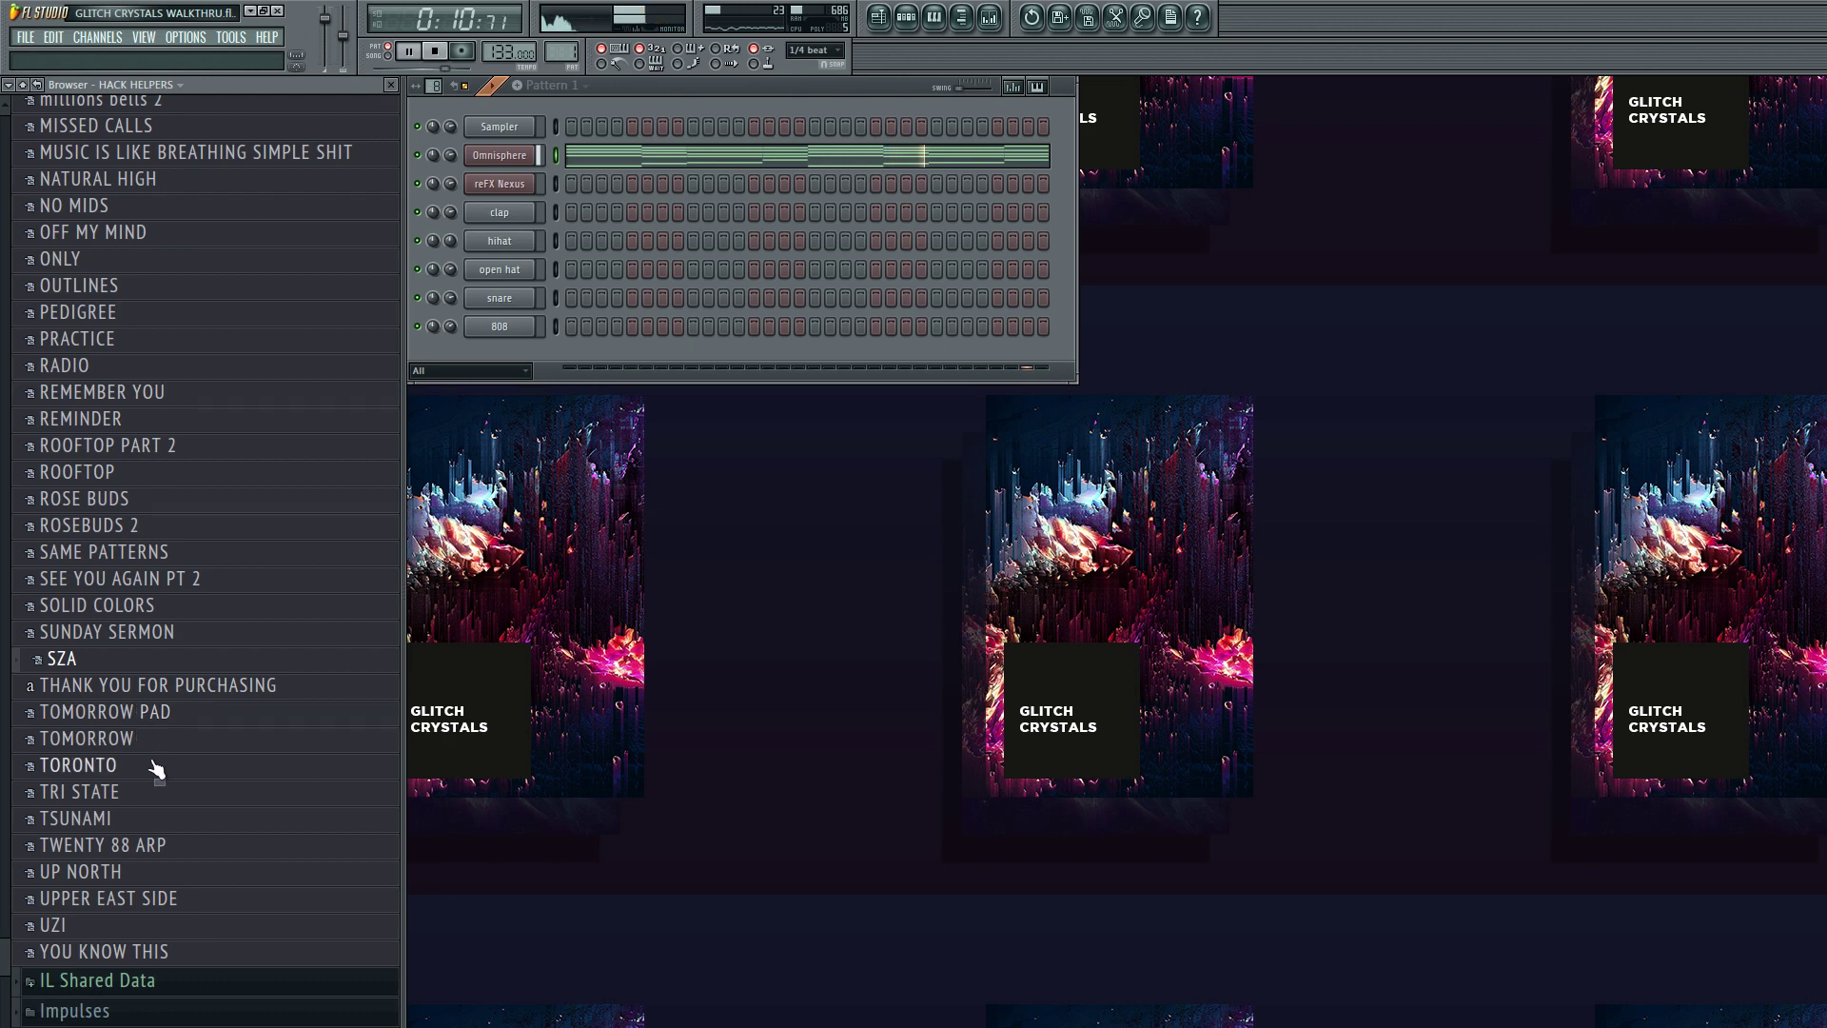
pyautogui.click(133, 952)
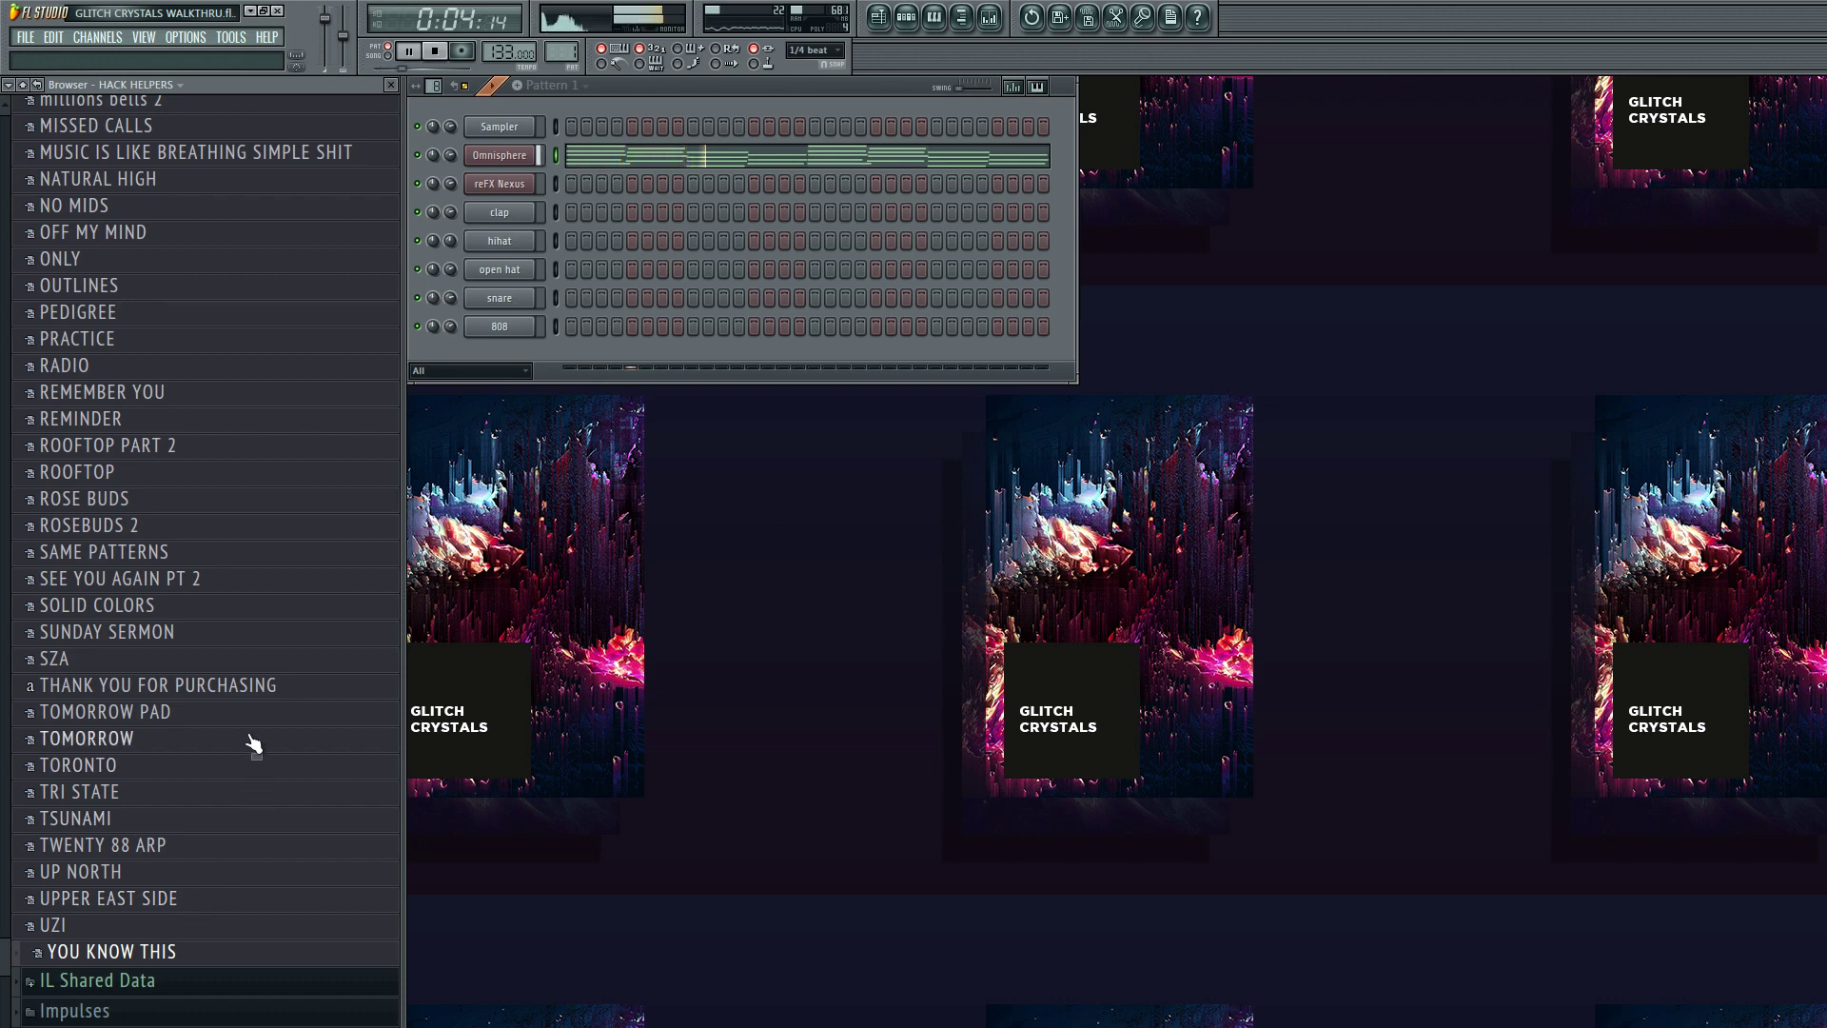
pyautogui.click(158, 742)
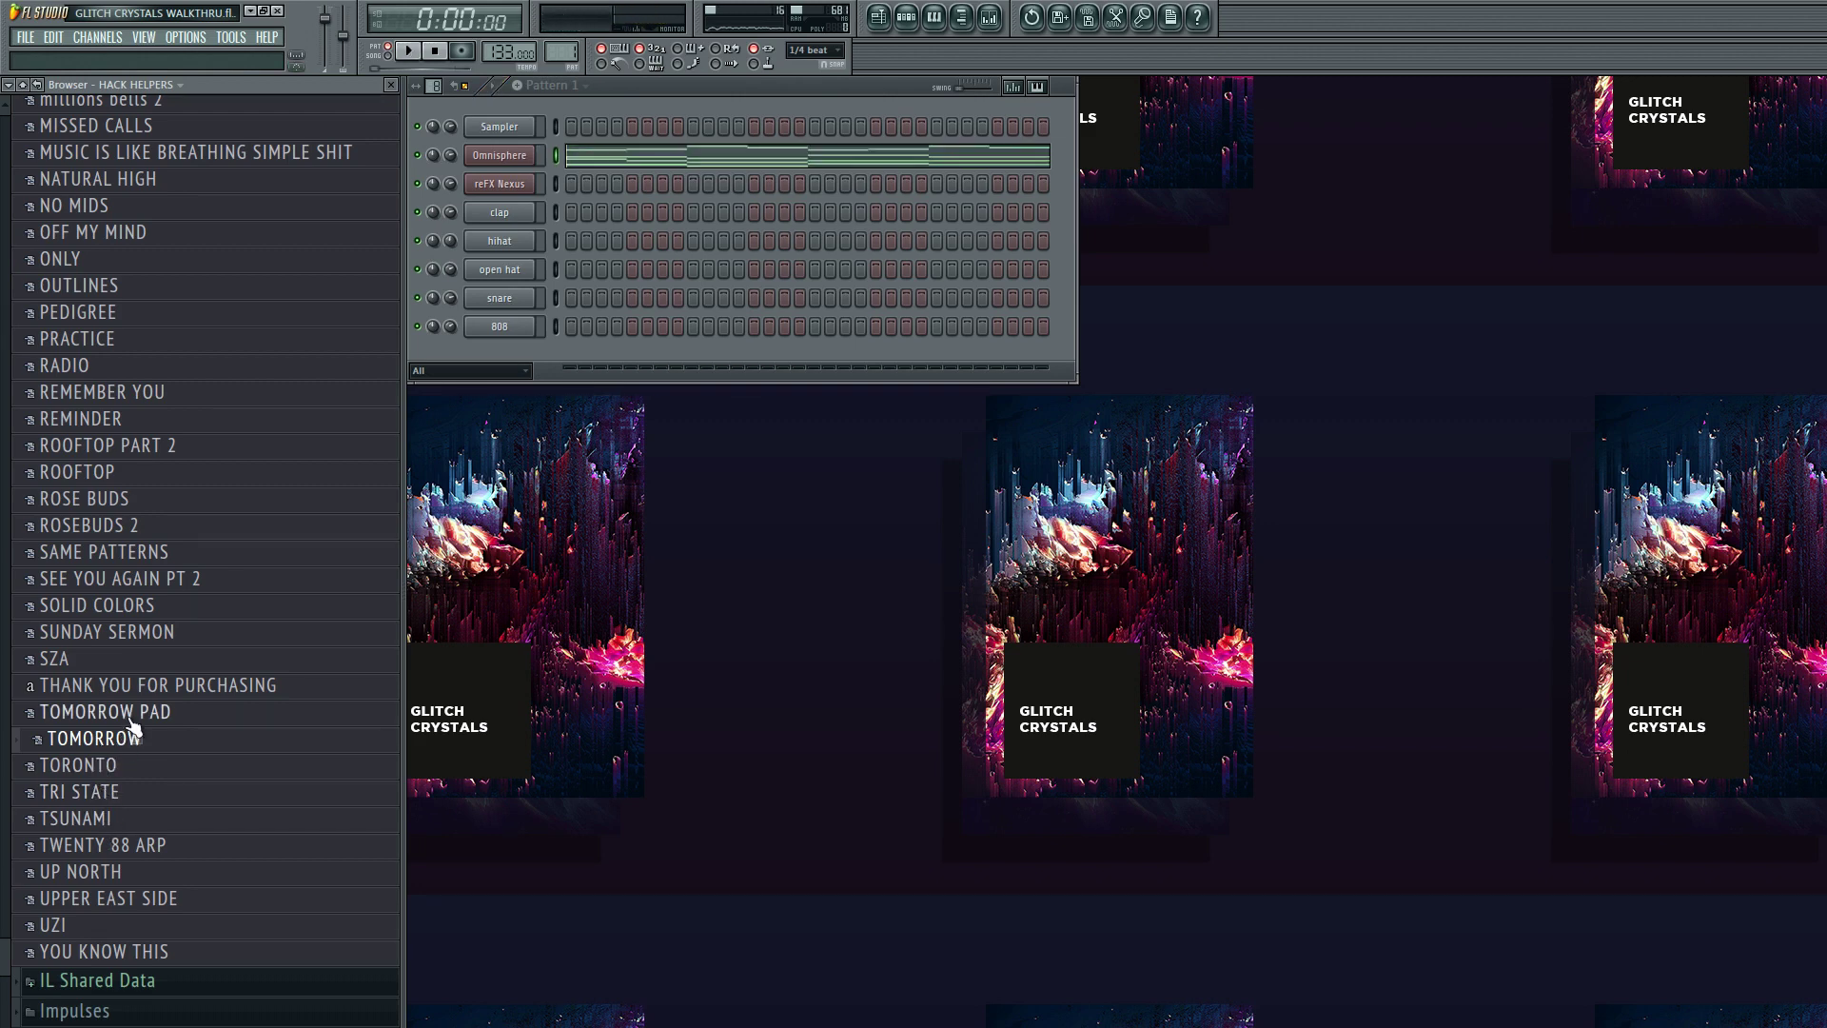
# - Browse the 2017 SOUNDS & BEATS folder with its (IBEENART PERSONAL SOUNDS) subfolder, and collapse both
pyautogui.moveTo(3, 949); pyautogui.dragTo(83, 348)
pyautogui.scroll(-4, 90, 469)
pyautogui.scroll(8, 122, 381)
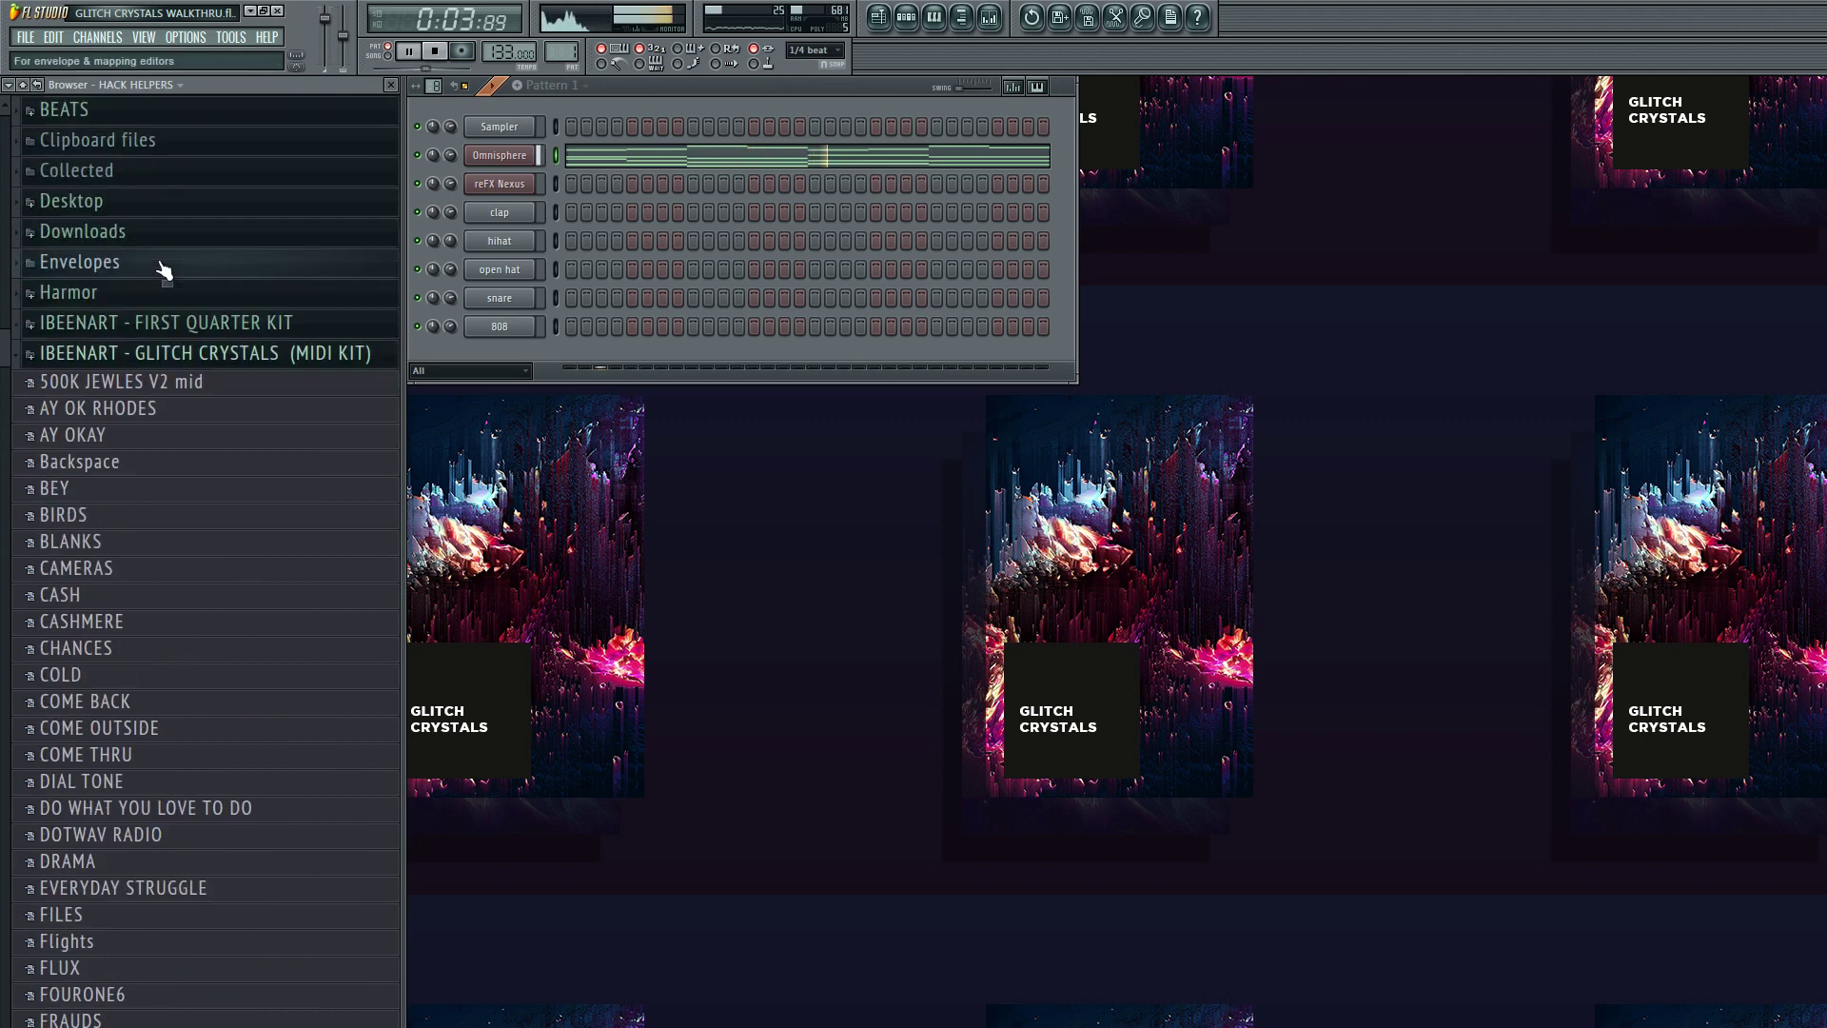
pyautogui.click(119, 417)
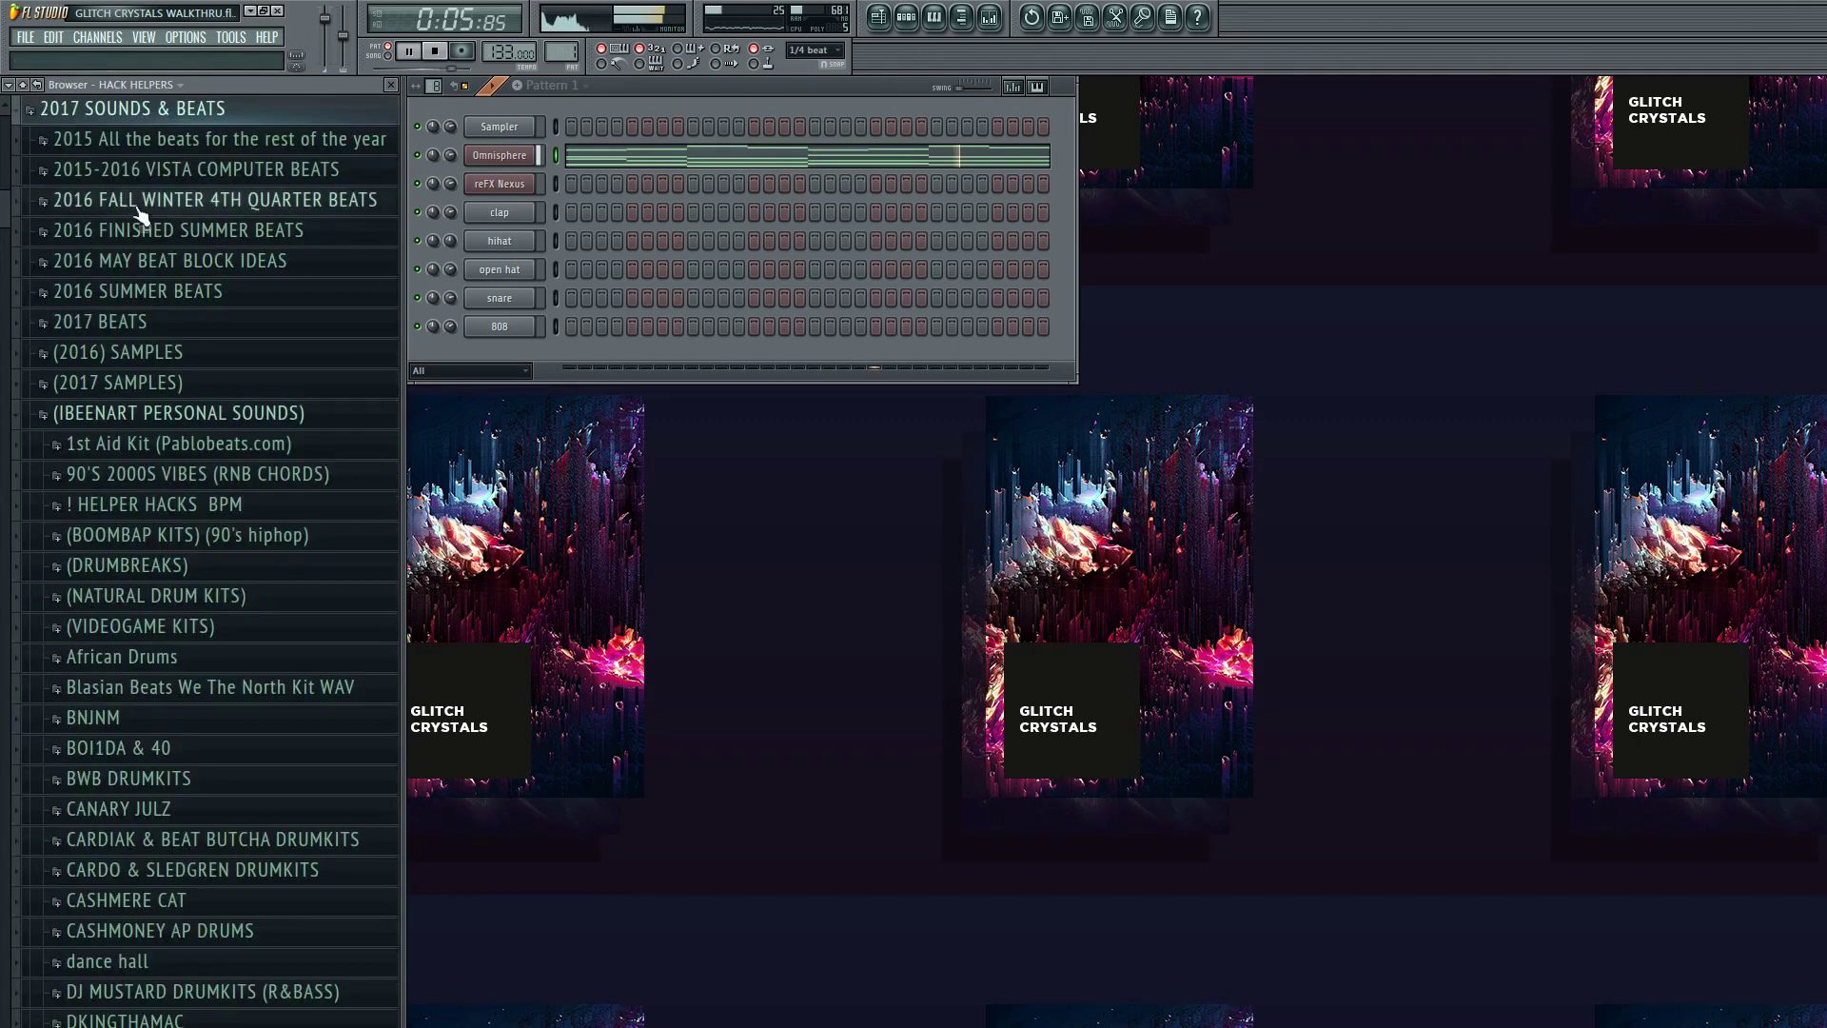
pyautogui.click(143, 415)
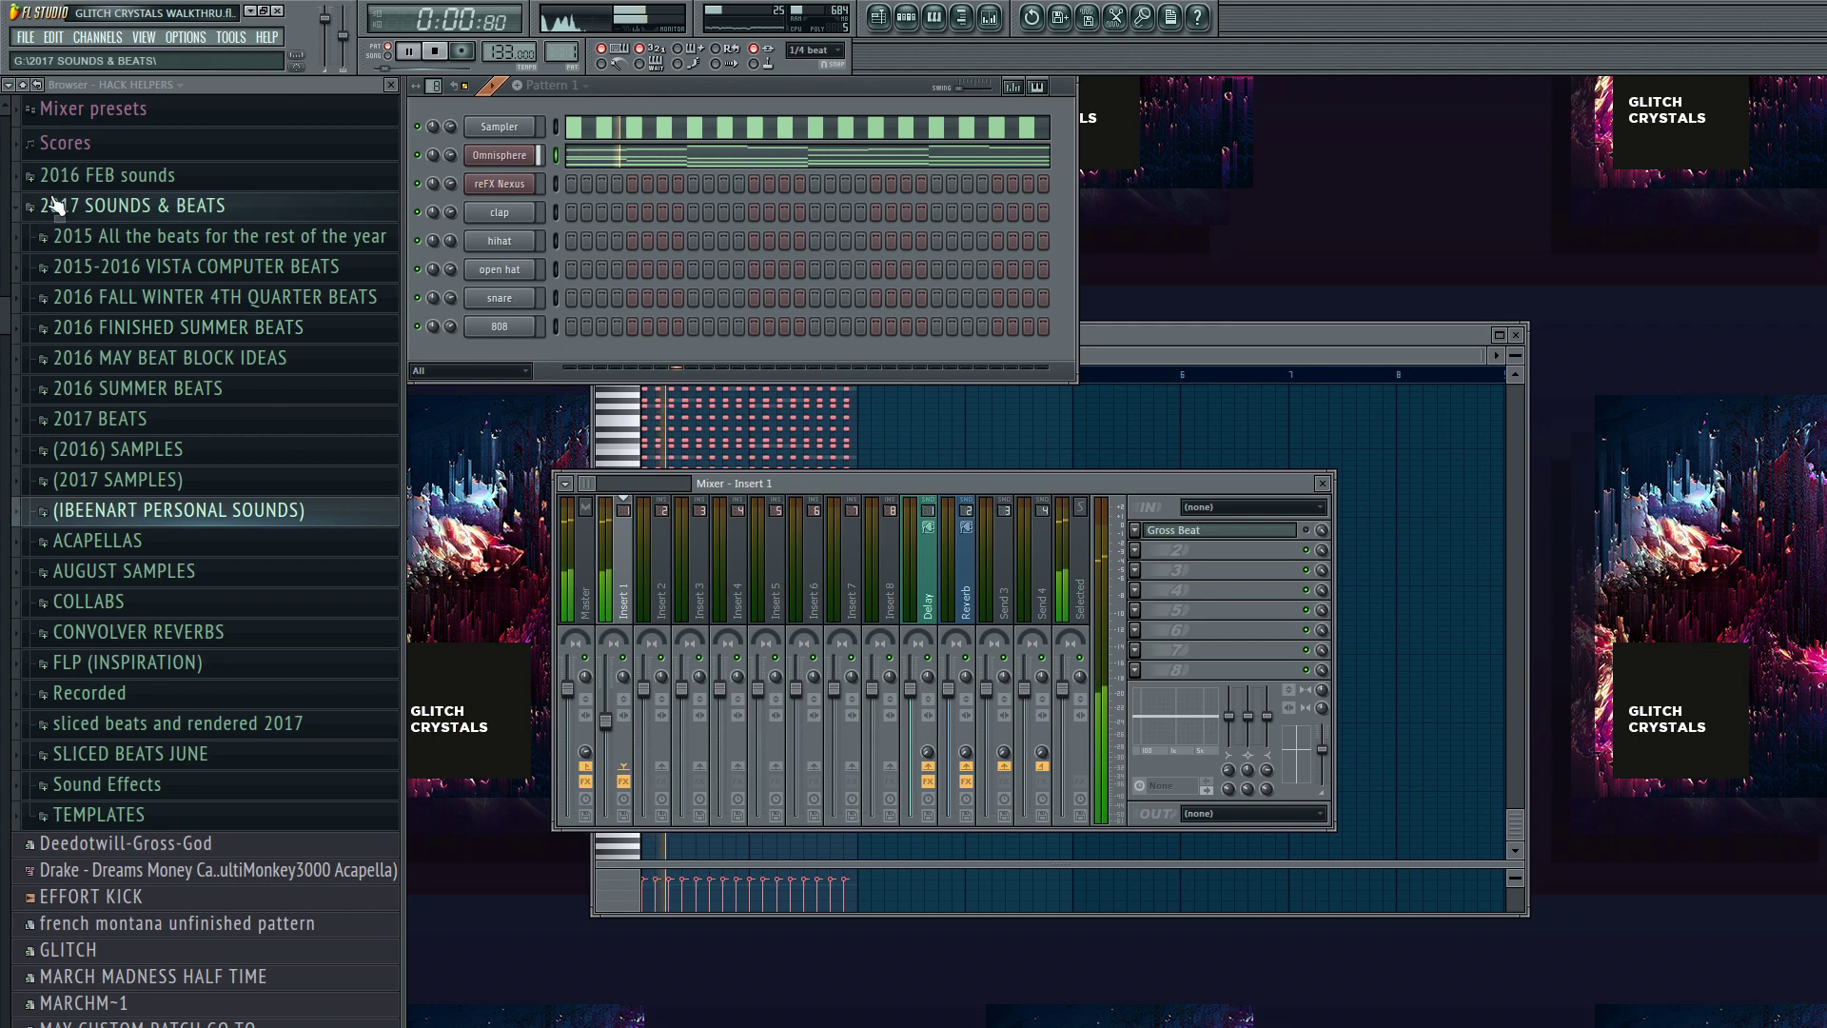
pyautogui.click(78, 203)
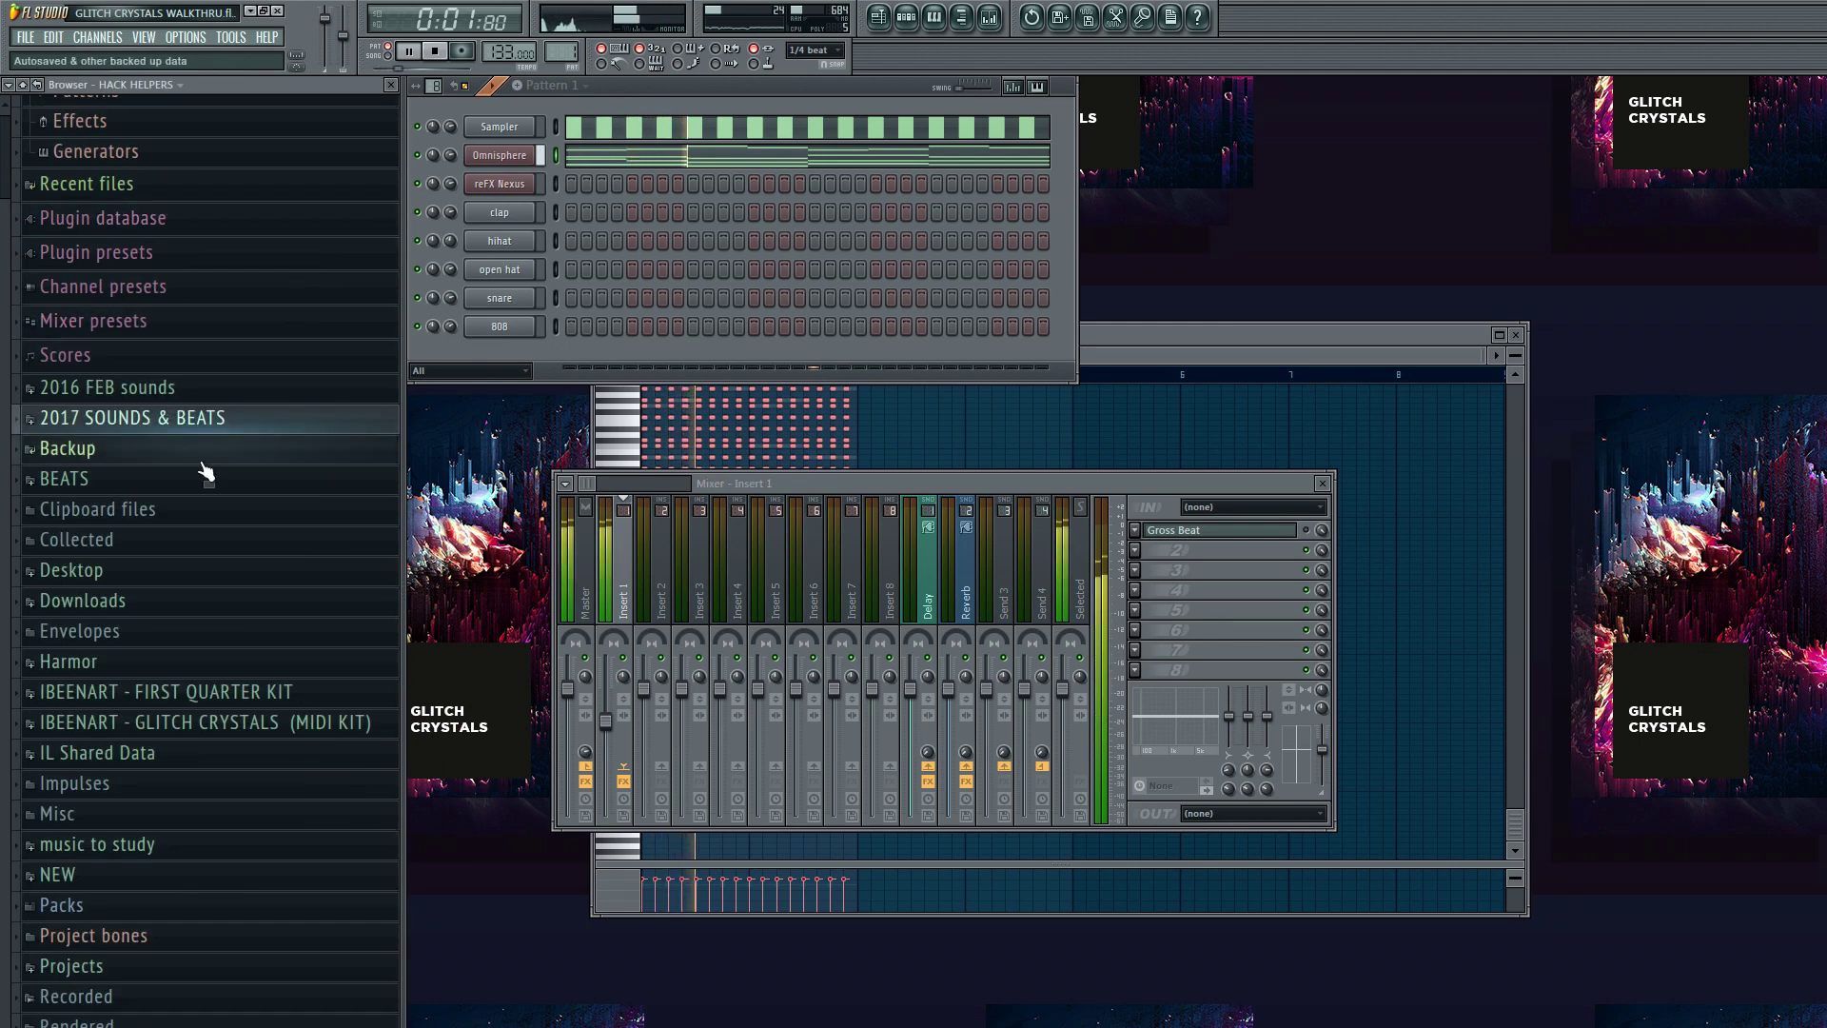
# - From IBEENART - FIRST QUARTER KIT, add ART - HIHAT (GOOD ASS JOB) as a new channel with hits on steps 9 and 25
pyautogui.click(210, 693)
pyautogui.click(167, 542)
pyautogui.click(152, 591)
pyautogui.click(172, 406)
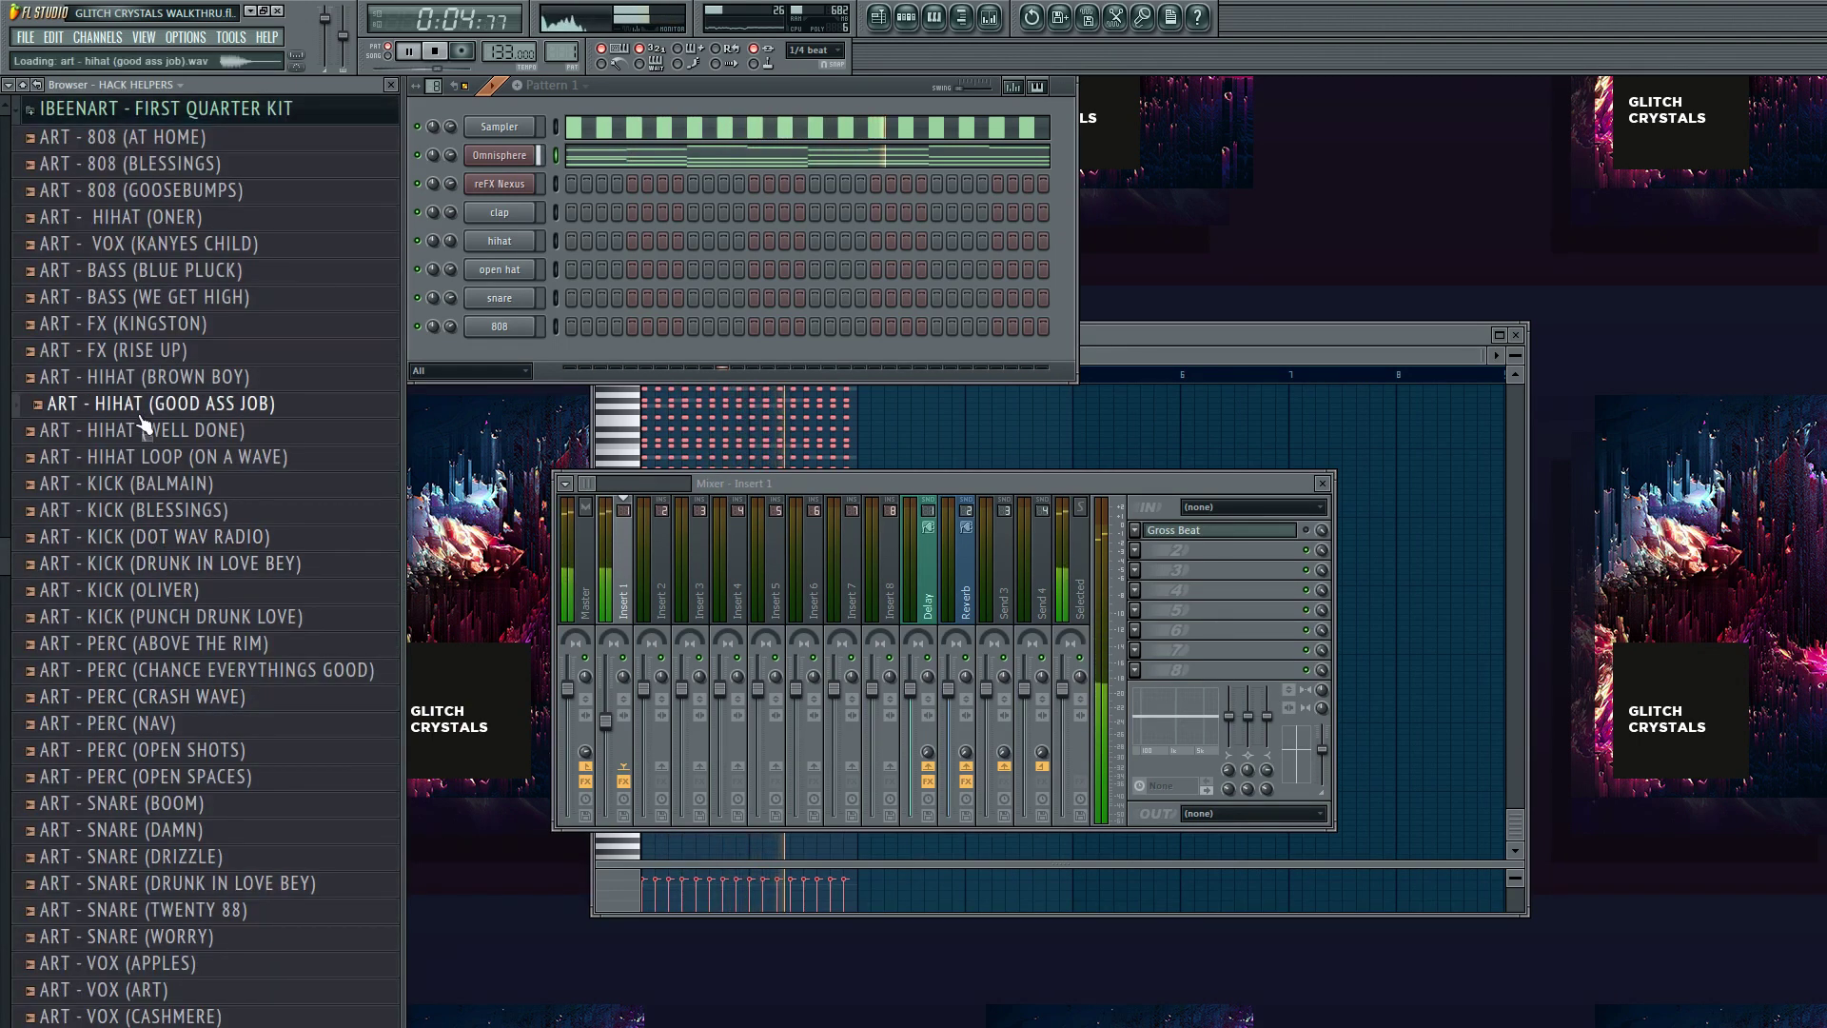
pyautogui.moveTo(171, 421); pyautogui.dragTo(607, 335)
pyautogui.click(693, 355)
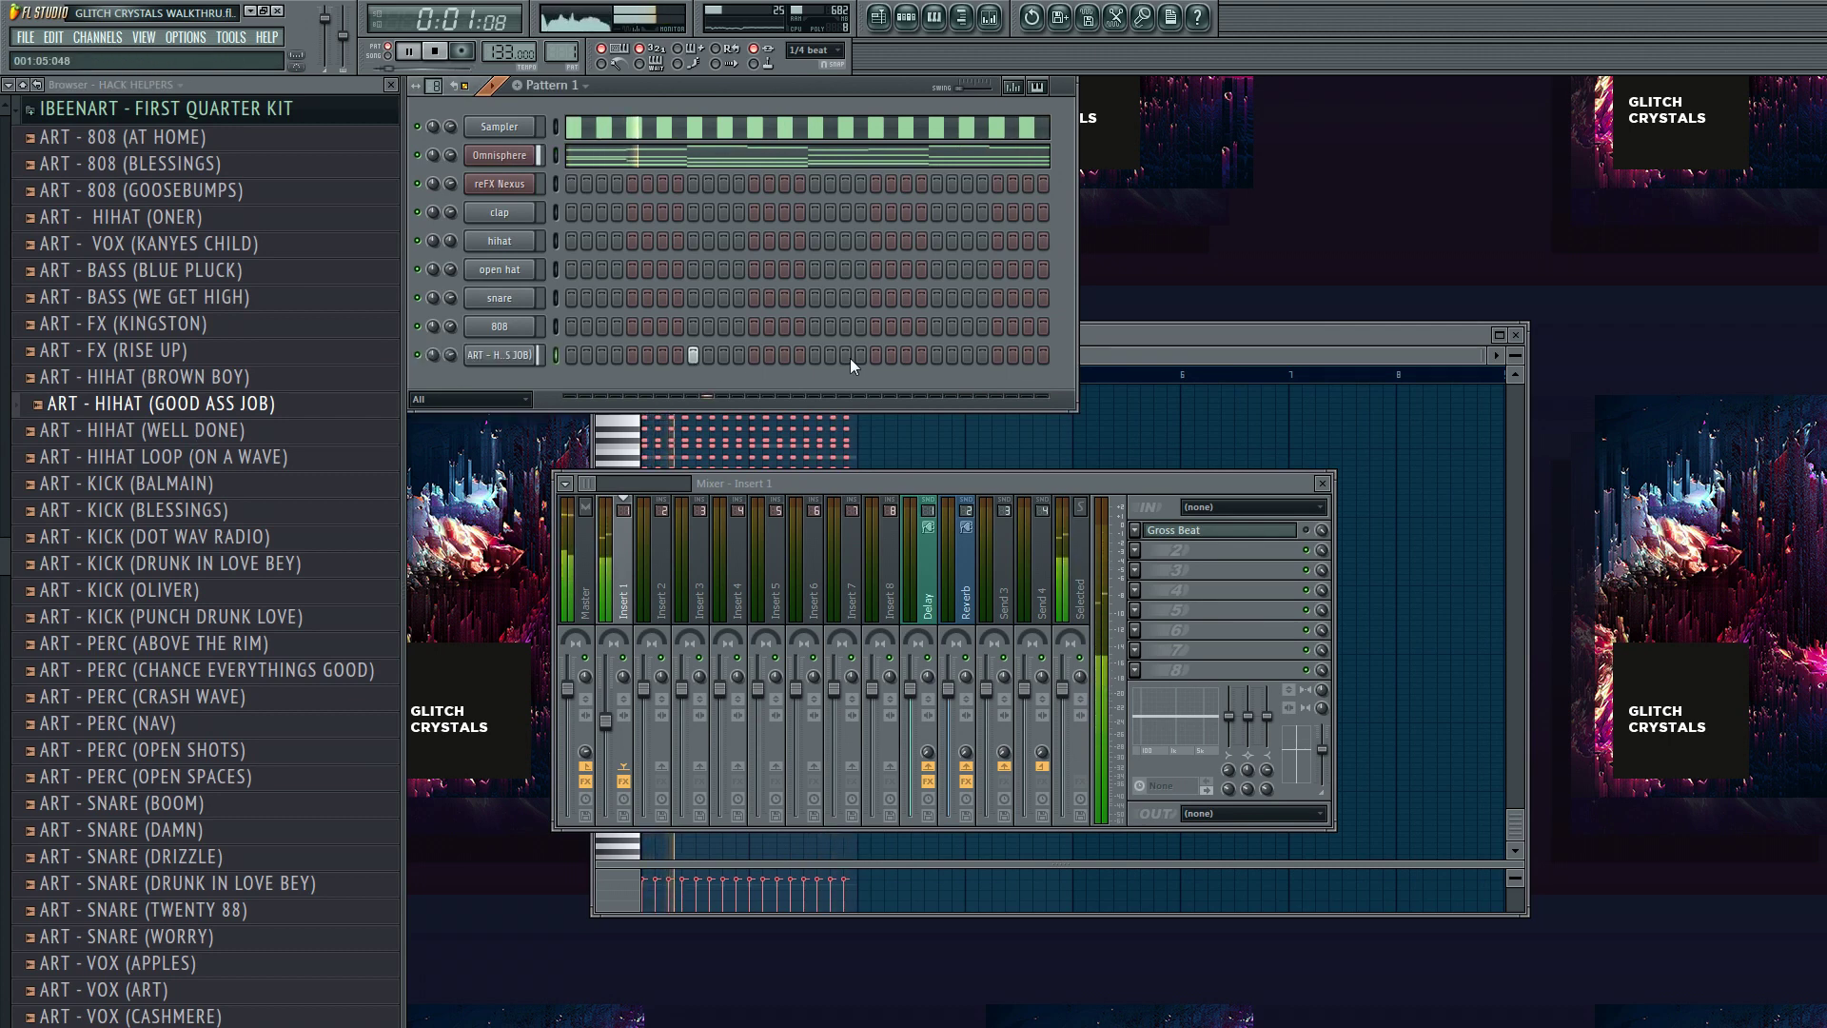
pyautogui.click(937, 355)
# - Audition the RISE UP effect and the BROWN BOY, WELL DONE, ON A WAVE and ONER hihats, and dismiss the Facebook notification
pyautogui.click(174, 351)
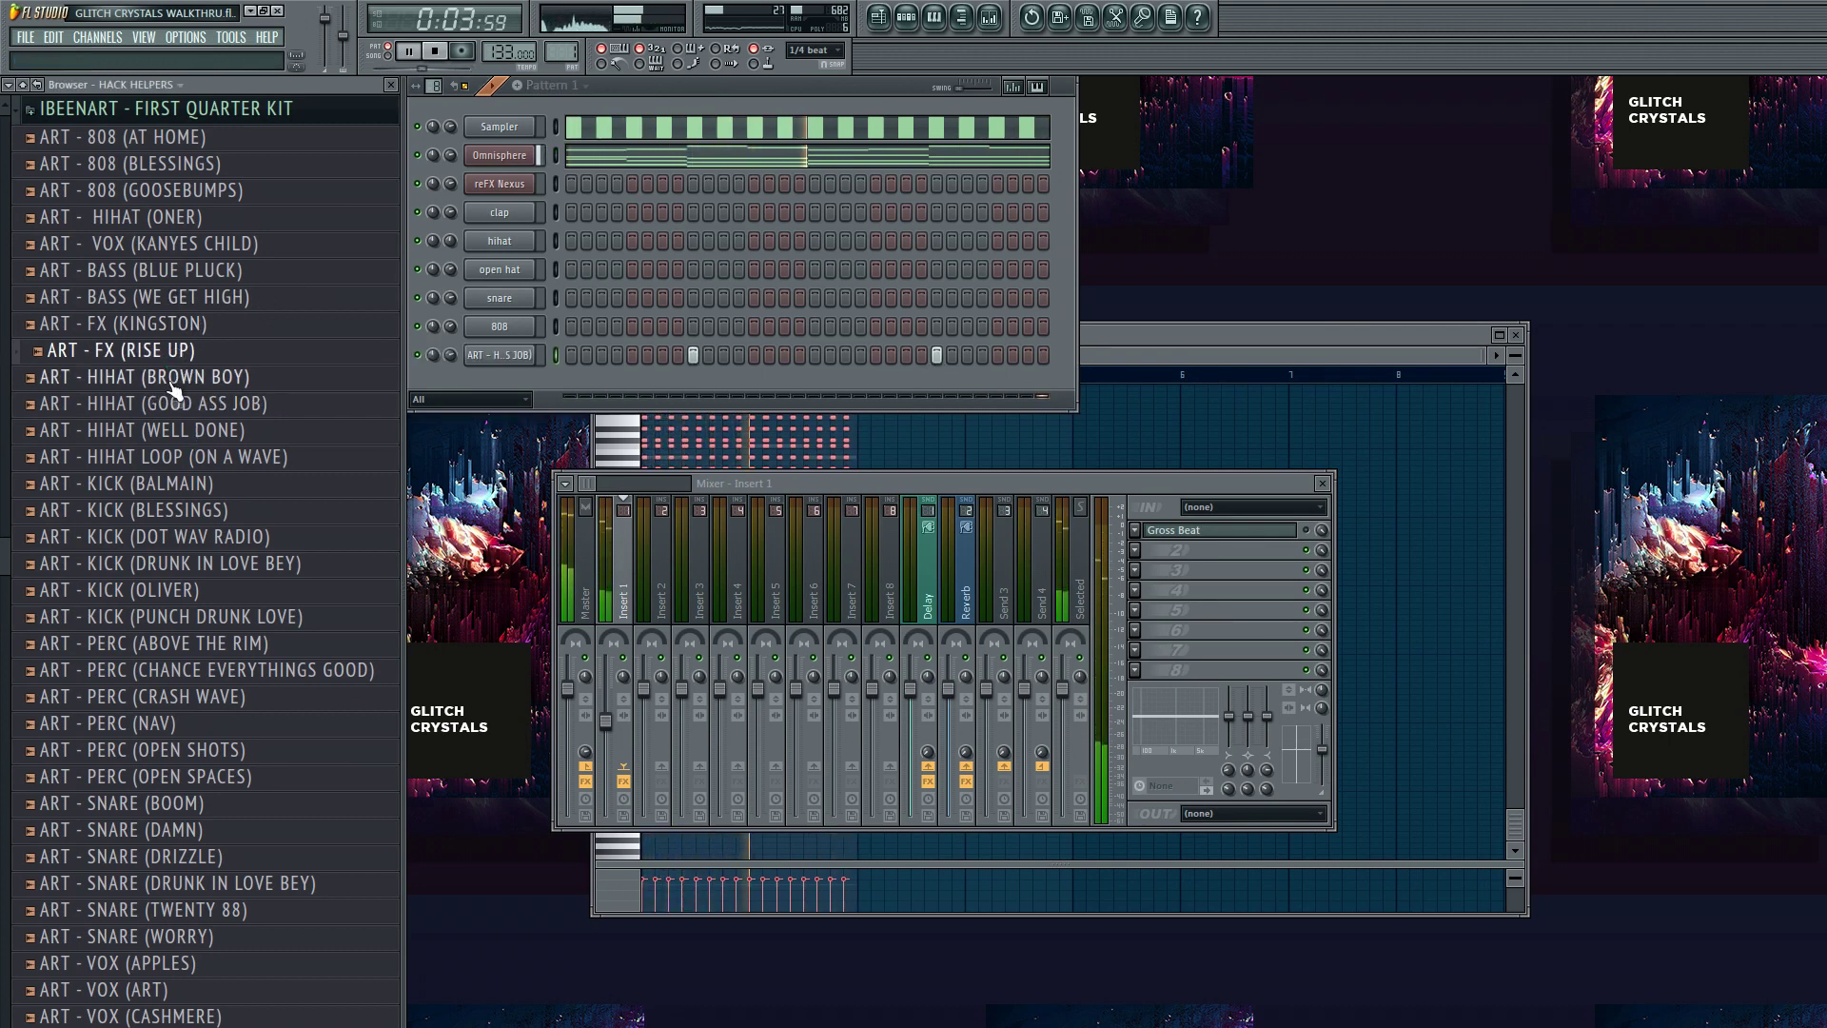
pyautogui.click(176, 378)
pyautogui.click(172, 428)
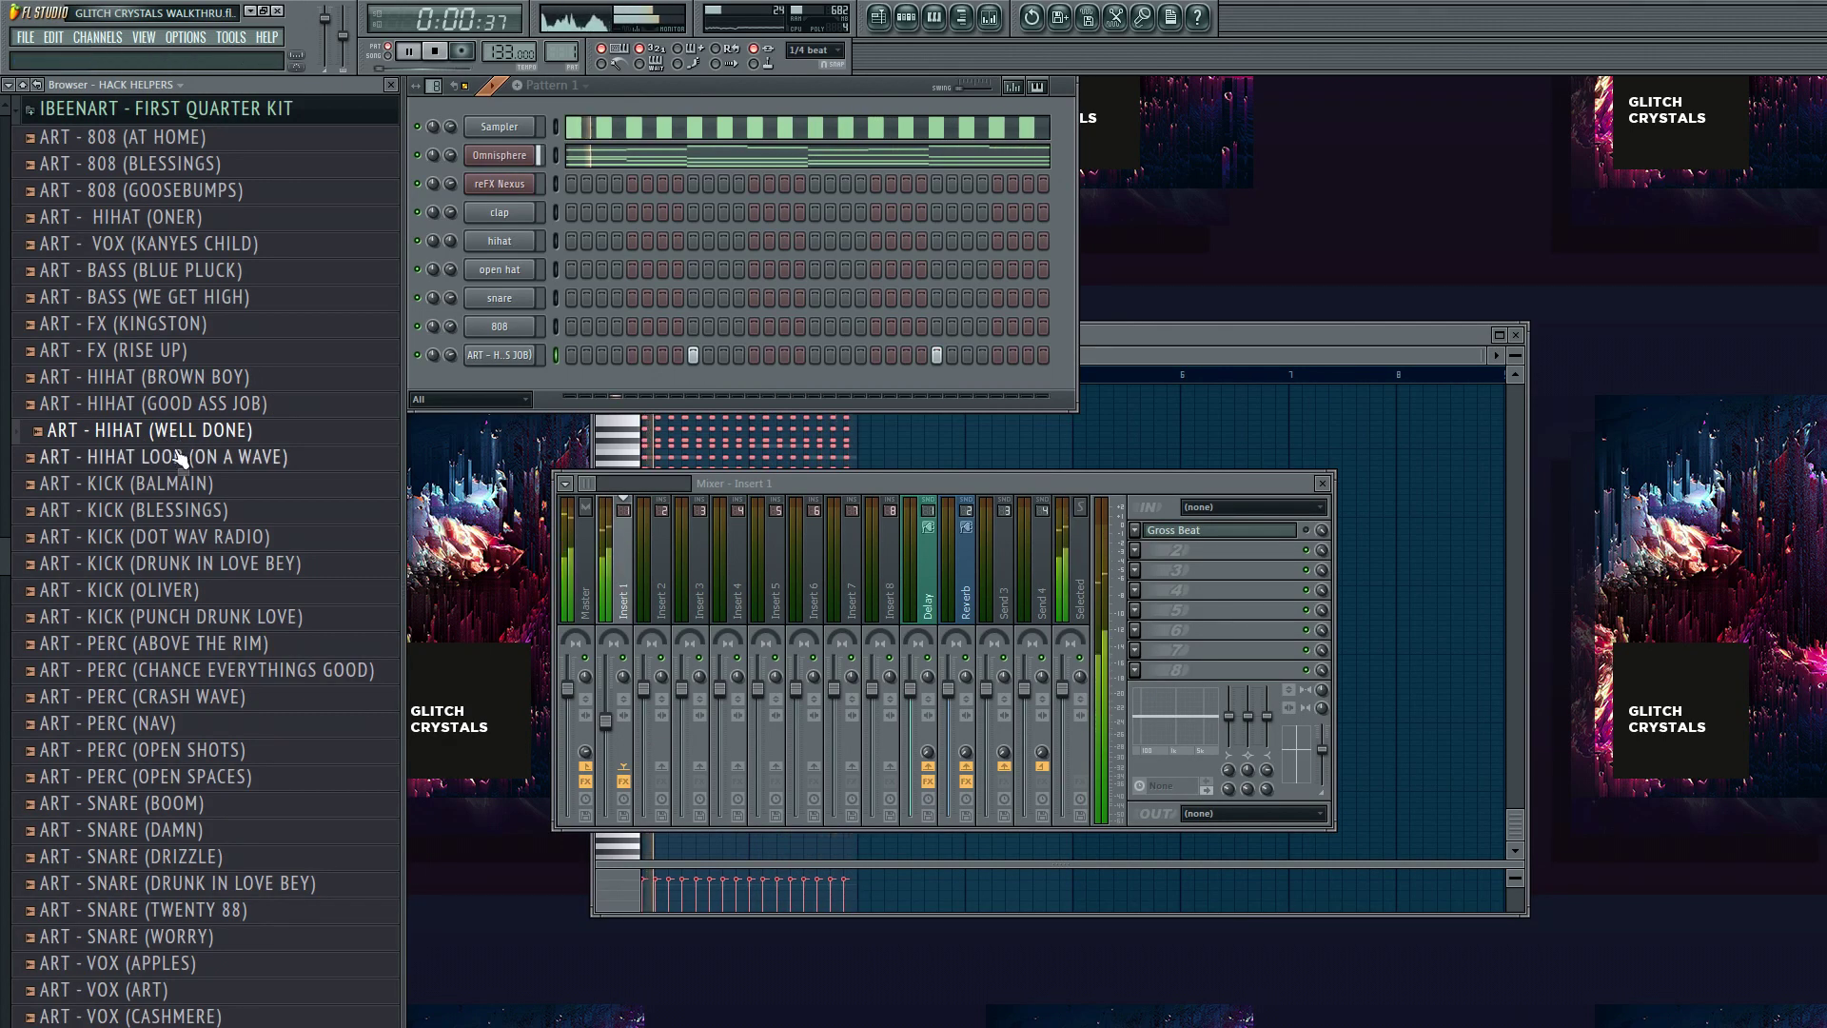
pyautogui.click(176, 449)
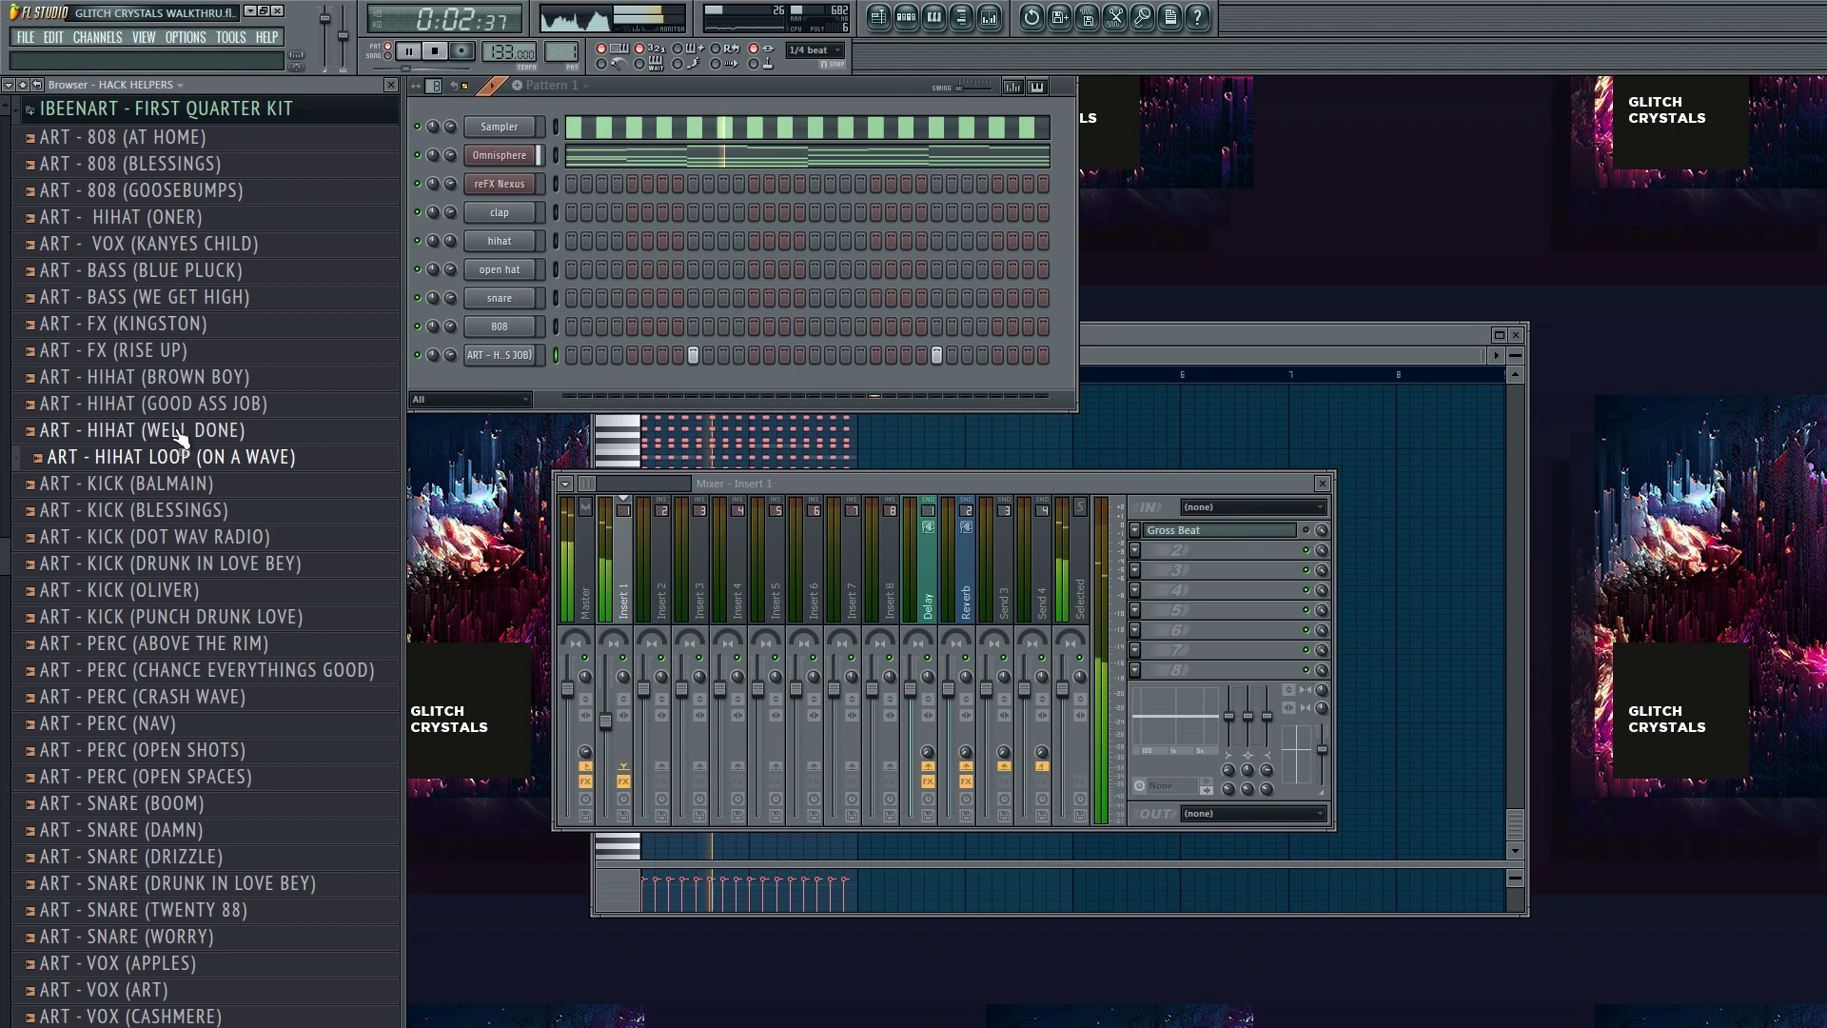
pyautogui.click(169, 219)
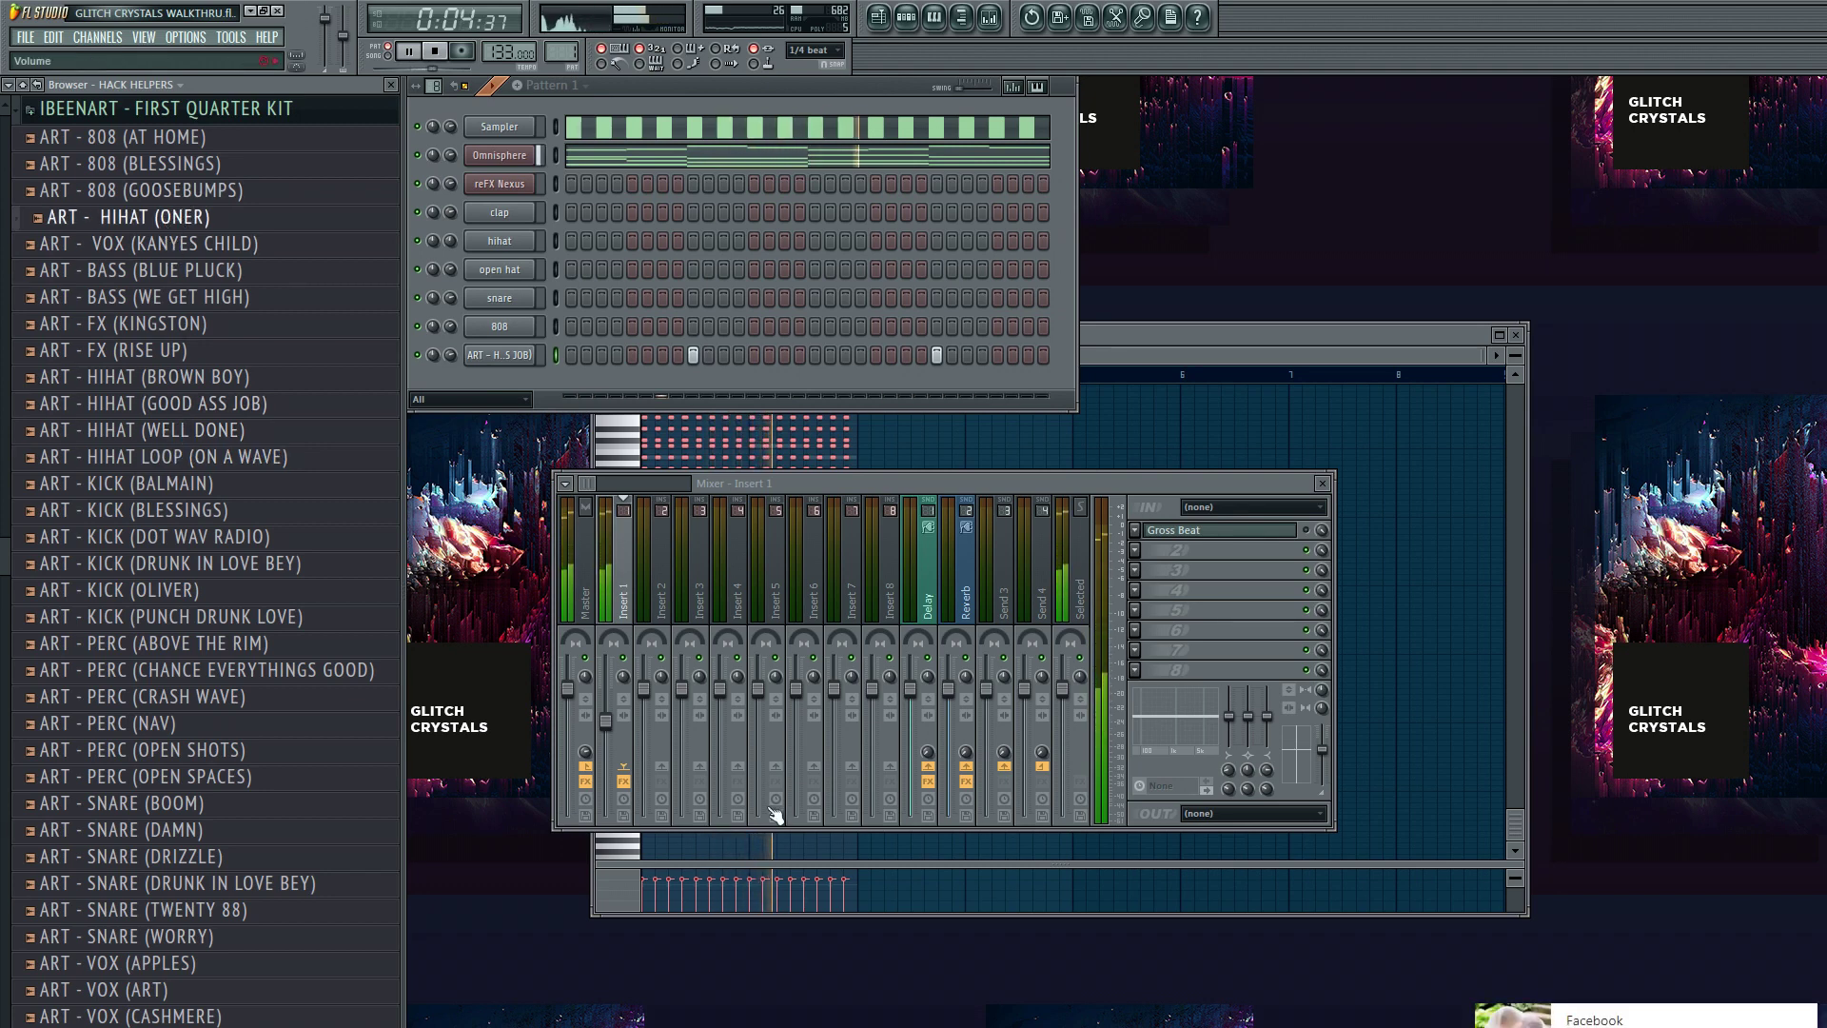
pyautogui.click(1797, 1021)
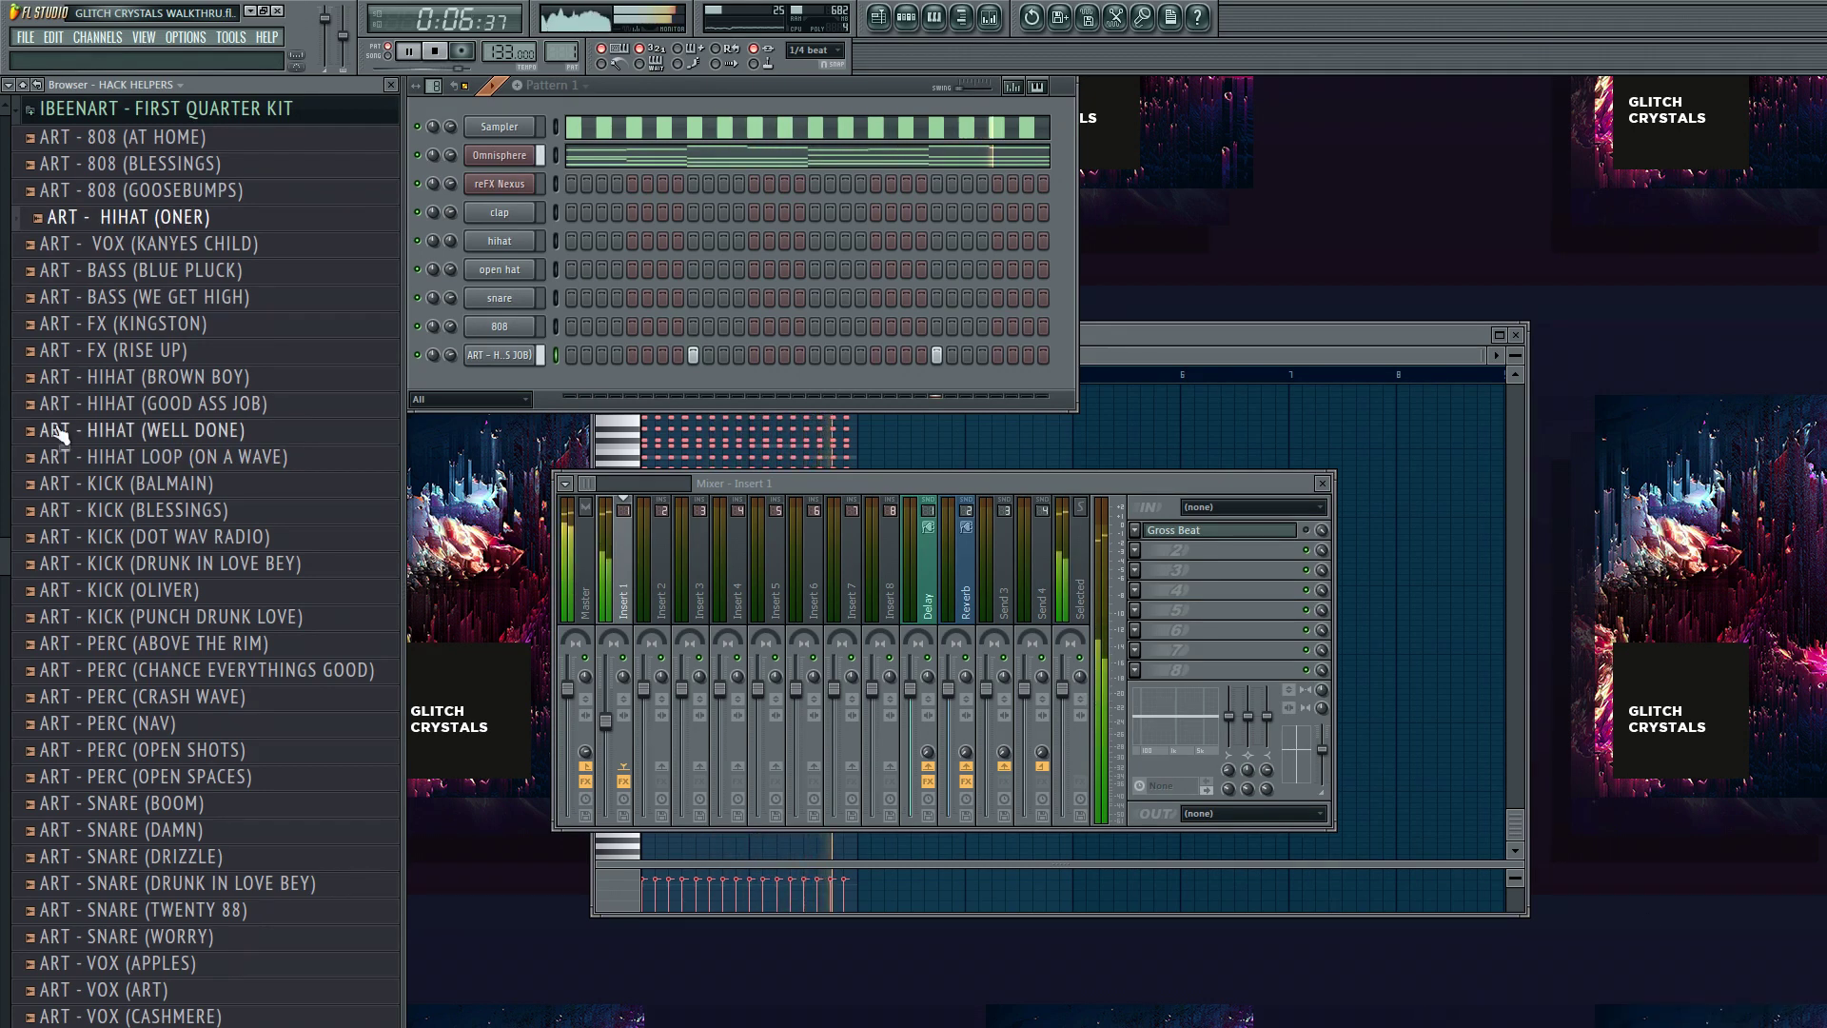
# - Audition the BALMAIN and BLESSINGS kicks with playback stopped, and add ART - KICK (BLESSINGS) as a new channel
pyautogui.click(152, 485)
pyautogui.press('space')
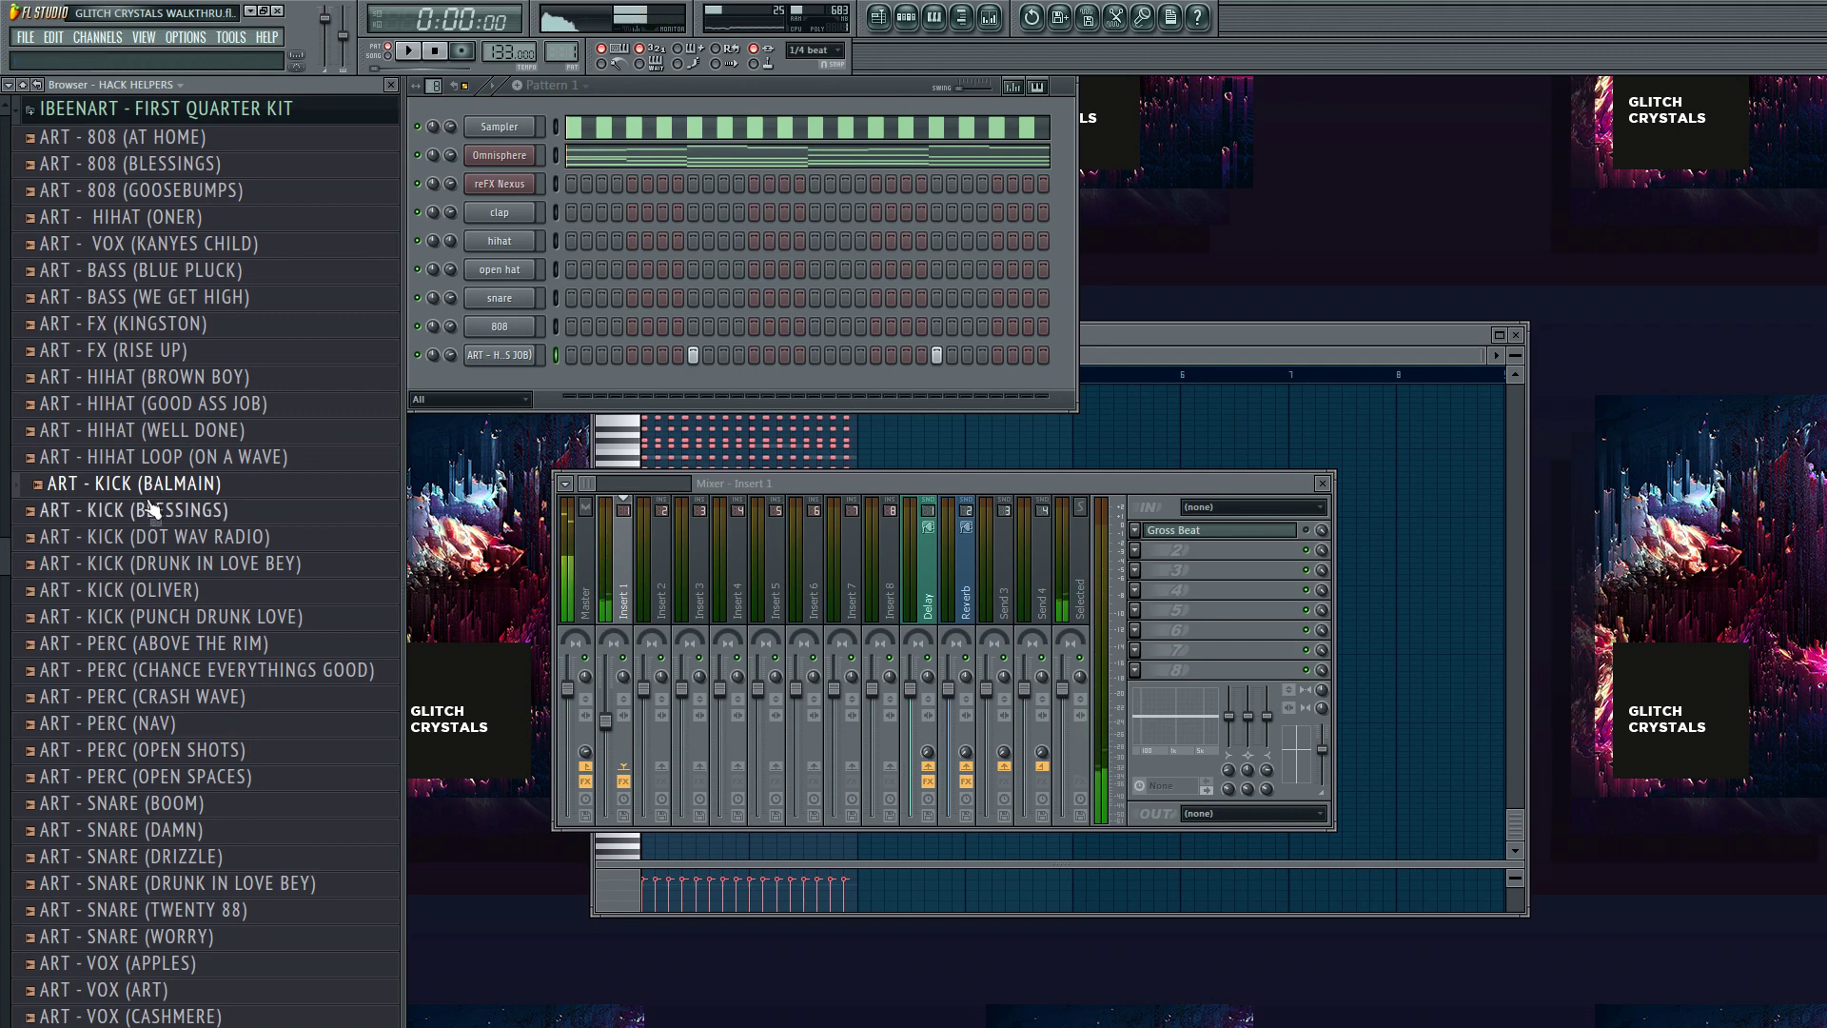
pyautogui.click(149, 512)
pyautogui.moveTo(143, 514); pyautogui.dragTo(333, 474)
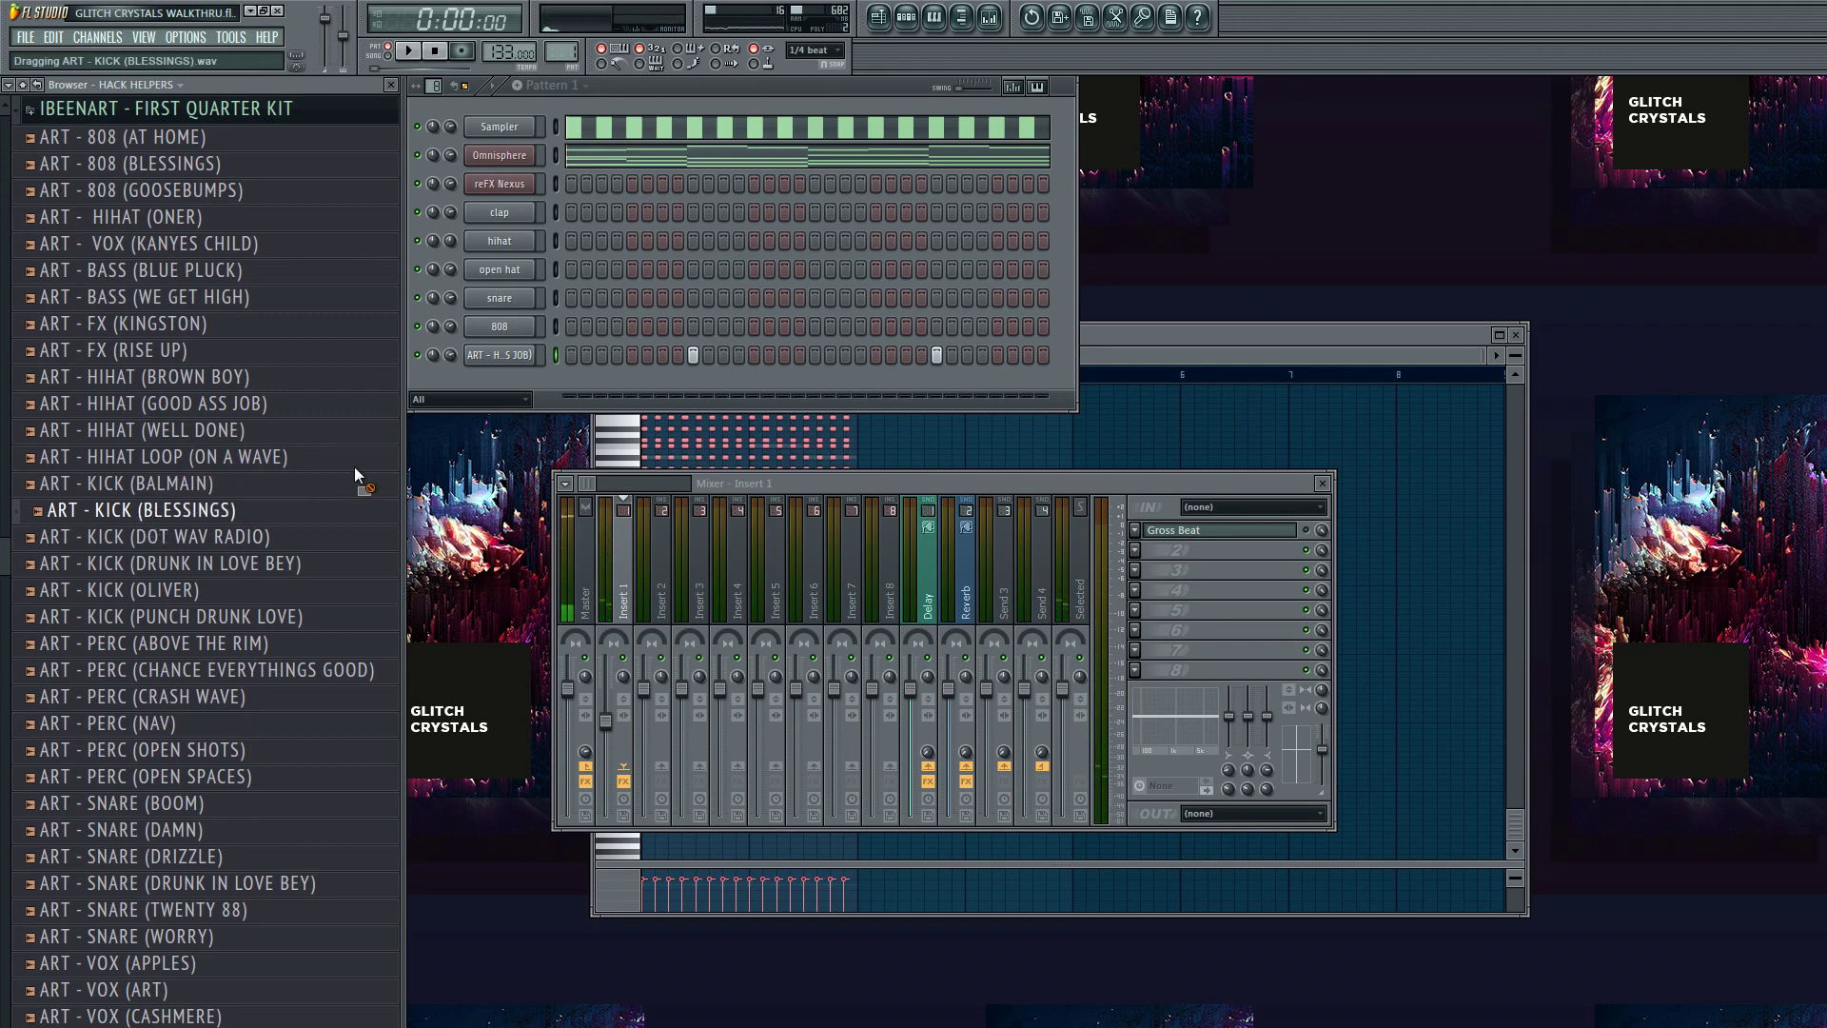
pyautogui.moveTo(459, 384); pyautogui.dragTo(461, 378)
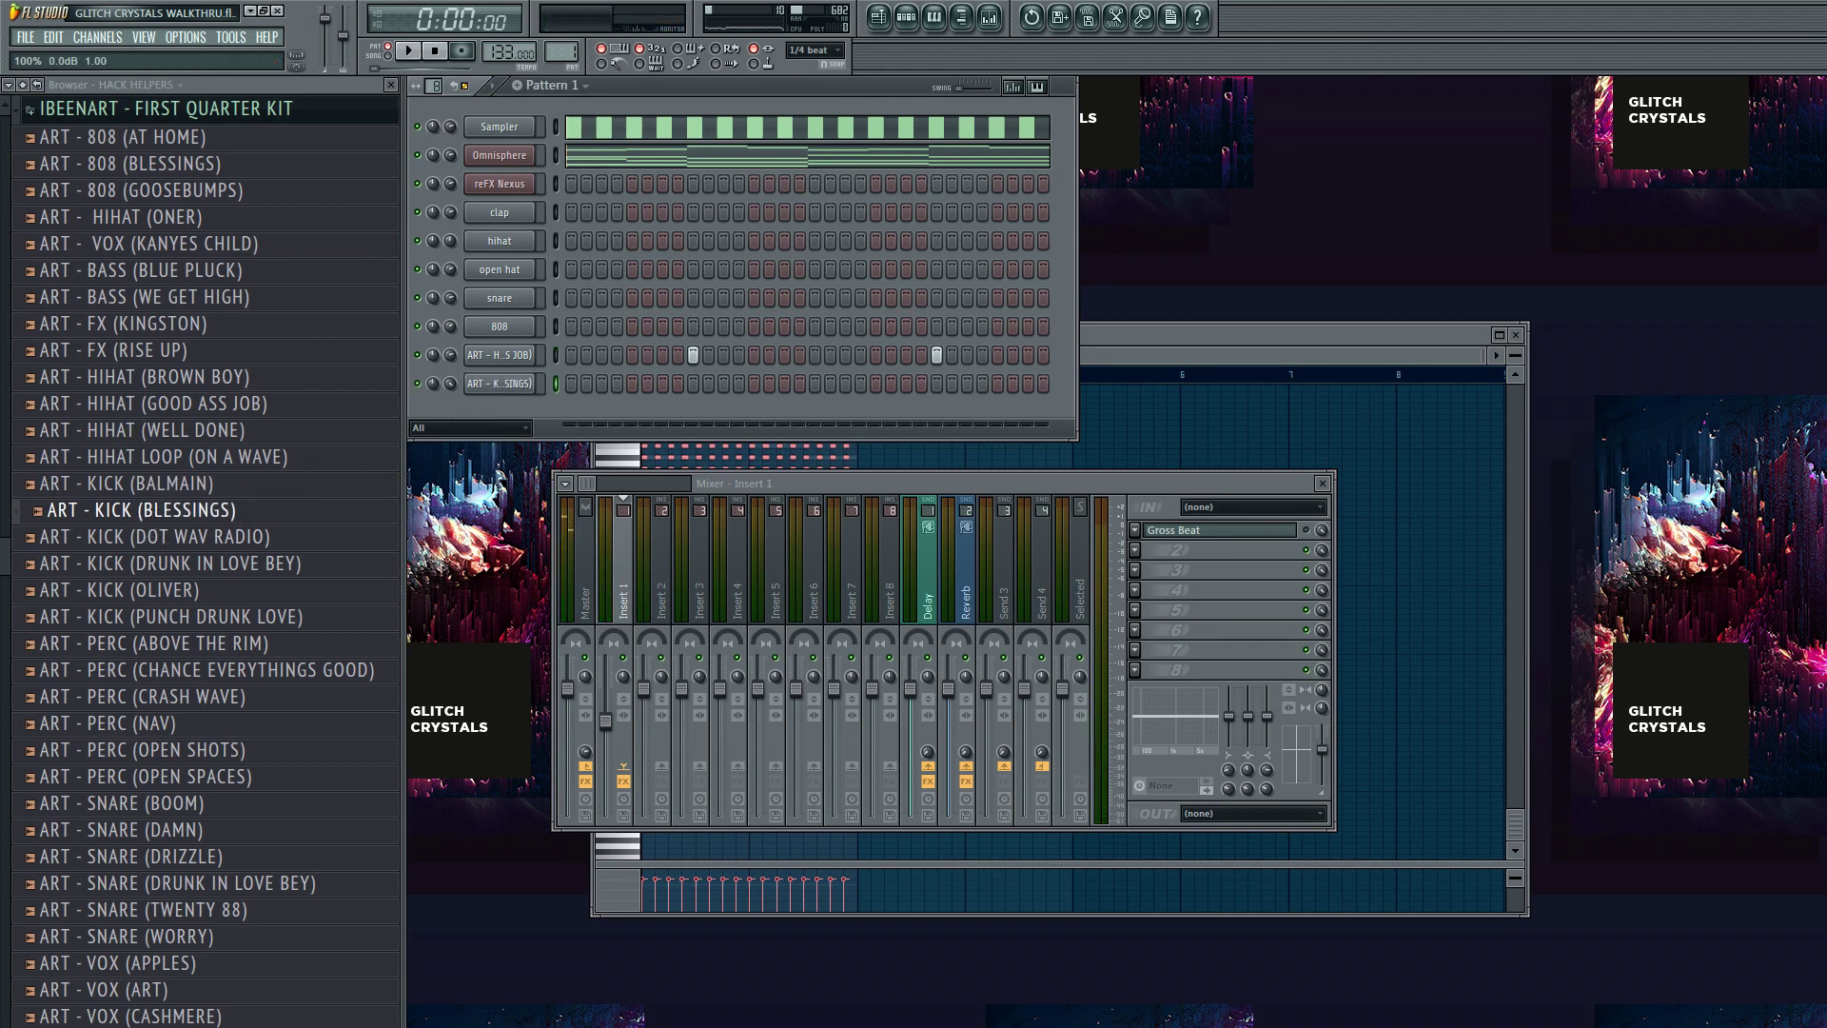
# - Try kick hits on steps 1, 7, 13 and 21 while the pattern plays, and clear them from the BLESSINGS channel
pyautogui.press('space')
pyautogui.click(662, 384)
pyautogui.click(677, 384)
pyautogui.click(676, 383)
pyautogui.click(753, 383)
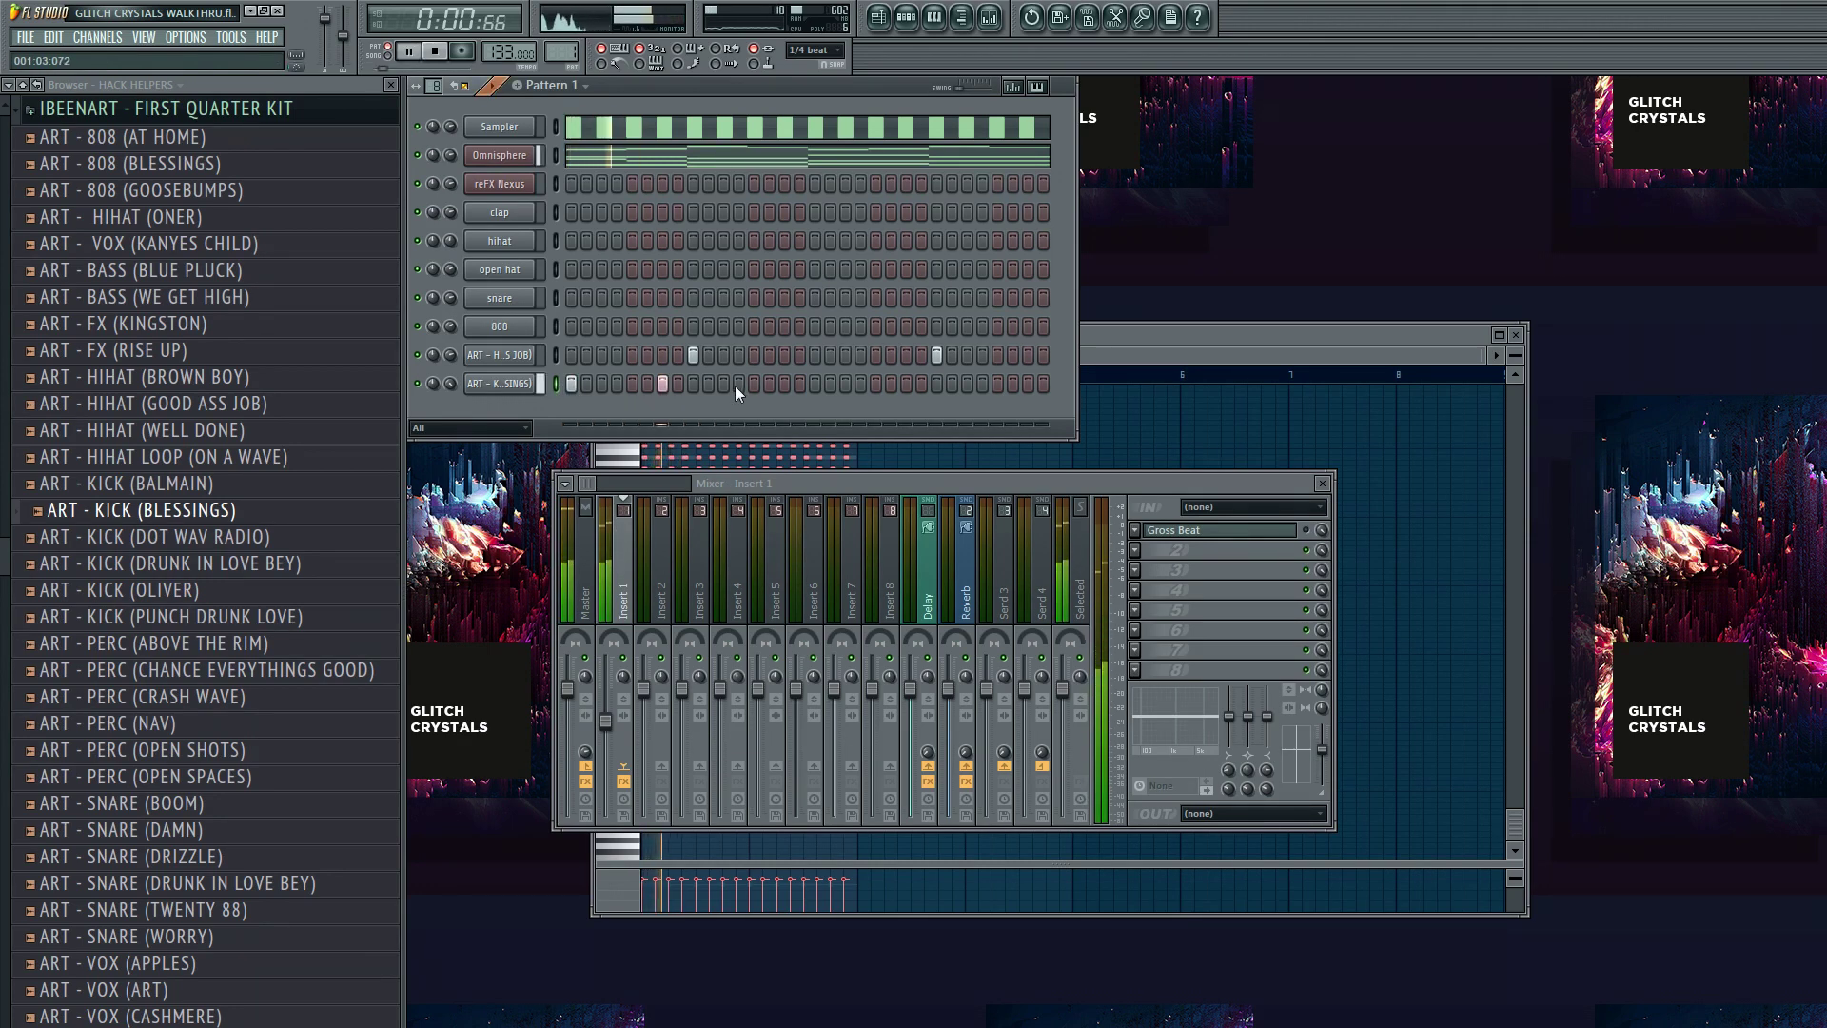
pyautogui.click(872, 385)
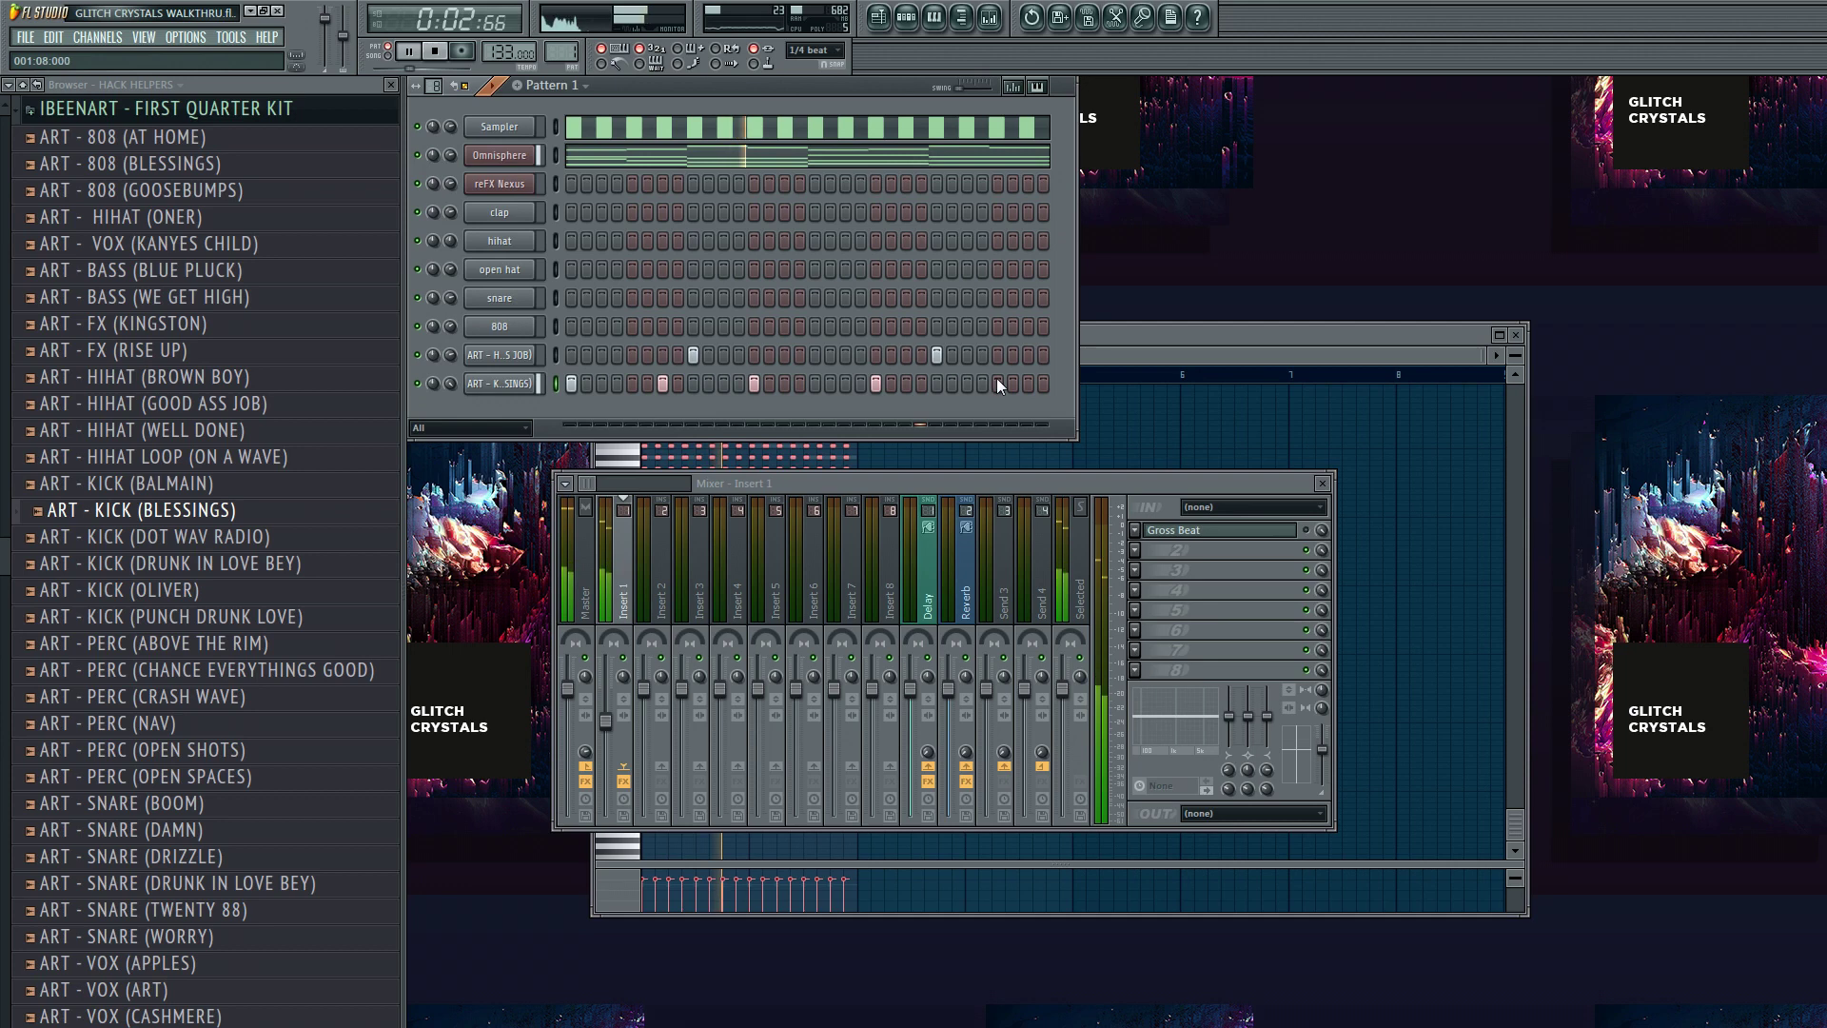
pyautogui.rightClick(875, 385)
pyautogui.press('space')
pyautogui.press('space')
# - Audition more kit samples, add ART - PERC (ABOVE THE RIM) as a new channel, and place a hit on step 29
pyautogui.click(103, 489)
pyautogui.click(134, 461)
pyautogui.click(131, 437)
pyautogui.click(152, 618)
pyautogui.click(158, 645)
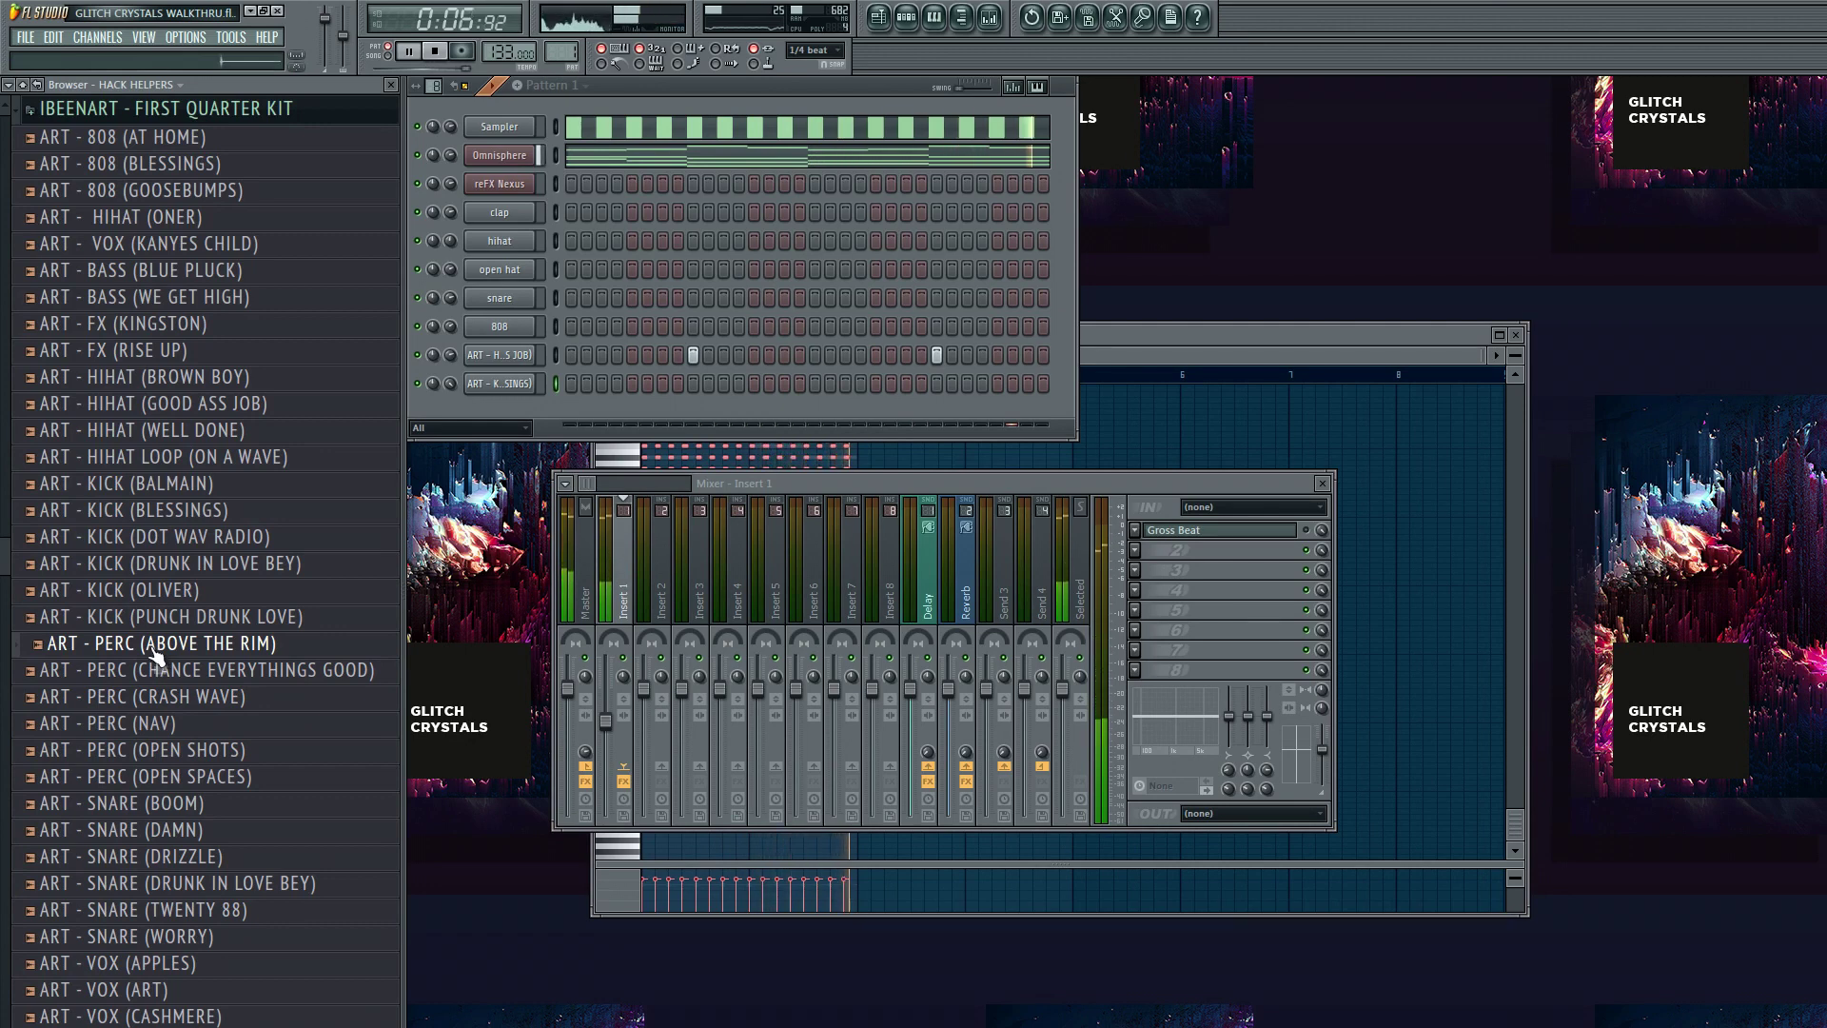
pyautogui.moveTo(181, 647); pyautogui.dragTo(723, 411)
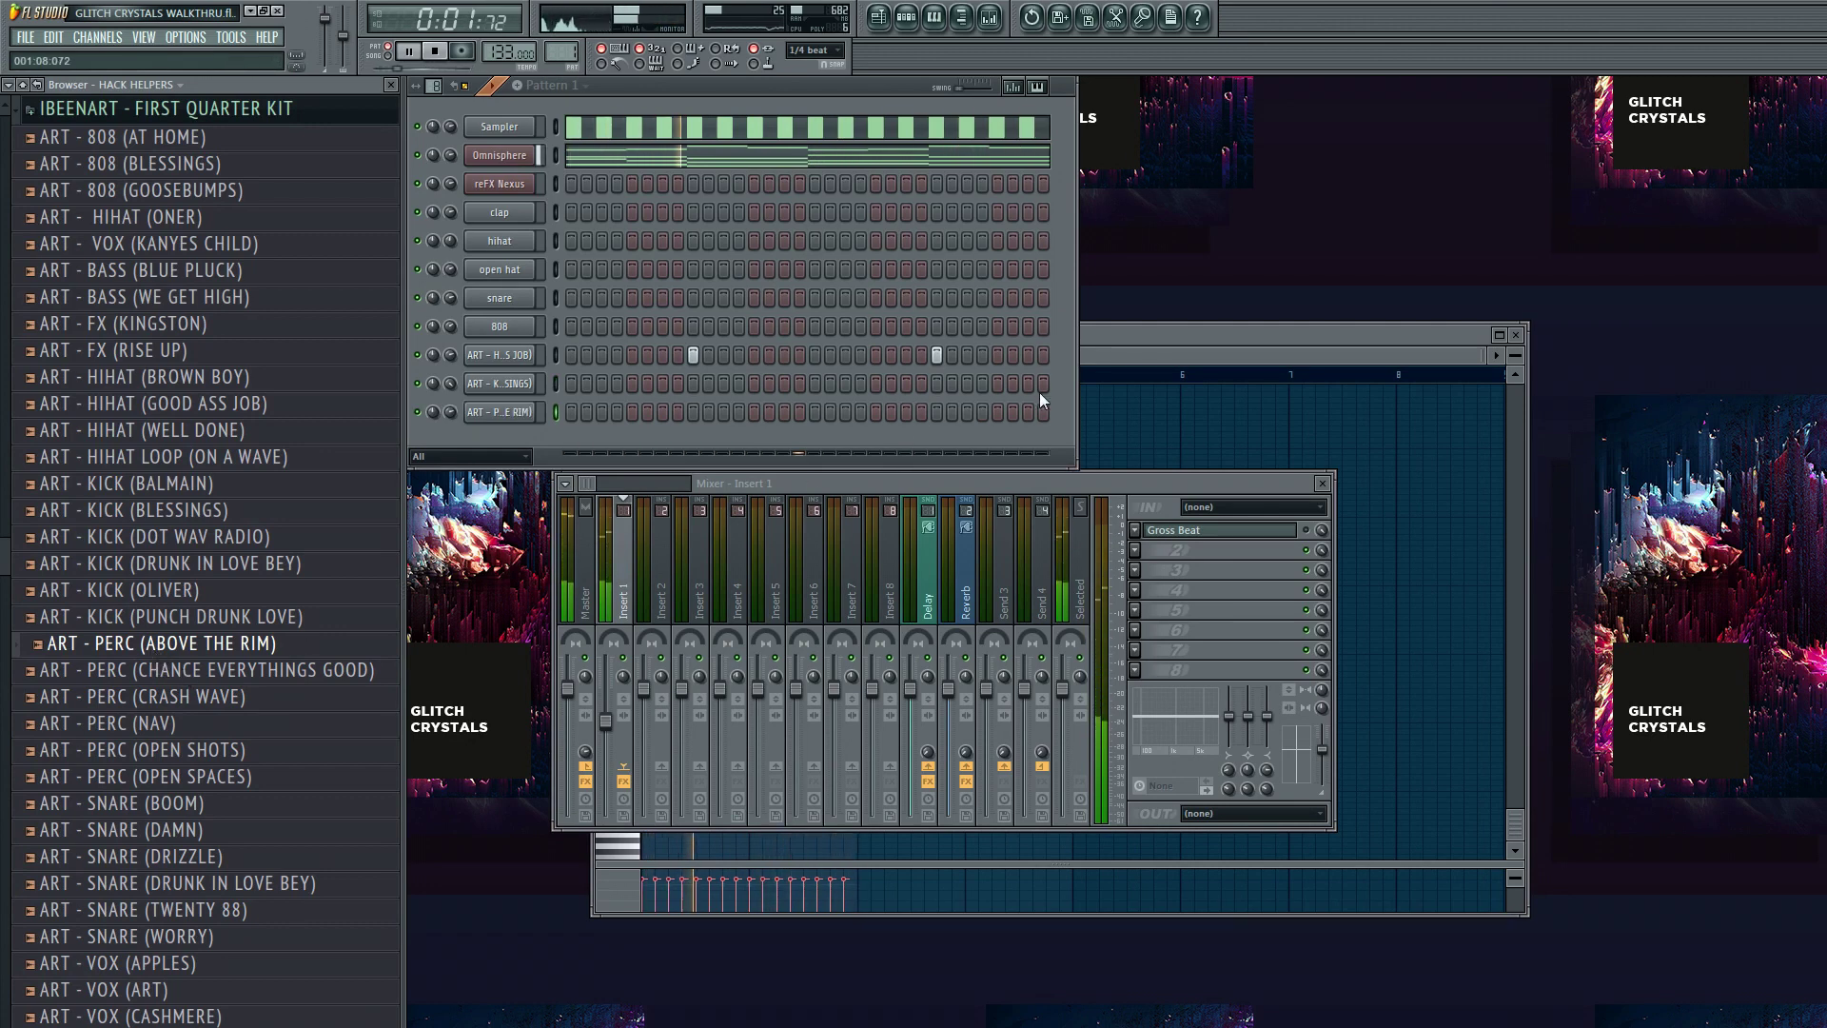
pyautogui.click(998, 411)
# - Route the ABOVE THE RIM percussion to mixer insert 4, load Fruity Convolver with dry level -10.2 dB, and lower the insert's volume
pyautogui.click(538, 412)
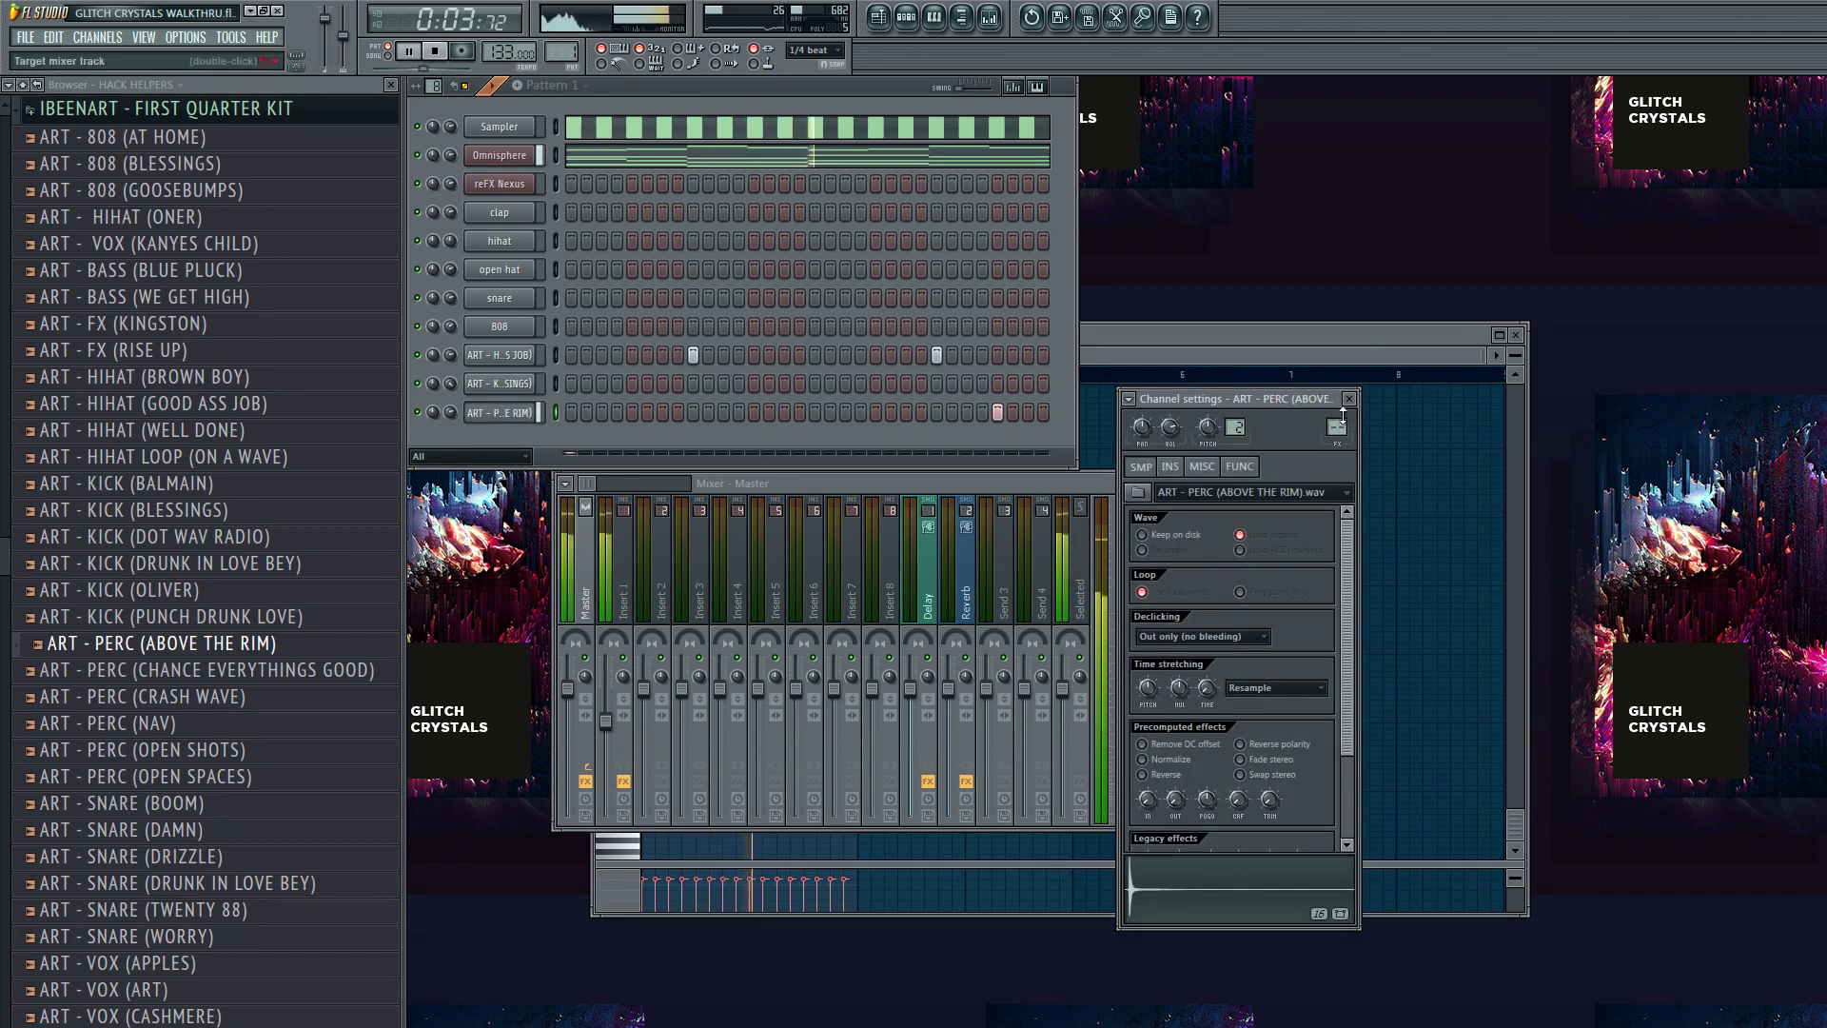
pyautogui.press('F8')
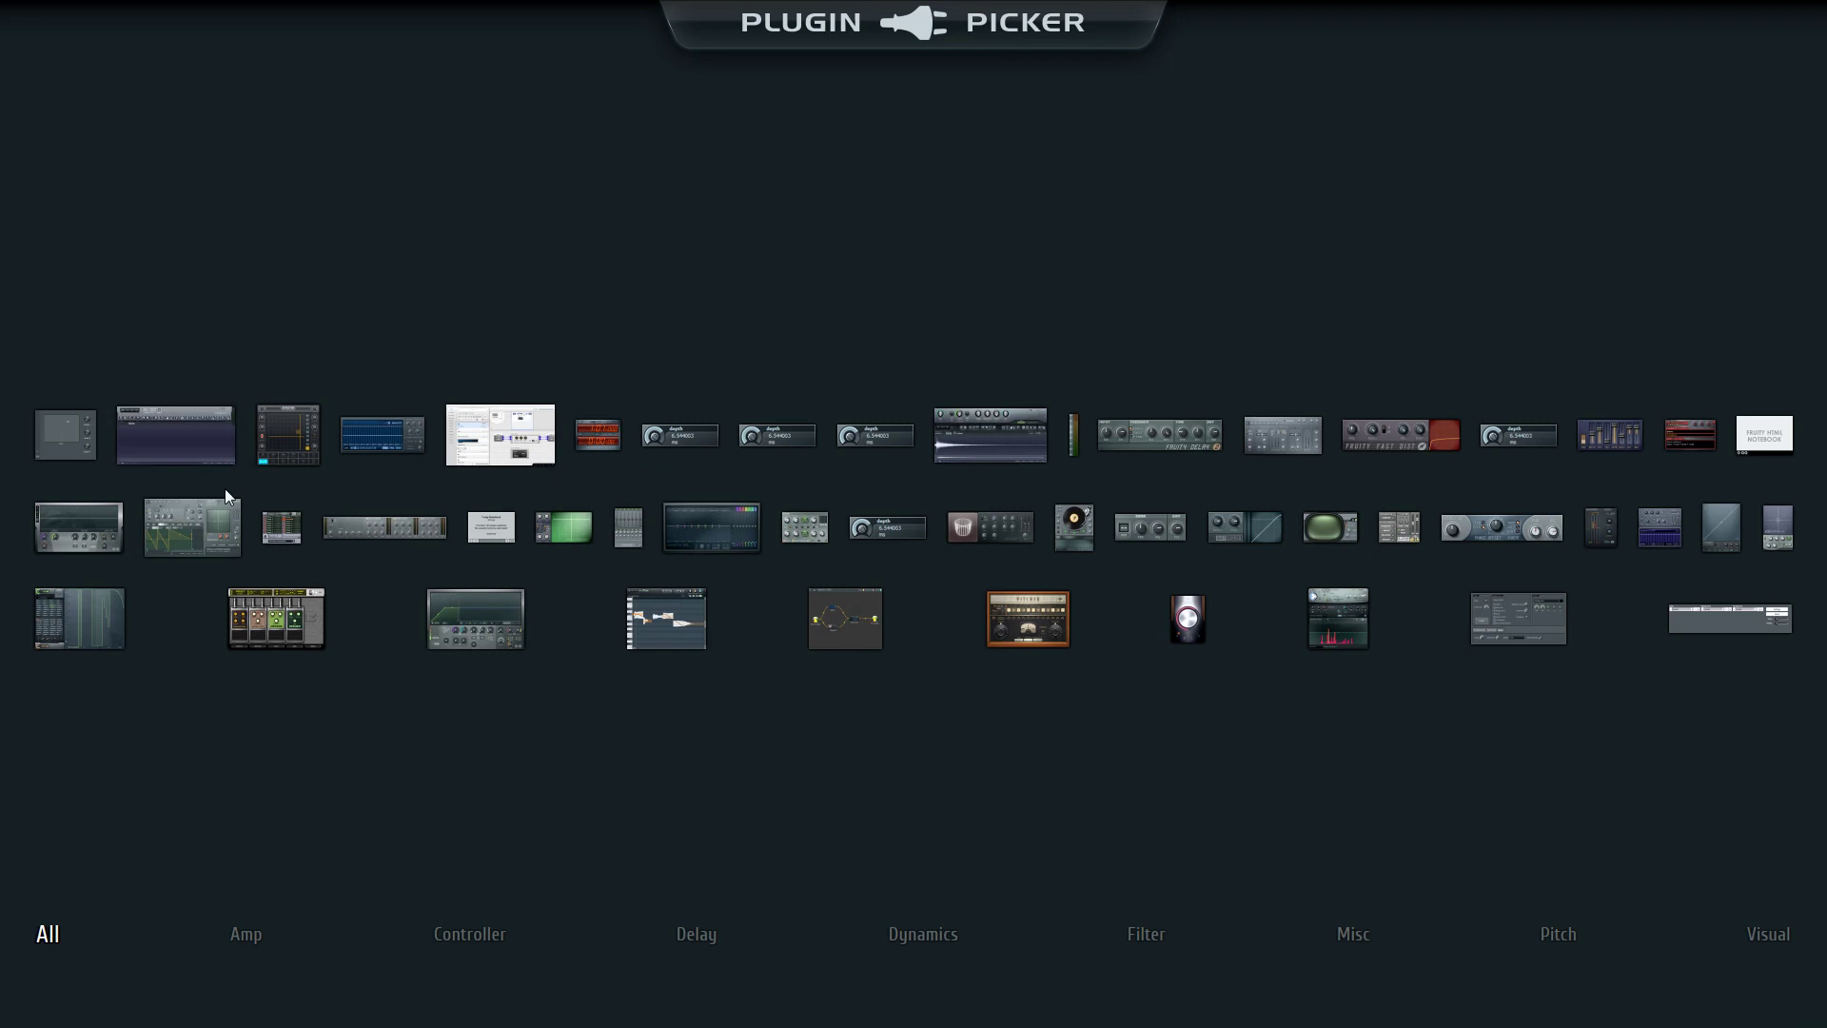
pyautogui.click(985, 424)
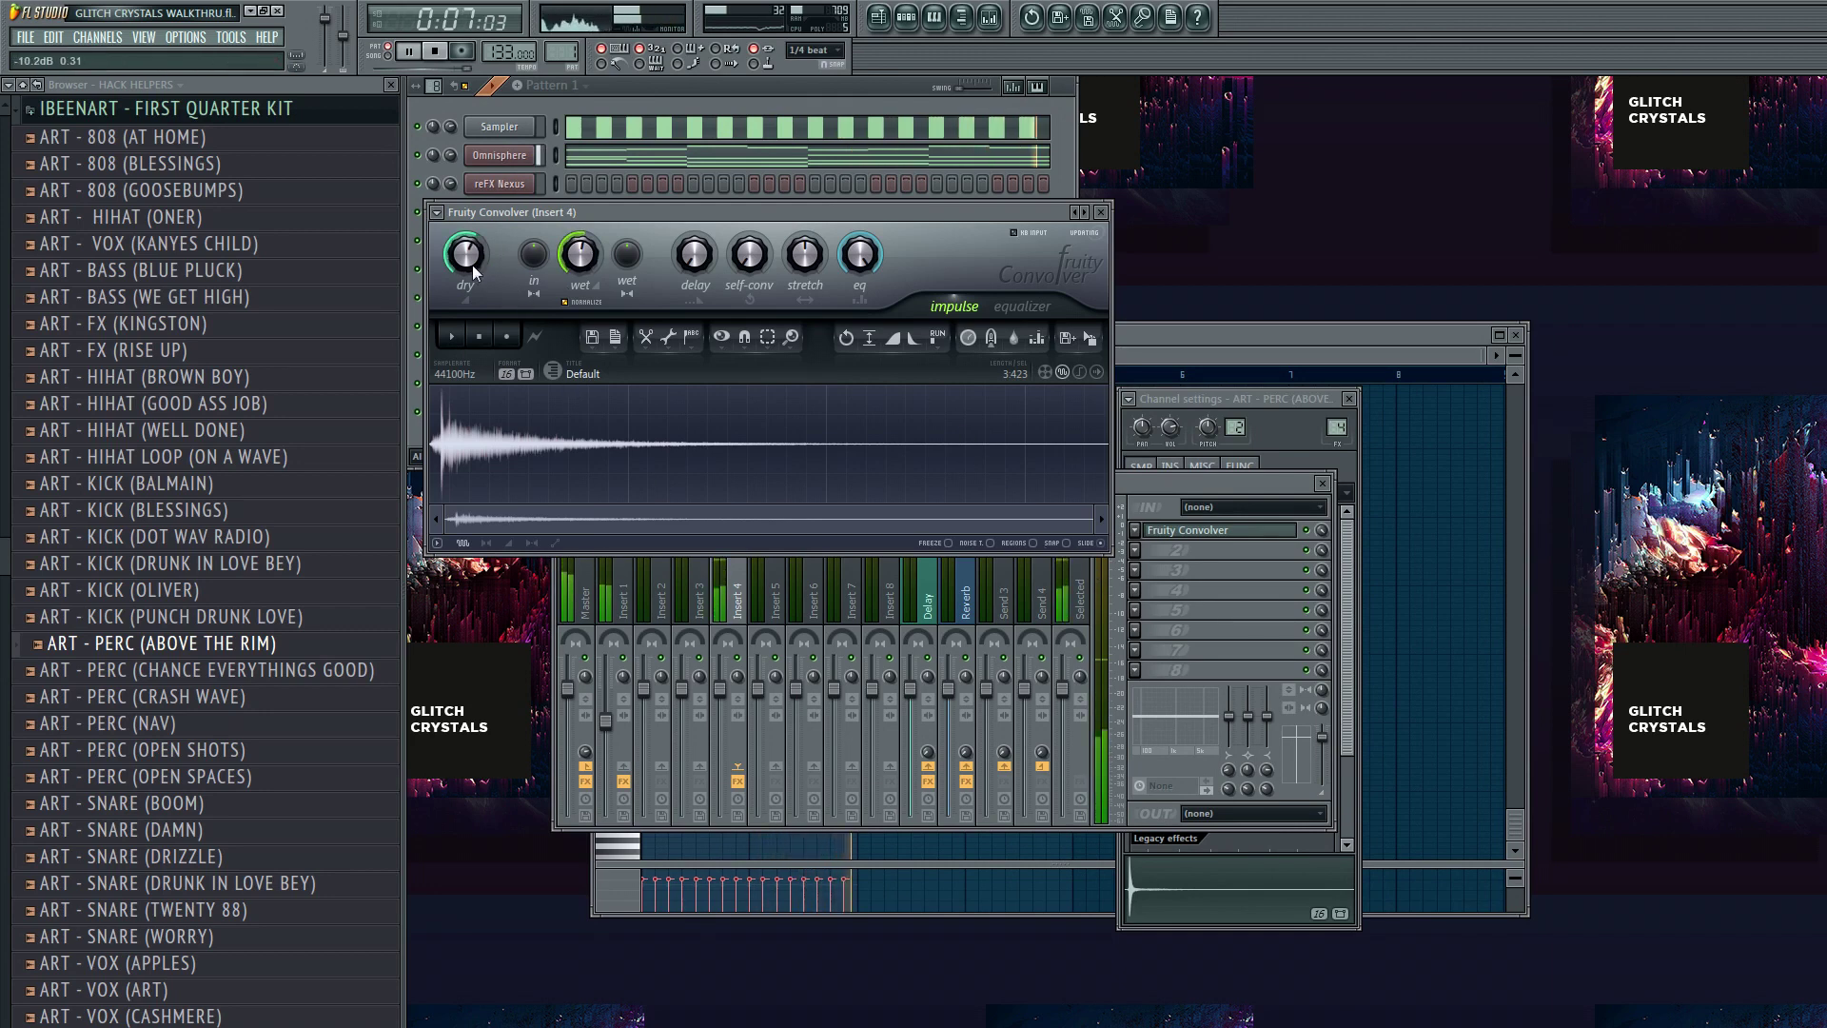
pyautogui.click(719, 734)
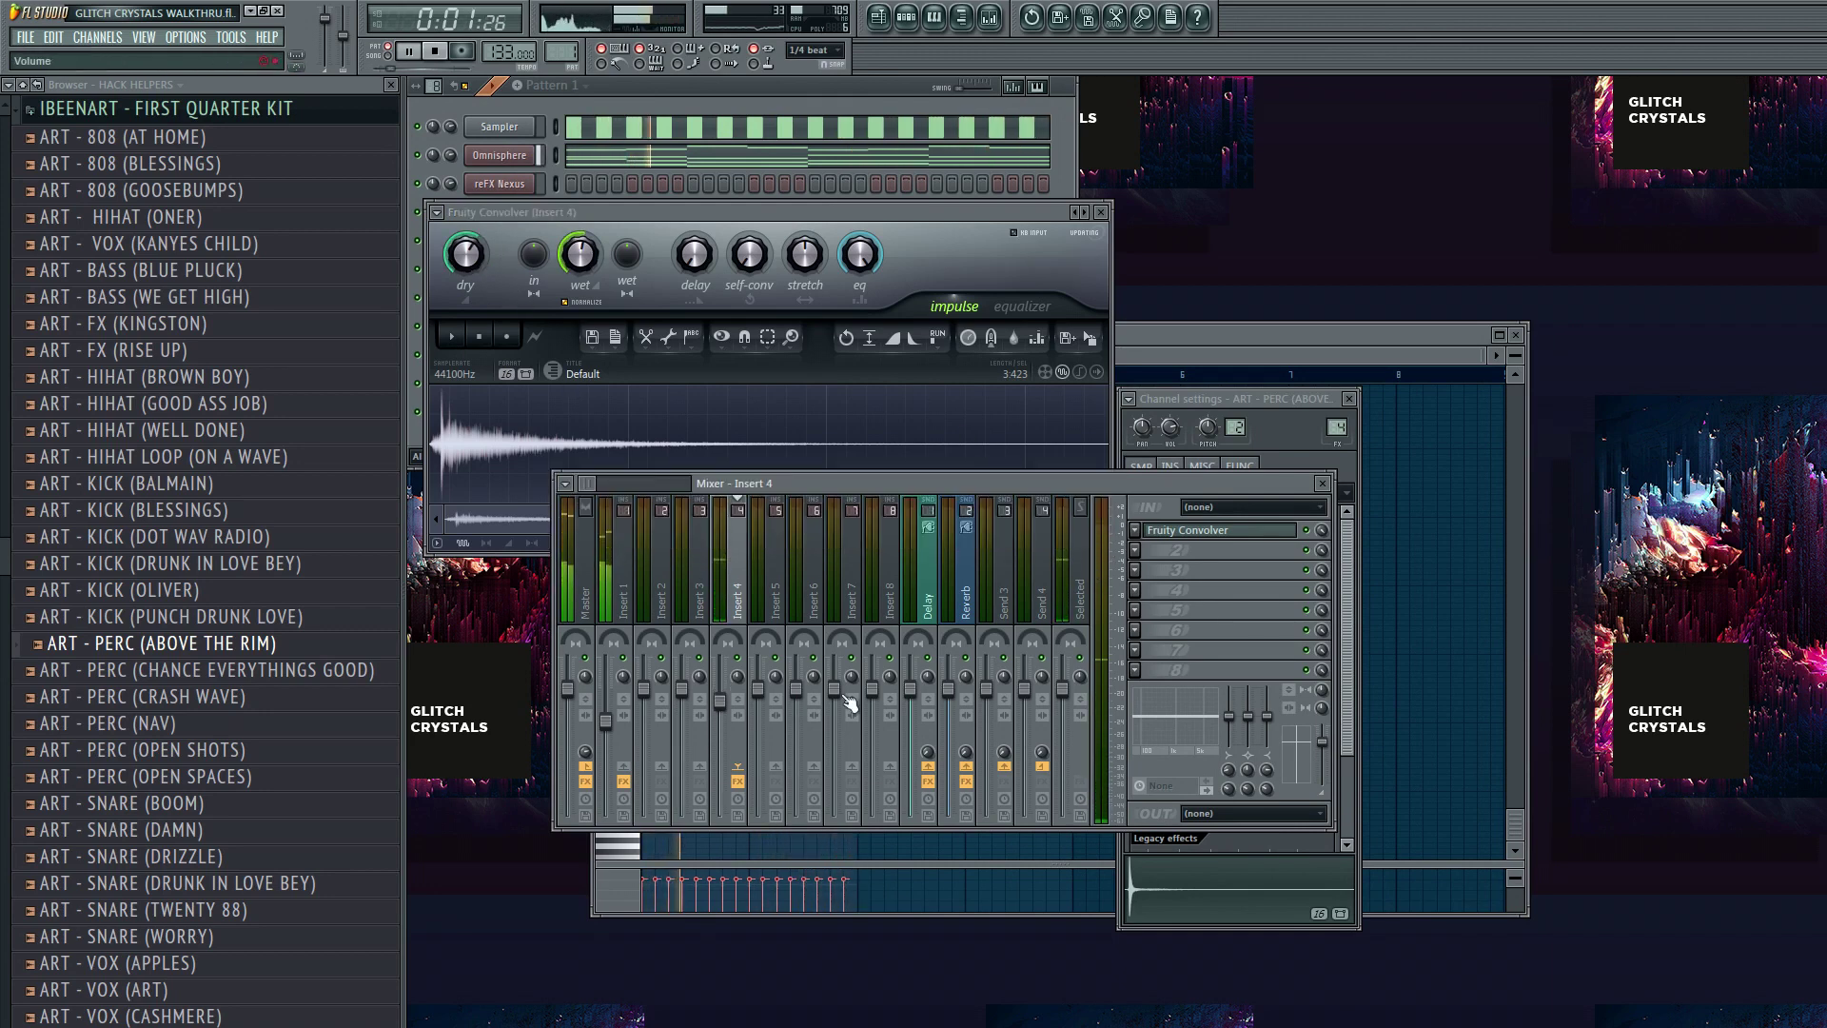
# - Load Fruity Love Philter in insert 4's second effect slot, choose the Simple lowpass preset, and play the pattern
pyautogui.middleClick(1140, 549)
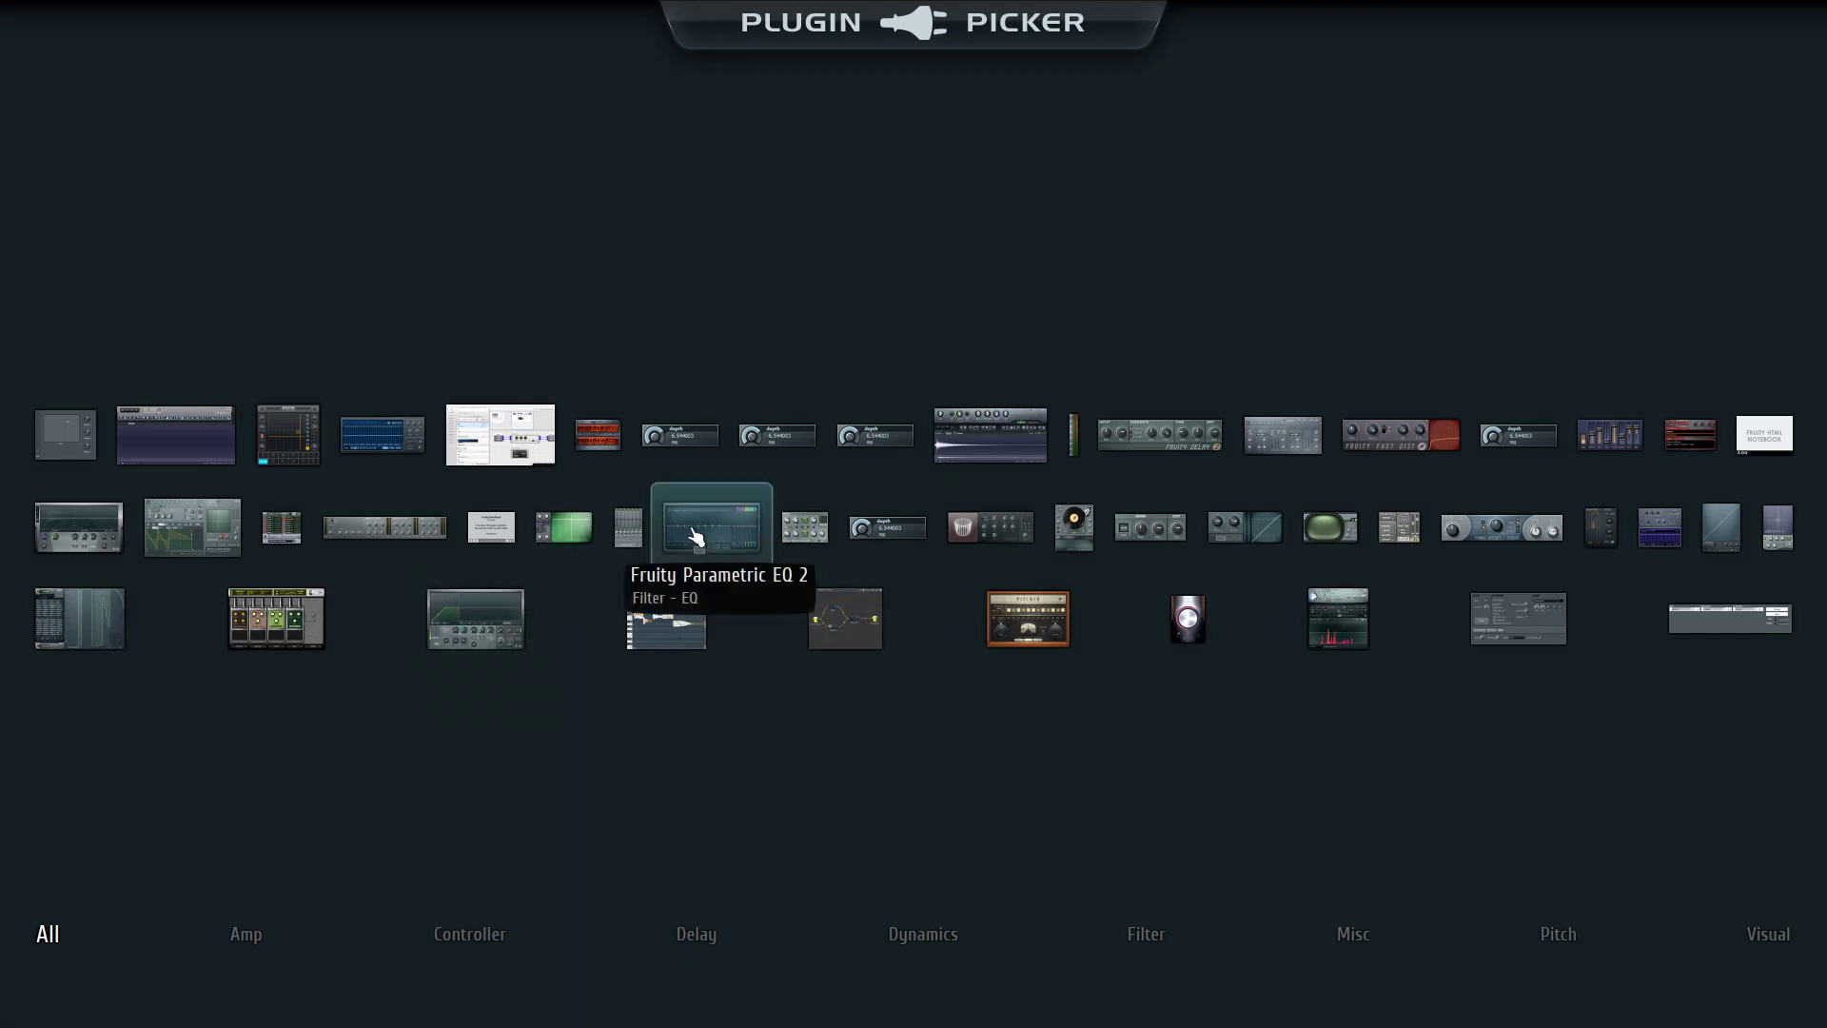
pyautogui.click(185, 549)
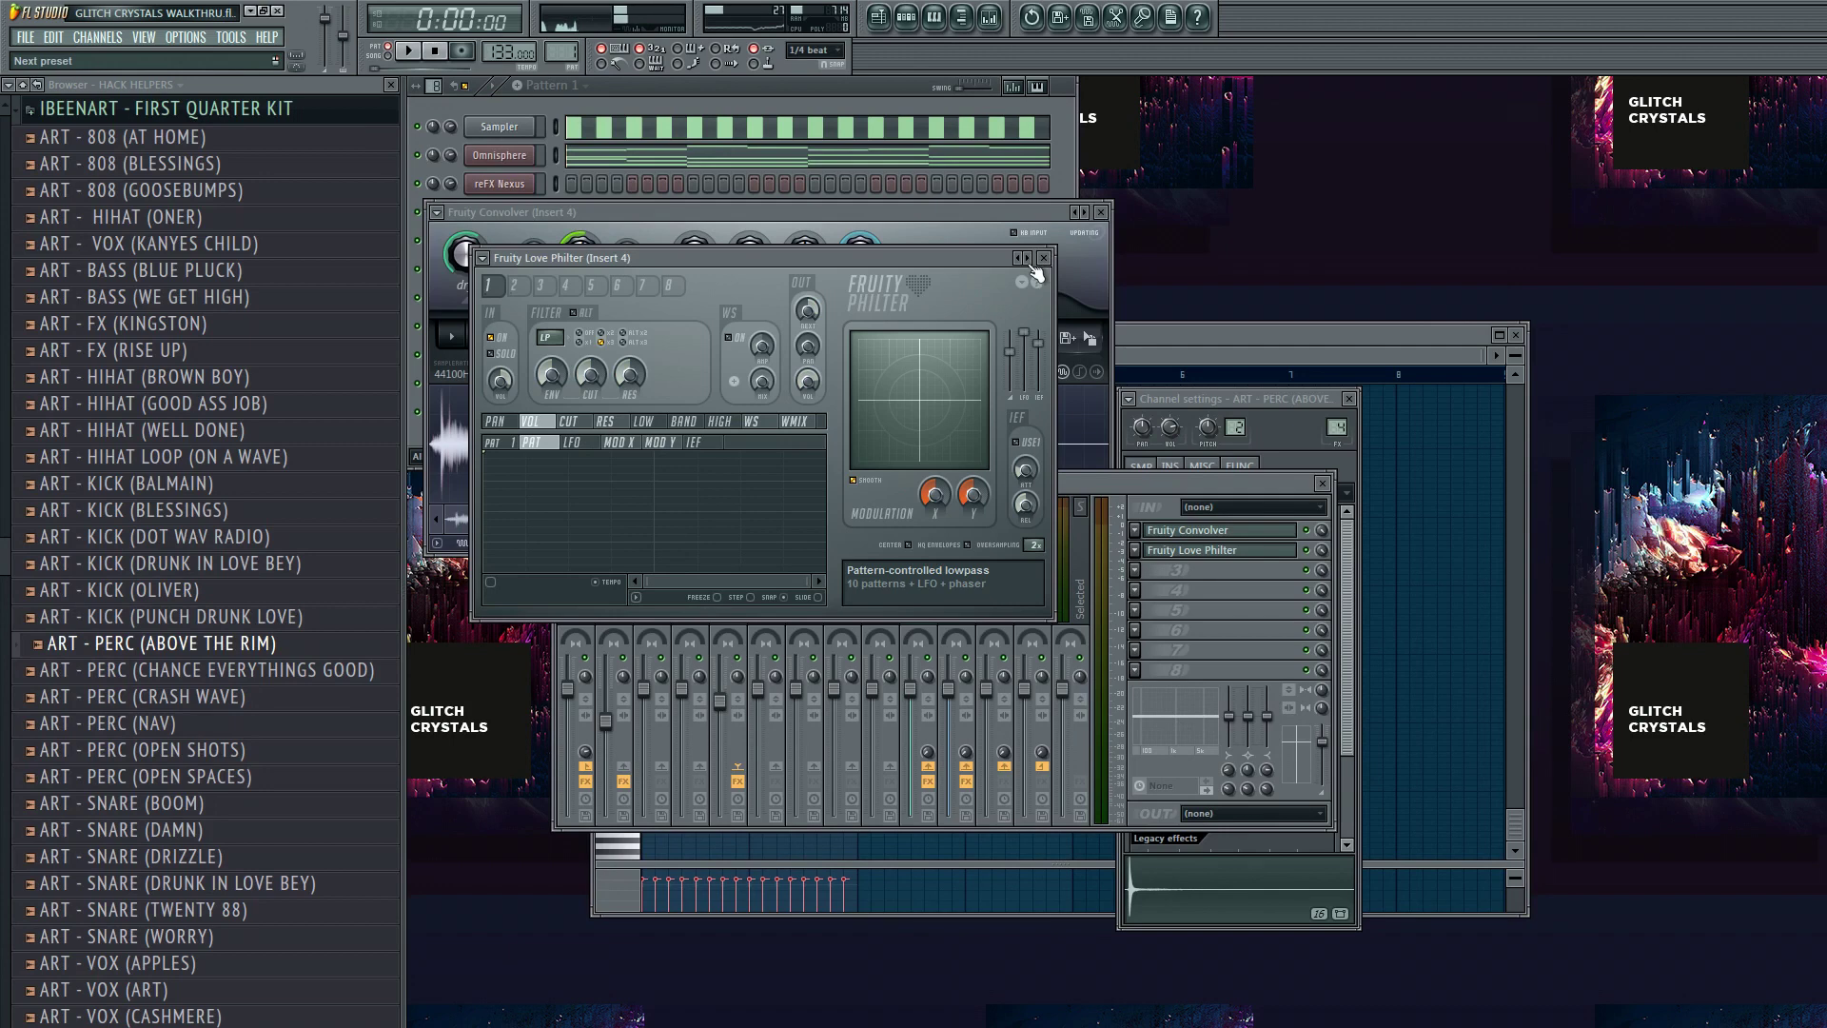
pyautogui.click(1027, 258)
pyautogui.press('space')
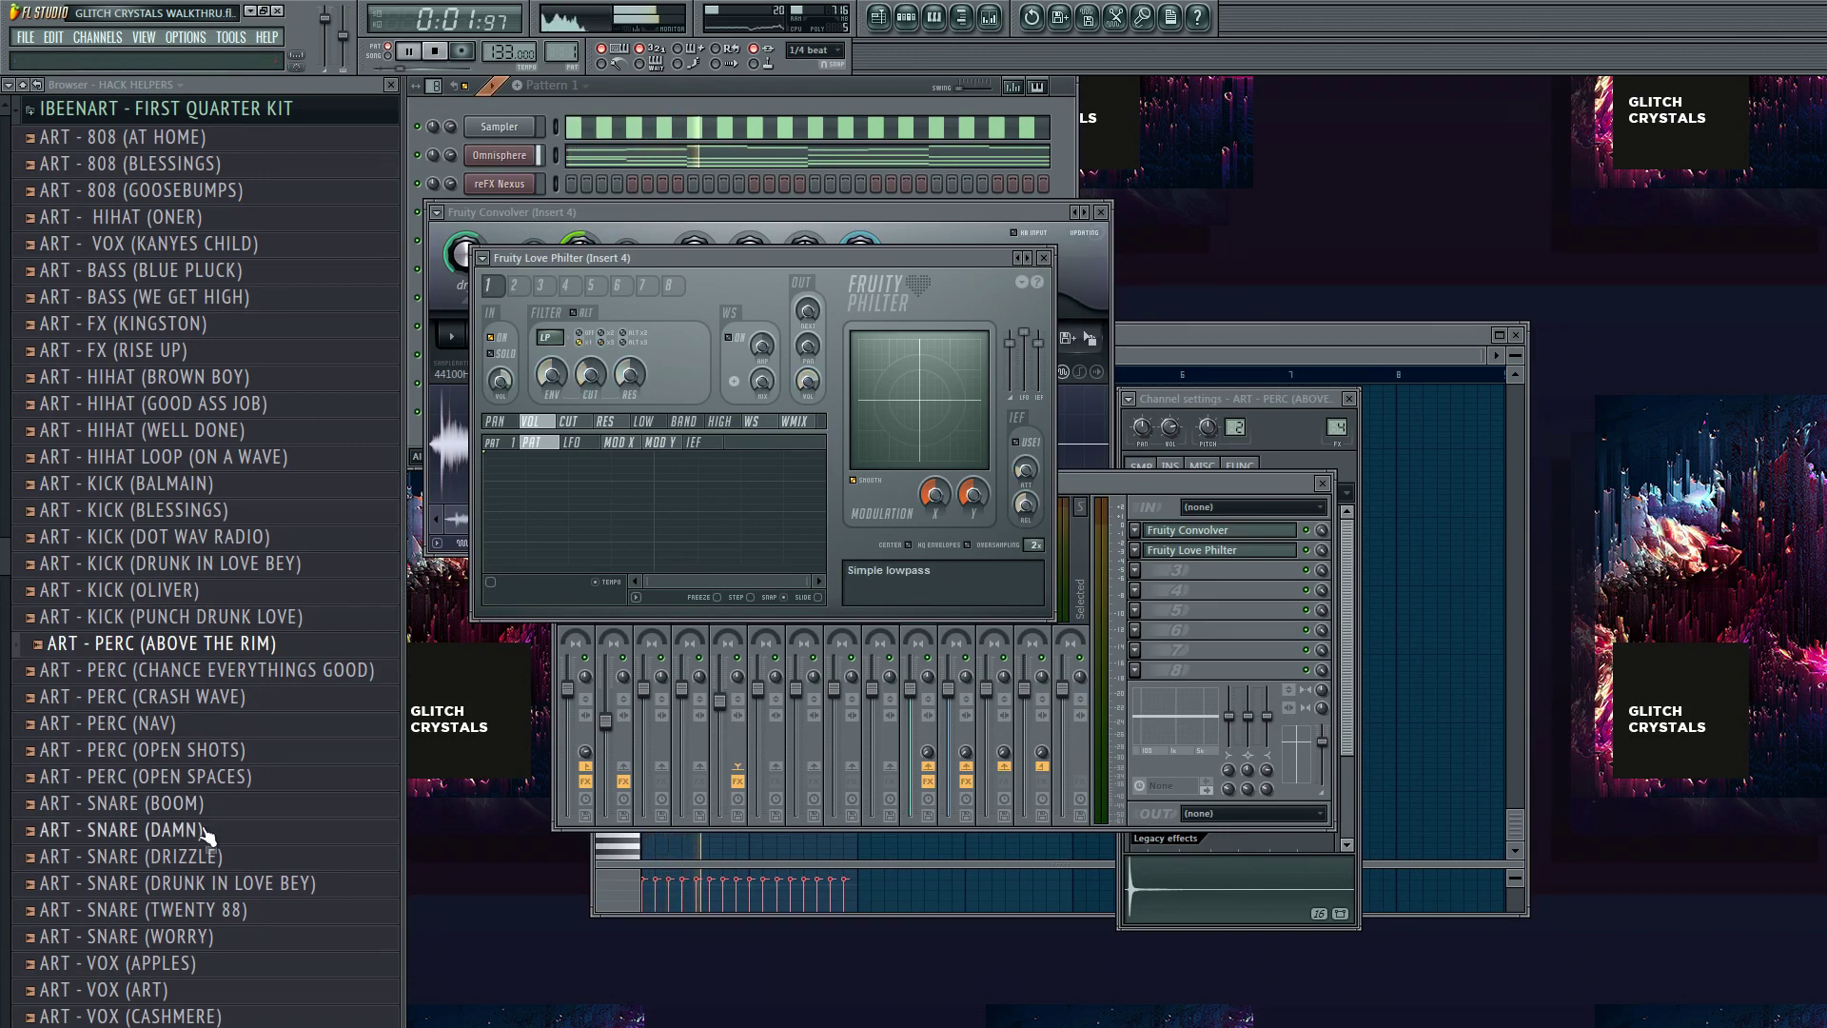
pyautogui.scroll(-2, 3, 590)
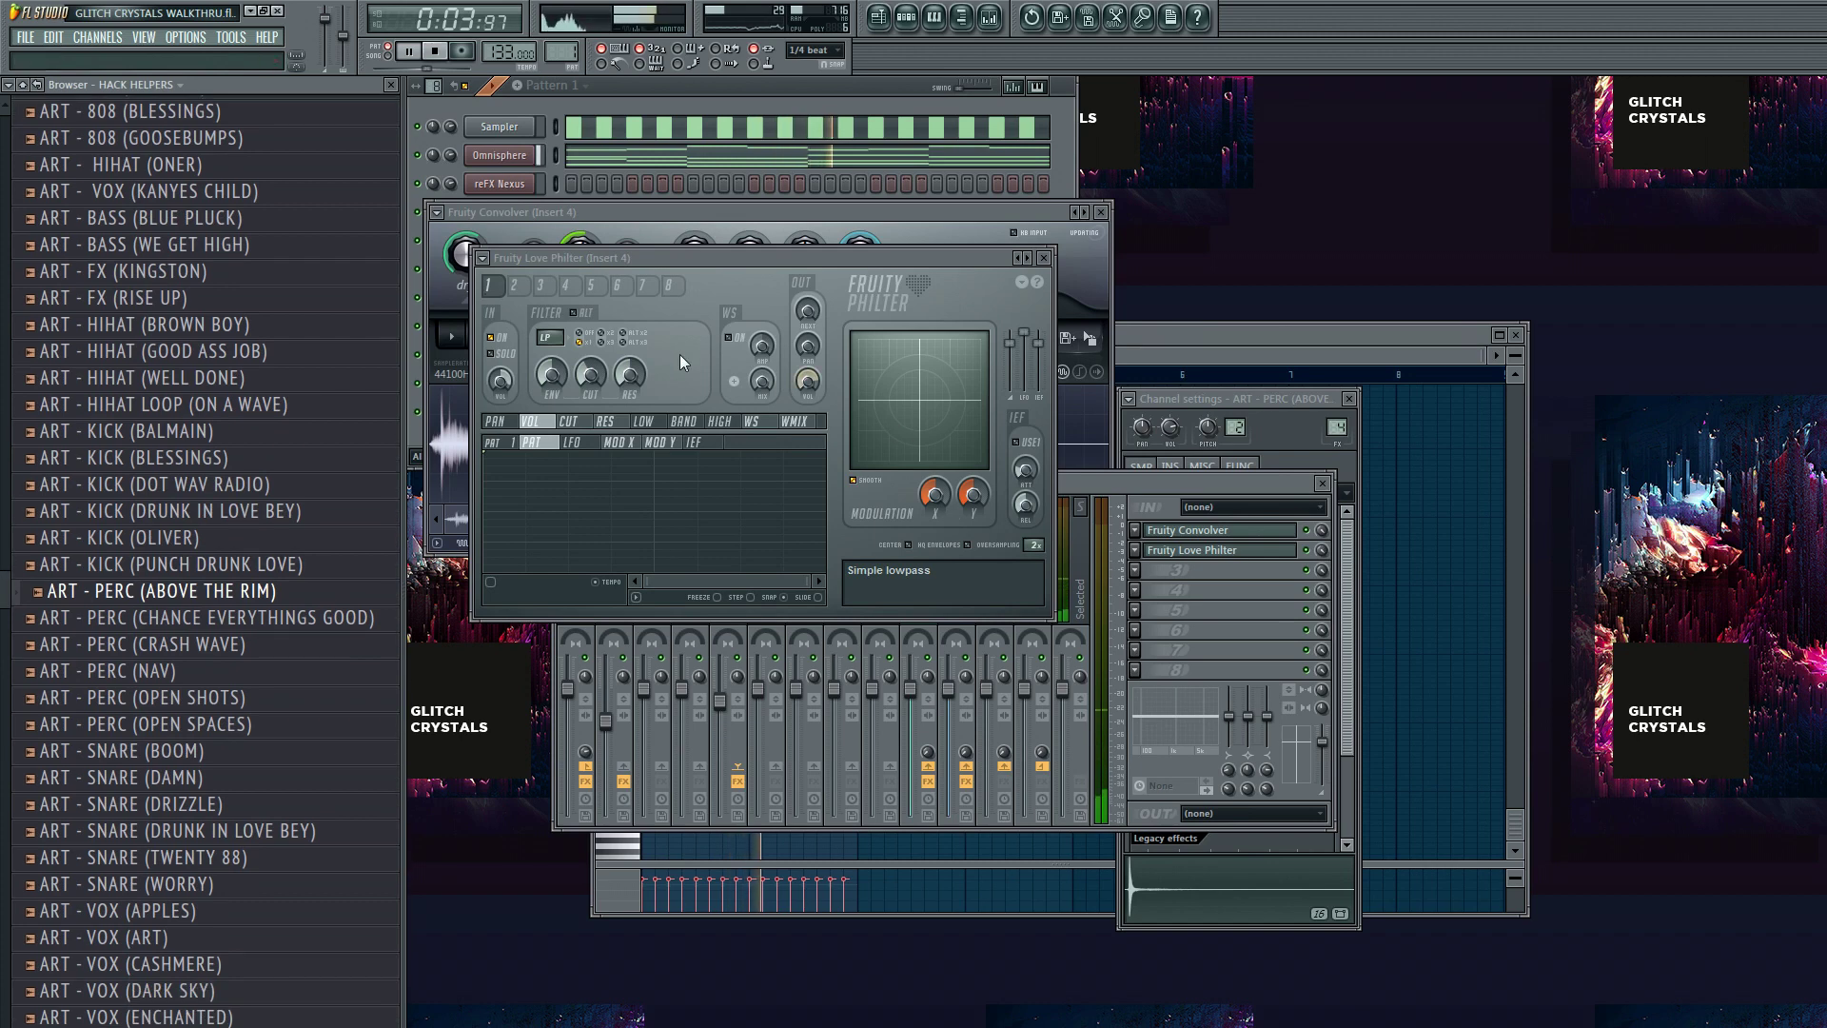
# - Adjust the Fruity Love Philter filter cutoff on insert 4 and lower the insert's volume further
pyautogui.moveTo(572, 373); pyautogui.dragTo(587, 374)
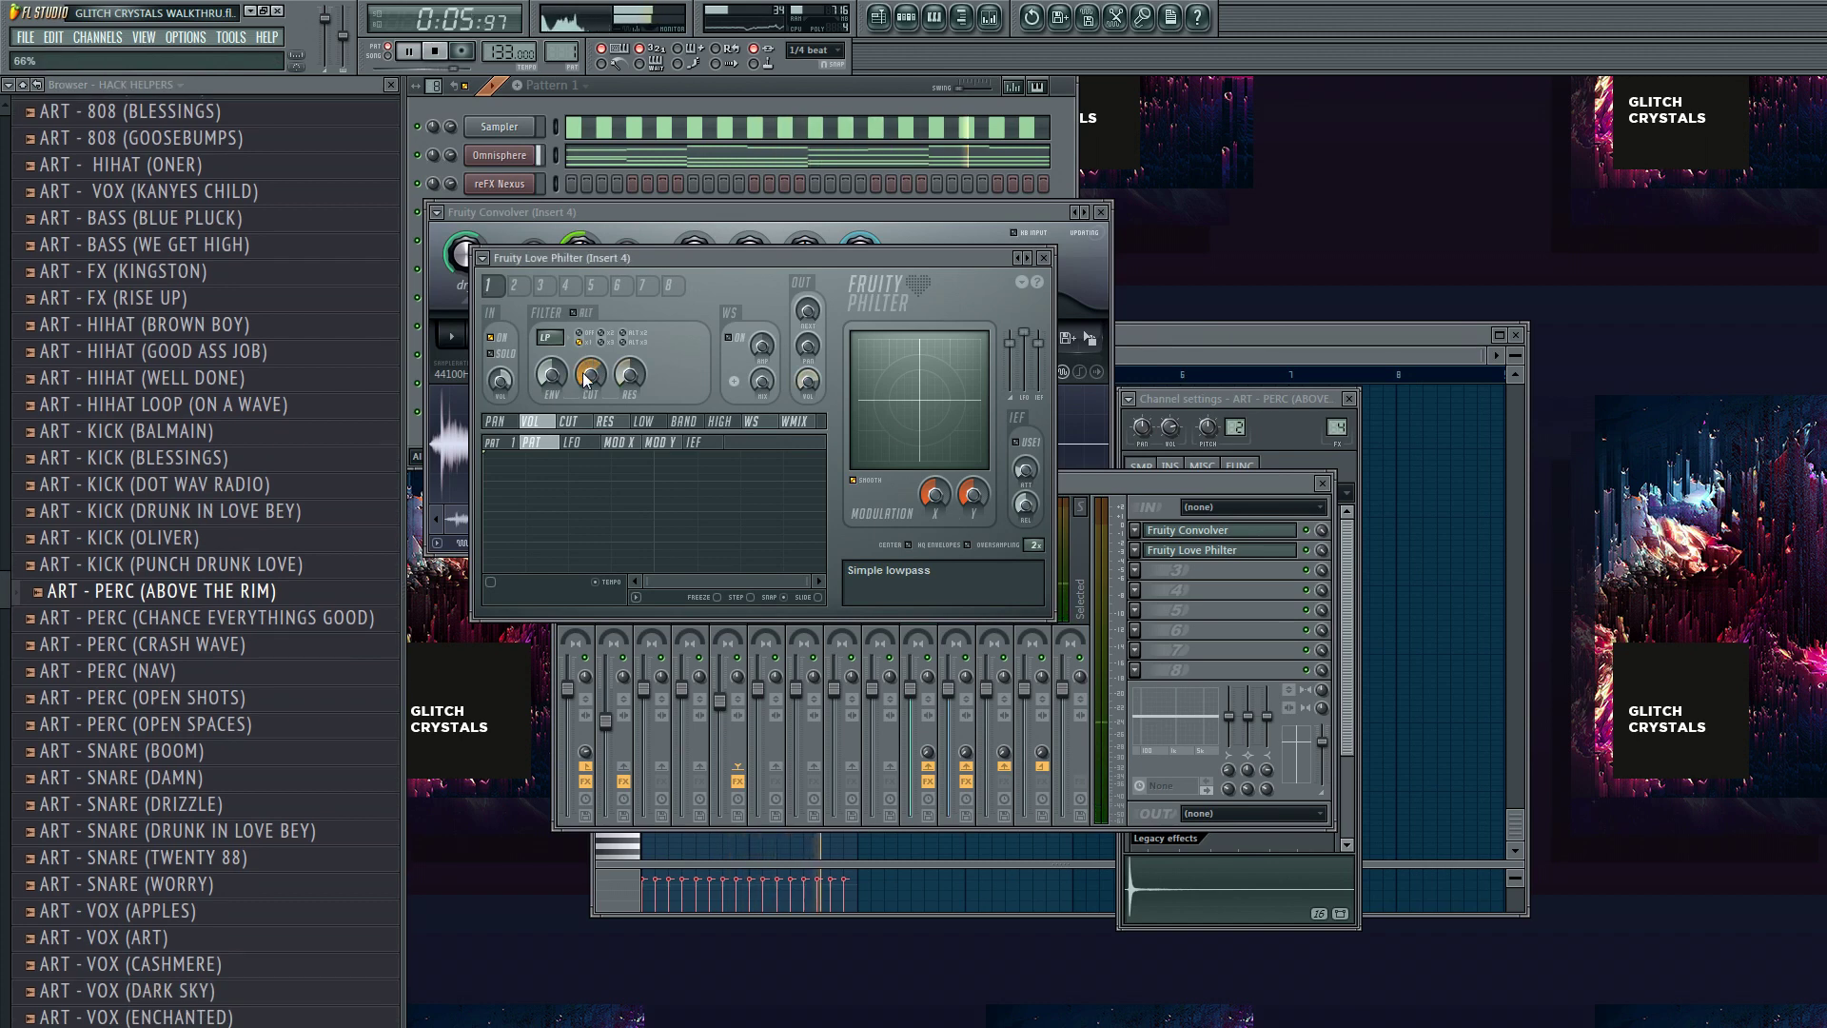
pyautogui.click(723, 723)
# - Audition the kit's percussion samples, place ART - PERC (NAV) at the start of playlist track 2, and time-stretch it to eight bars
pyautogui.click(166, 754)
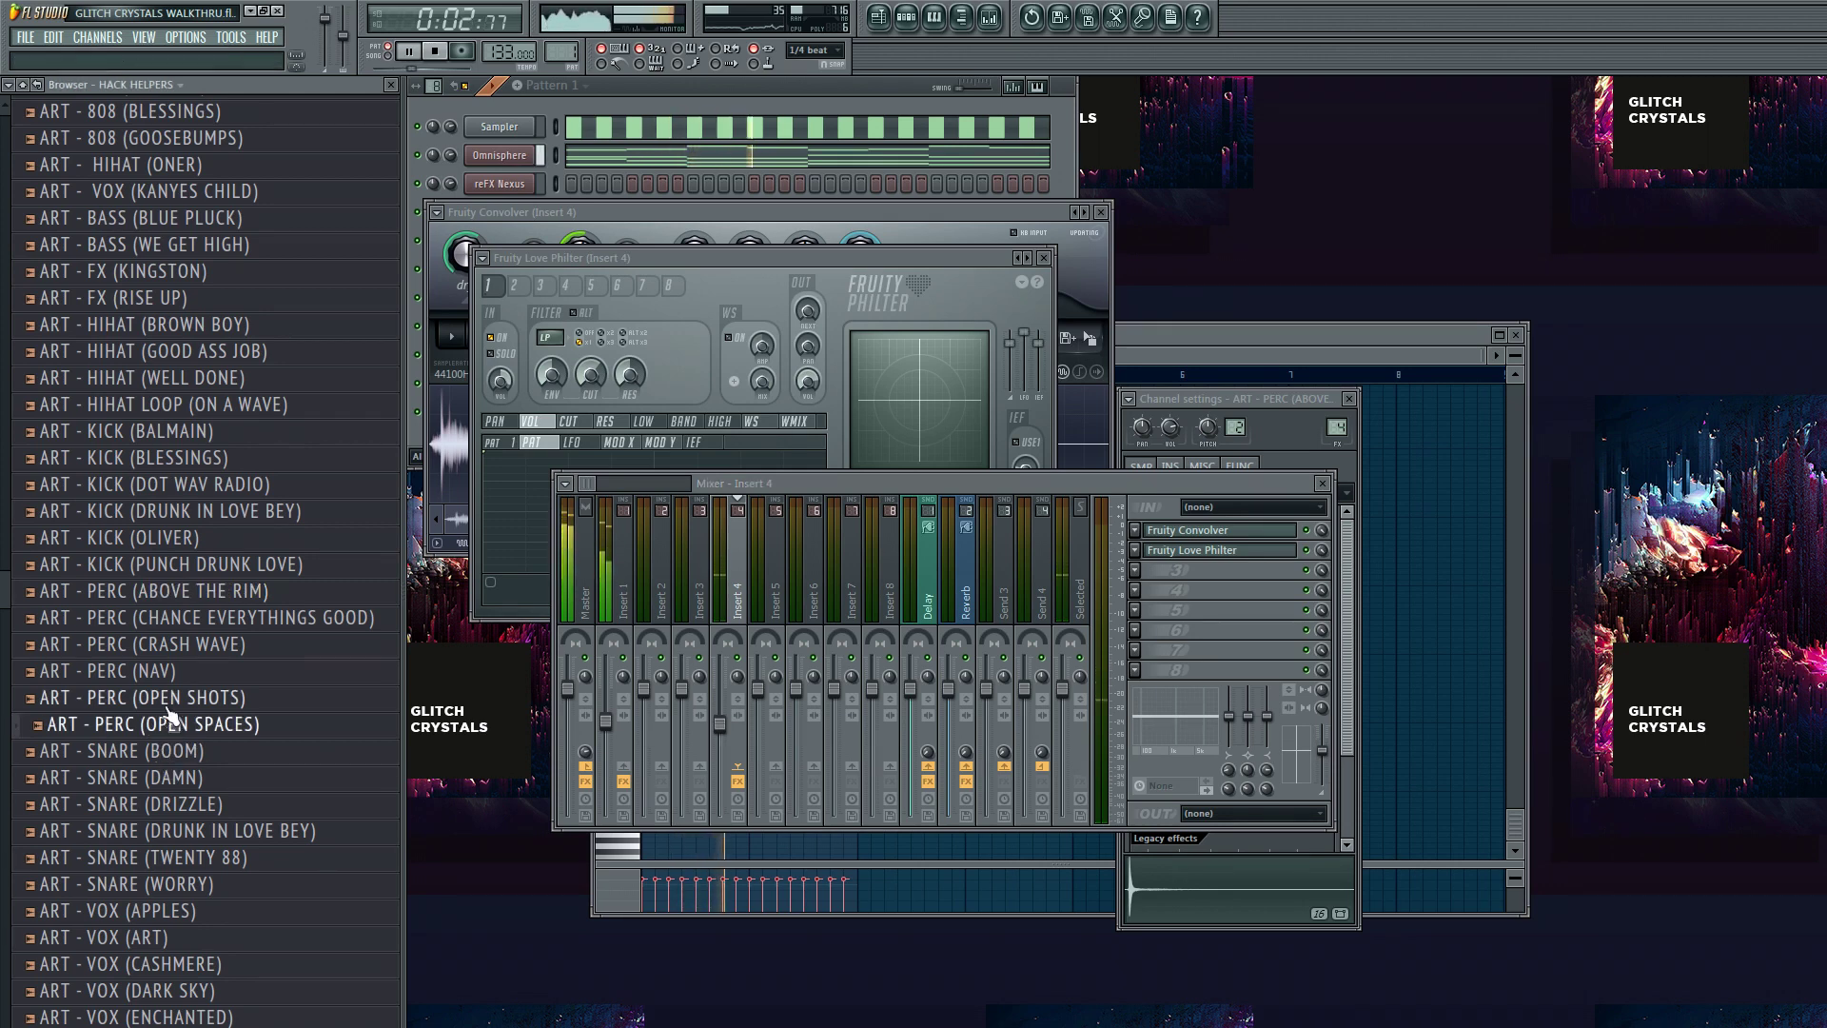
pyautogui.click(164, 646)
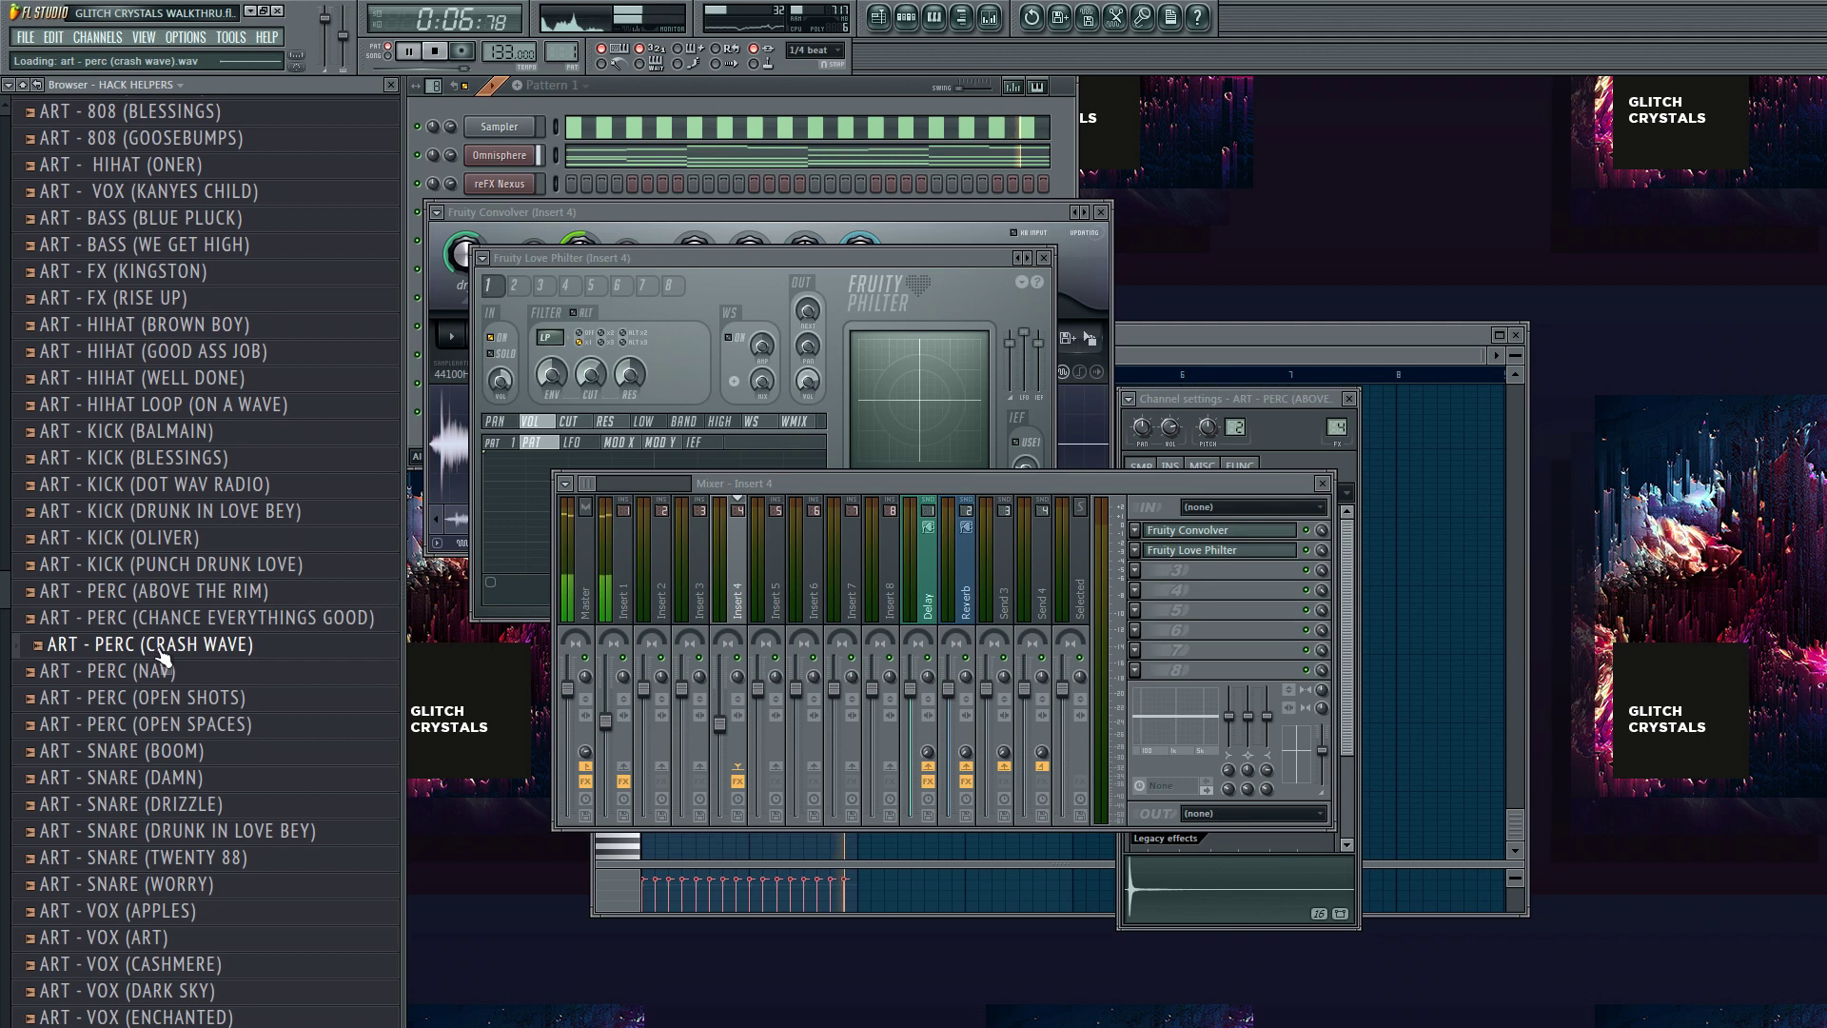
pyautogui.click(162, 672)
pyautogui.click(893, 12)
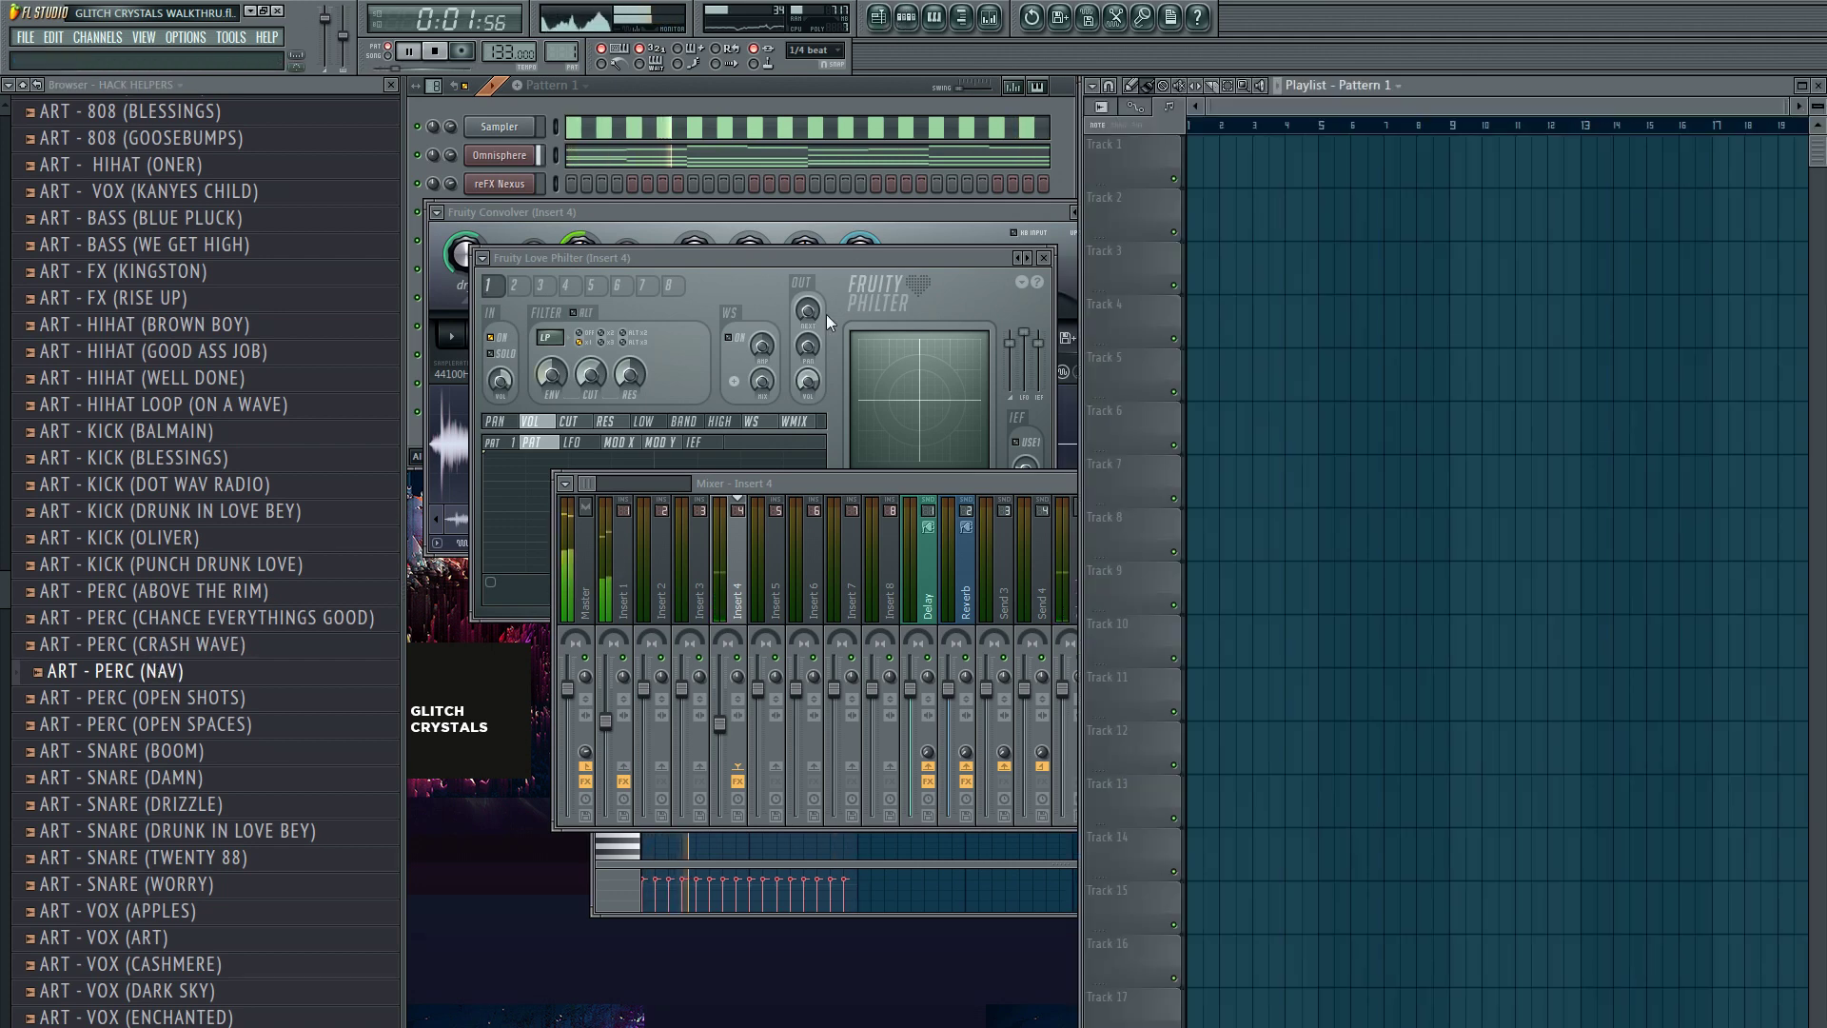
pyautogui.moveTo(1230, 208); pyautogui.dragTo(1223, 208)
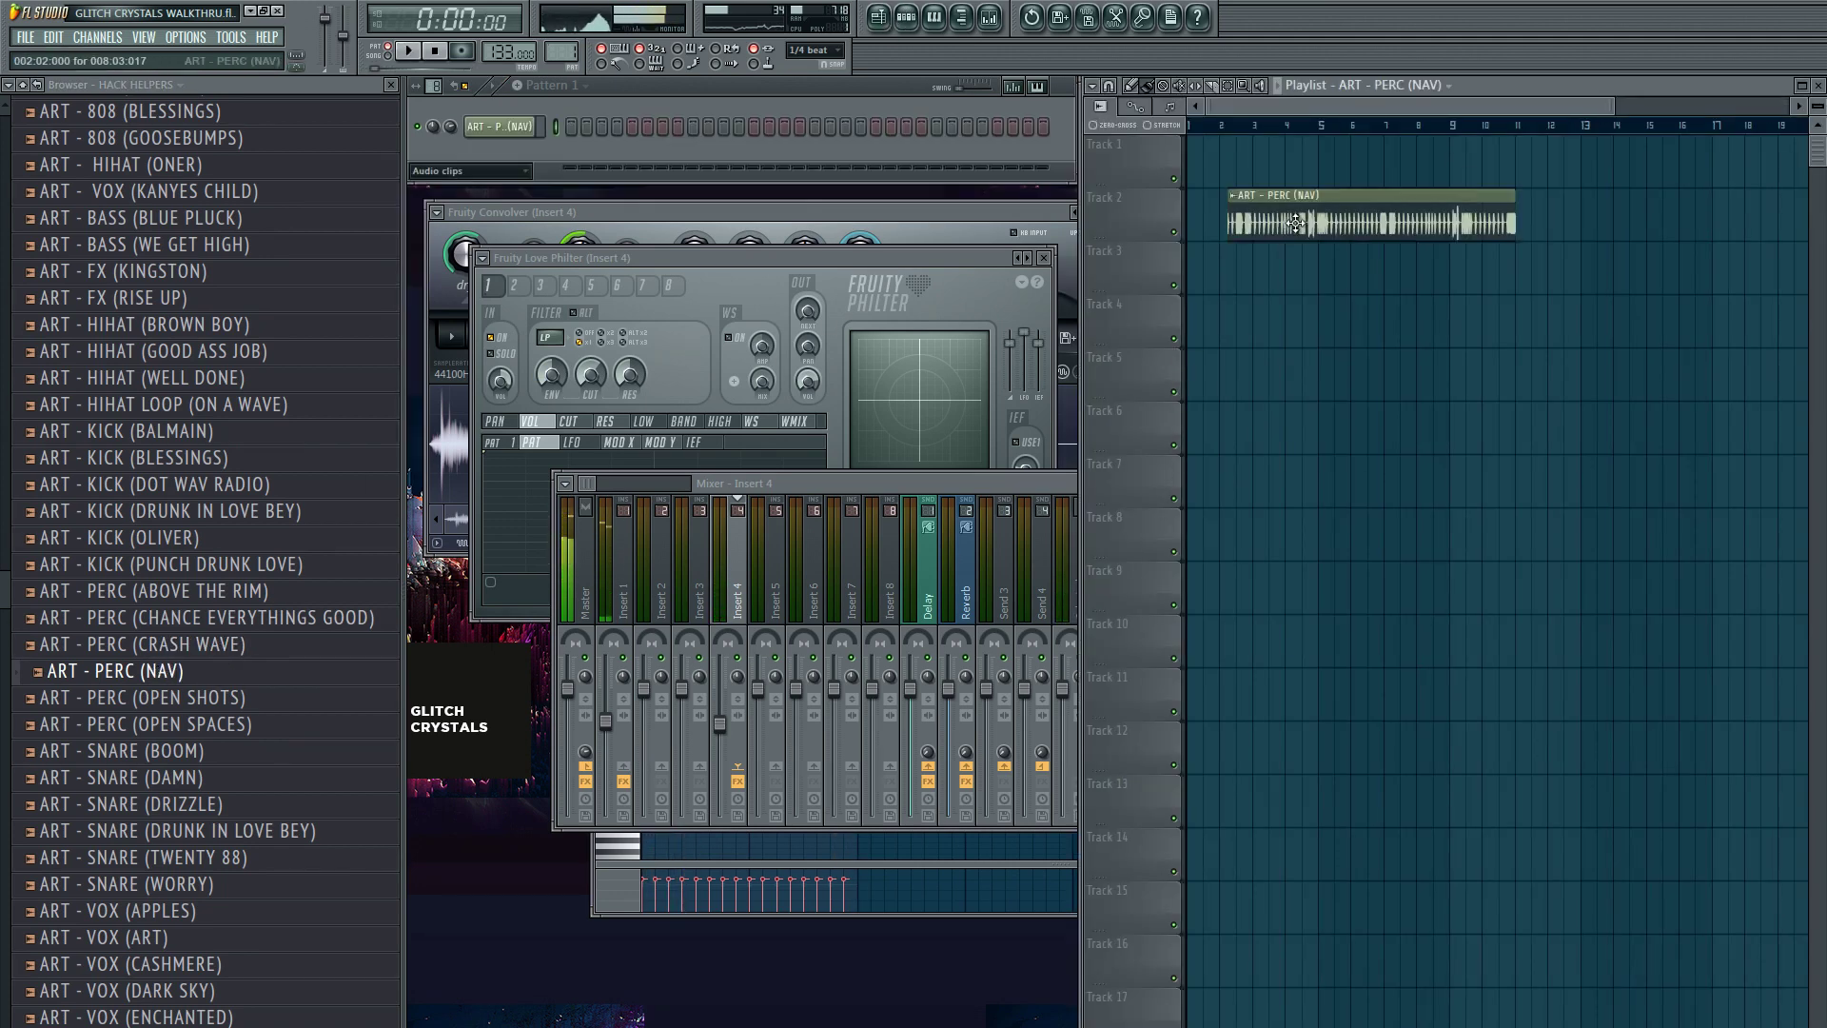
pyautogui.doubleClick(1242, 219)
pyautogui.moveTo(1207, 644); pyautogui.dragTo(1208, 614)
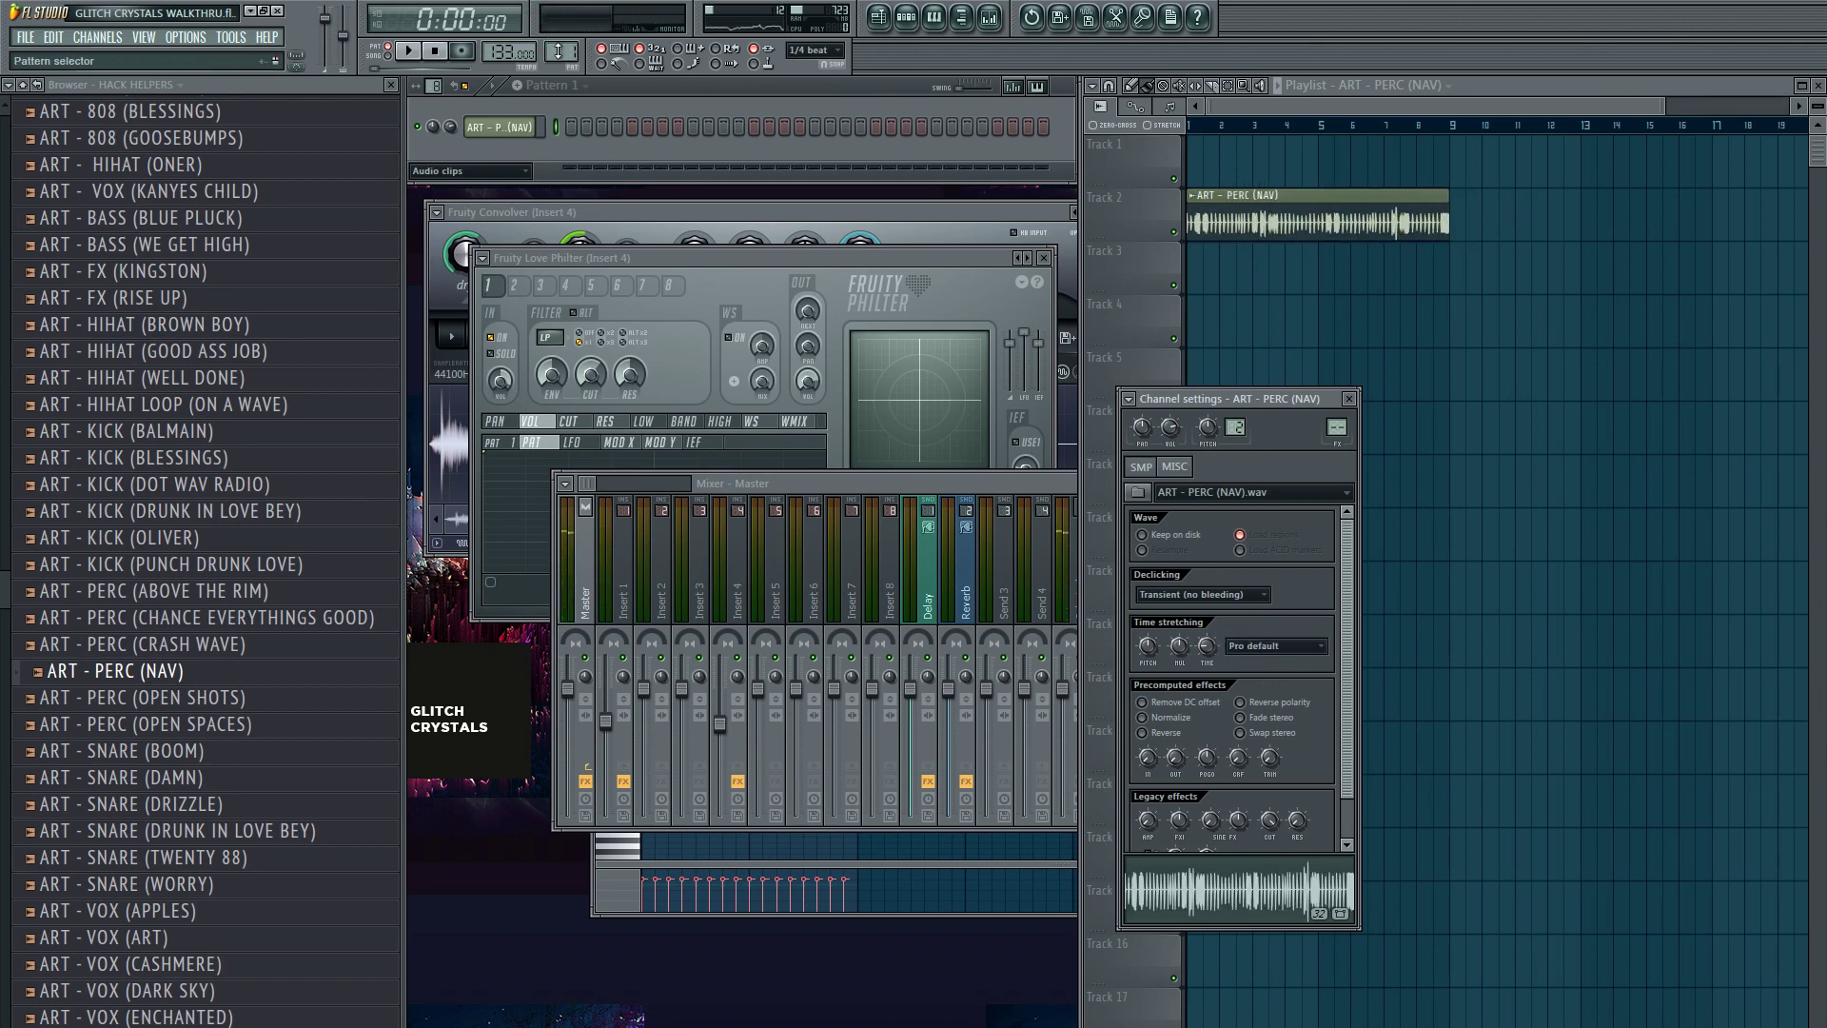
# - Place two Pattern 1 clips end to end on playlist track 1 and show all channel groups in the channel rack
pyautogui.moveTo(1330, 170); pyautogui.dragTo(702, 179)
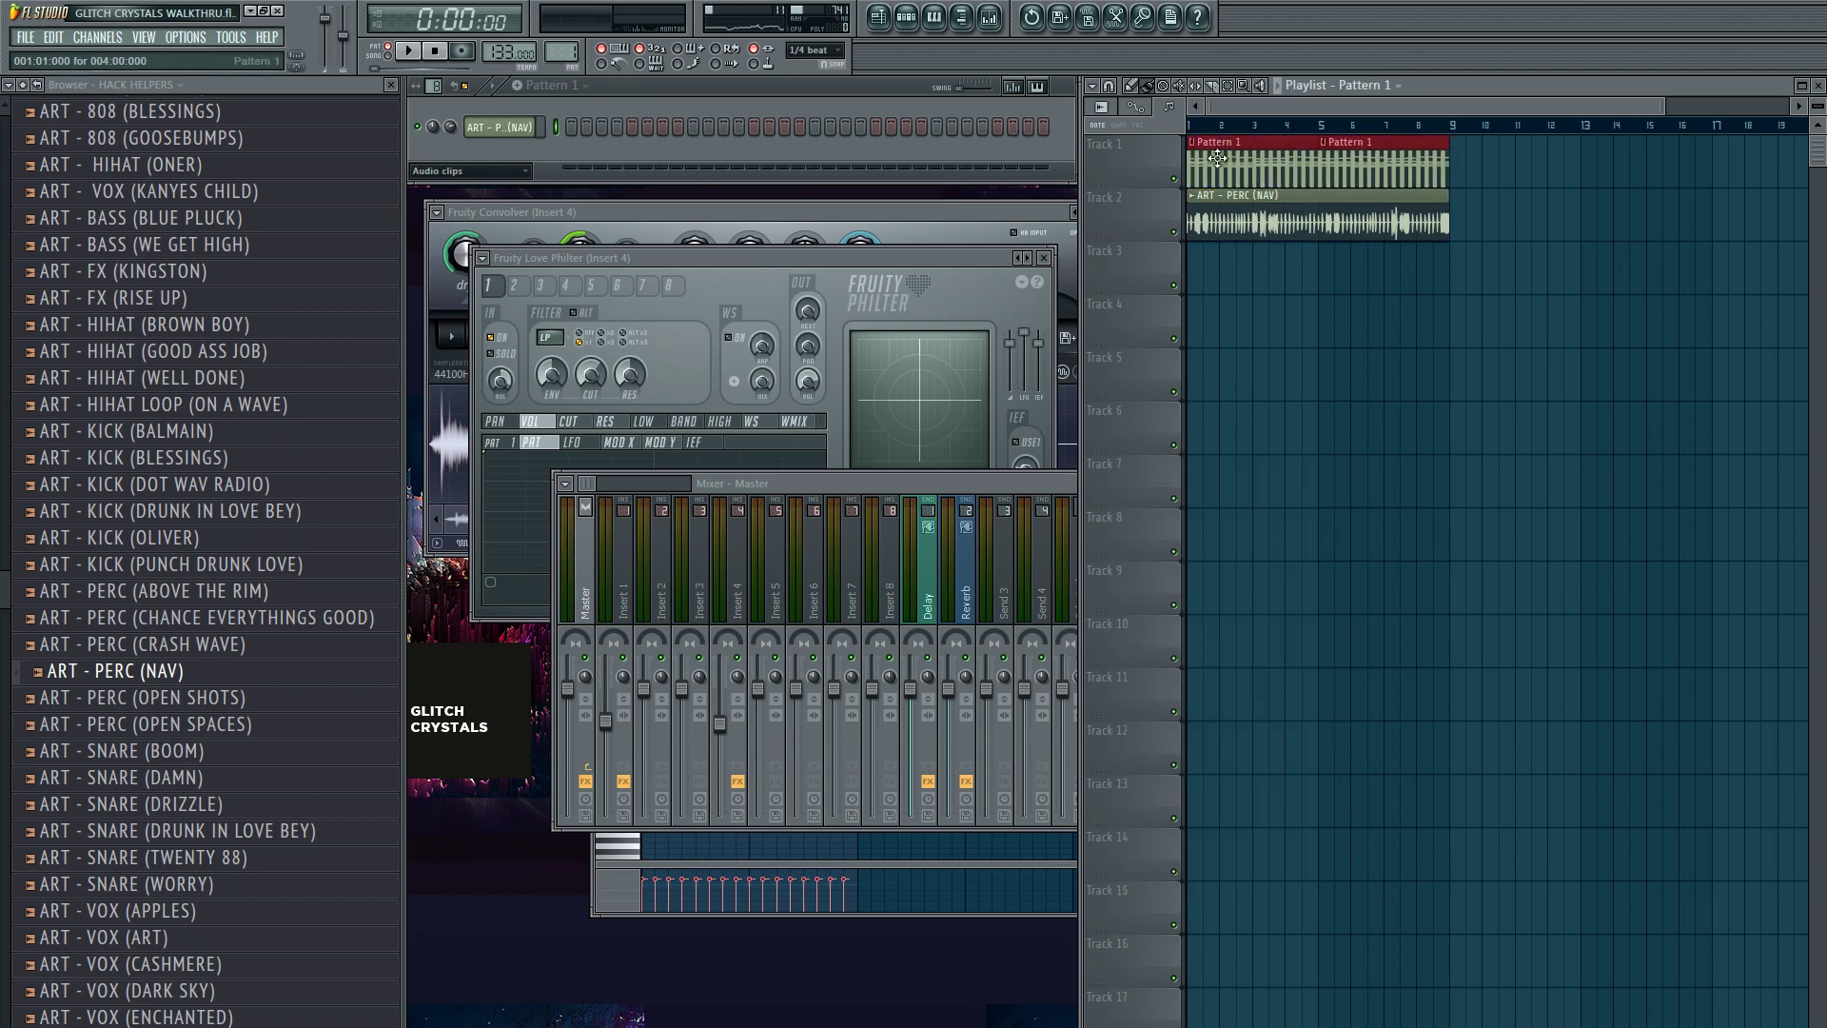
pyautogui.click(454, 171)
pyautogui.click(437, 196)
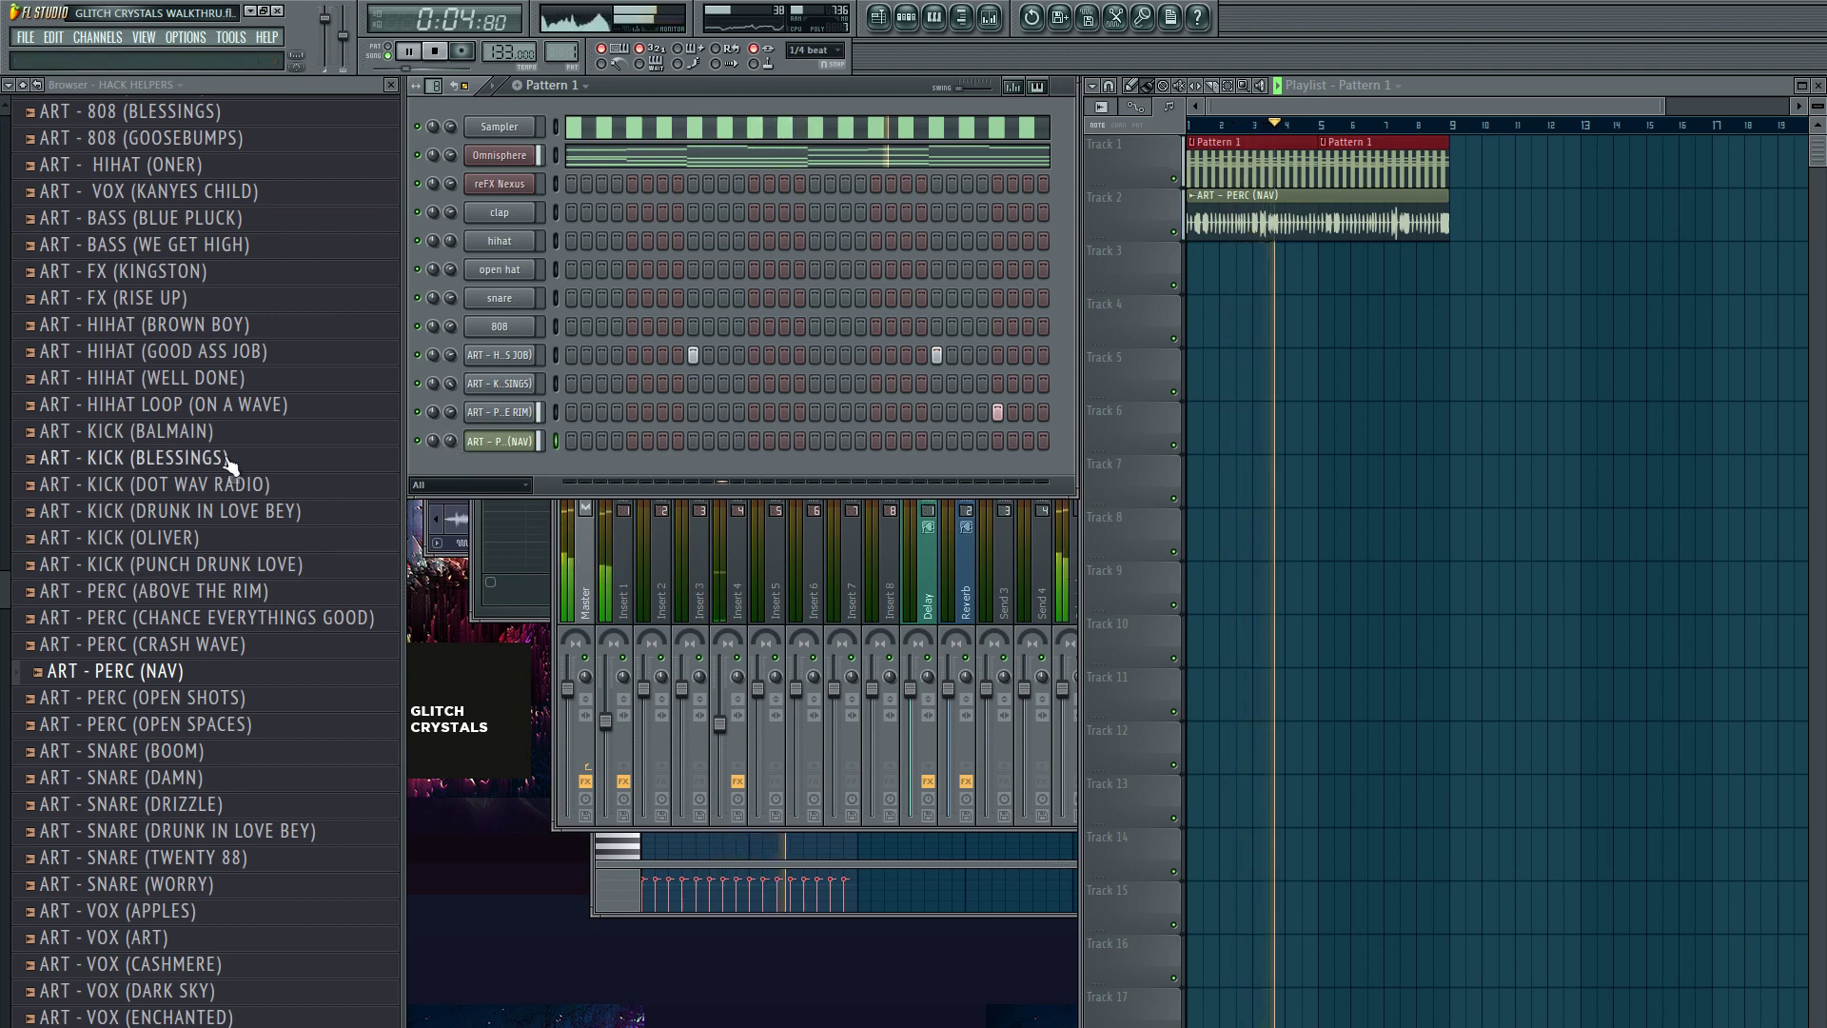
# - Place open hat hits on steps 5 and 21 of Pattern 1
pyautogui.scroll(-2, 246, 900)
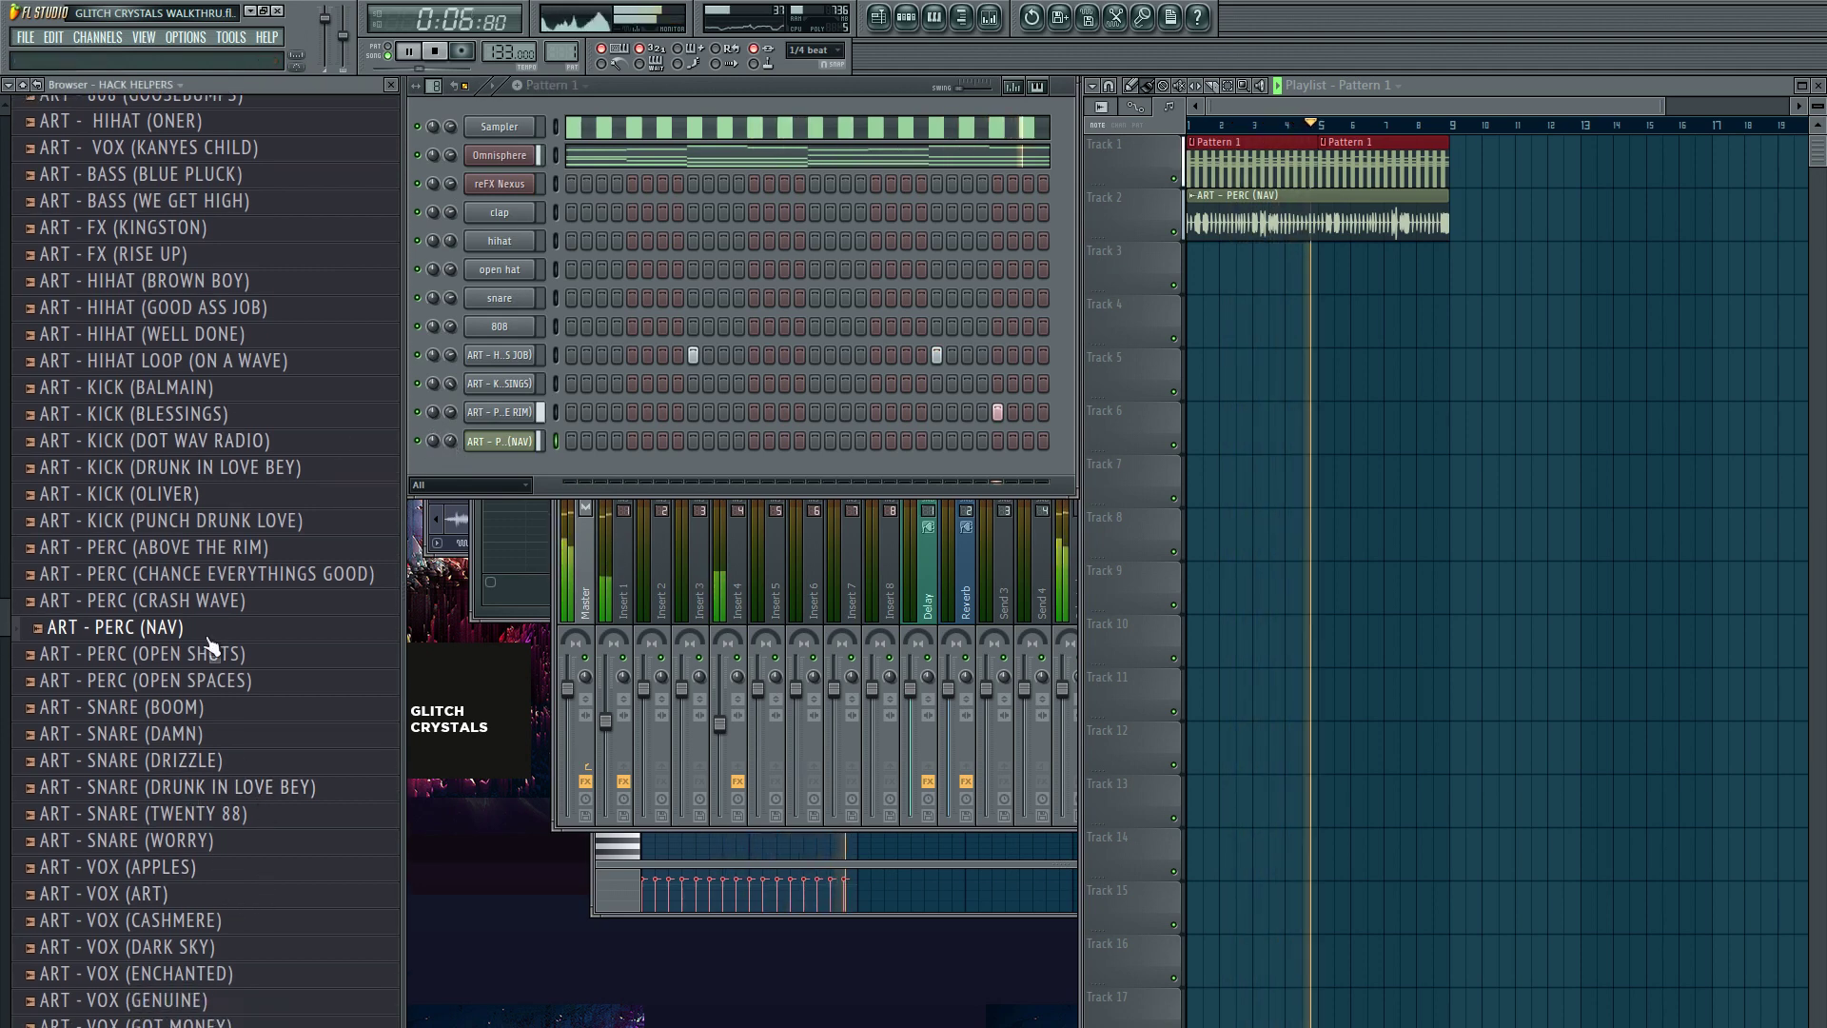
pyautogui.click(499, 270)
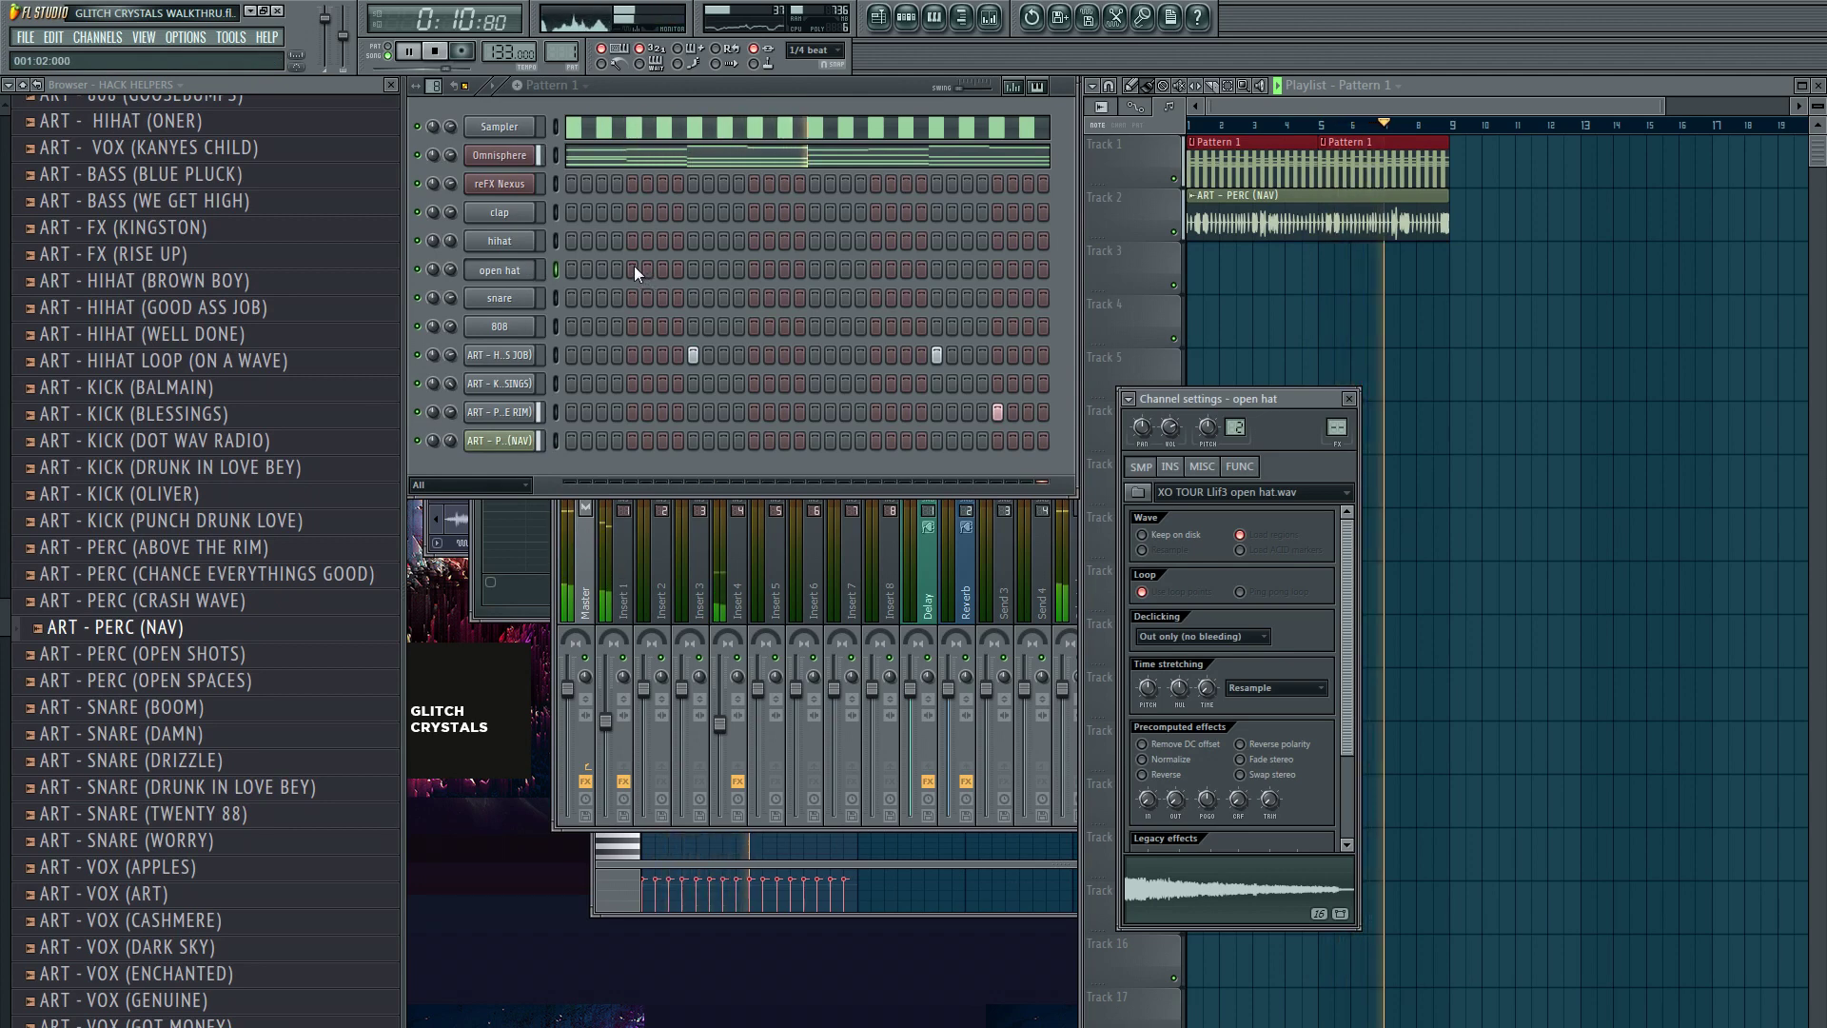
pyautogui.click(633, 270)
pyautogui.click(874, 269)
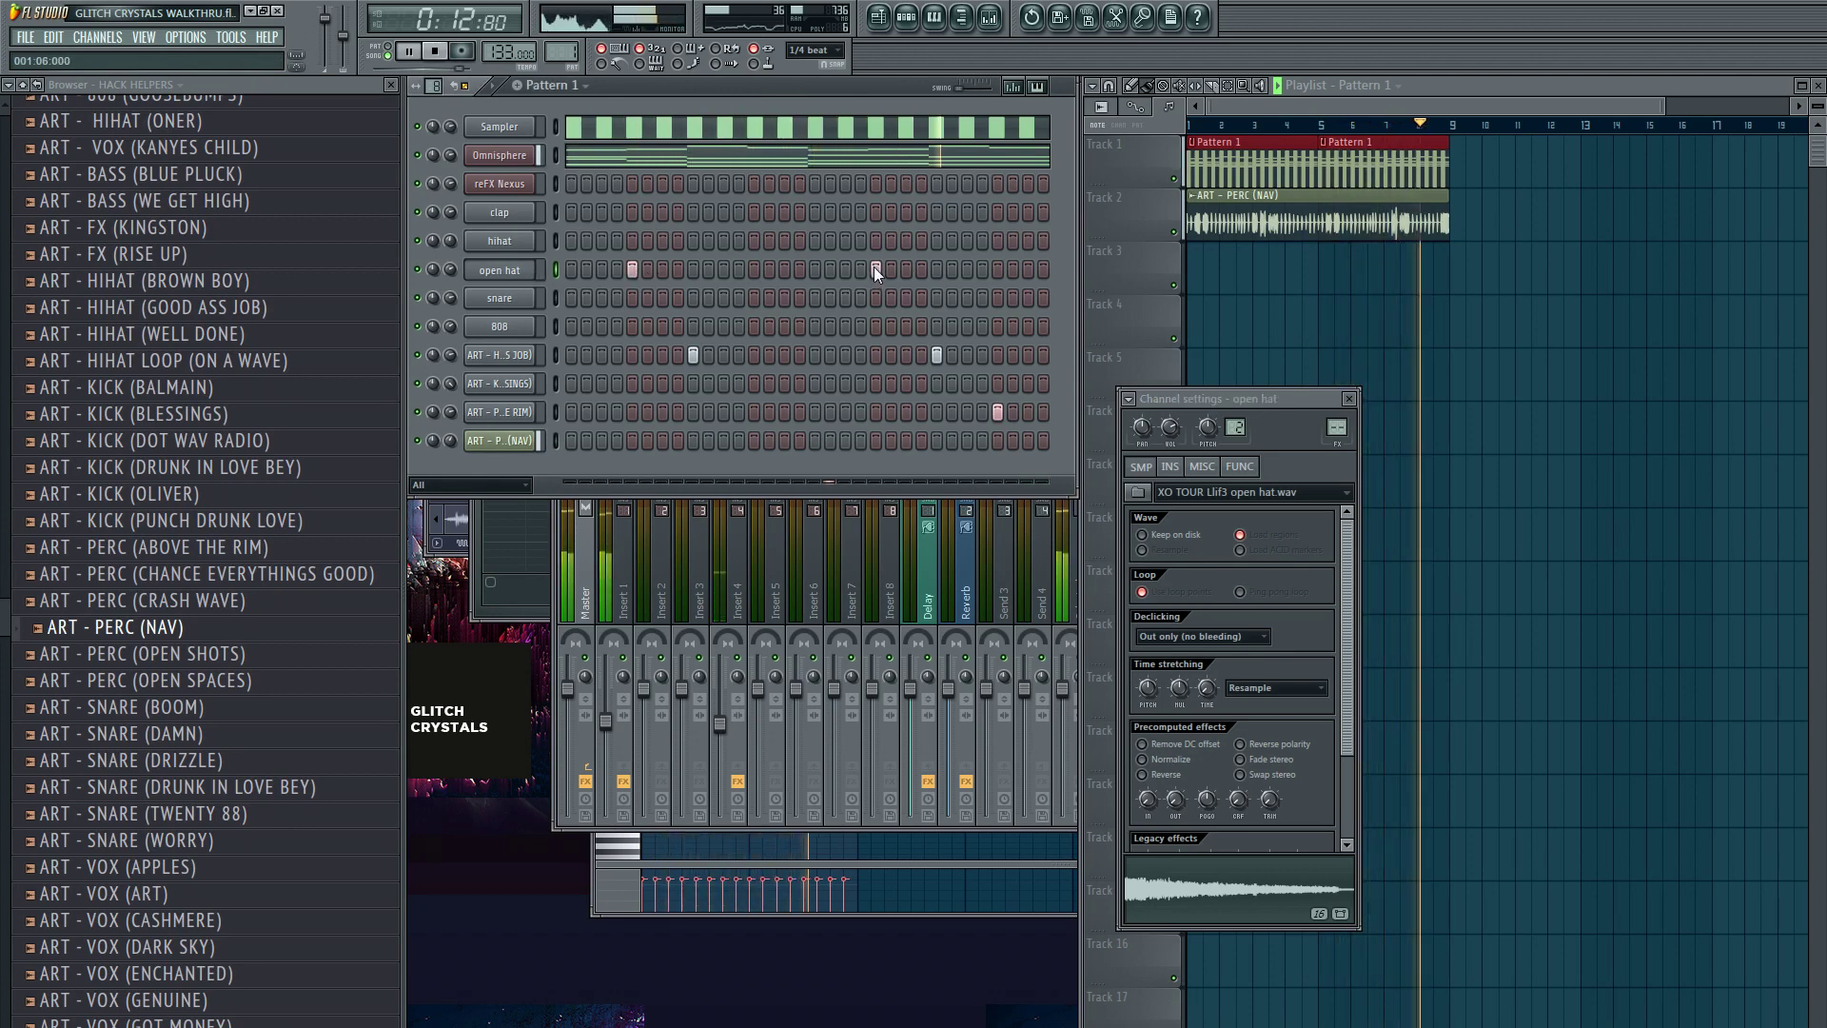
# - Place ART - KICK (BLESSINGS) hits on steps 1, 7, 13, 15, 21 and 27 while the song plays
pyautogui.click(531, 246)
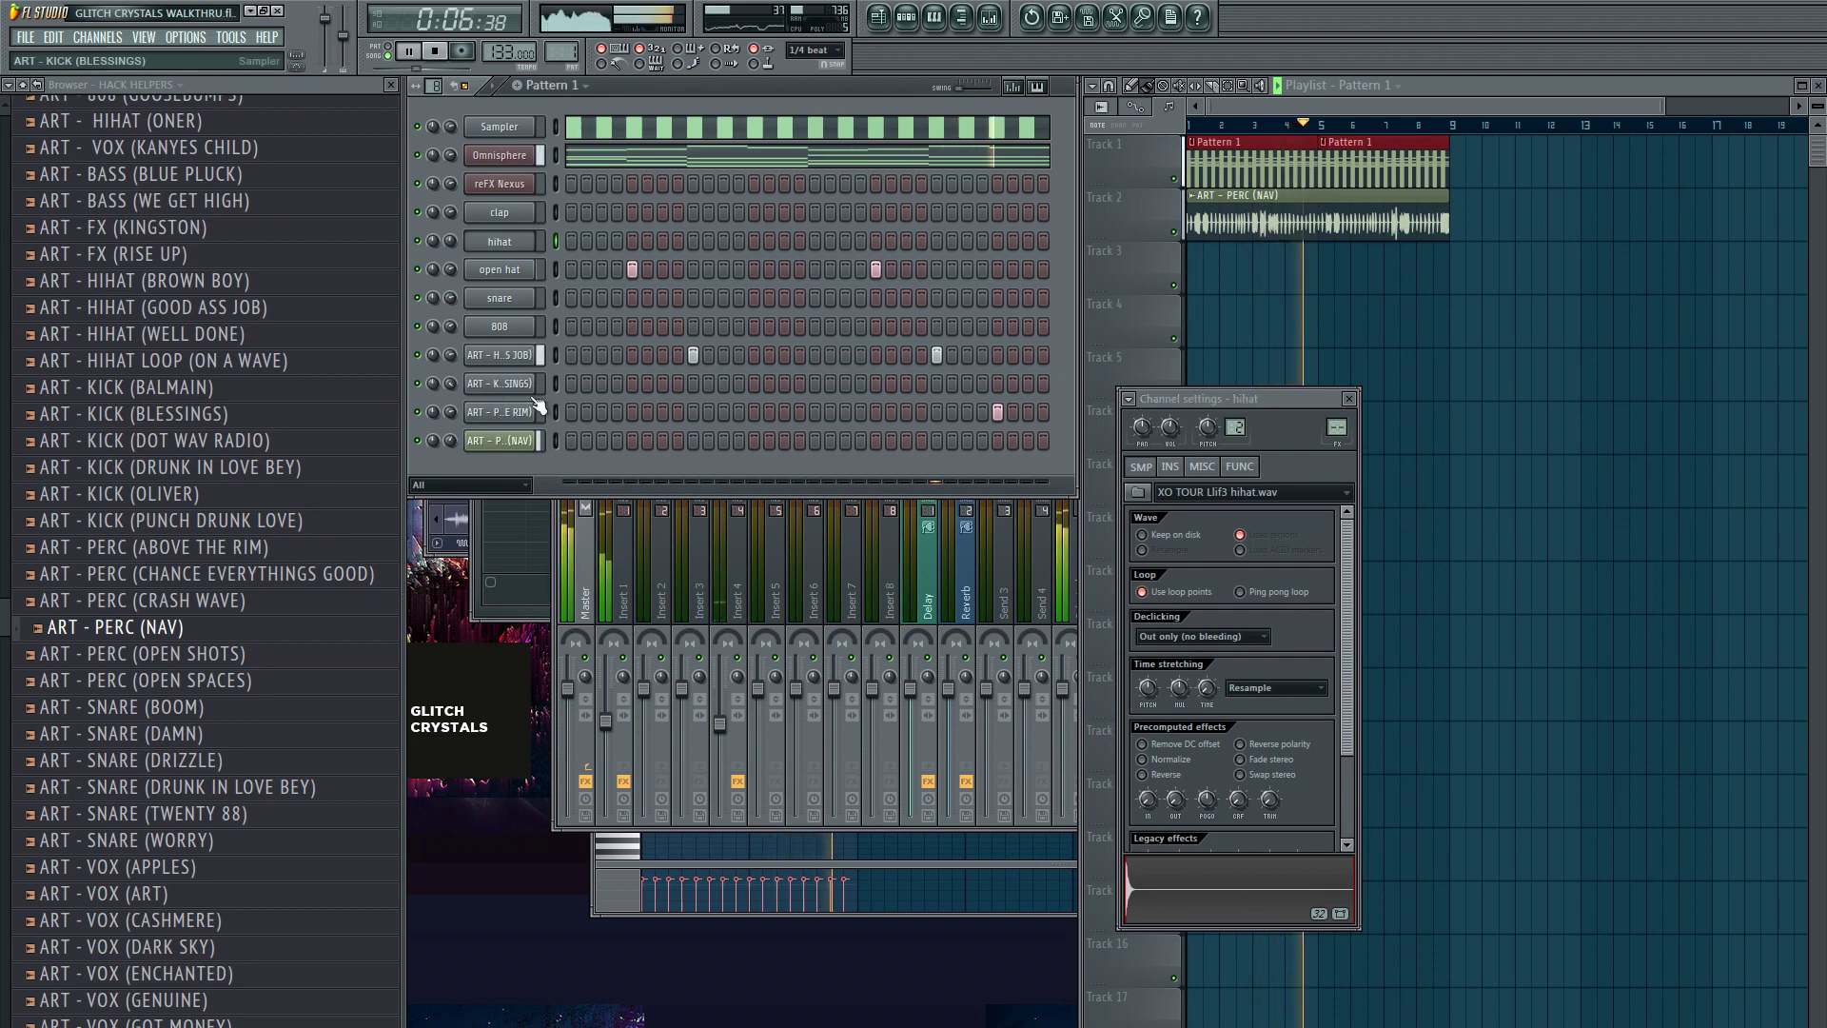
pyautogui.click(665, 386)
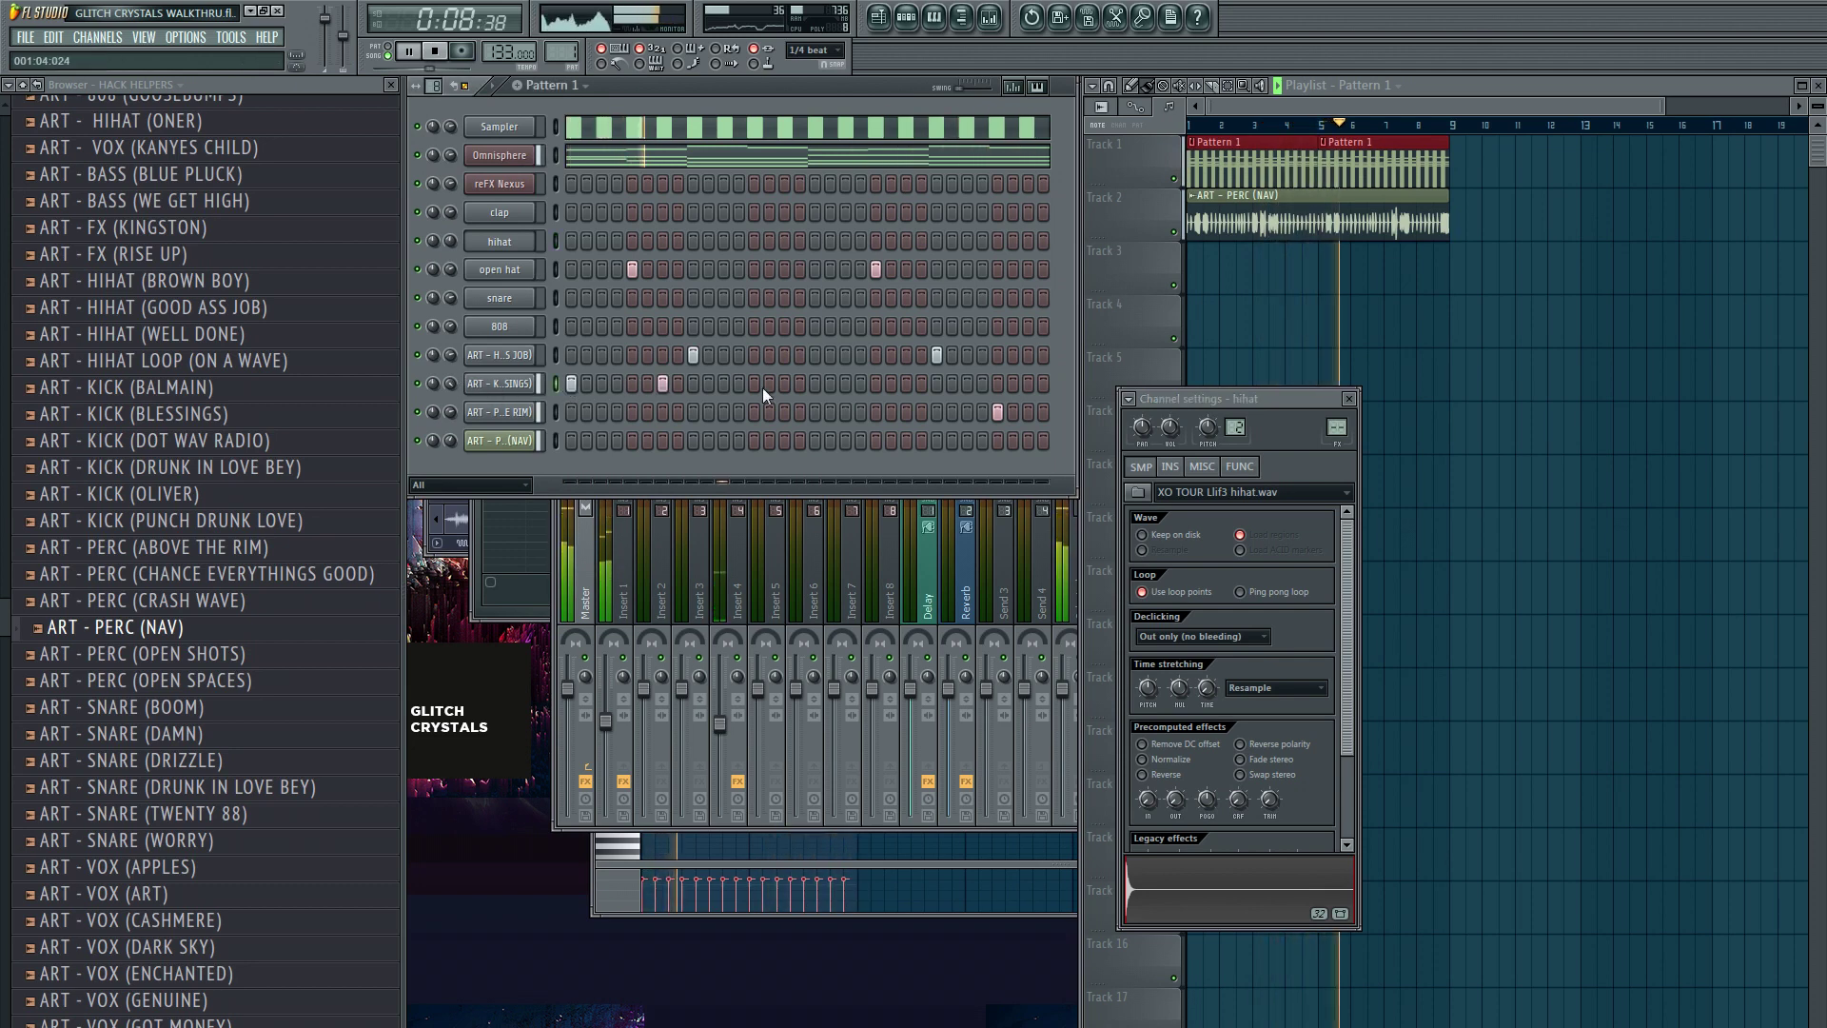
pyautogui.click(877, 384)
pyautogui.click(967, 383)
pyautogui.click(754, 384)
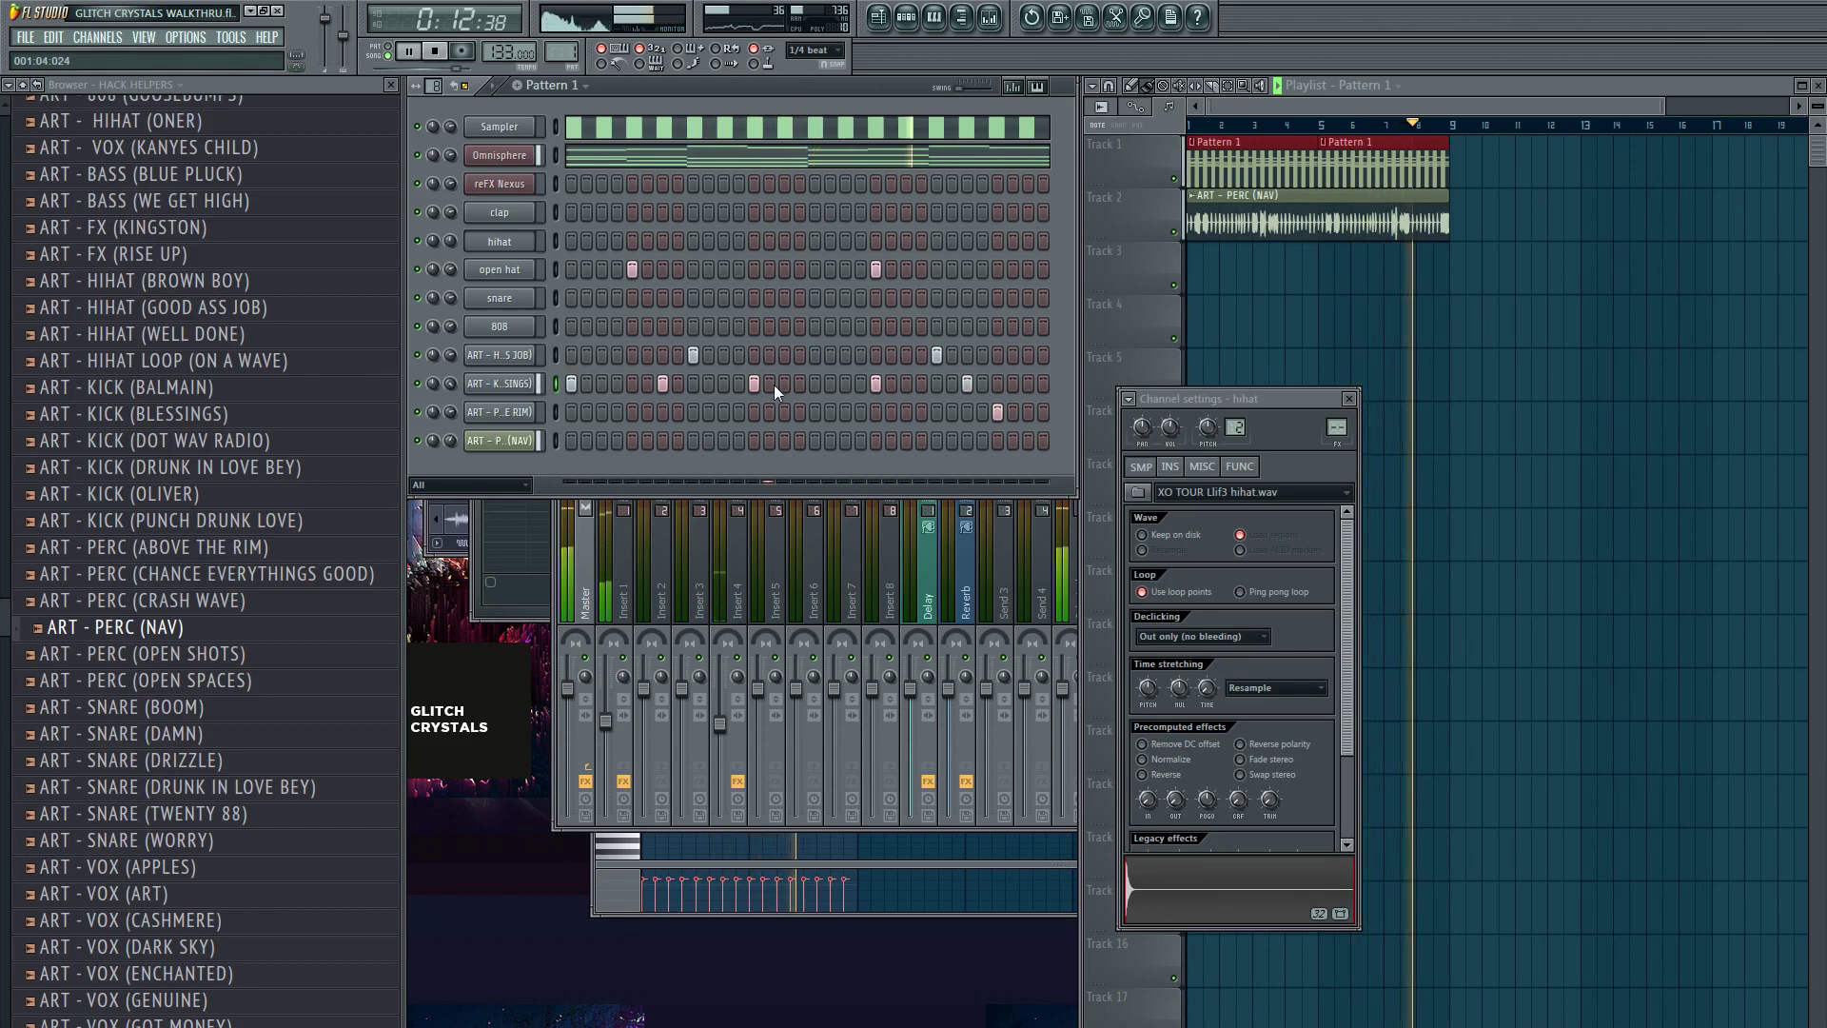
pyautogui.click(784, 383)
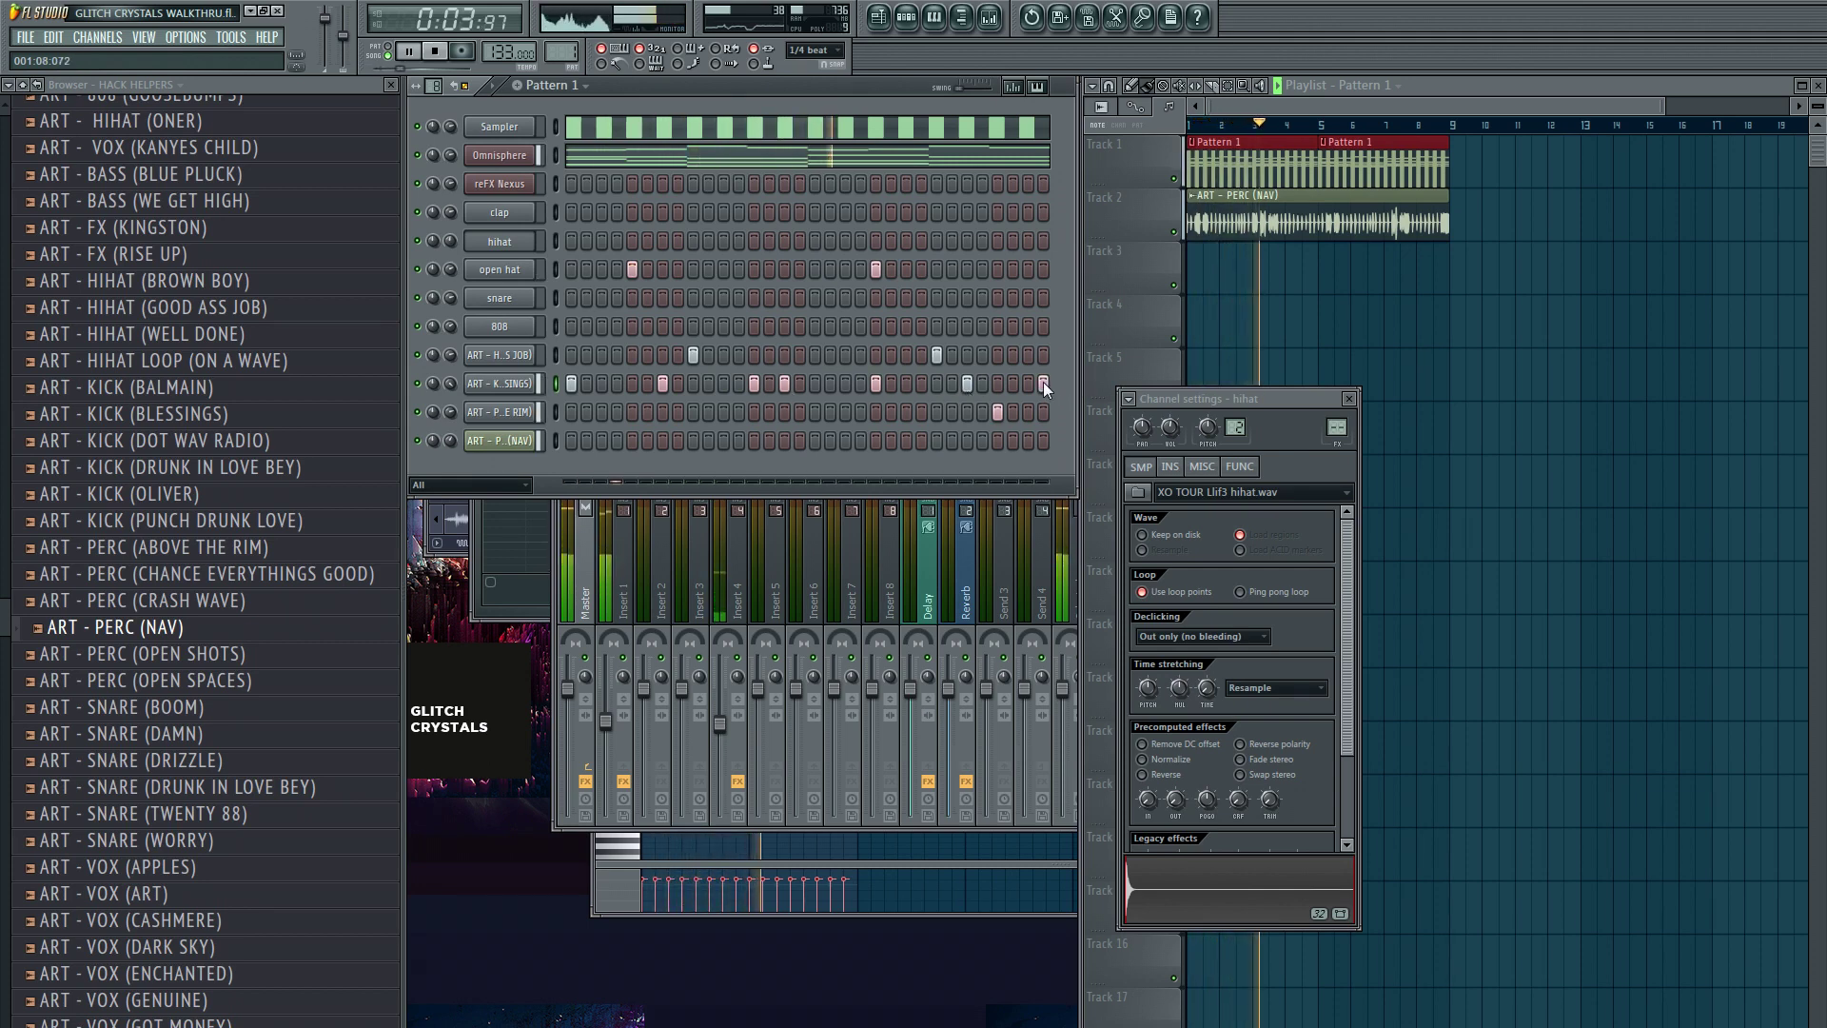
# - Copy the BLESSINGS kick steps to the 808 channel and open the 808's channel settings
pyautogui.hotkey('ctrl', 'c')
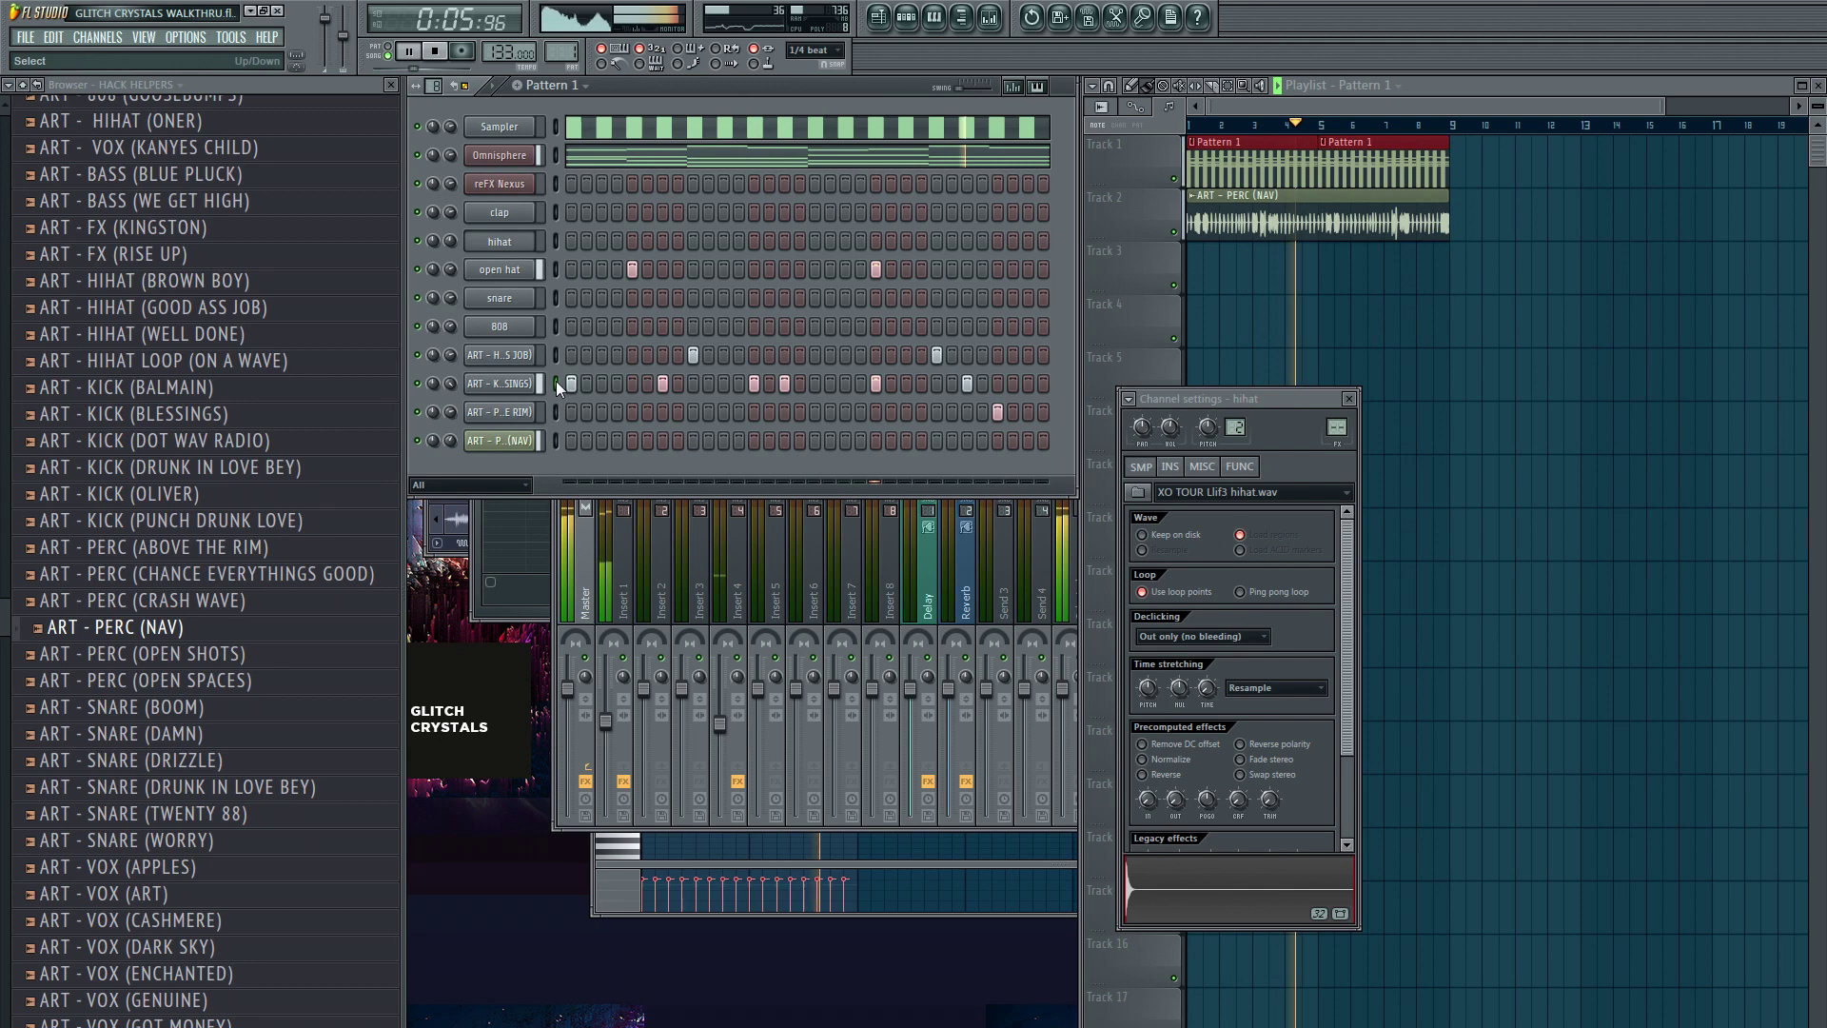
pyautogui.click(556, 325)
pyautogui.hotkey('ctrl', 'v')
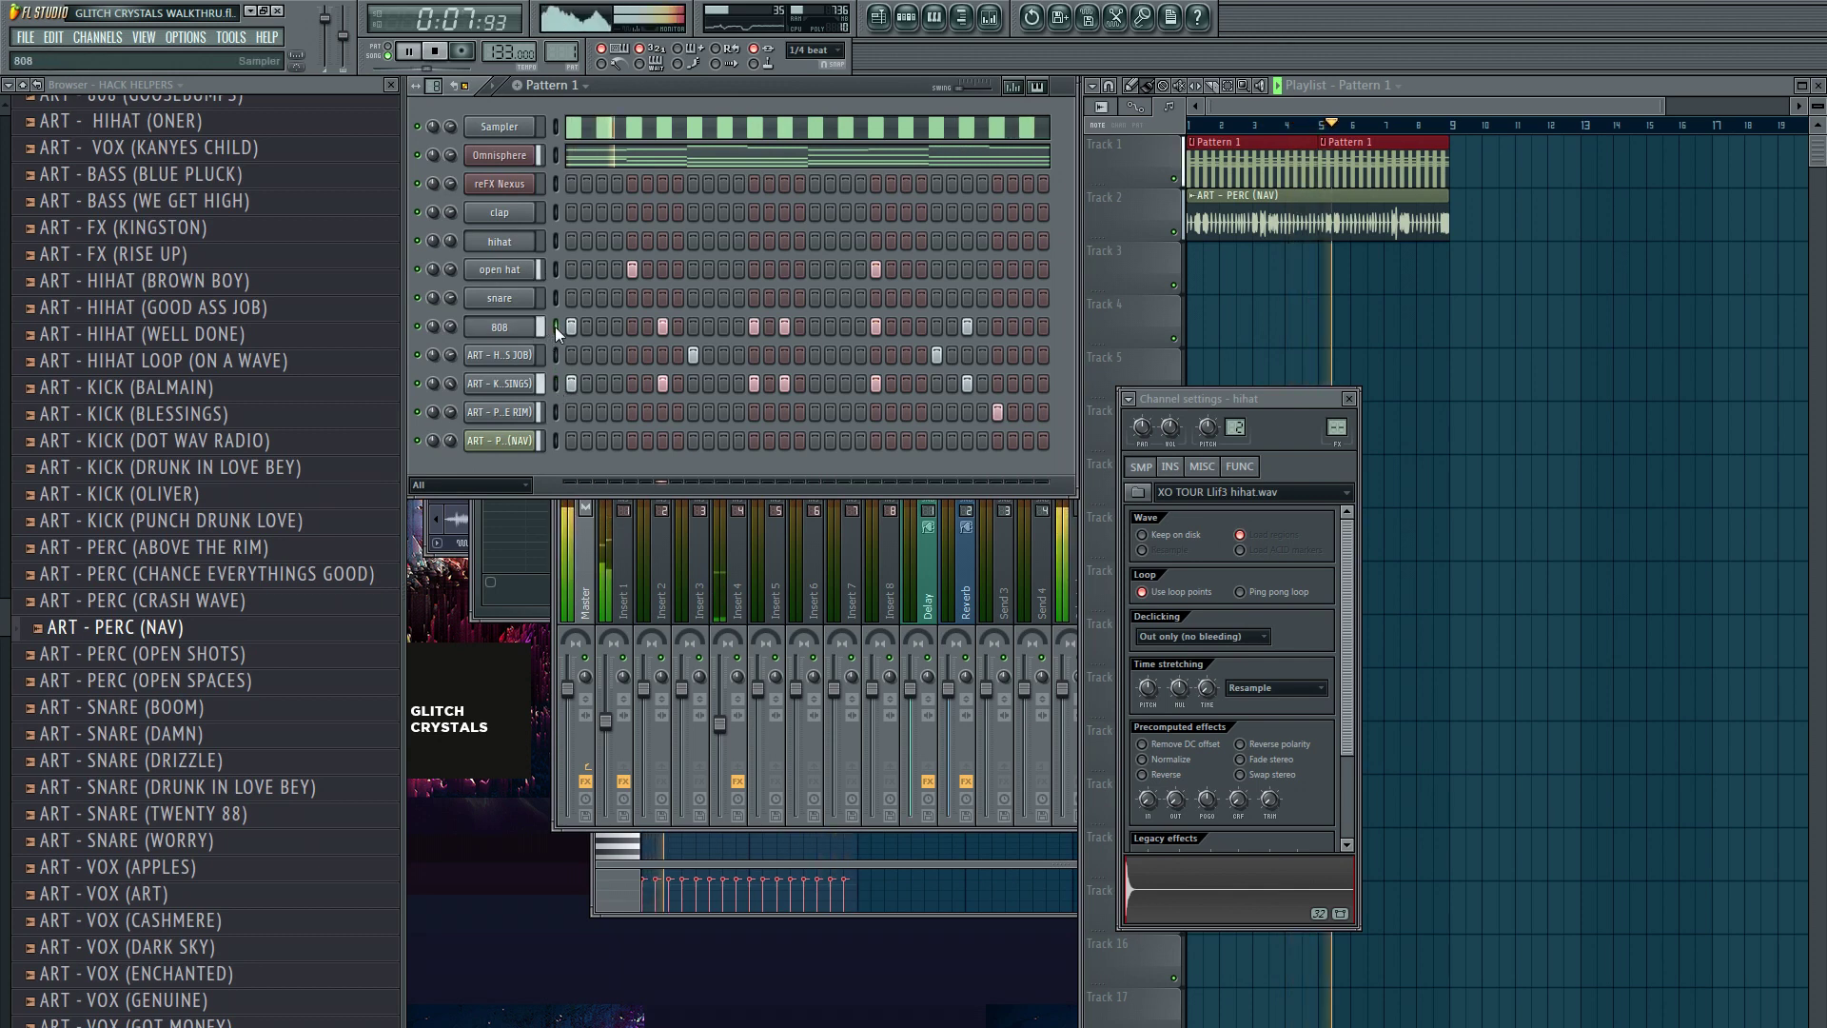
pyautogui.click(514, 328)
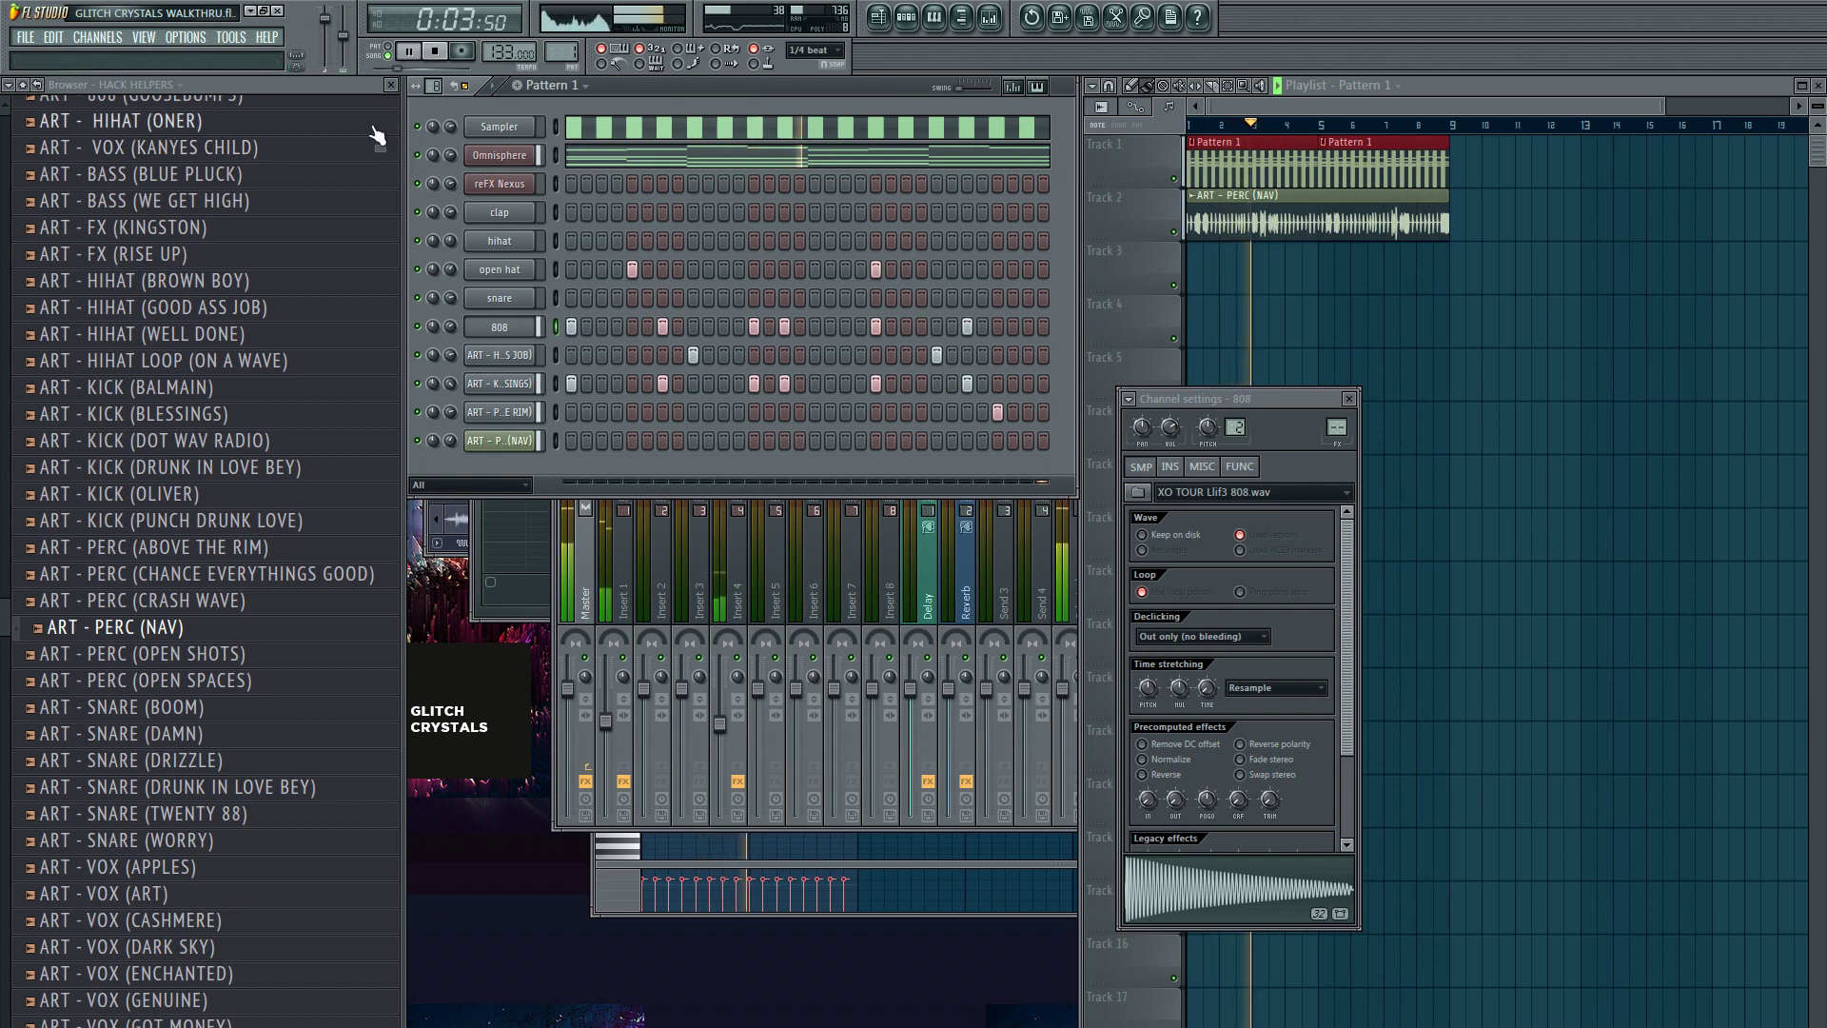
# - Check the reFX Nexus channel and mixer insert 1, and copy the Omnisphere melody notes into the reFX Nexus channel
pyautogui.click(490, 186)
pyautogui.click(516, 185)
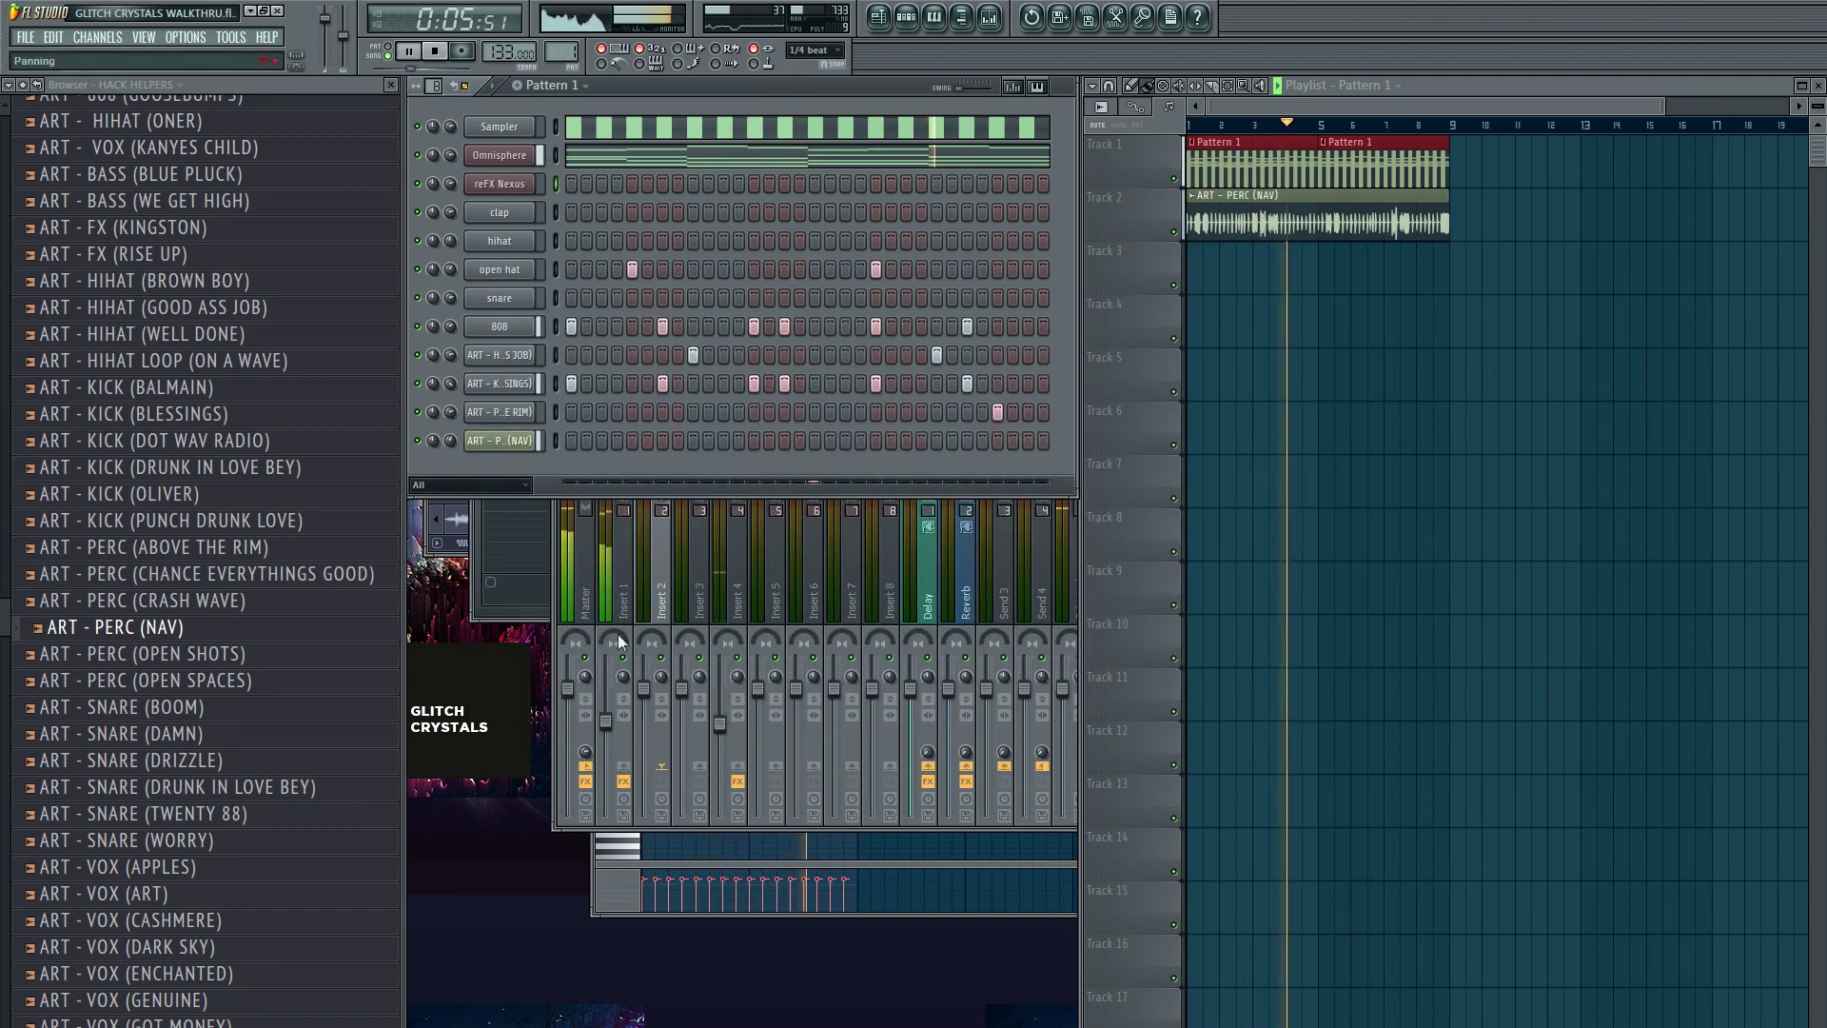
pyautogui.click(620, 619)
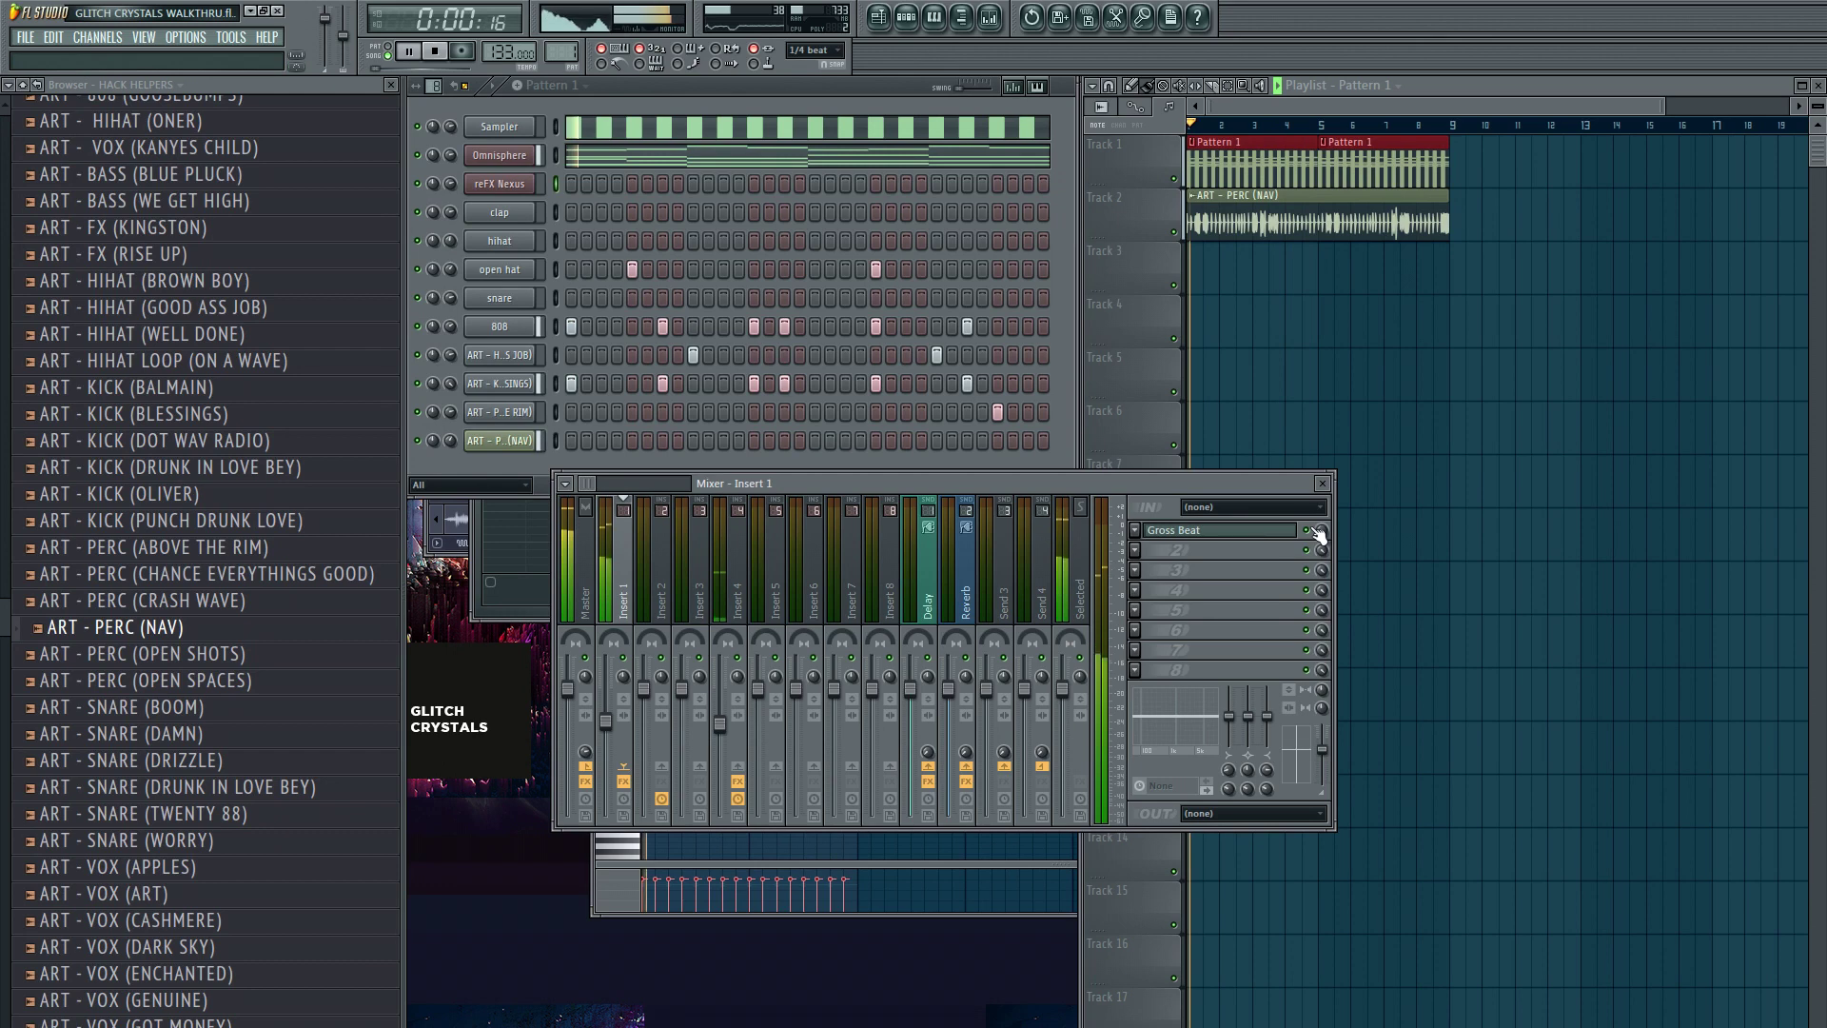
pyautogui.click(554, 153)
pyautogui.hotkey('ctrl', 'c')
pyautogui.click(557, 177)
pyautogui.hotkey('ctrl', 'v')
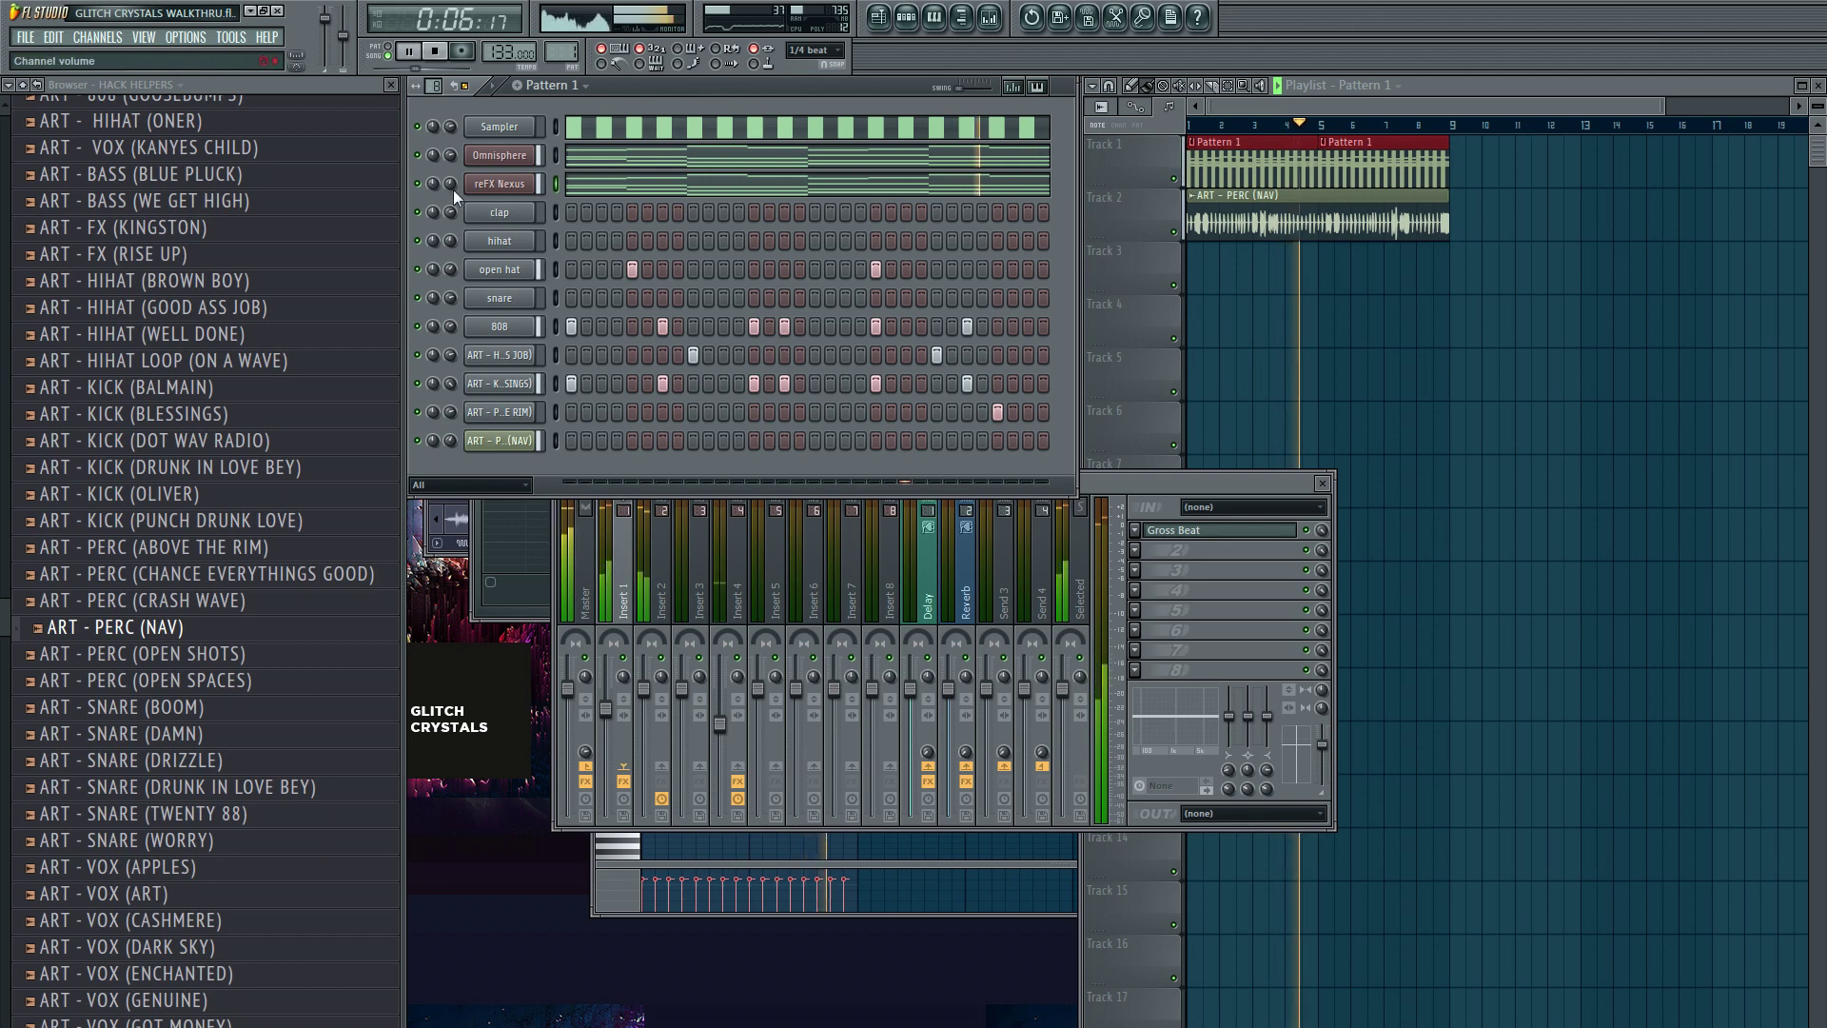
# - Lower the reFX Nexus channel volume to about 38%, turn mixer insert 2 down slightly, and stop playback
pyautogui.moveTo(453, 186); pyautogui.dragTo(453, 191)
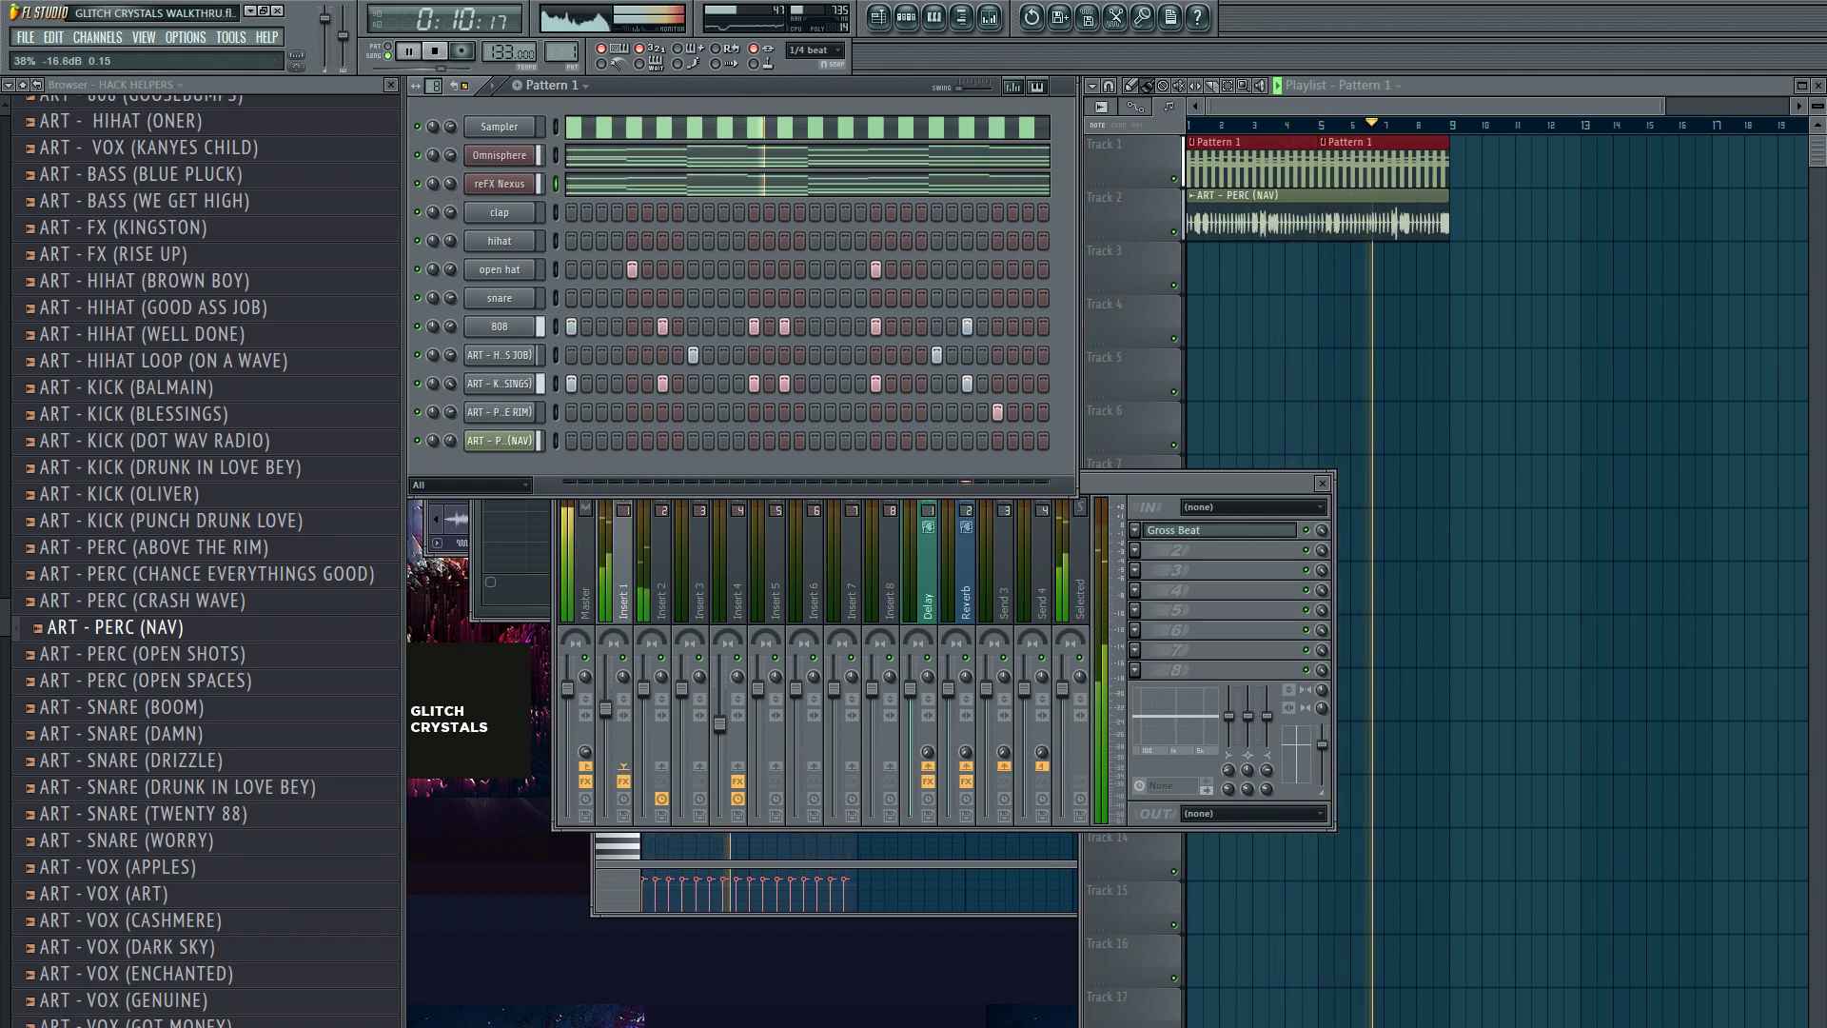
pyautogui.click(661, 687)
pyautogui.press('space')
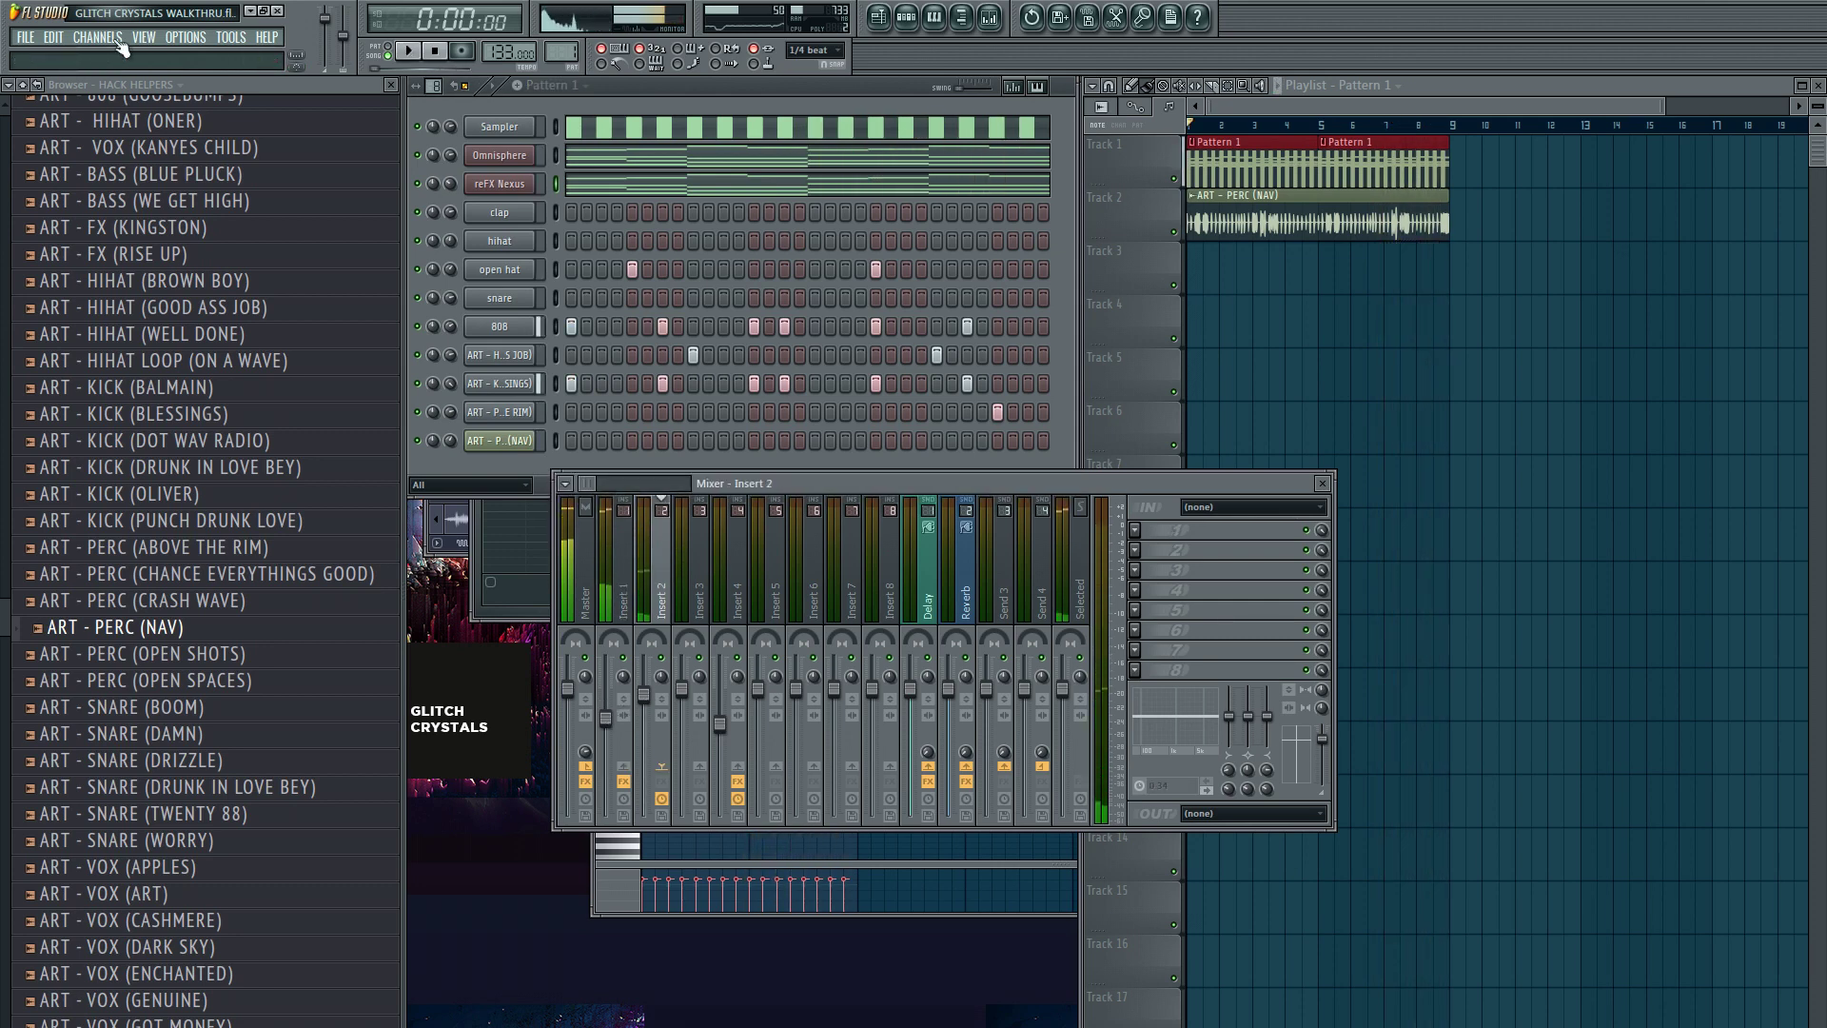
# - Check the audio device settings, close them, and restart song playback
pyautogui.press('F10')
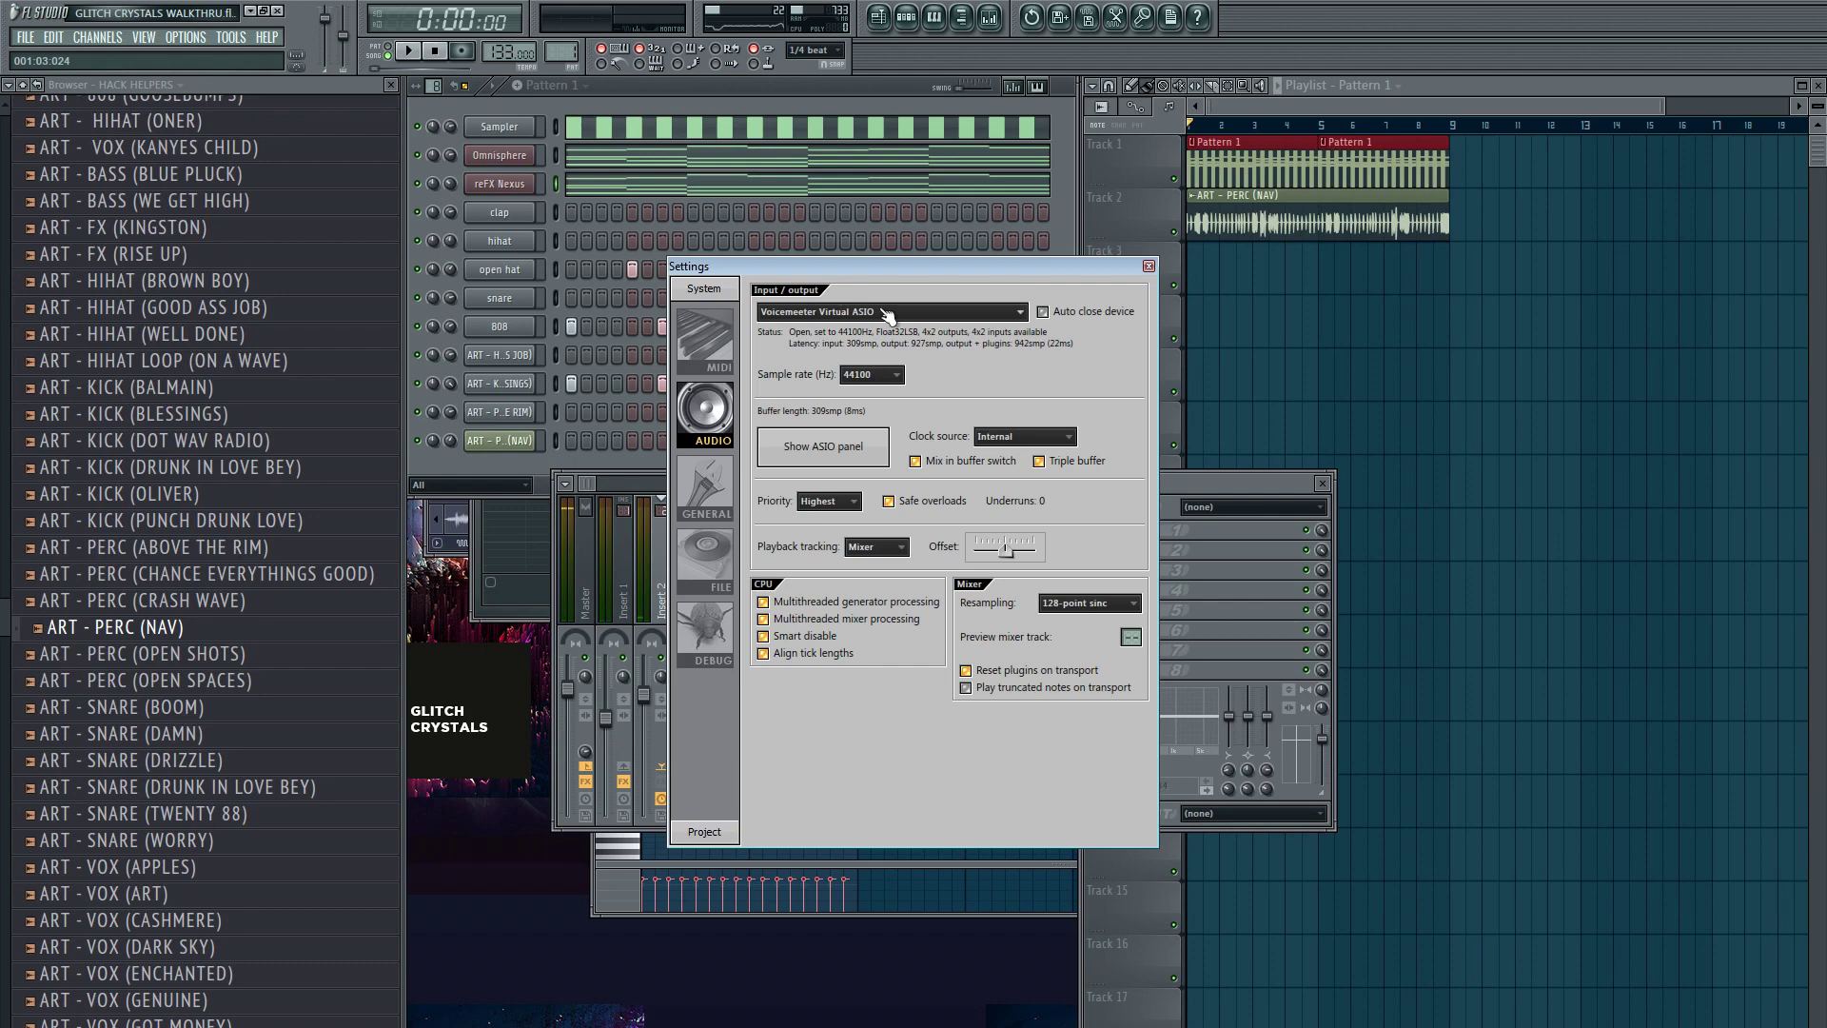
pyautogui.click(1149, 267)
pyautogui.press('space')
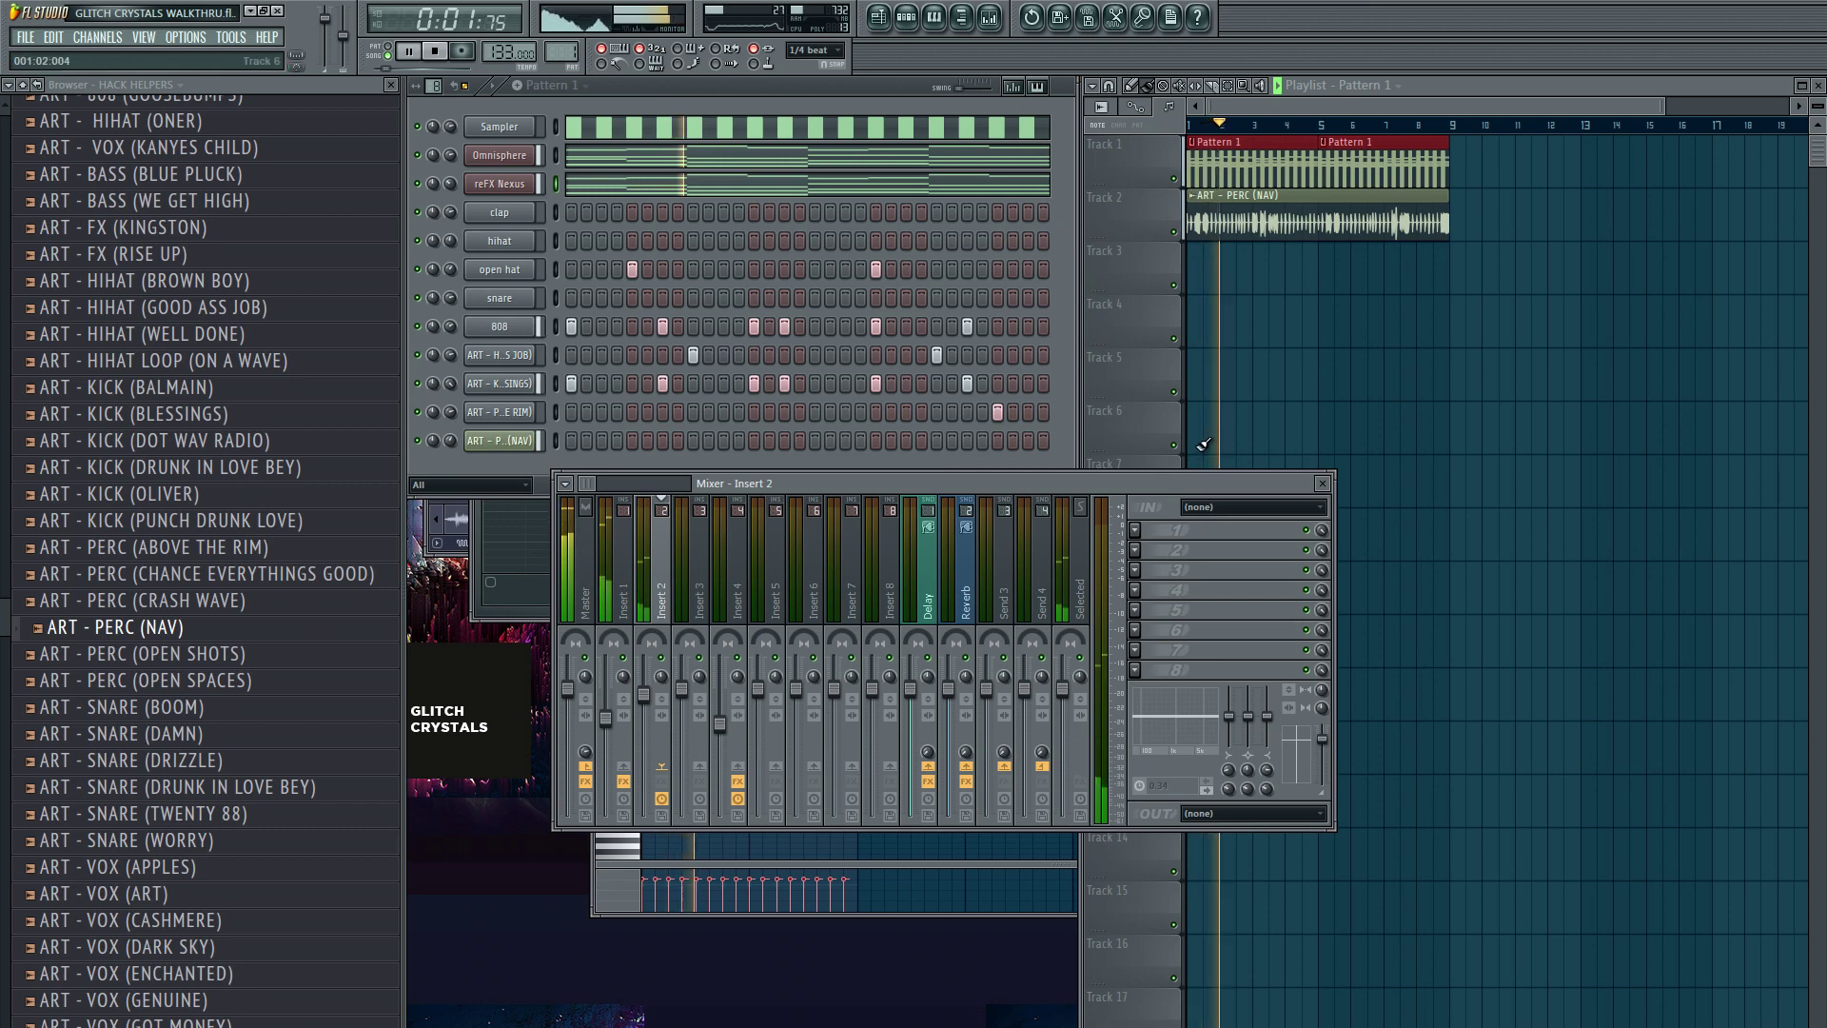
# - Audition the vox and snare samples, and replace the ART - HIHAT (GOOD ASS JOB) channel's sample with ART - SNARE (DRUNK IN LOVE BEY)
pyautogui.press('F9')
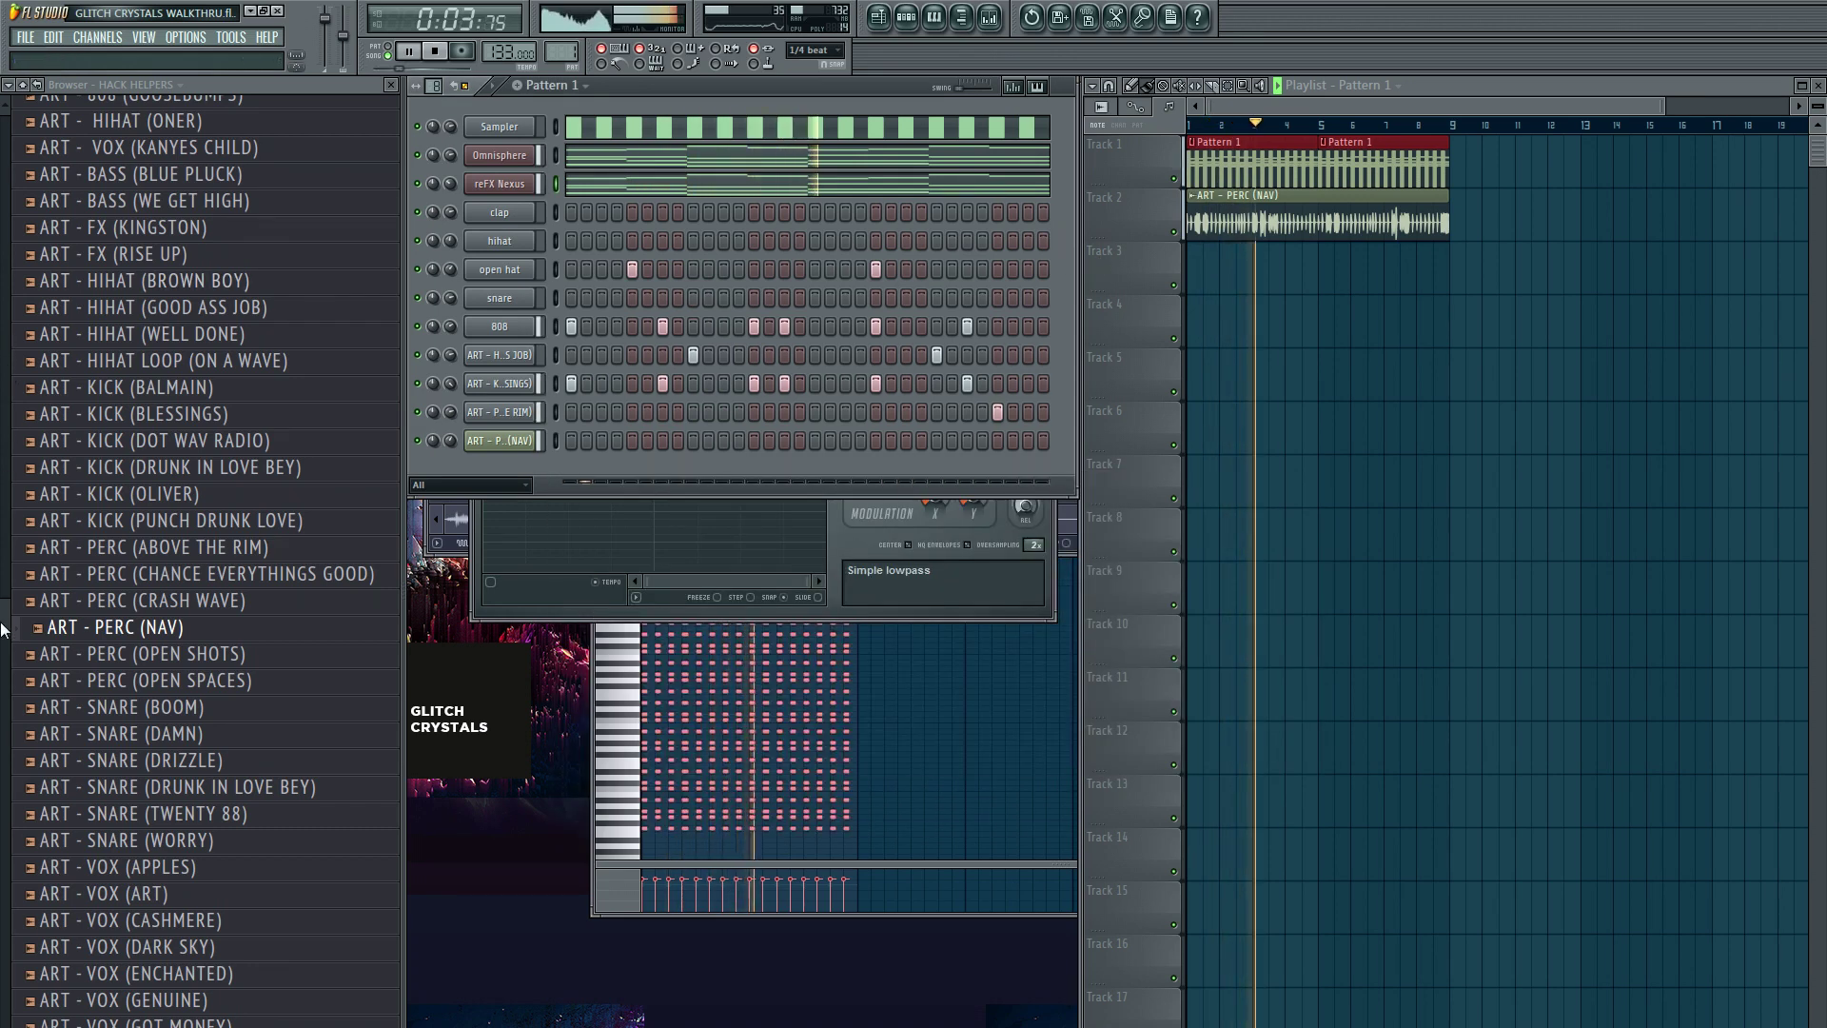
pyautogui.scroll(-5, 4, 628)
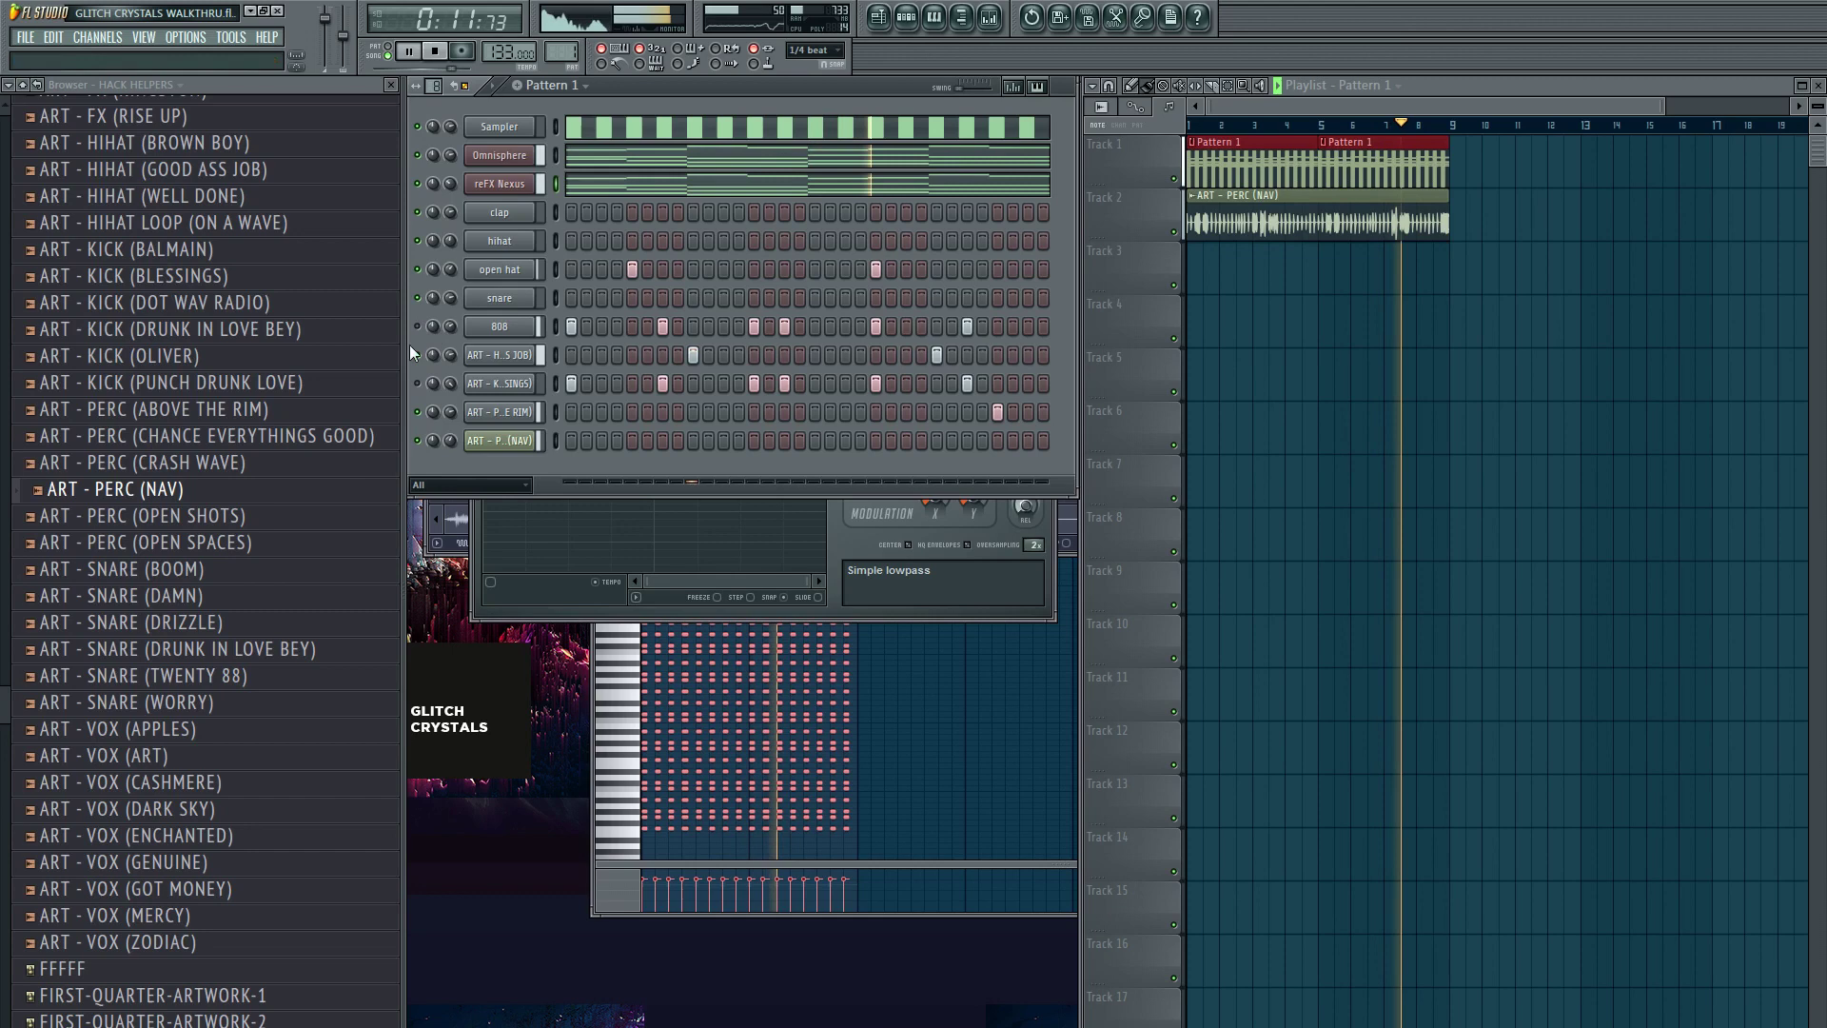
pyautogui.click(177, 784)
pyautogui.click(170, 677)
pyautogui.click(191, 653)
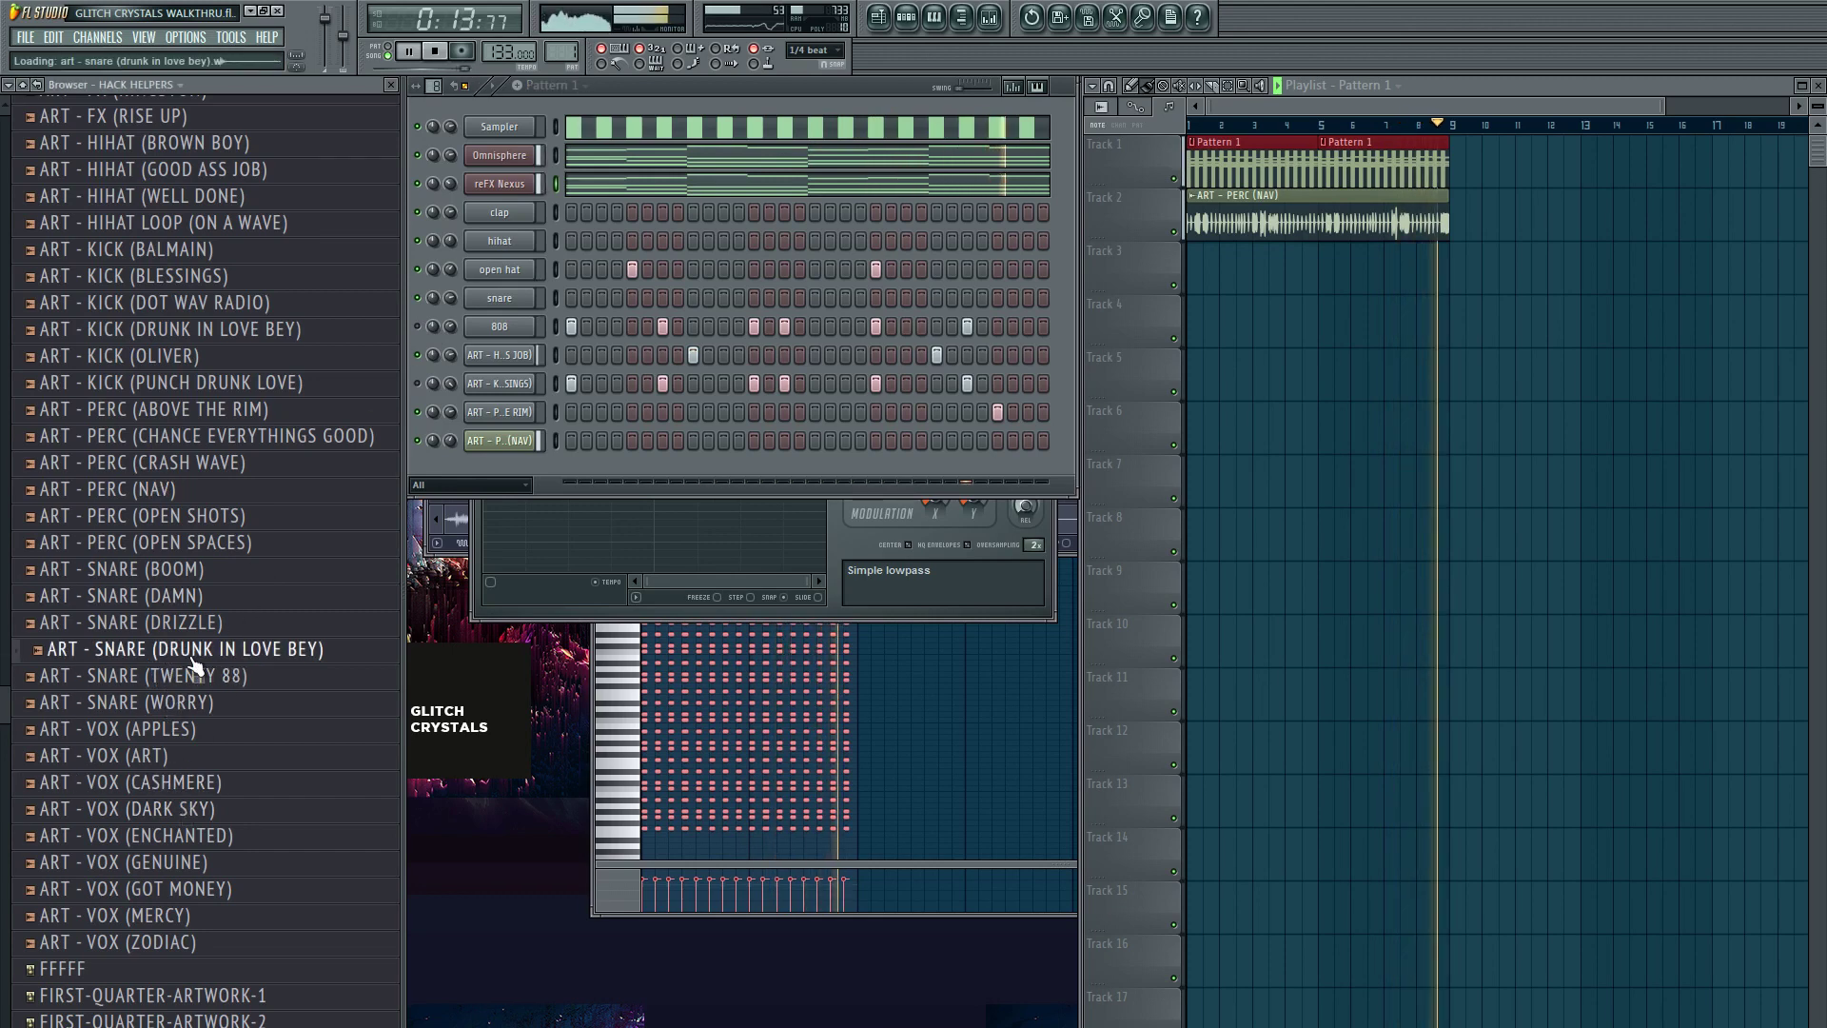
pyautogui.moveTo(190, 651); pyautogui.dragTo(506, 355)
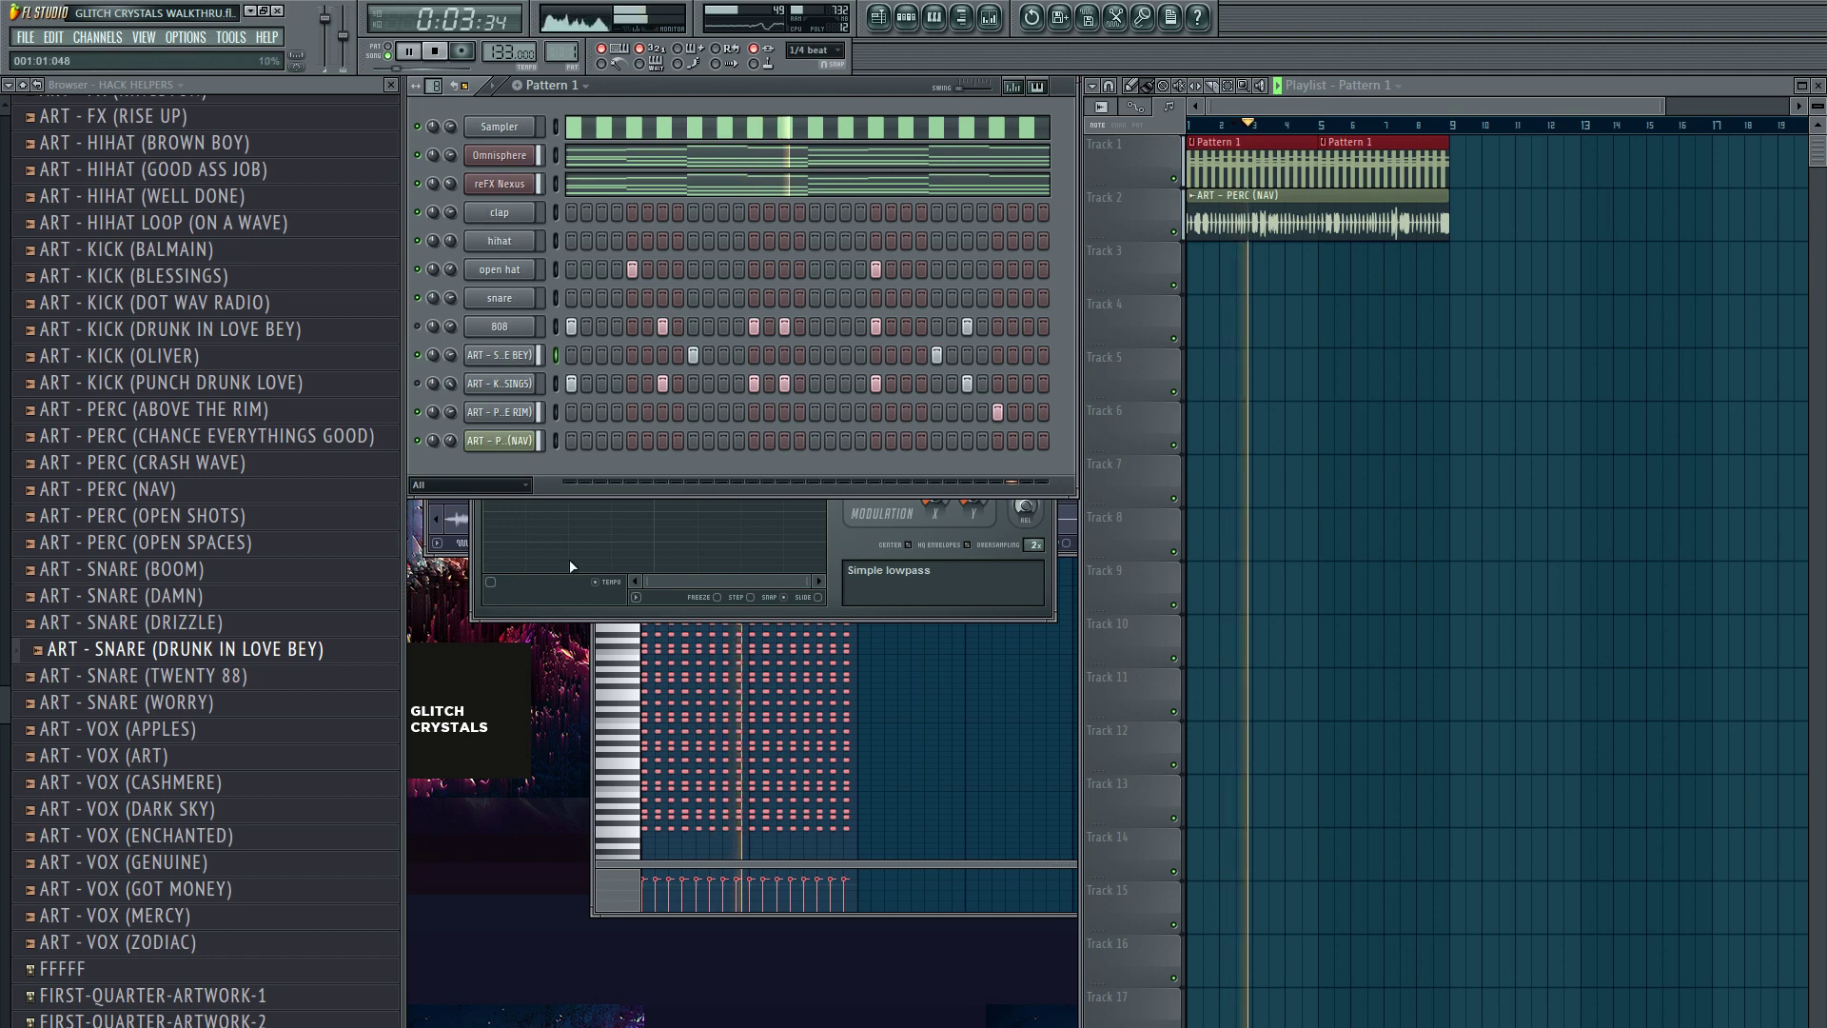
# - Lower the Gross Beat mix level on mixer insert 1 to 82% and close the mixer
pyautogui.press('F9')
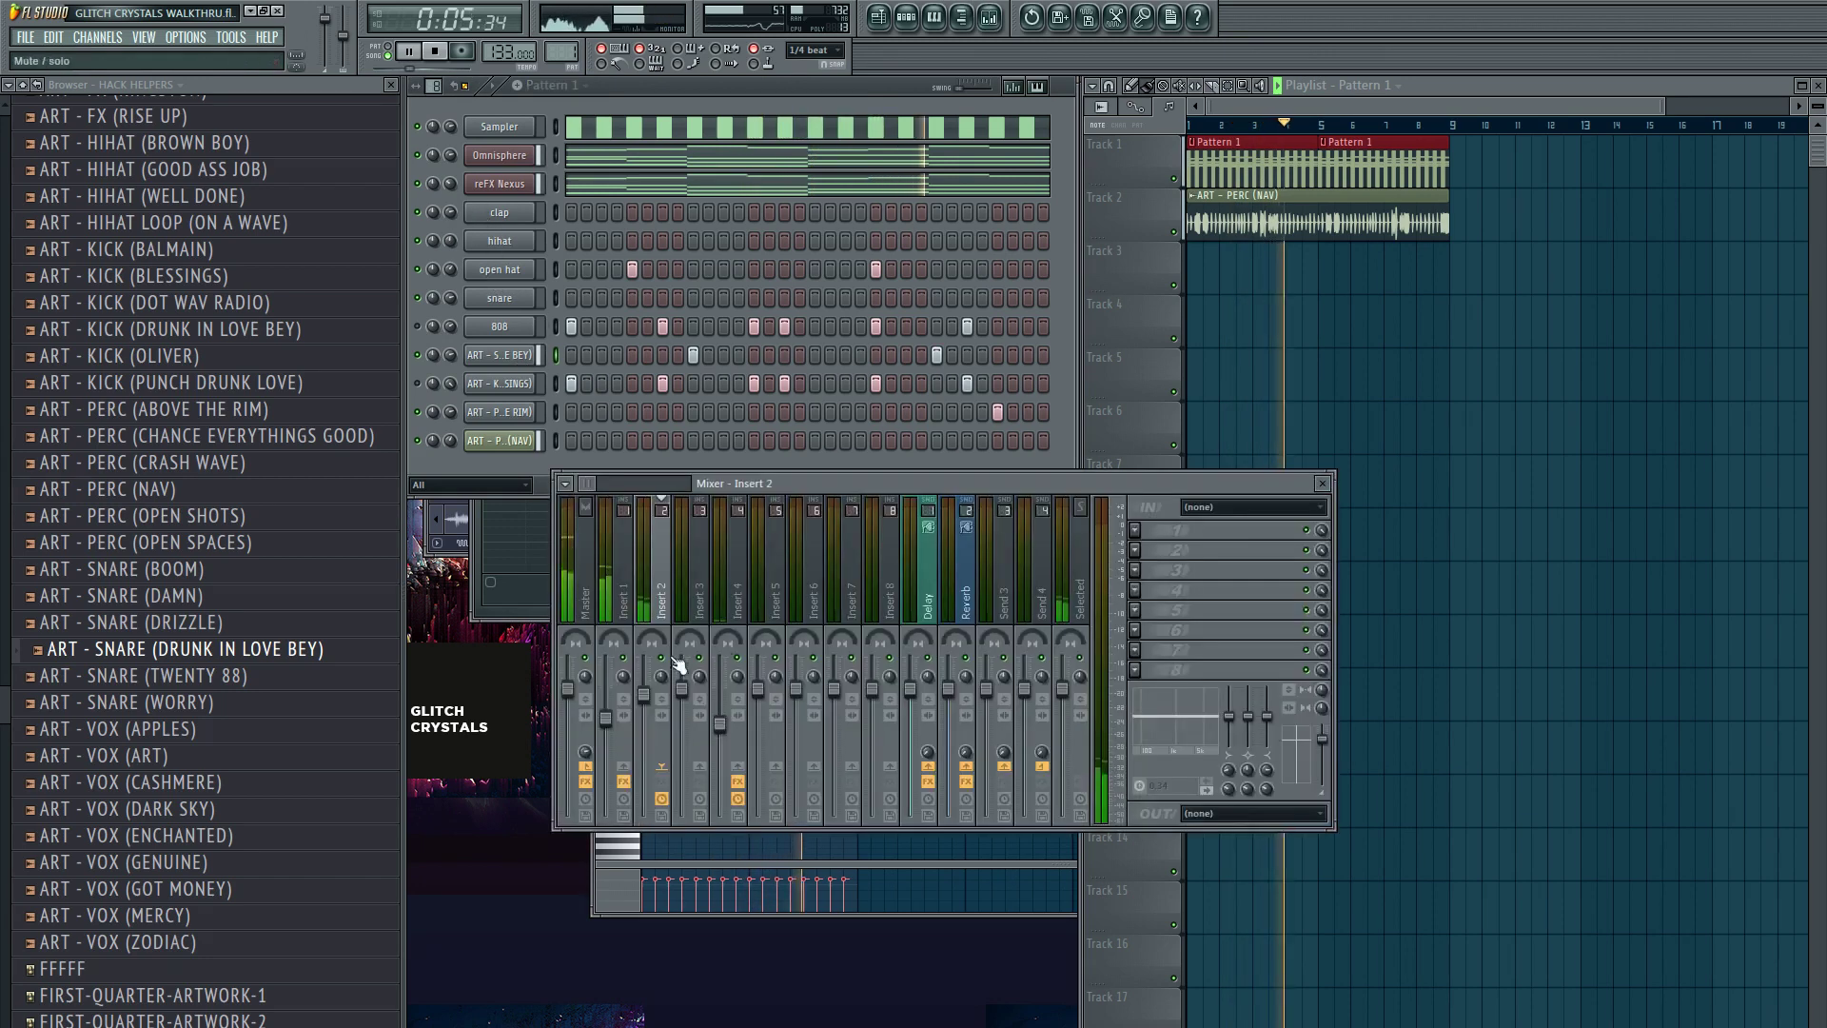
pyautogui.click(628, 581)
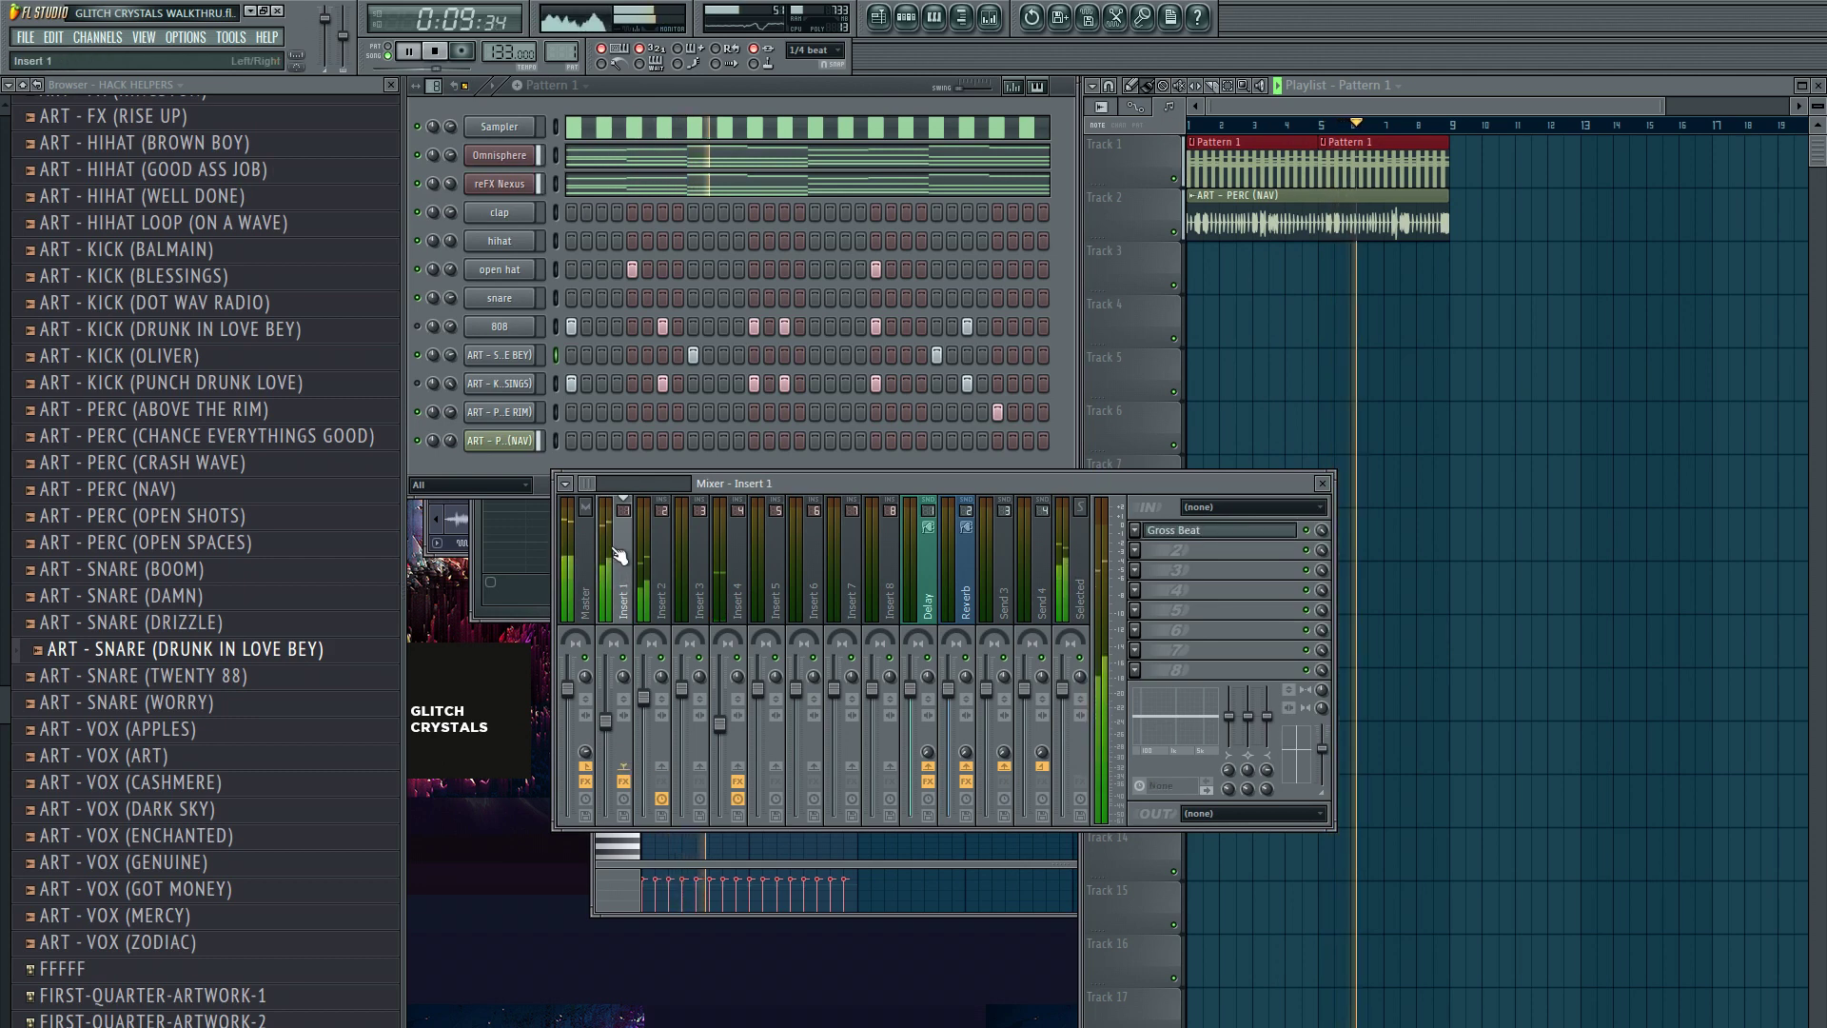
pyautogui.moveTo(1321, 529); pyautogui.dragTo(1321, 547)
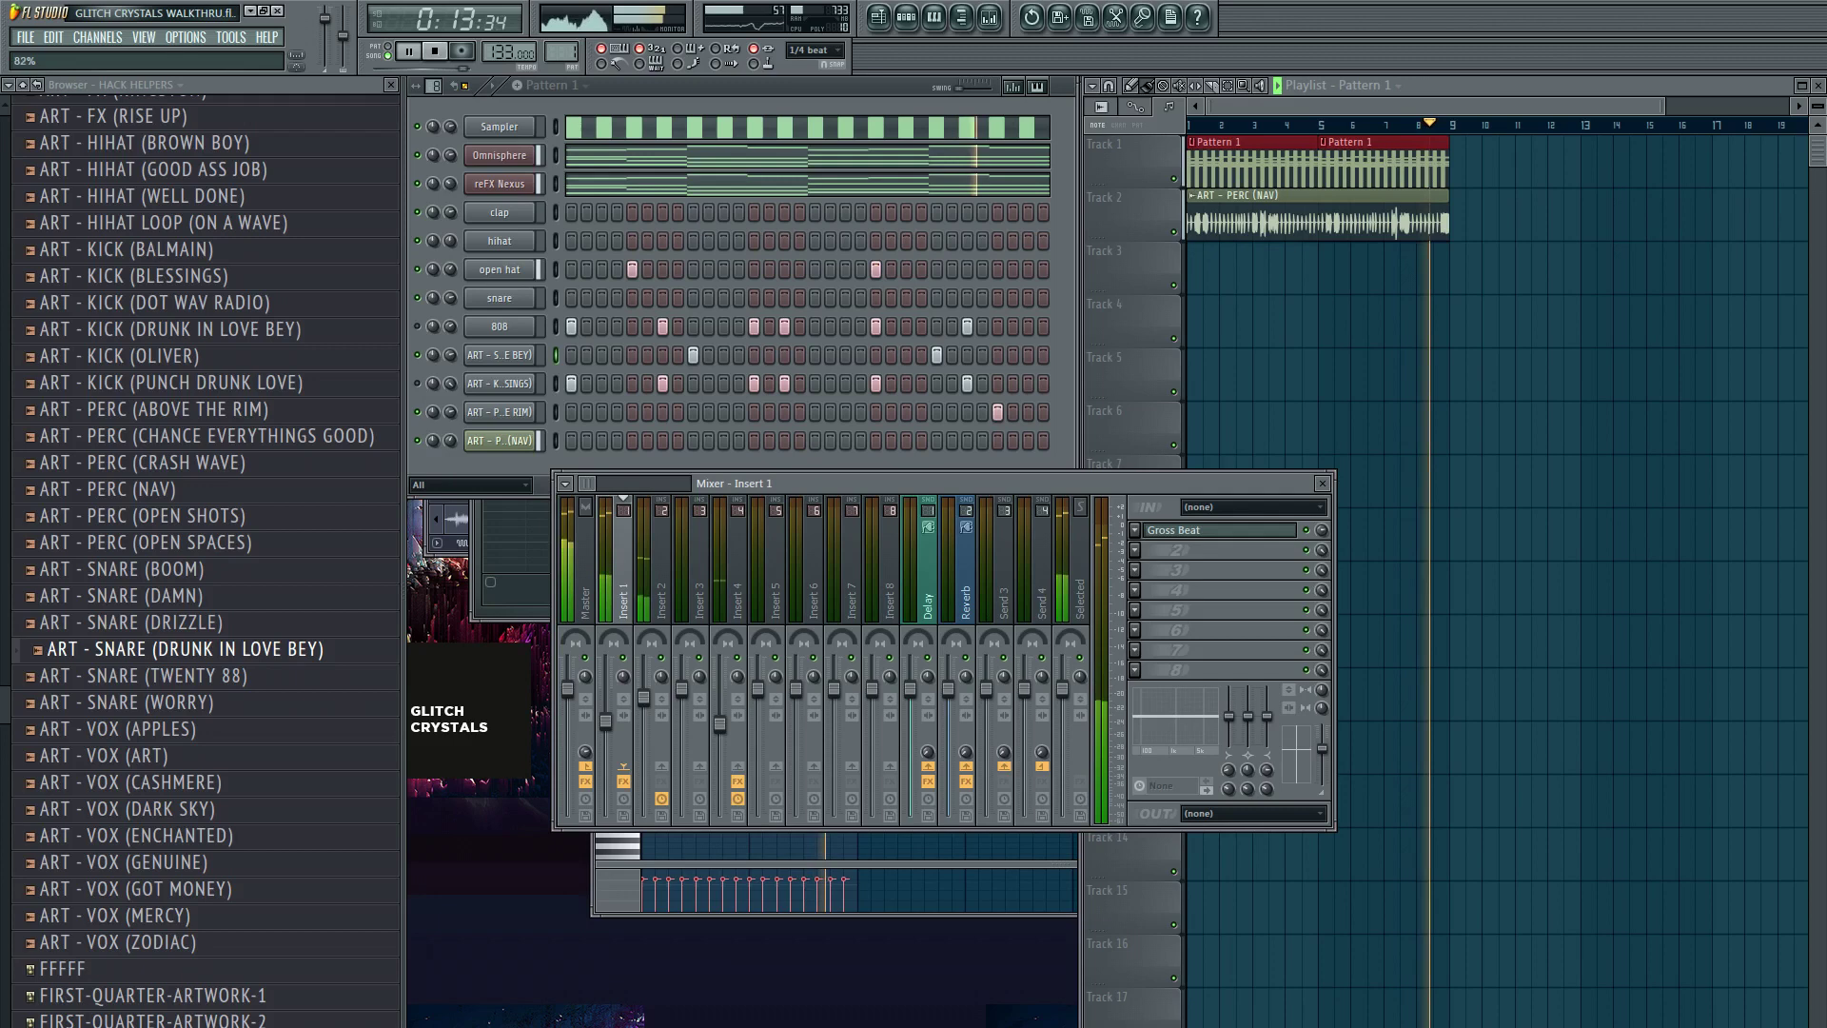
pyautogui.click(1322, 483)
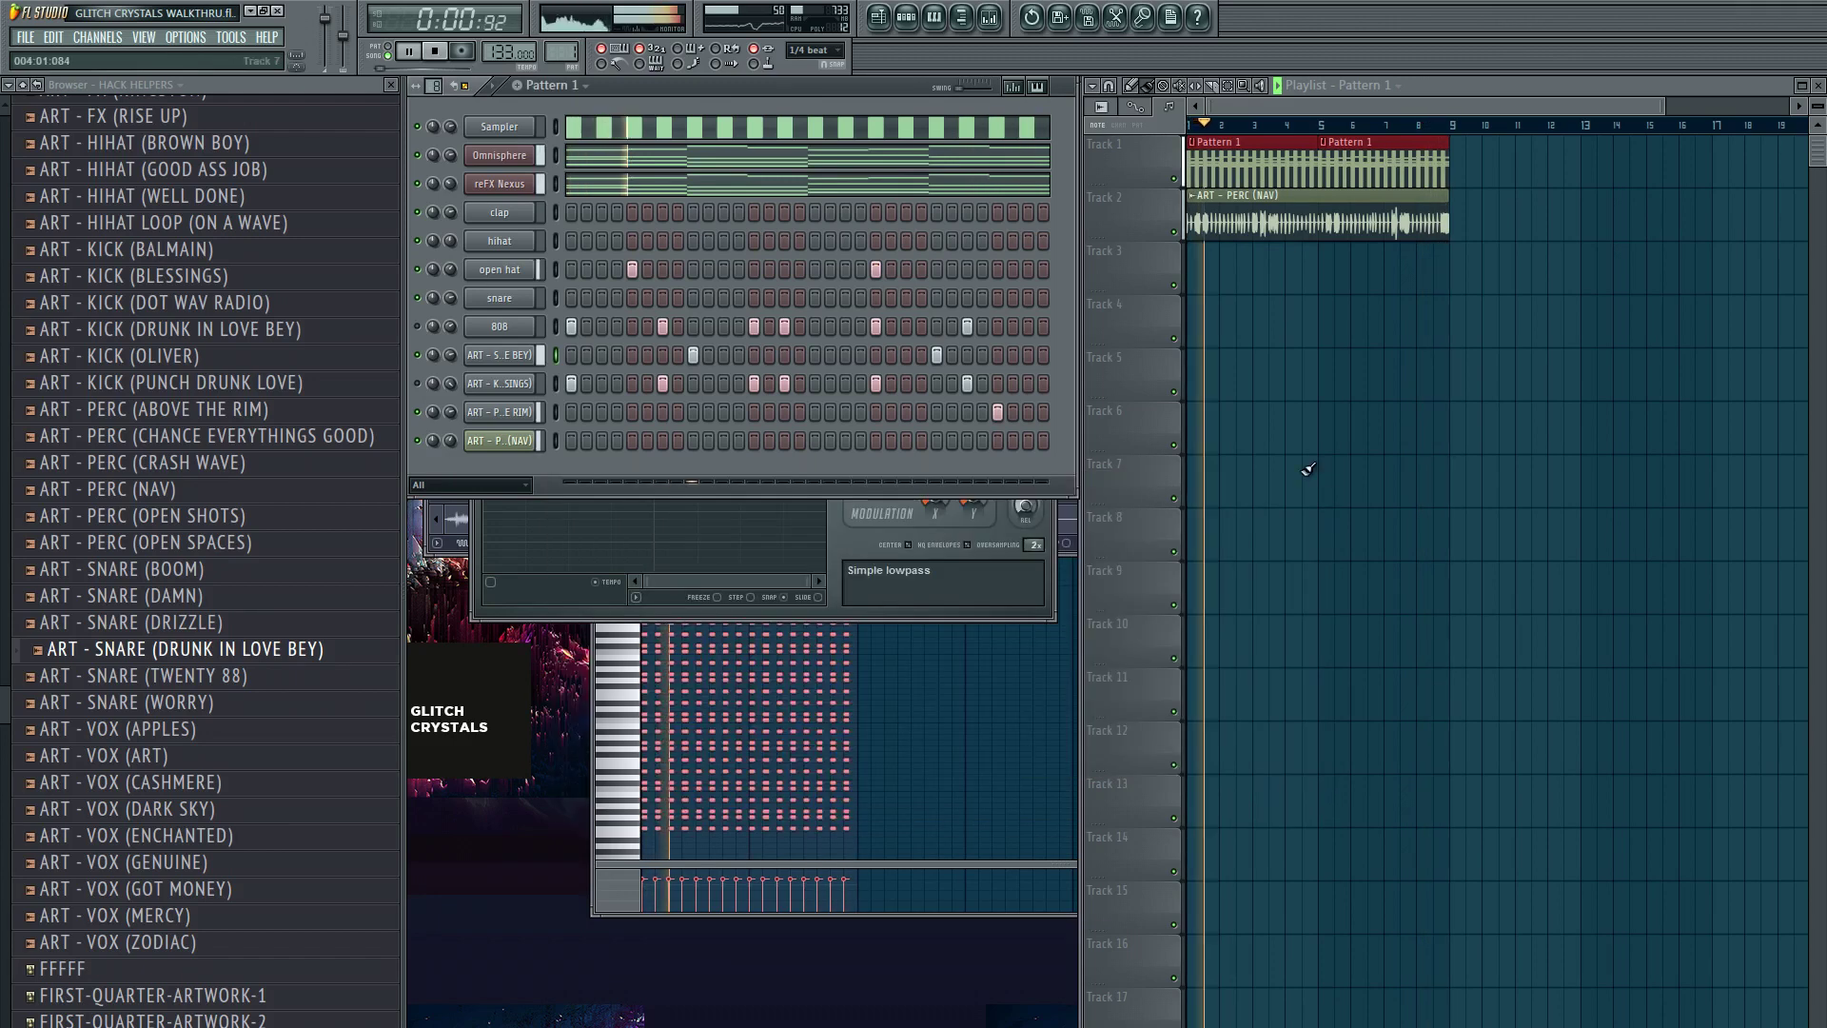
# - Try the ART - SNARE samples TWENTY 88, DAMN and DRIZZLE in place of the ART - SNARE (DRUNK IN LOVE BEY) channel's sample
pyautogui.press('F9')
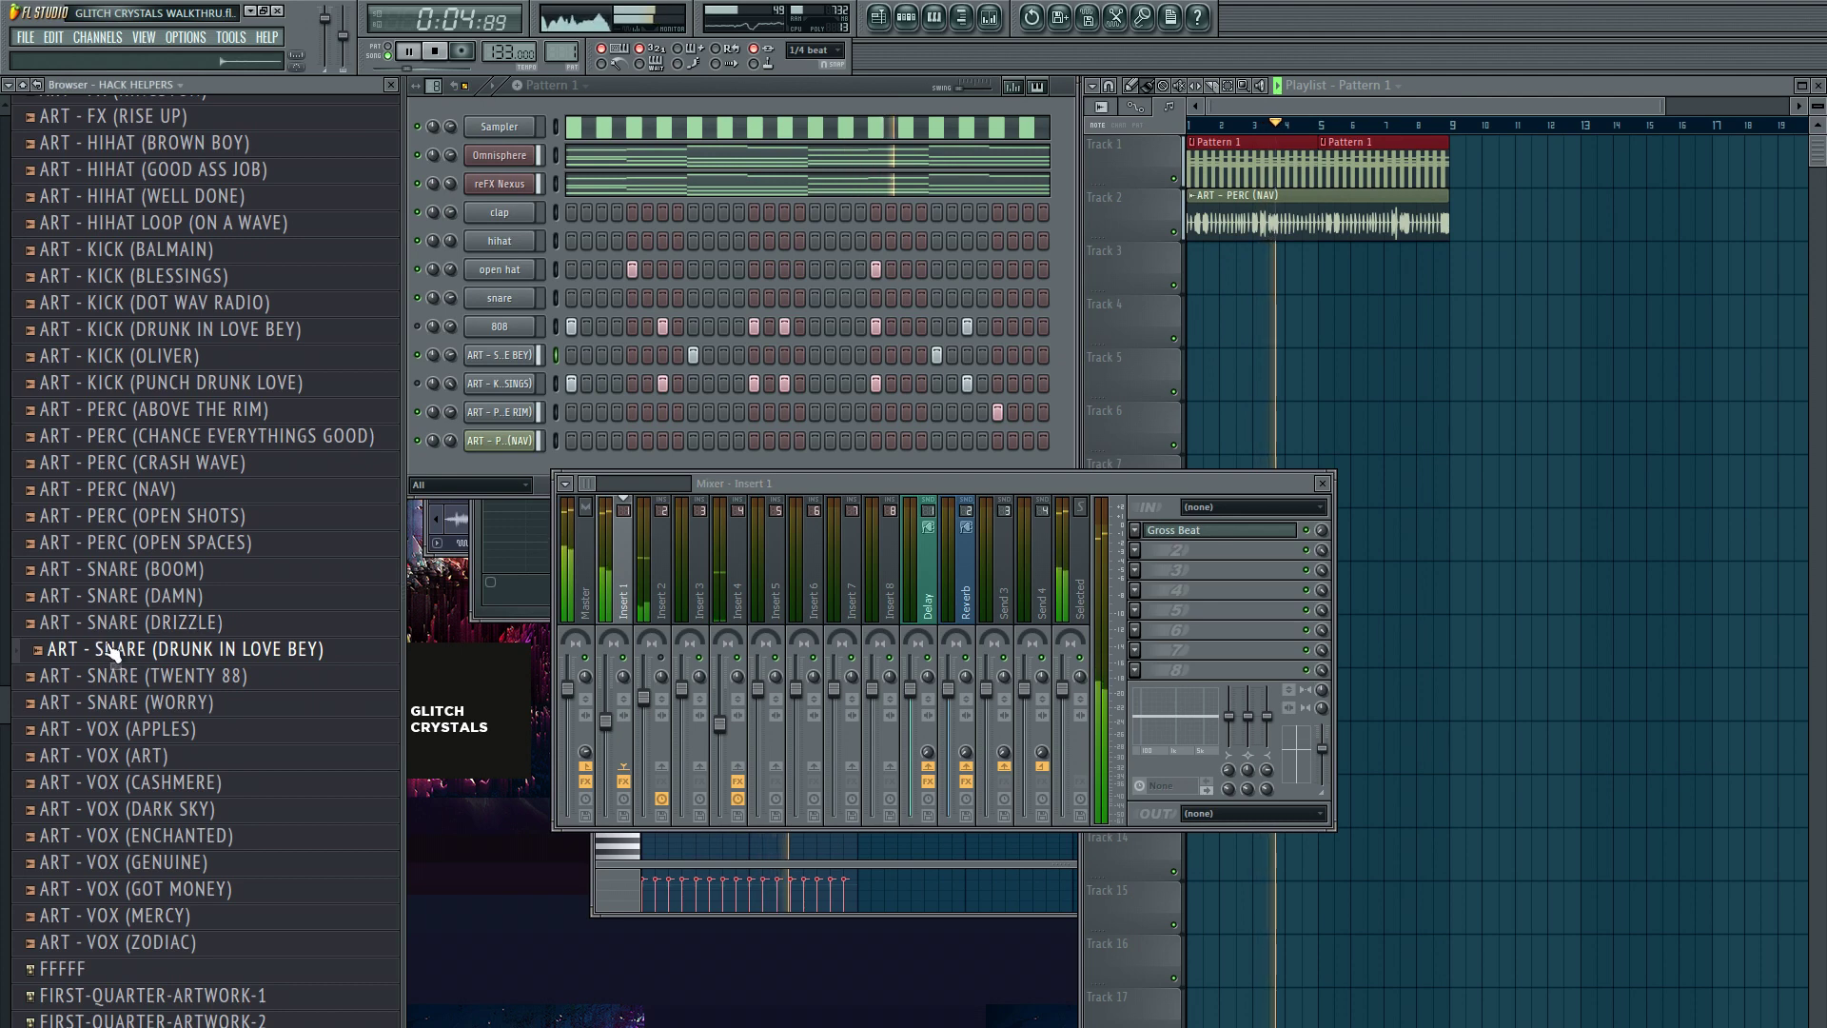
pyautogui.click(493, 356)
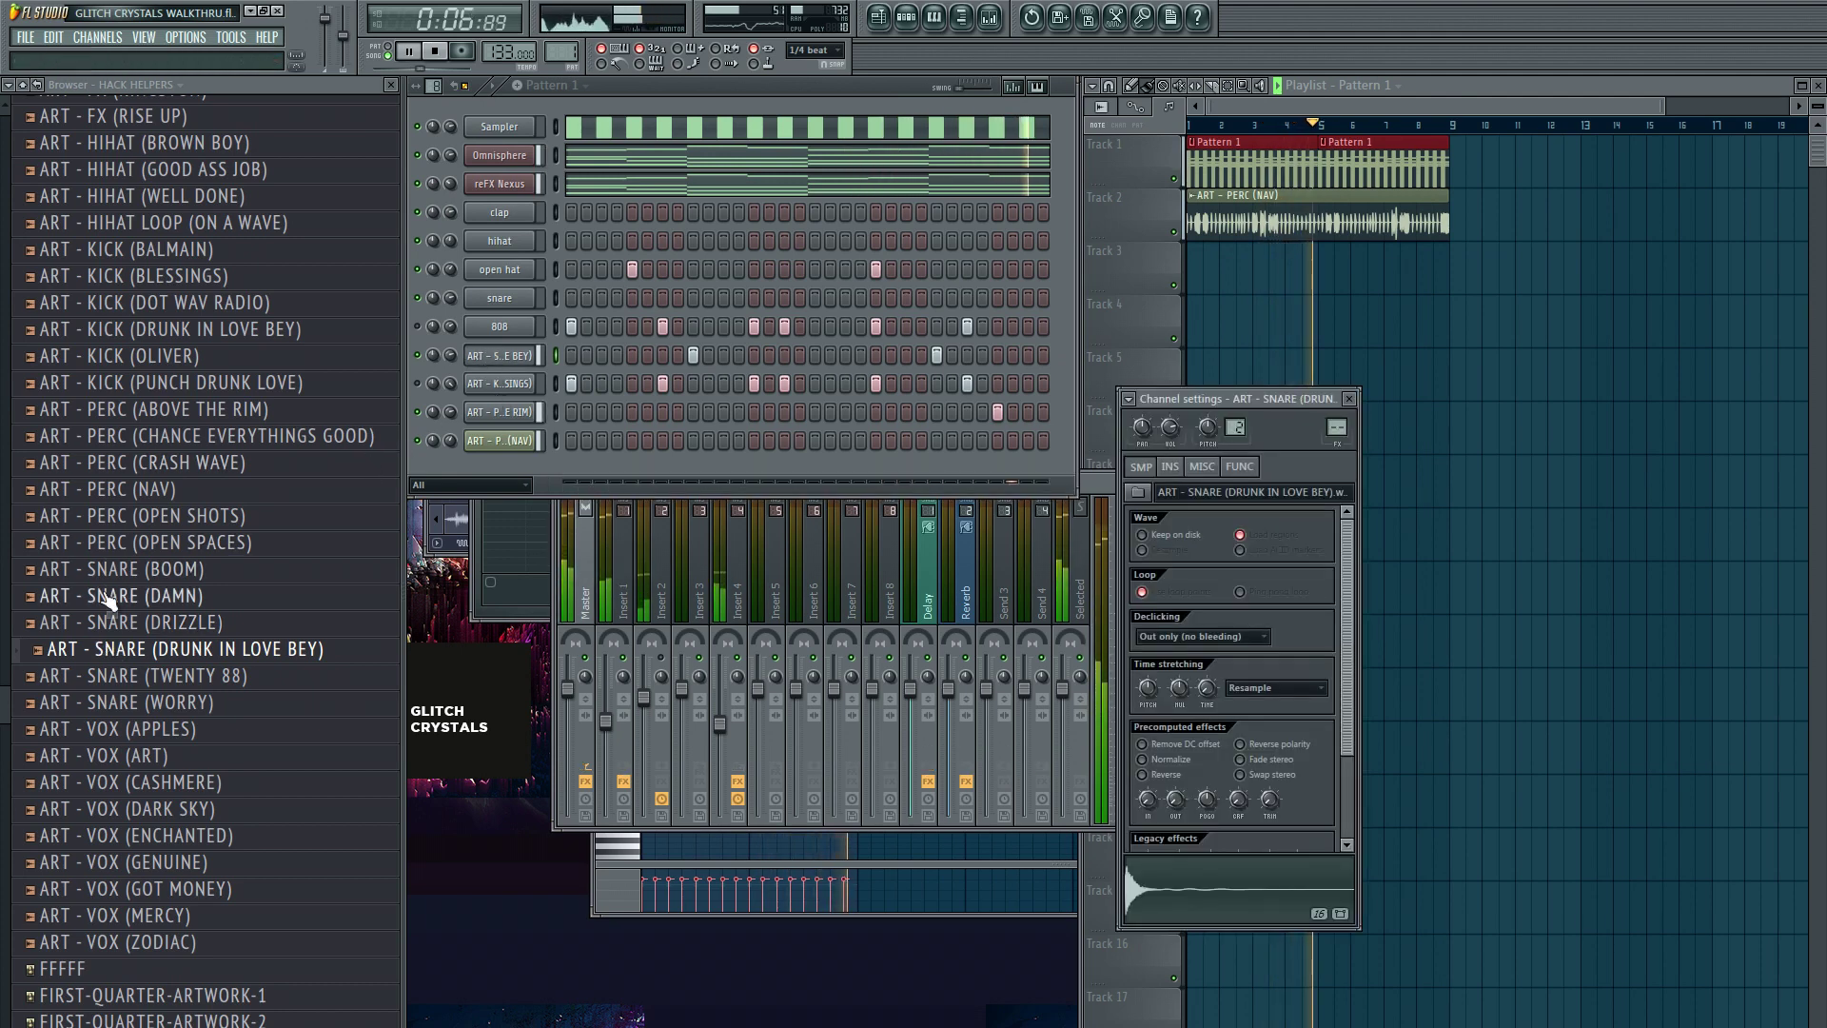
pyautogui.click(149, 678)
pyautogui.click(162, 703)
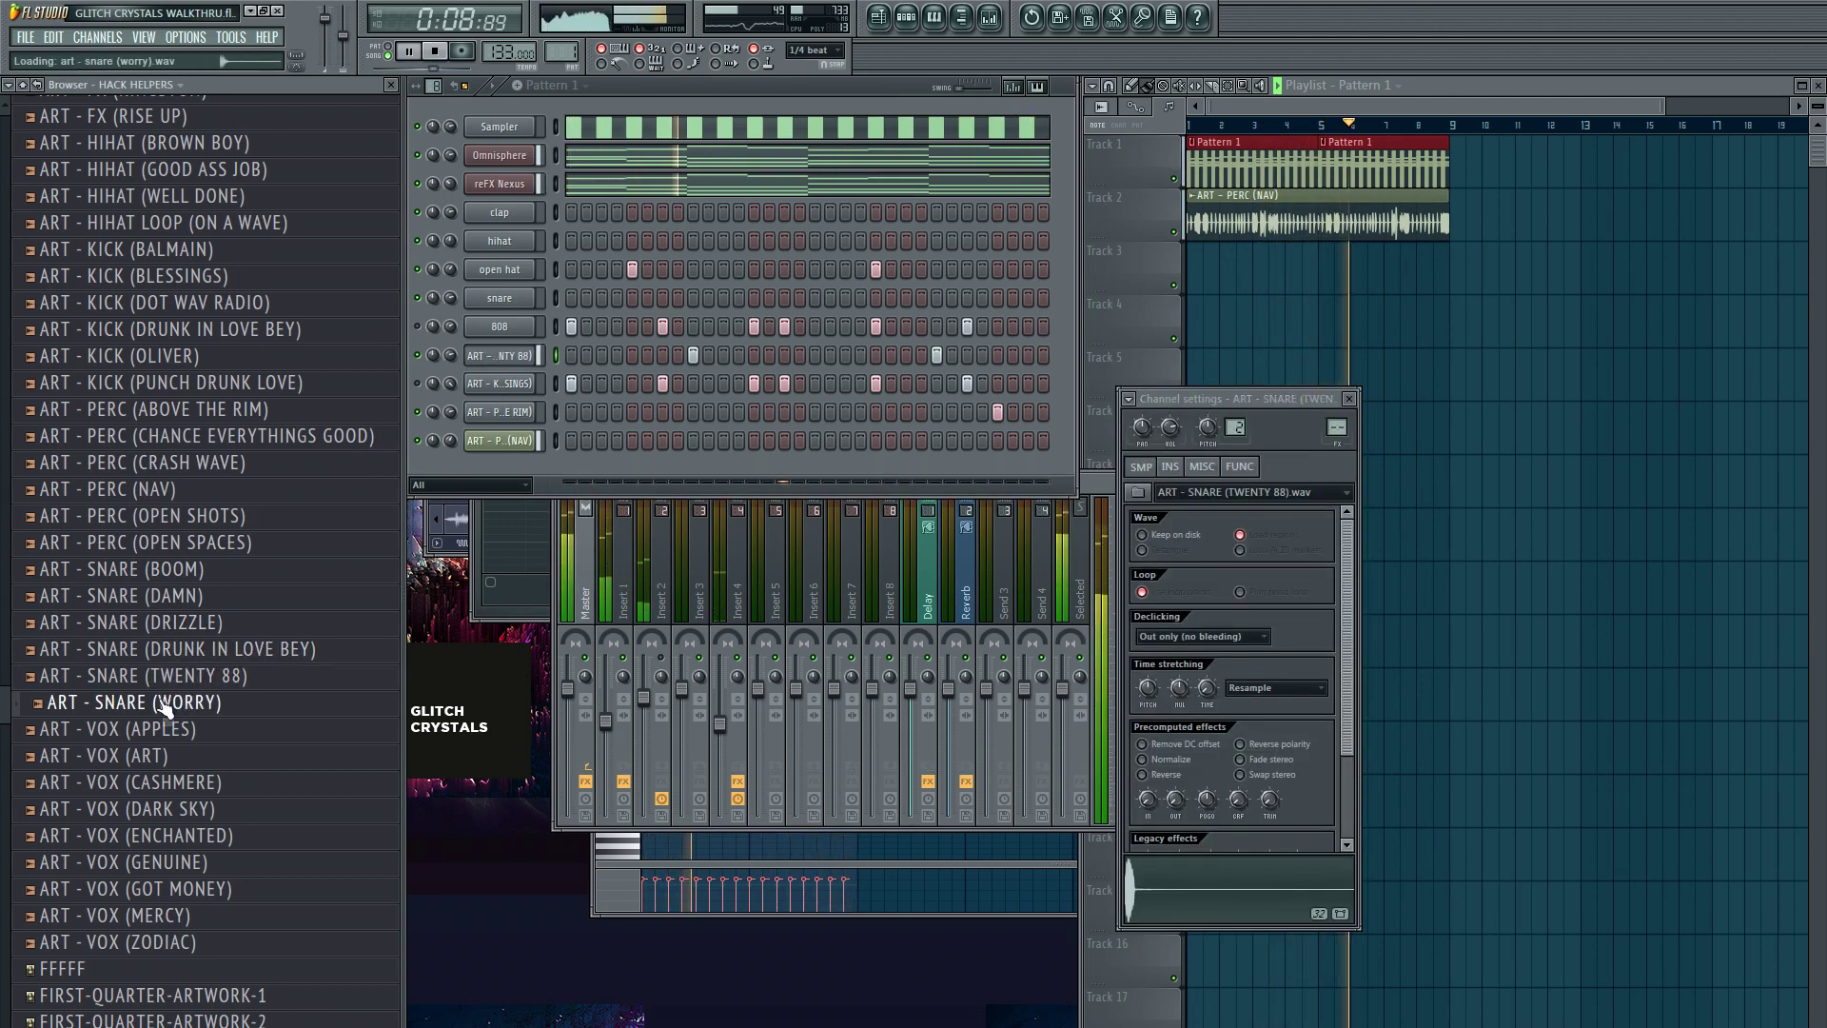
pyautogui.click(176, 597)
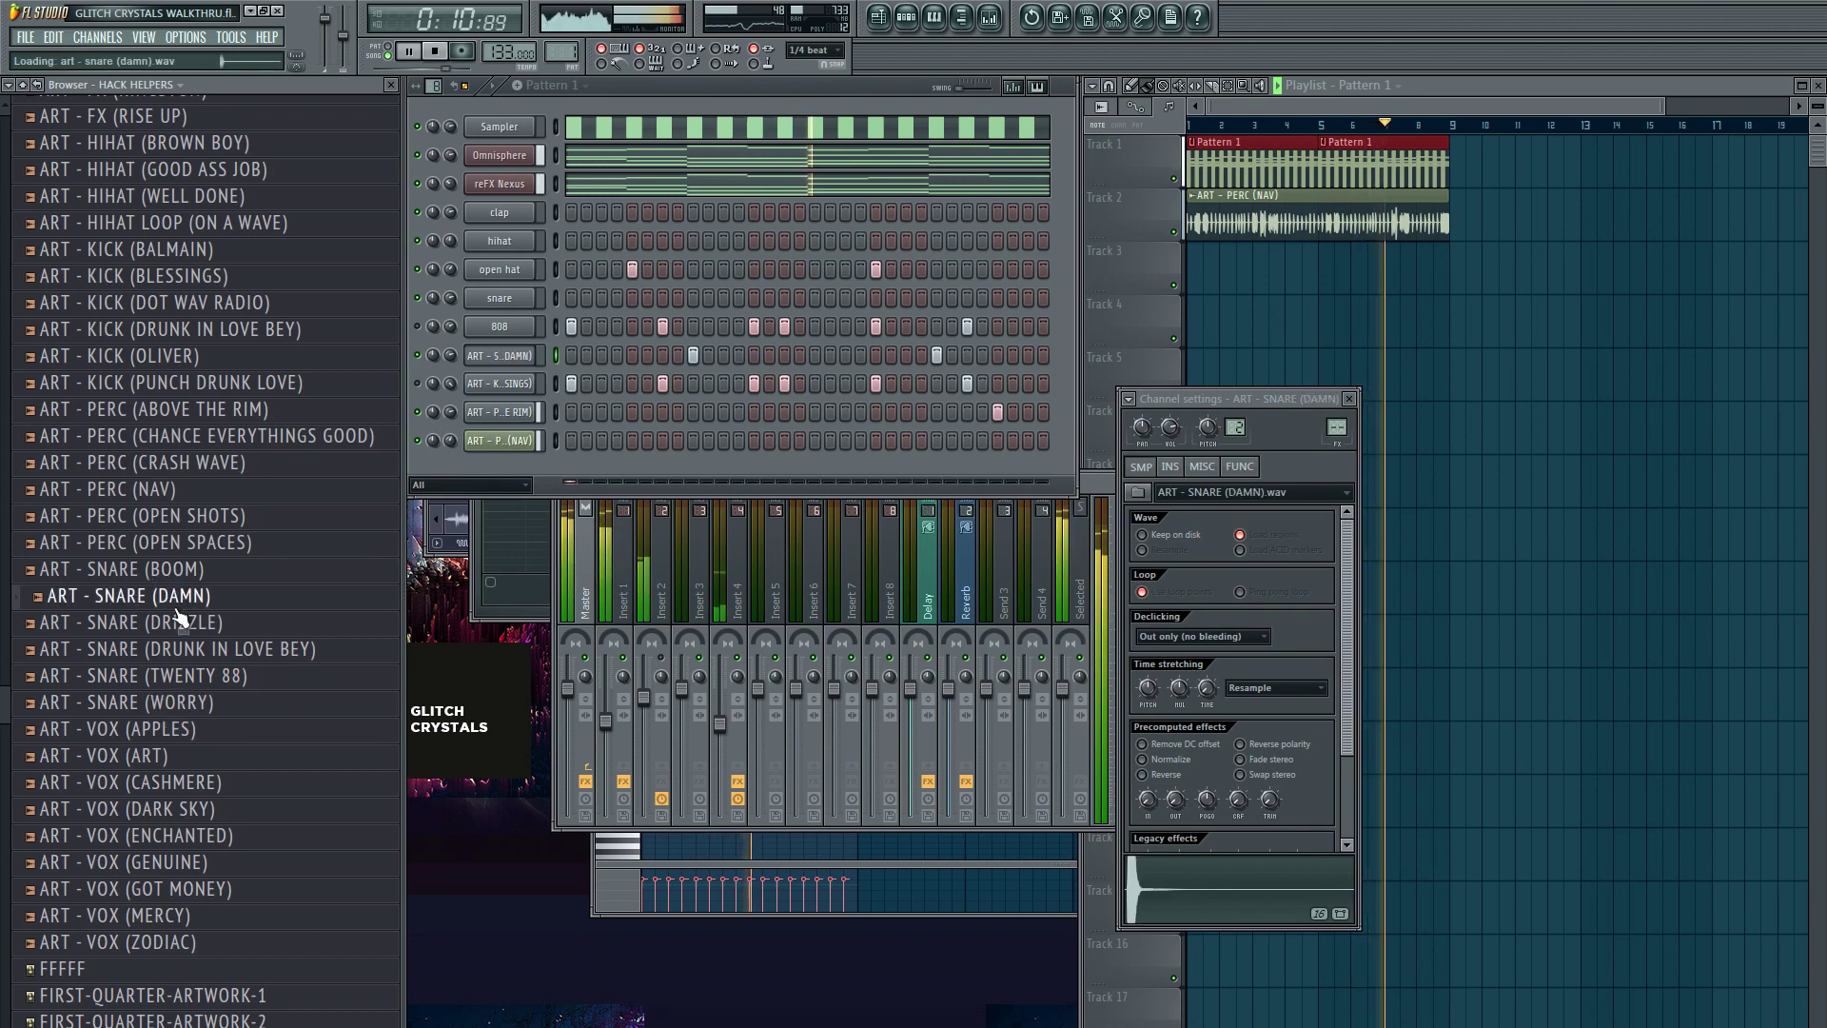
pyautogui.click(172, 626)
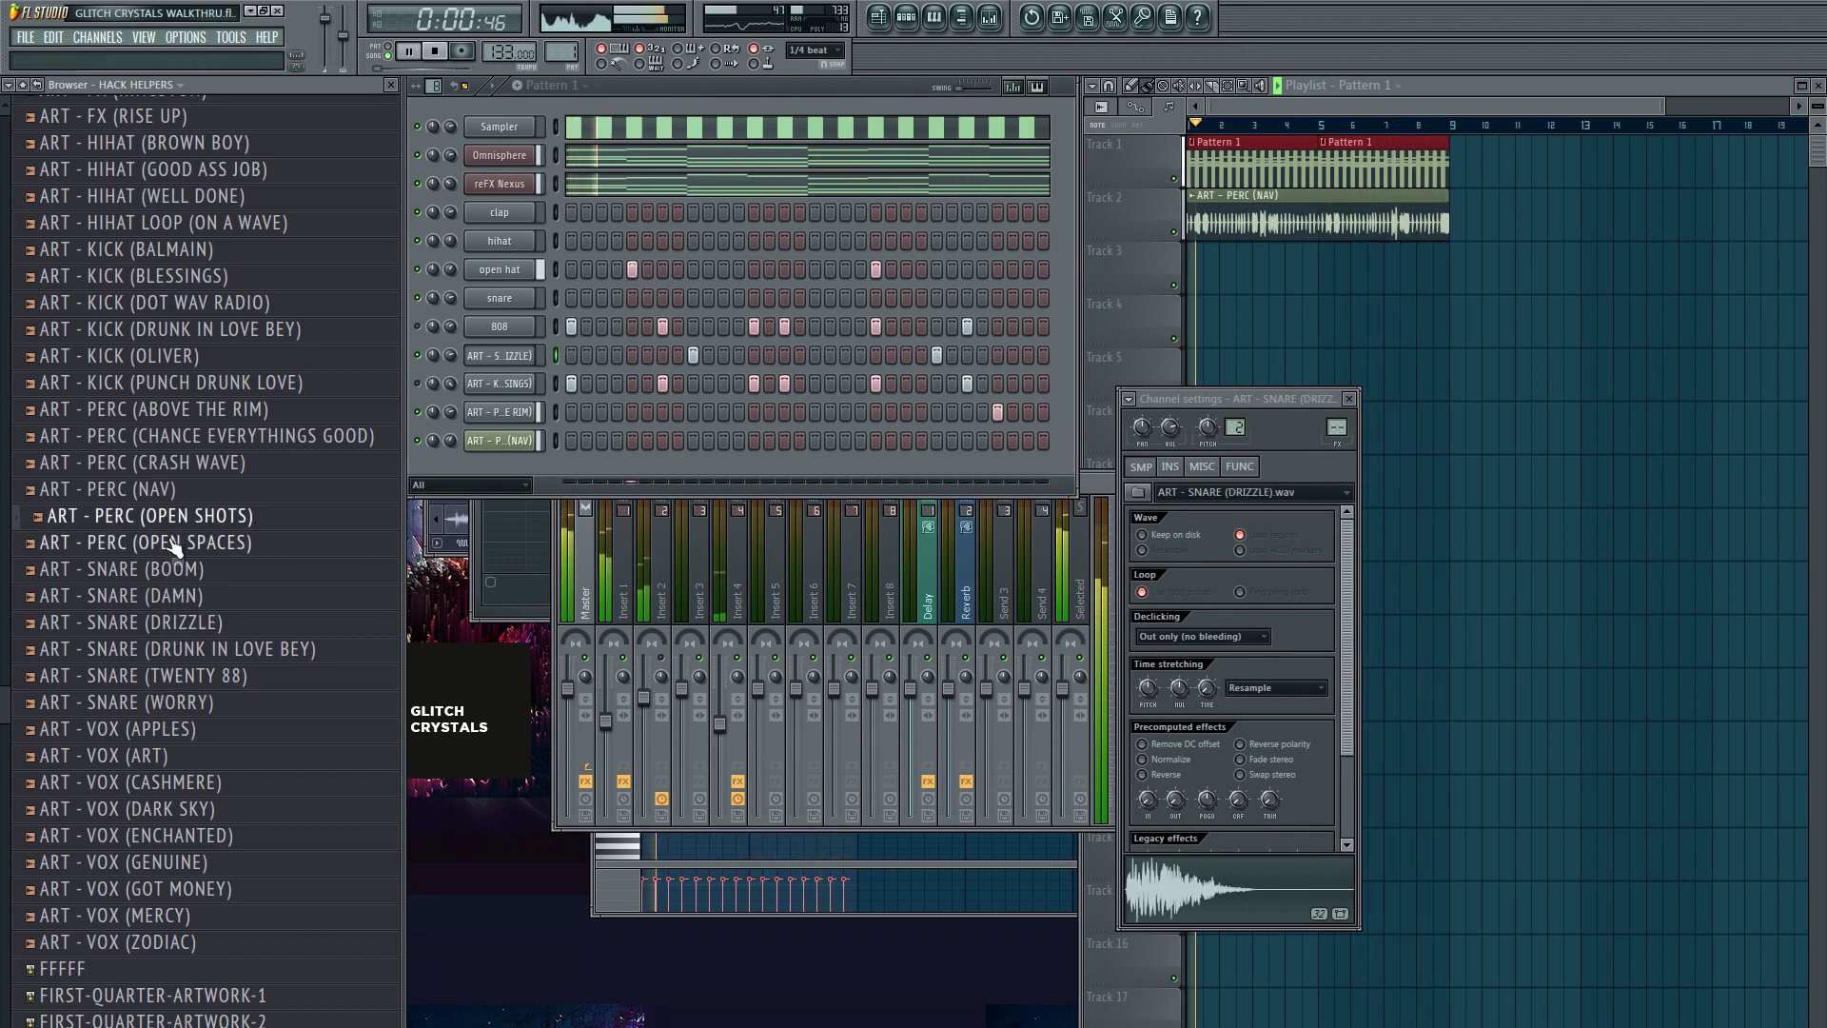
# - Audition the ART - SNARE (BOOM) sample and the kit's ART - VOX samples, including DARK SKY, ENCHANTED, CASHMERE and APPLES
pyautogui.click(172, 574)
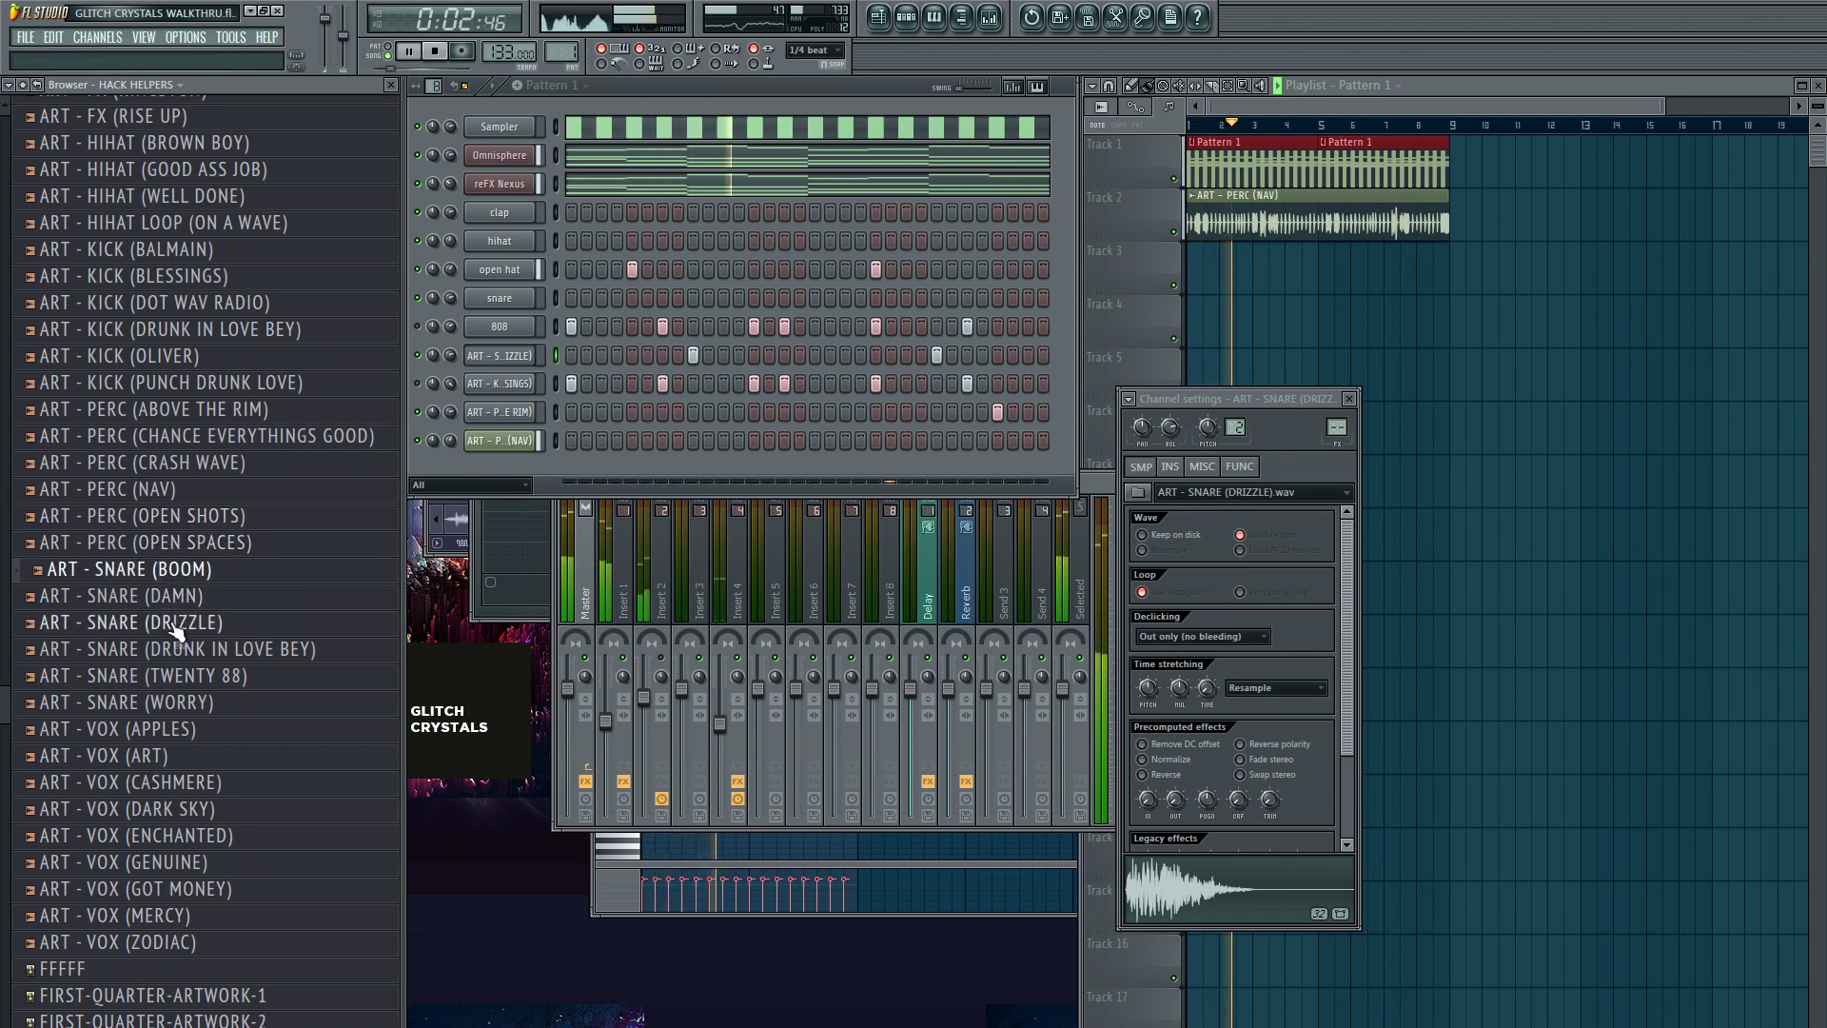
pyautogui.click(172, 786)
pyautogui.click(184, 939)
pyautogui.click(181, 888)
pyautogui.click(178, 834)
pyautogui.click(176, 811)
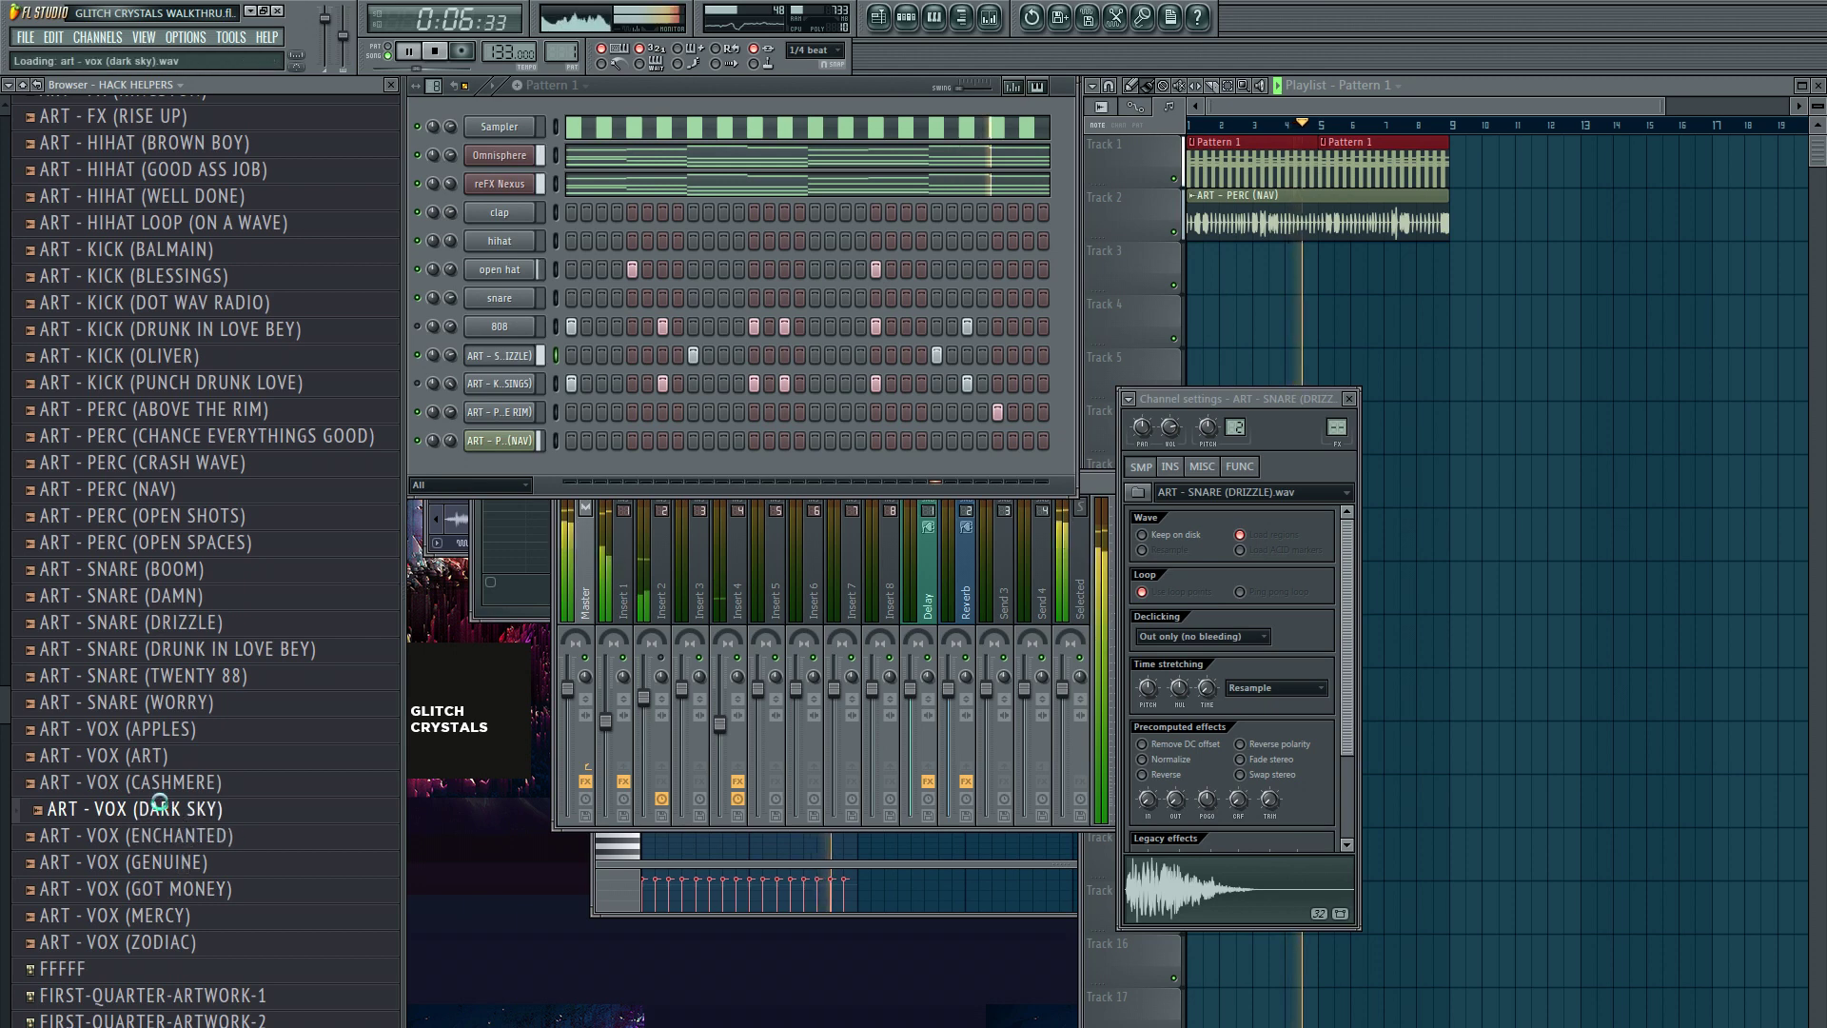
pyautogui.click(176, 834)
pyautogui.click(173, 782)
pyautogui.click(170, 755)
pyautogui.click(167, 729)
pyautogui.click(159, 701)
# - Audition the kit's percussion samples and replace the open hat channel's sample with ART - PERC (OPEN SHOTS)
pyautogui.click(159, 569)
pyautogui.click(160, 542)
pyautogui.click(160, 515)
pyautogui.moveTo(159, 522); pyautogui.dragTo(460, 276)
pyautogui.click(453, 271)
pyautogui.click(493, 318)
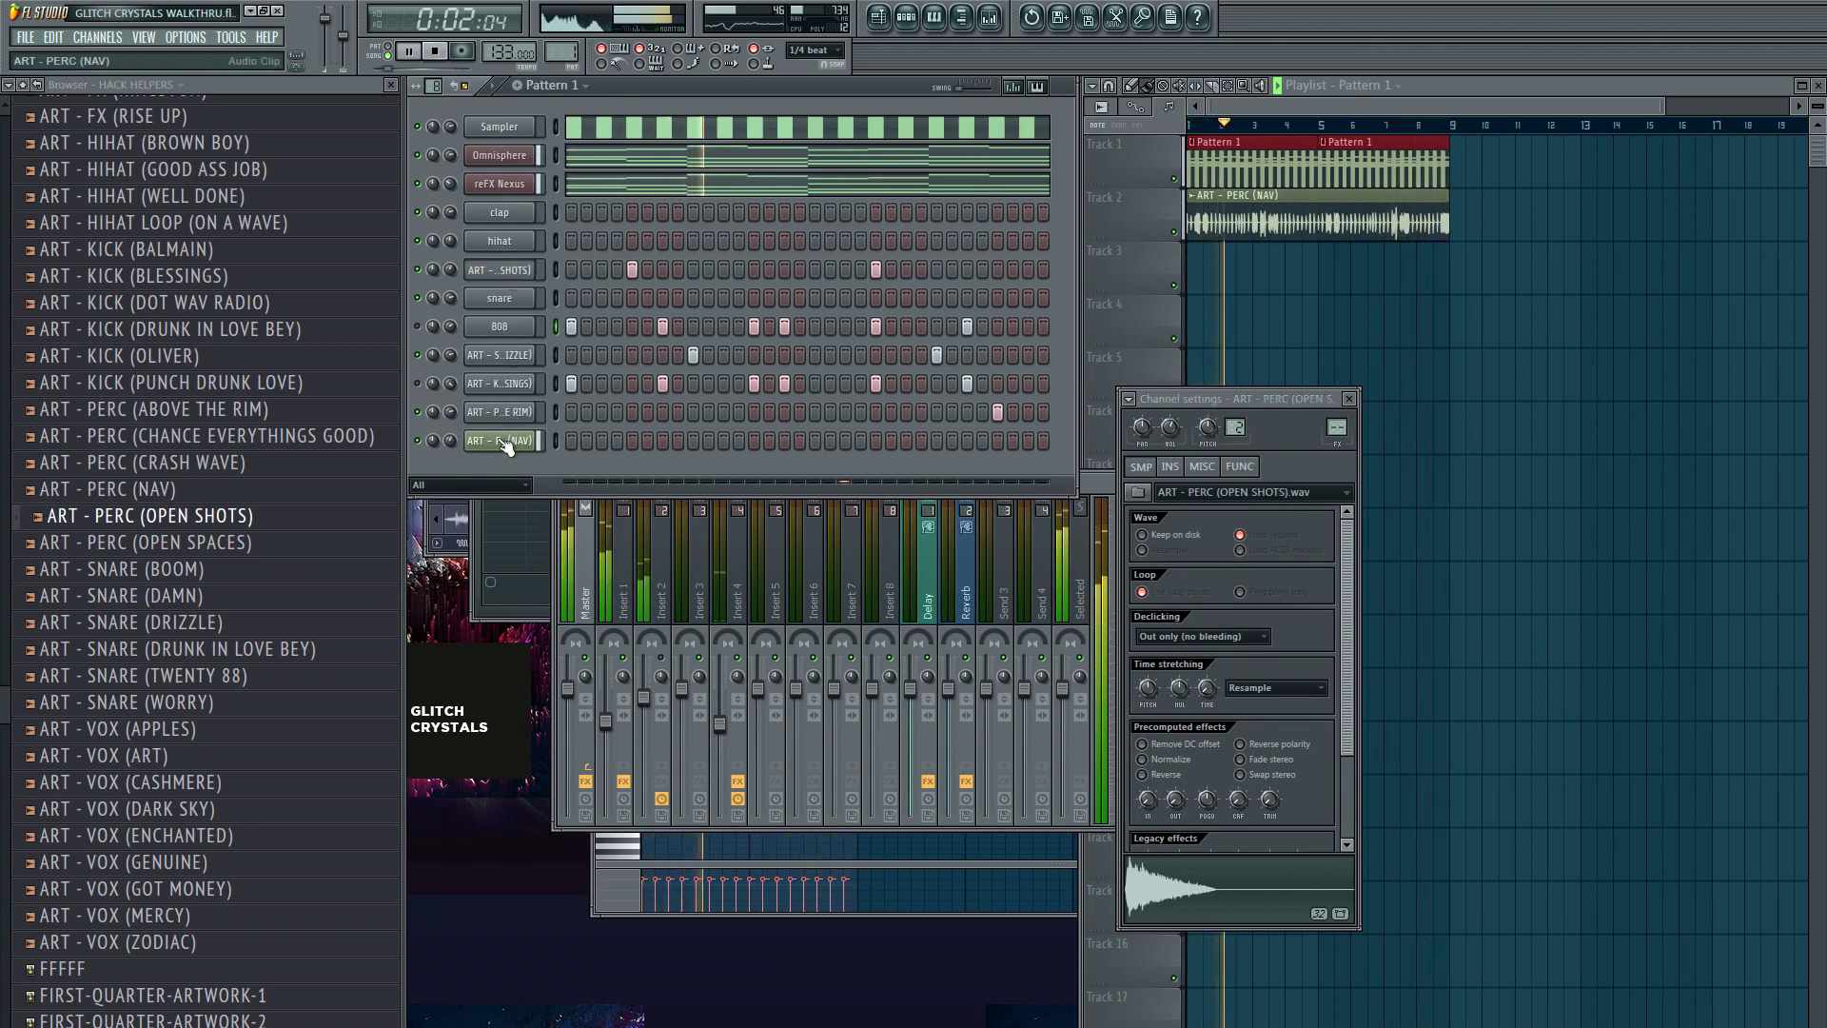
# - Place ART - PERC (CRASH WAVE) at the start of playlist Track 3, normalize it and lower its channel volume slightly
pyautogui.moveTo(142, 462); pyautogui.dragTo(1235, 254)
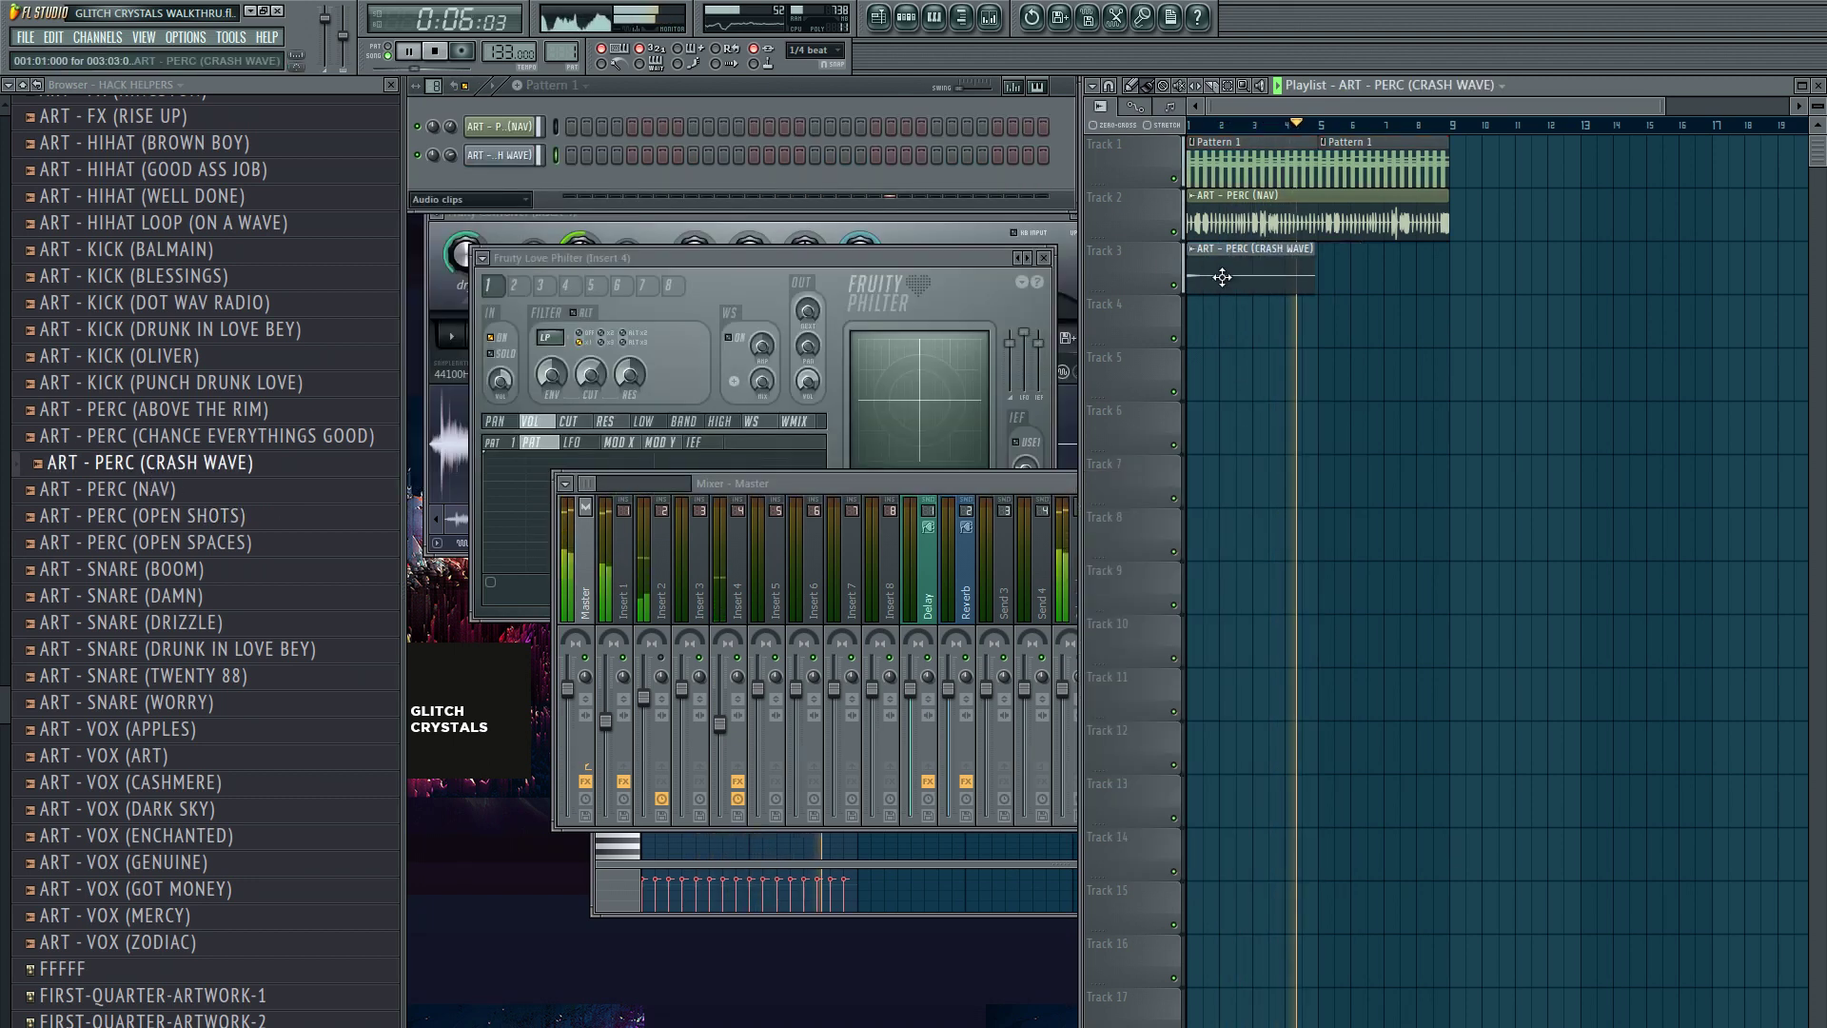
pyautogui.click(1163, 717)
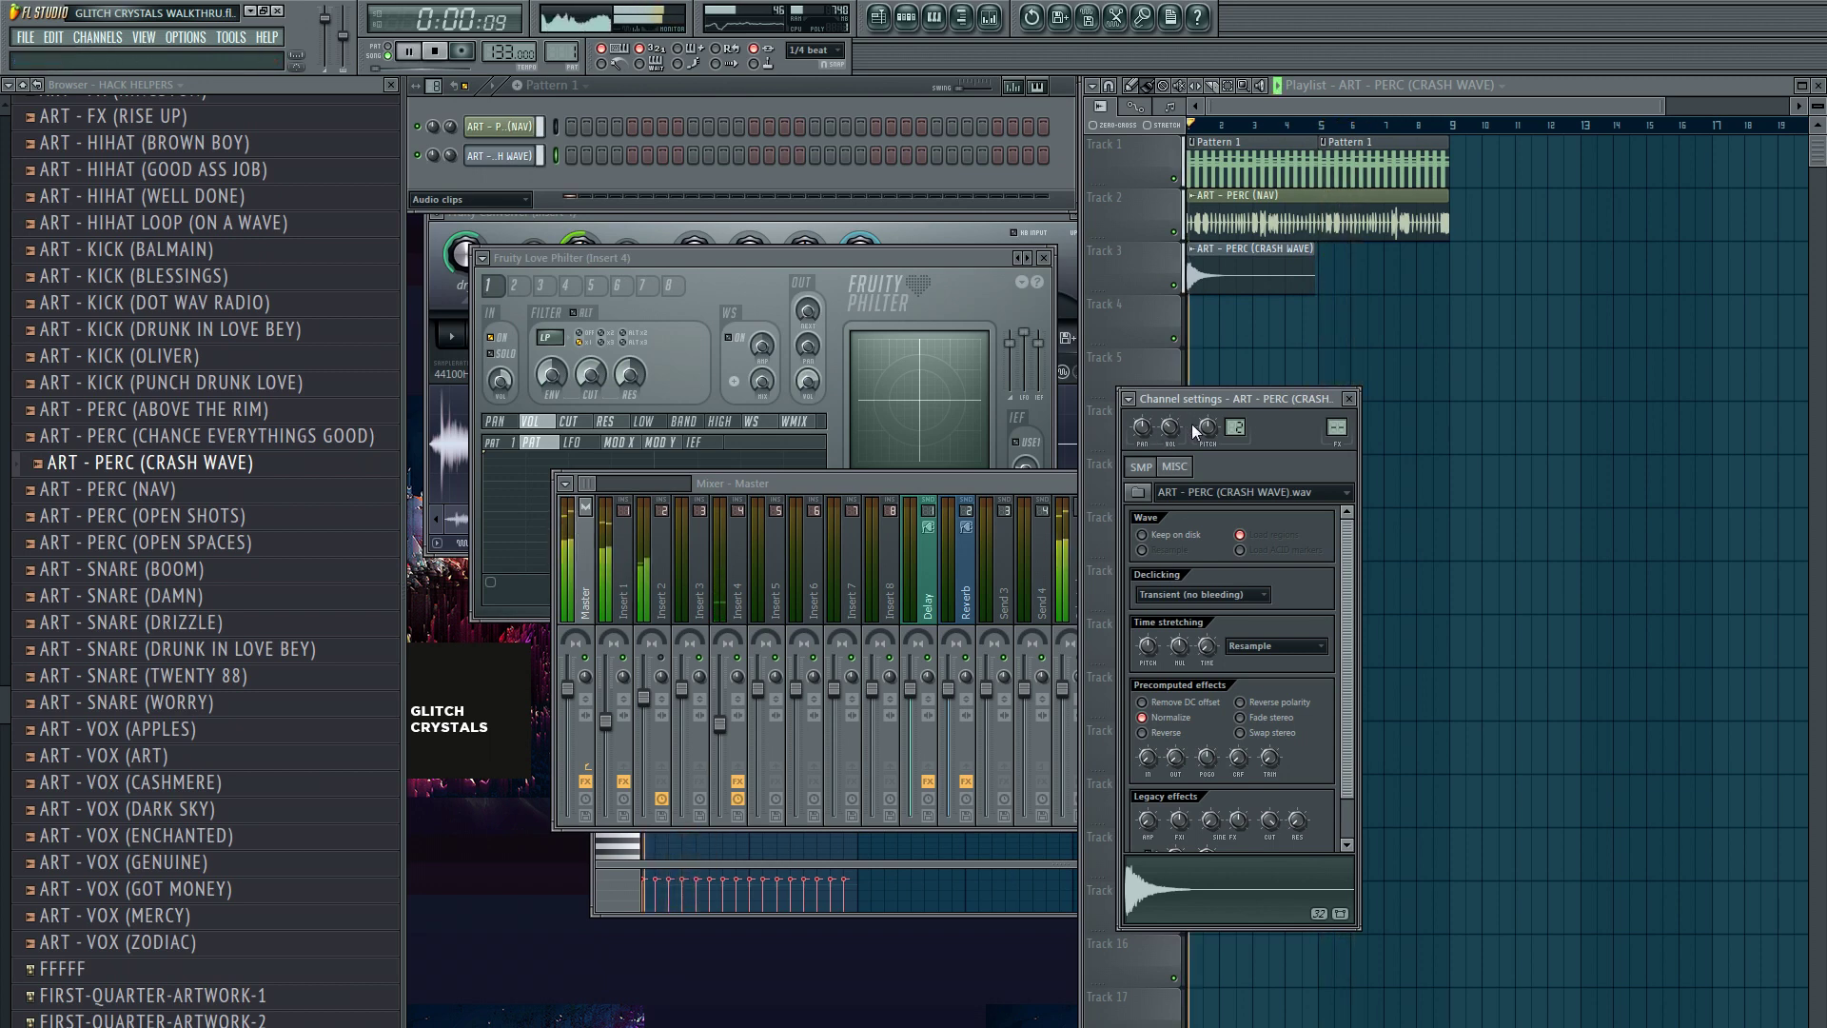
pyautogui.moveTo(1169, 423); pyautogui.dragTo(1170, 429)
# - Audition the kit's percussion and kick samples, including CHANCE EVERYTHINGS GOOD, ABOVE THE RIM and PUNCH DRUNK LOVE
pyautogui.click(137, 440)
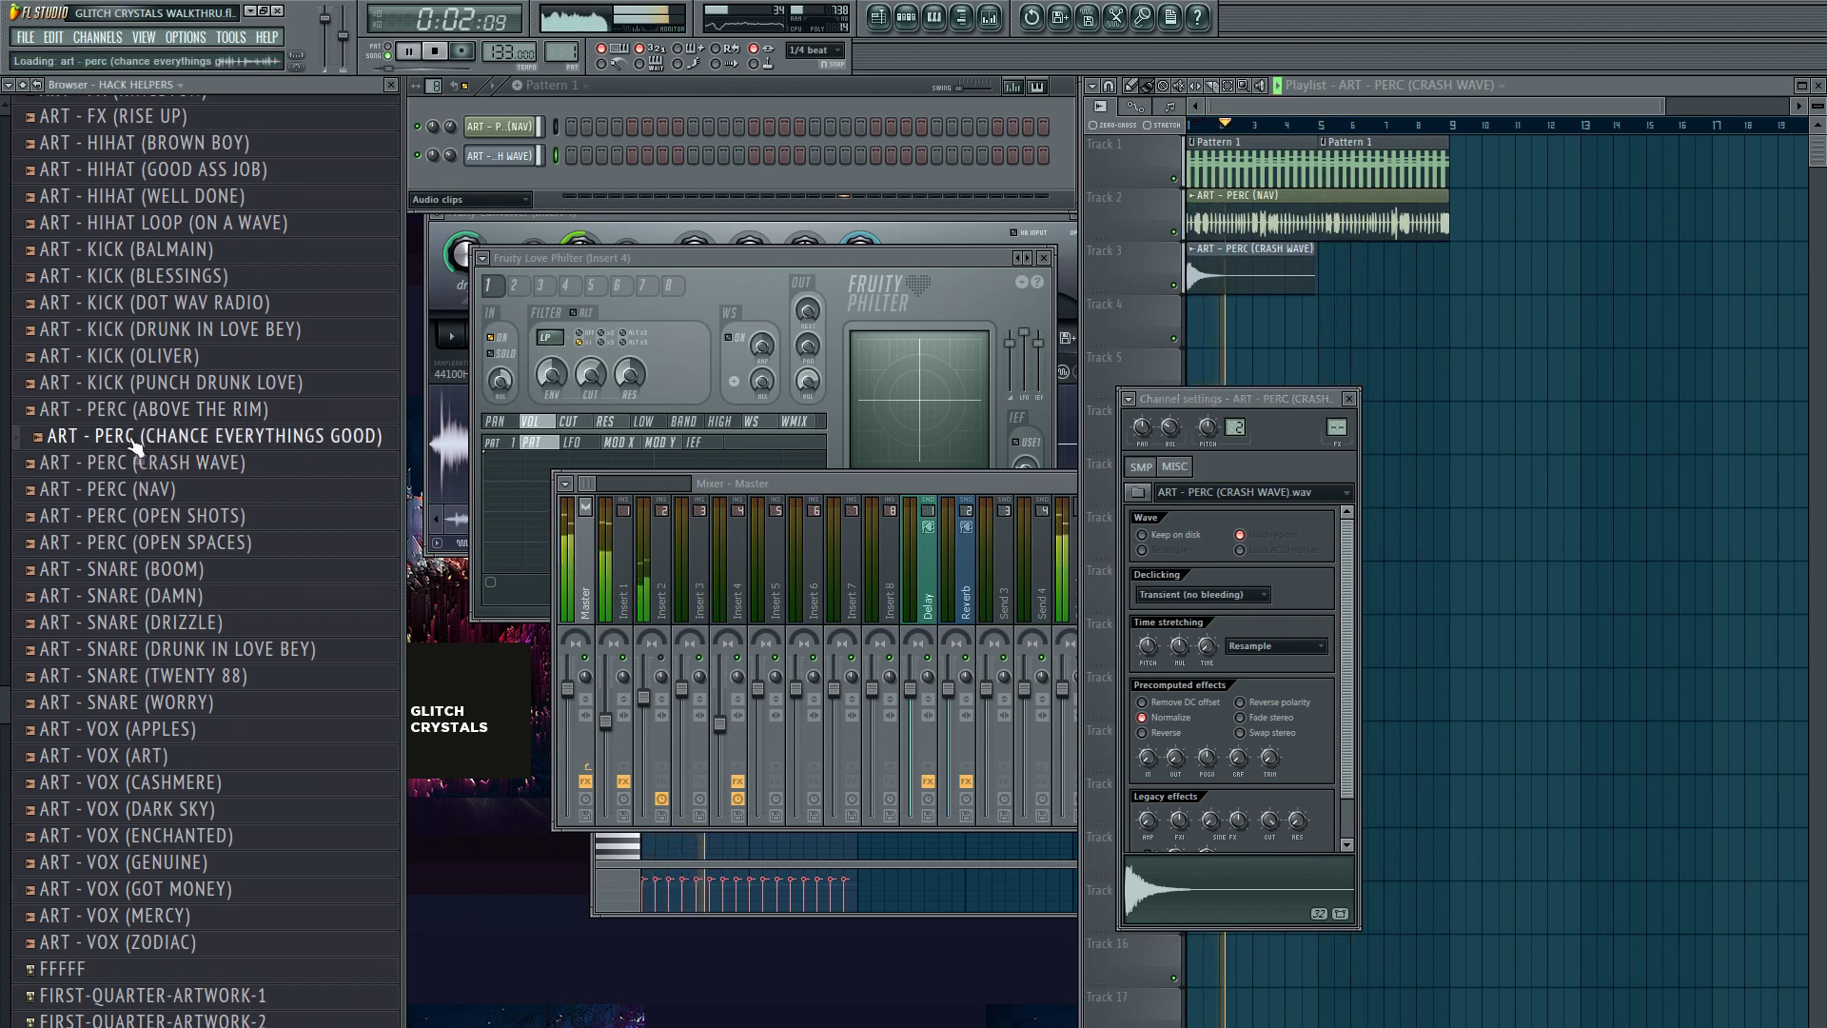
pyautogui.press('space')
pyautogui.click(147, 413)
pyautogui.click(155, 390)
pyautogui.press('space')
pyautogui.click(174, 416)
pyautogui.click(171, 387)
pyautogui.scroll(3, 168, 371)
# - Show all channels, add ART - PERC (ABOVE THE RIM) as a second channel, and place a hit on its fifth step
pyautogui.click(430, 198)
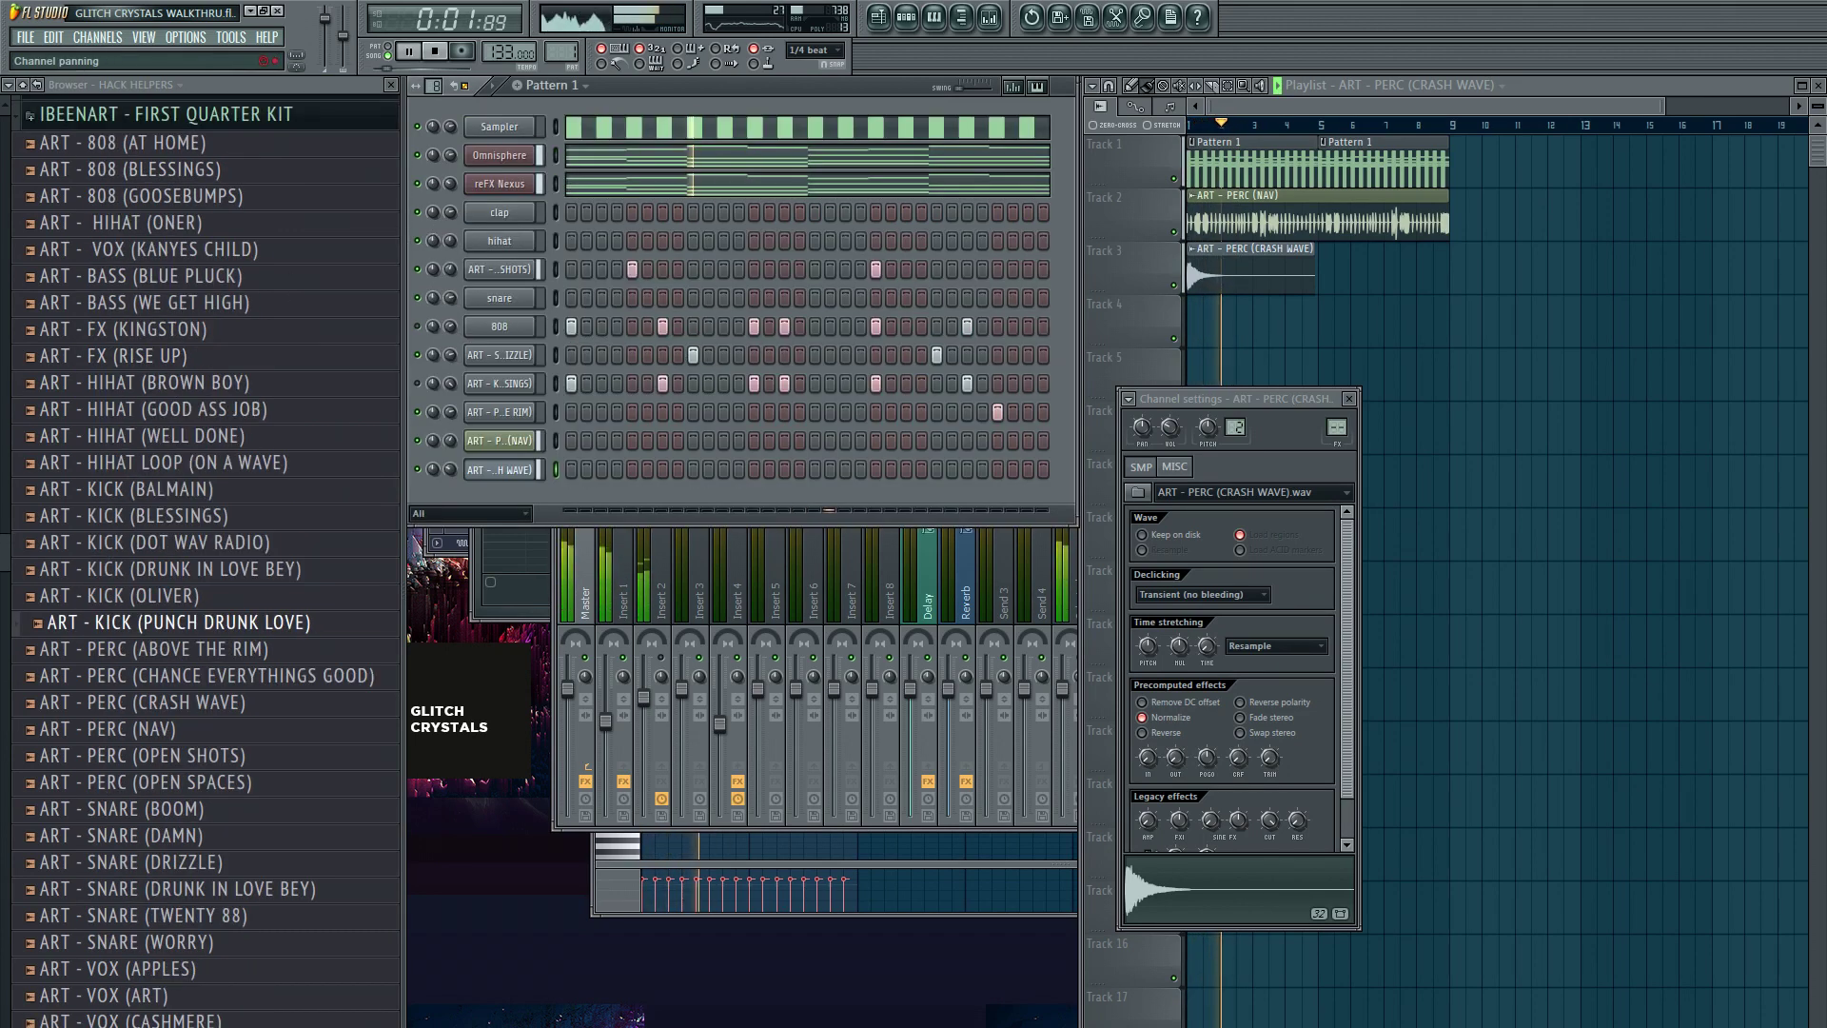
pyautogui.click(247, 650)
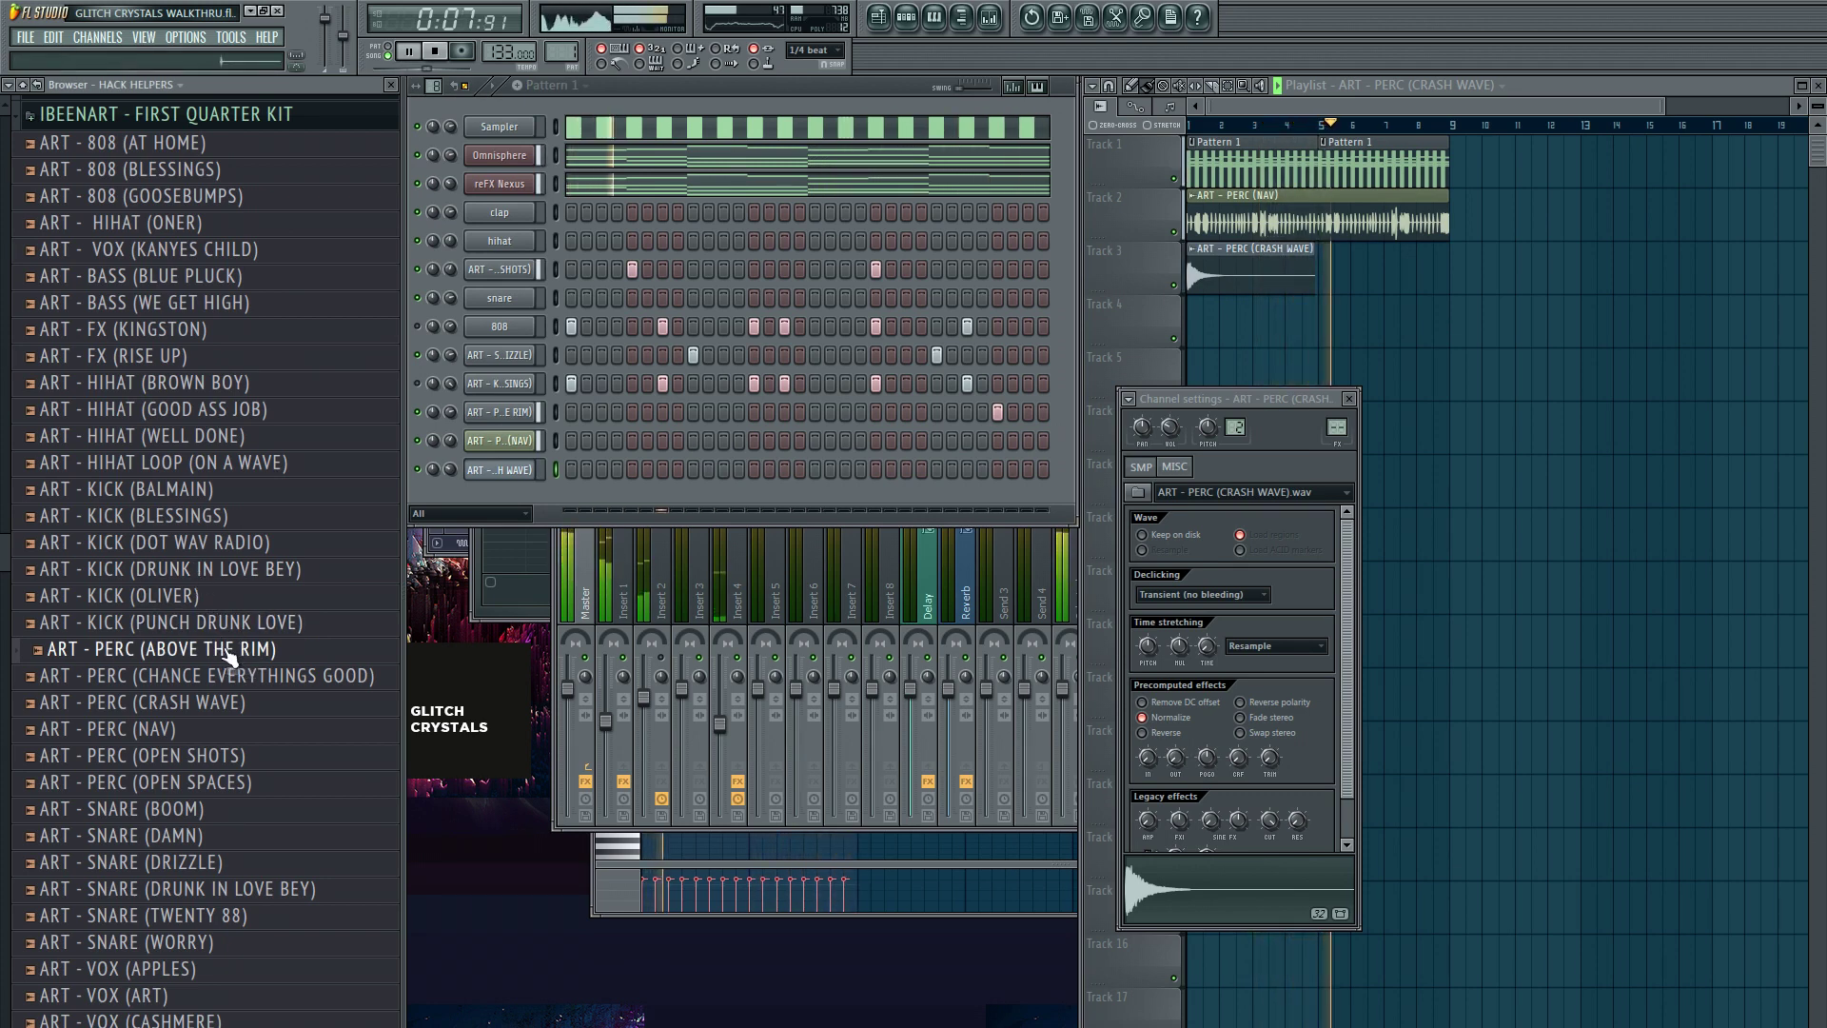
pyautogui.click(636, 415)
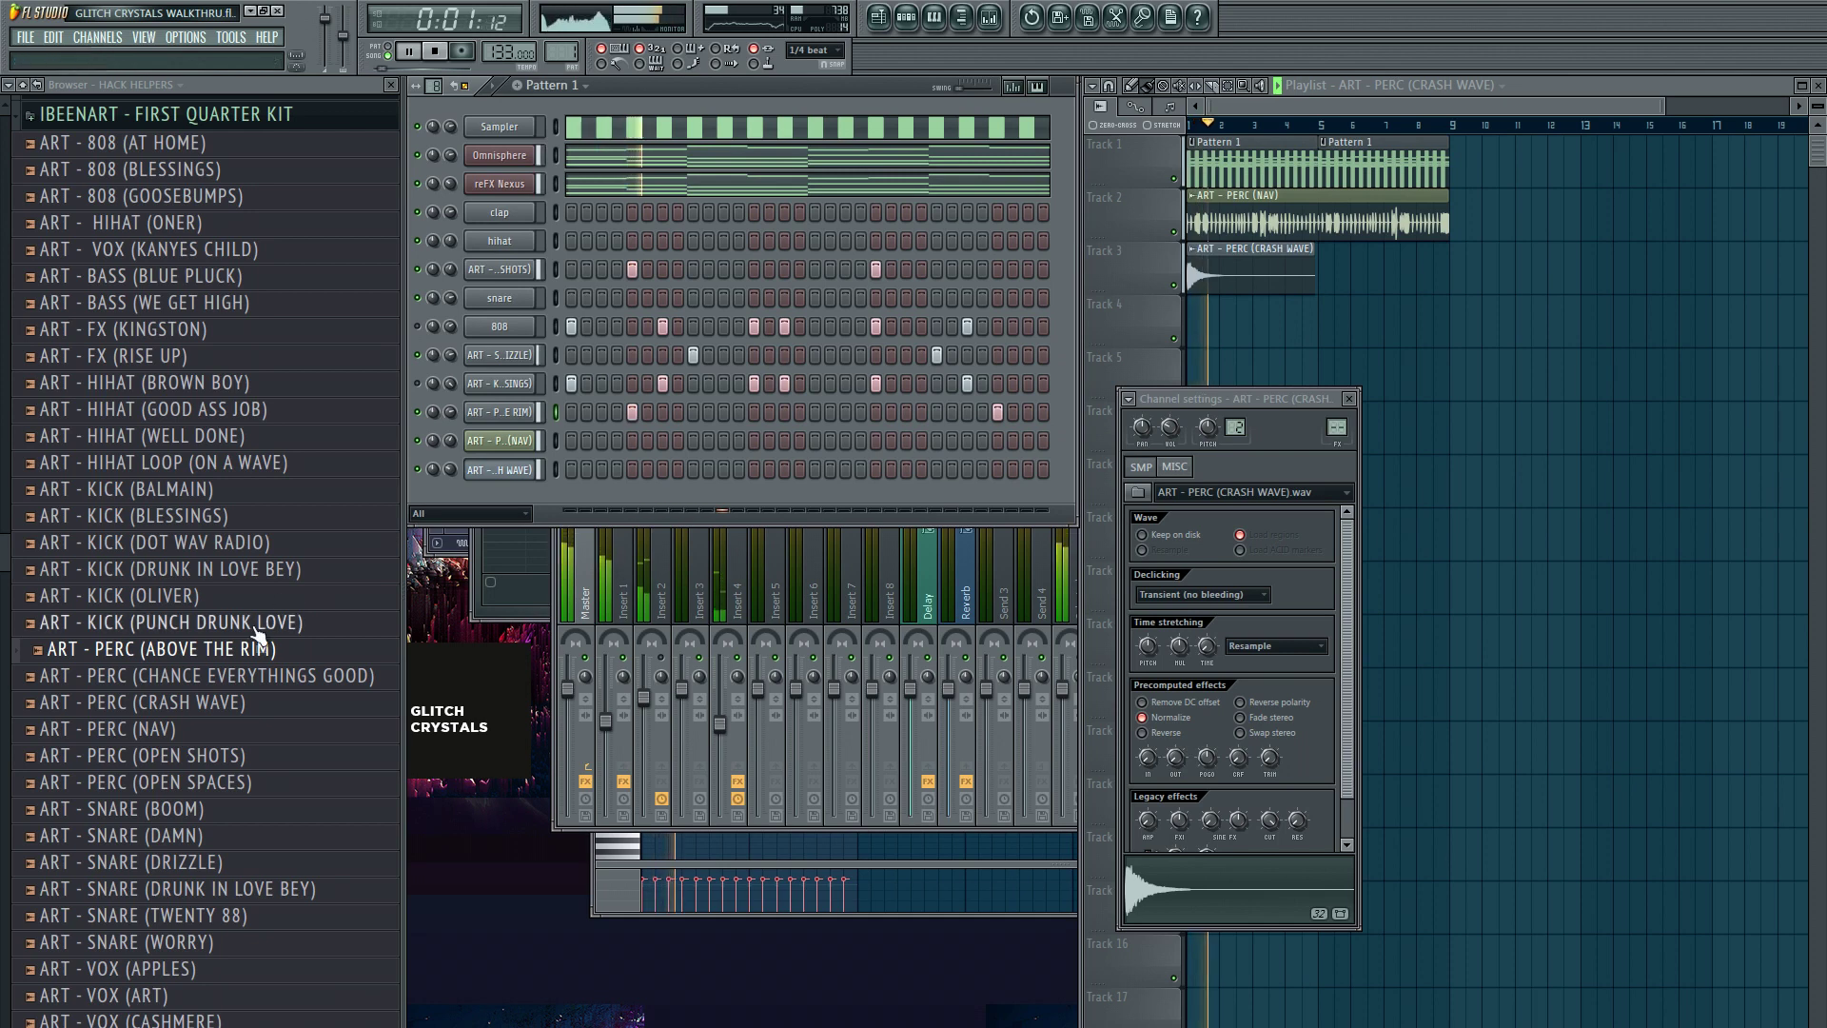
pyautogui.press('space')
pyautogui.moveTo(225, 661); pyautogui.dragTo(506, 426)
pyautogui.click(631, 440)
pyautogui.press('space')
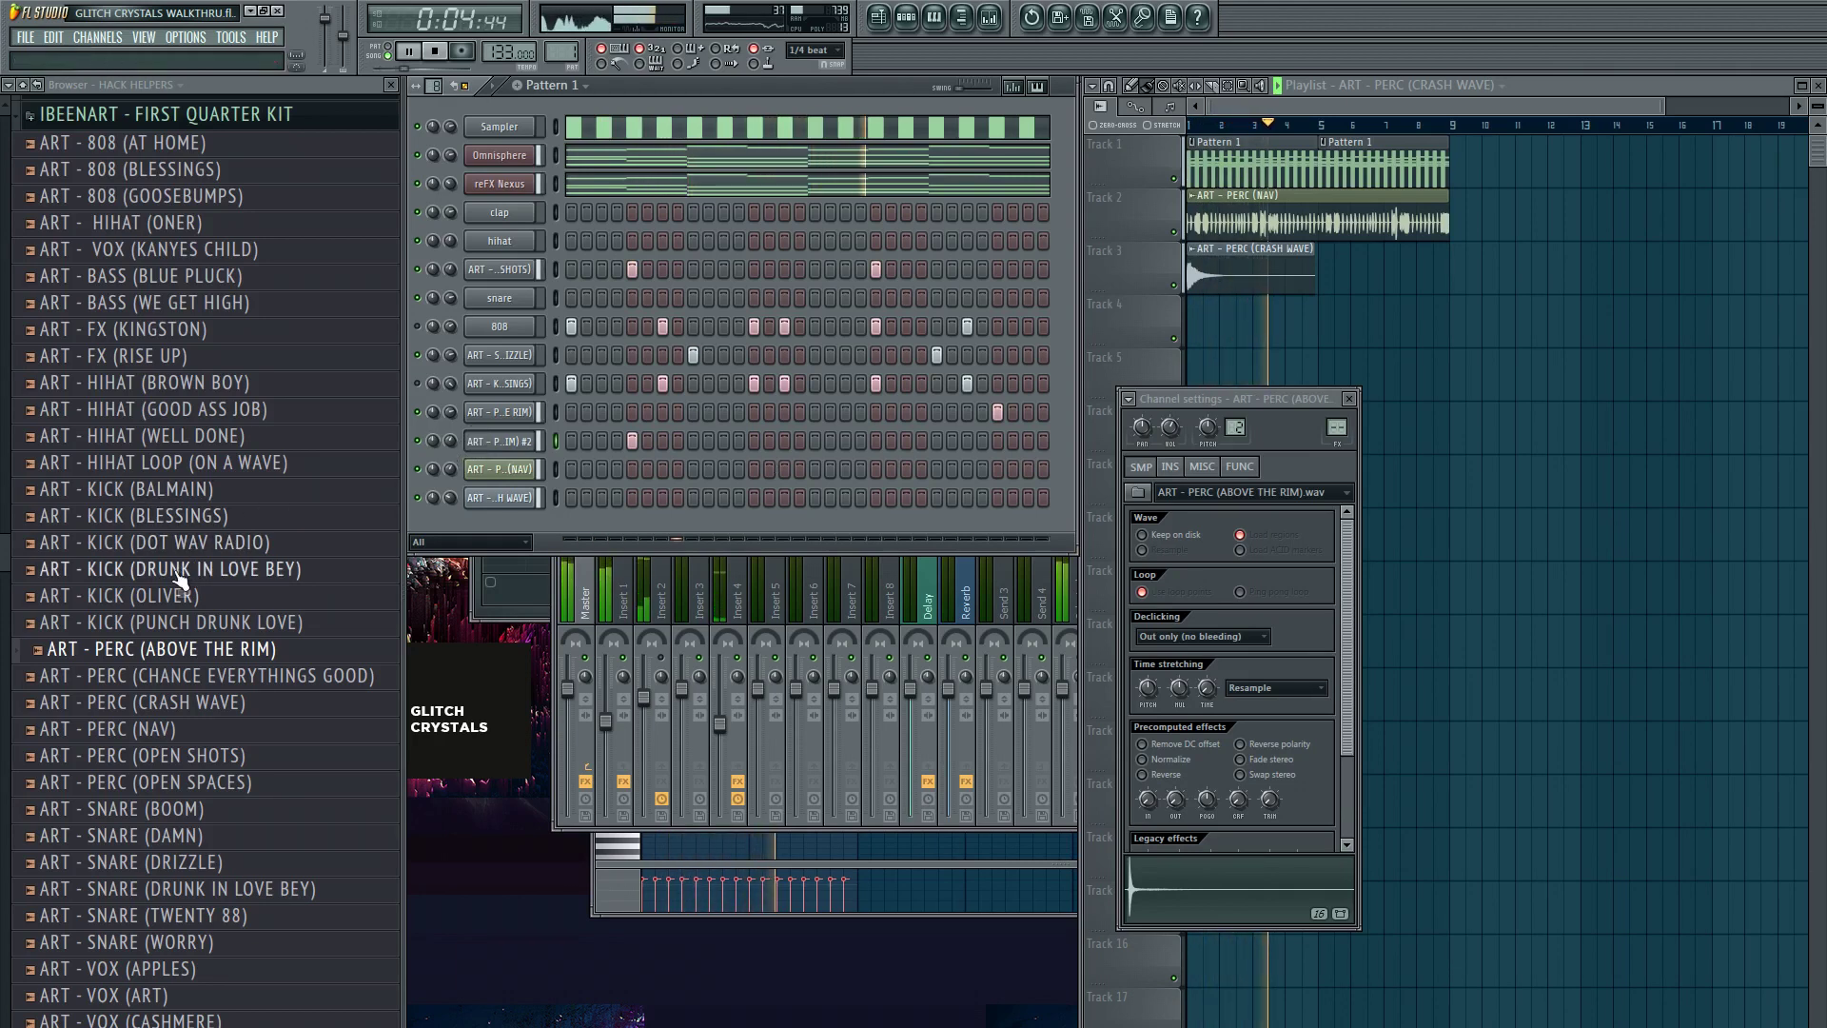
# - Replace the ART - SNARE (DRIZZLE) channel's sample with ART - HIHAT (GOOD ASS JOB) and restart playback
pyautogui.click(155, 437)
pyautogui.click(150, 410)
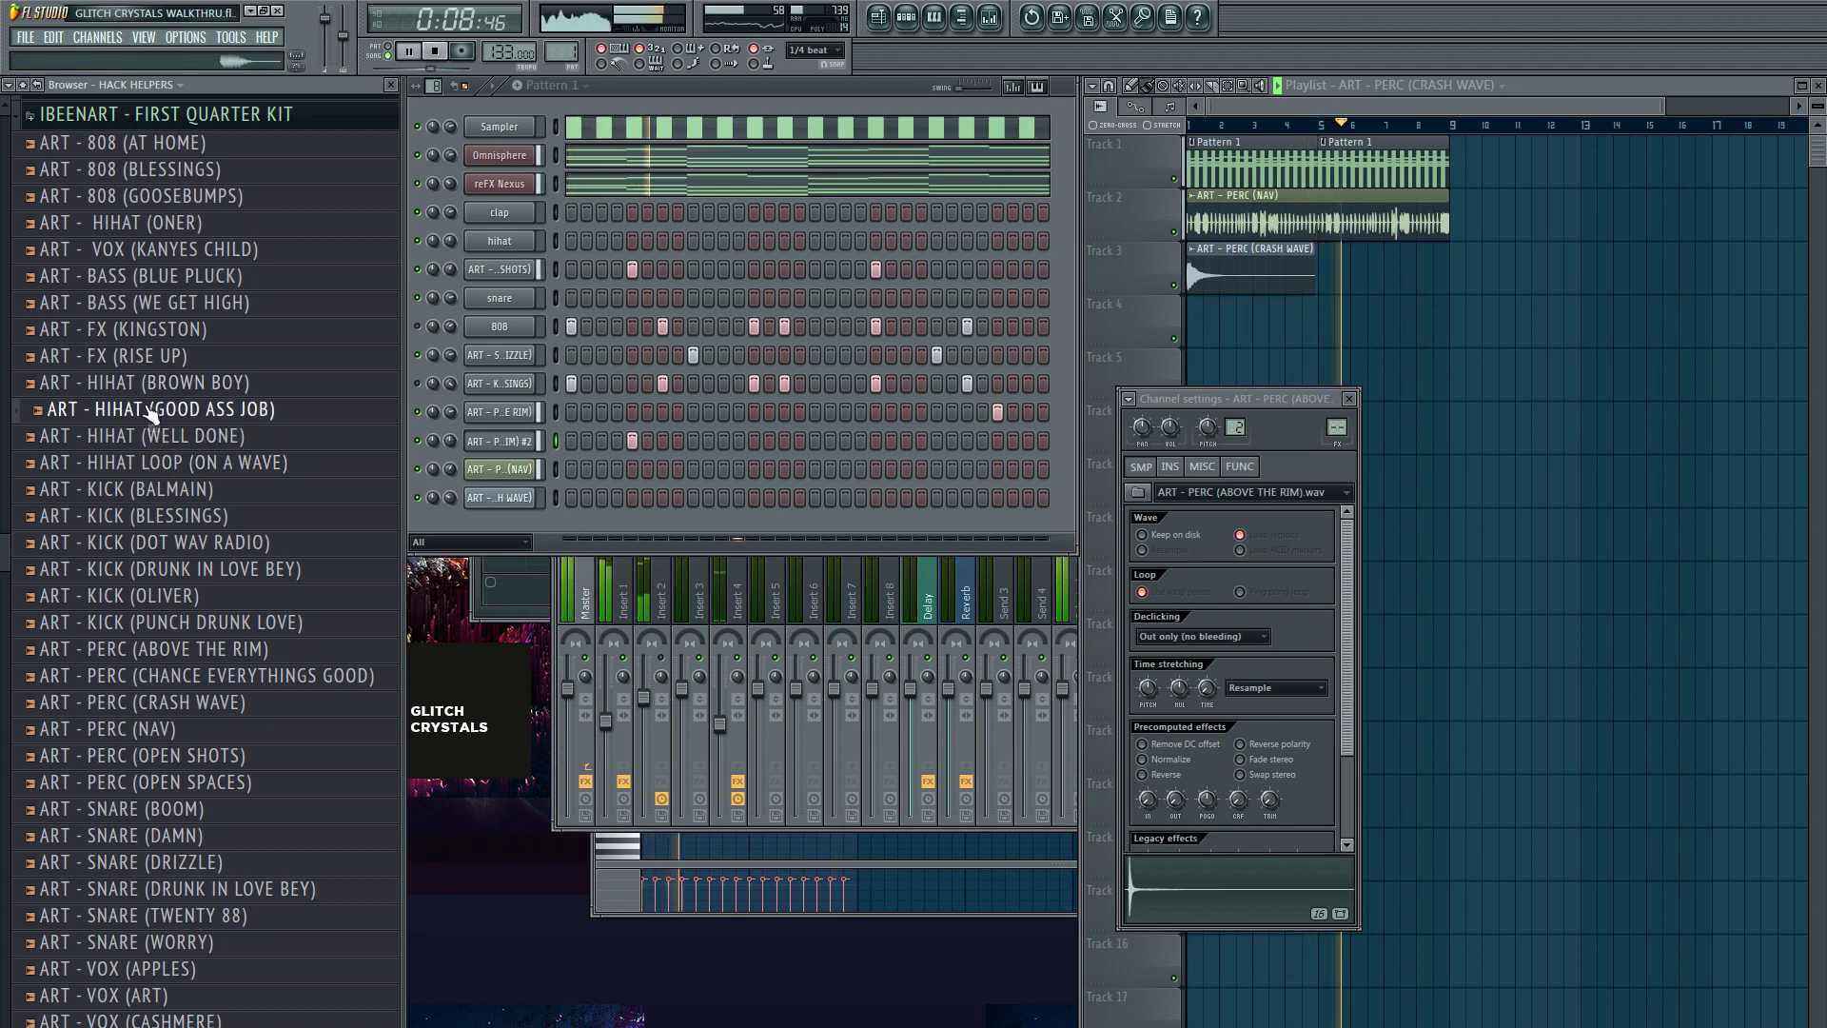
pyautogui.moveTo(152, 416); pyautogui.dragTo(507, 350)
pyautogui.press('space')
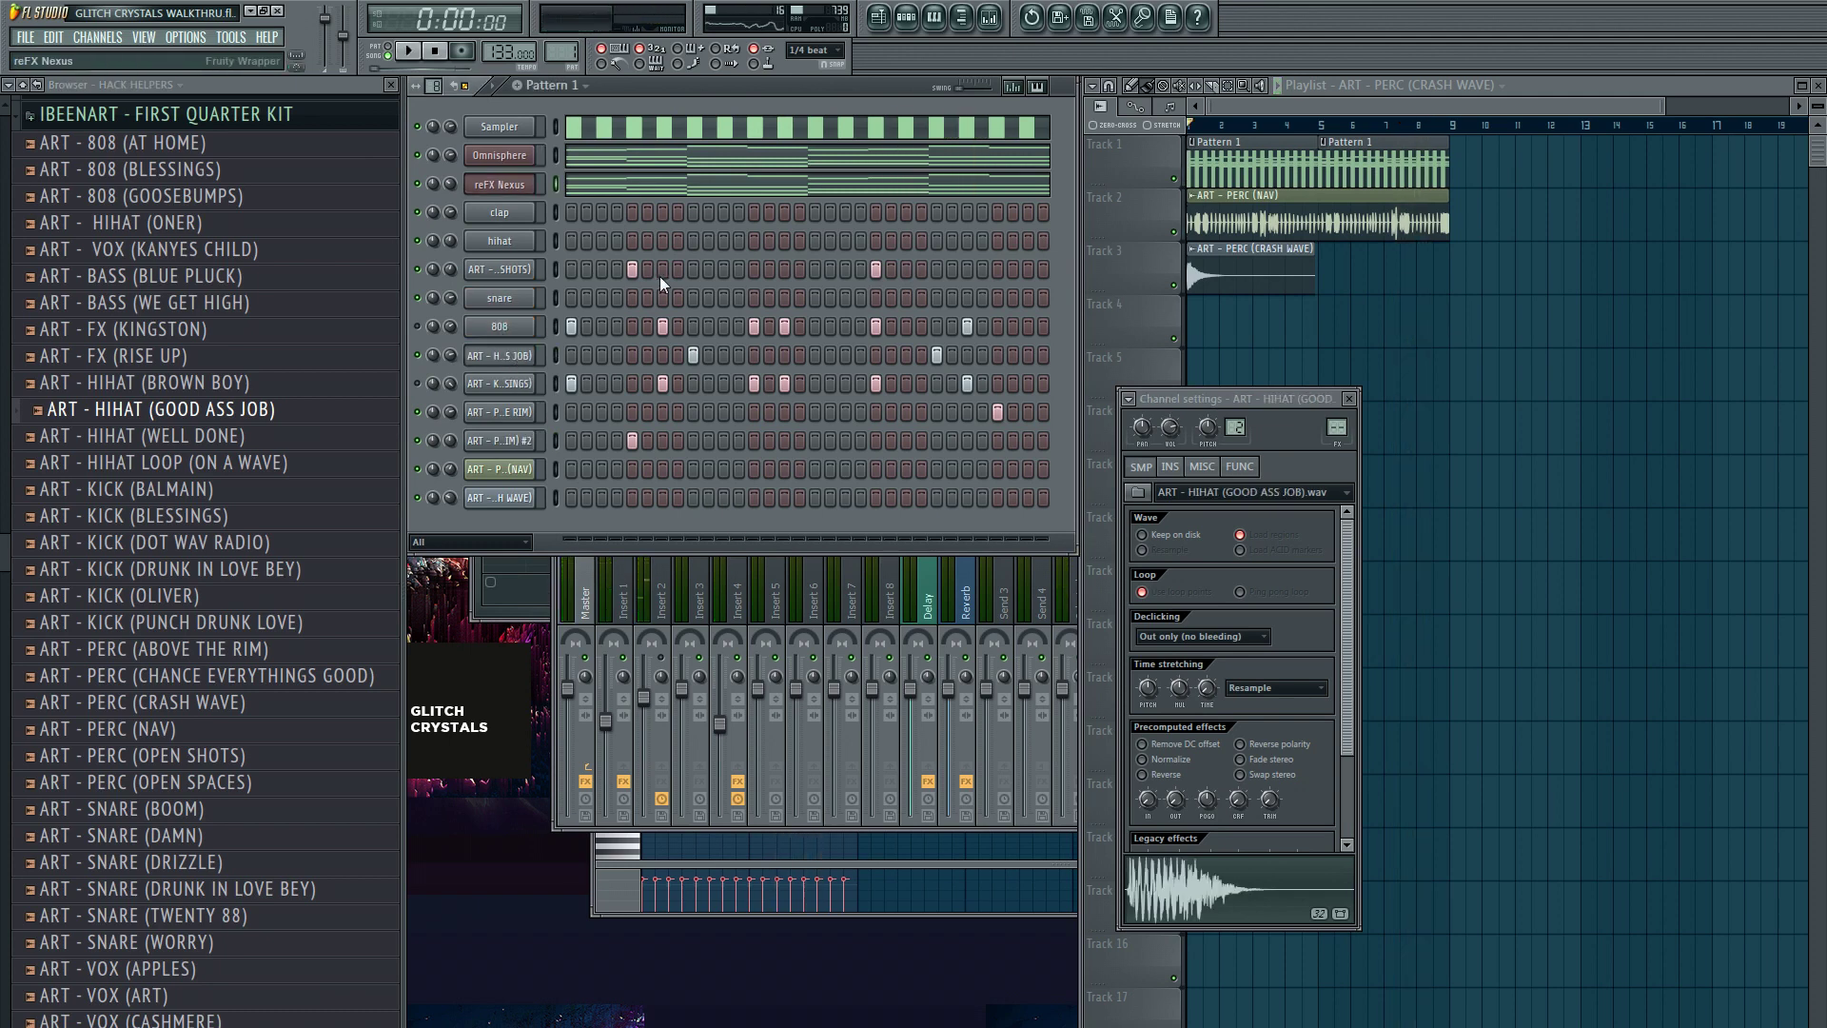
pyautogui.press('space')
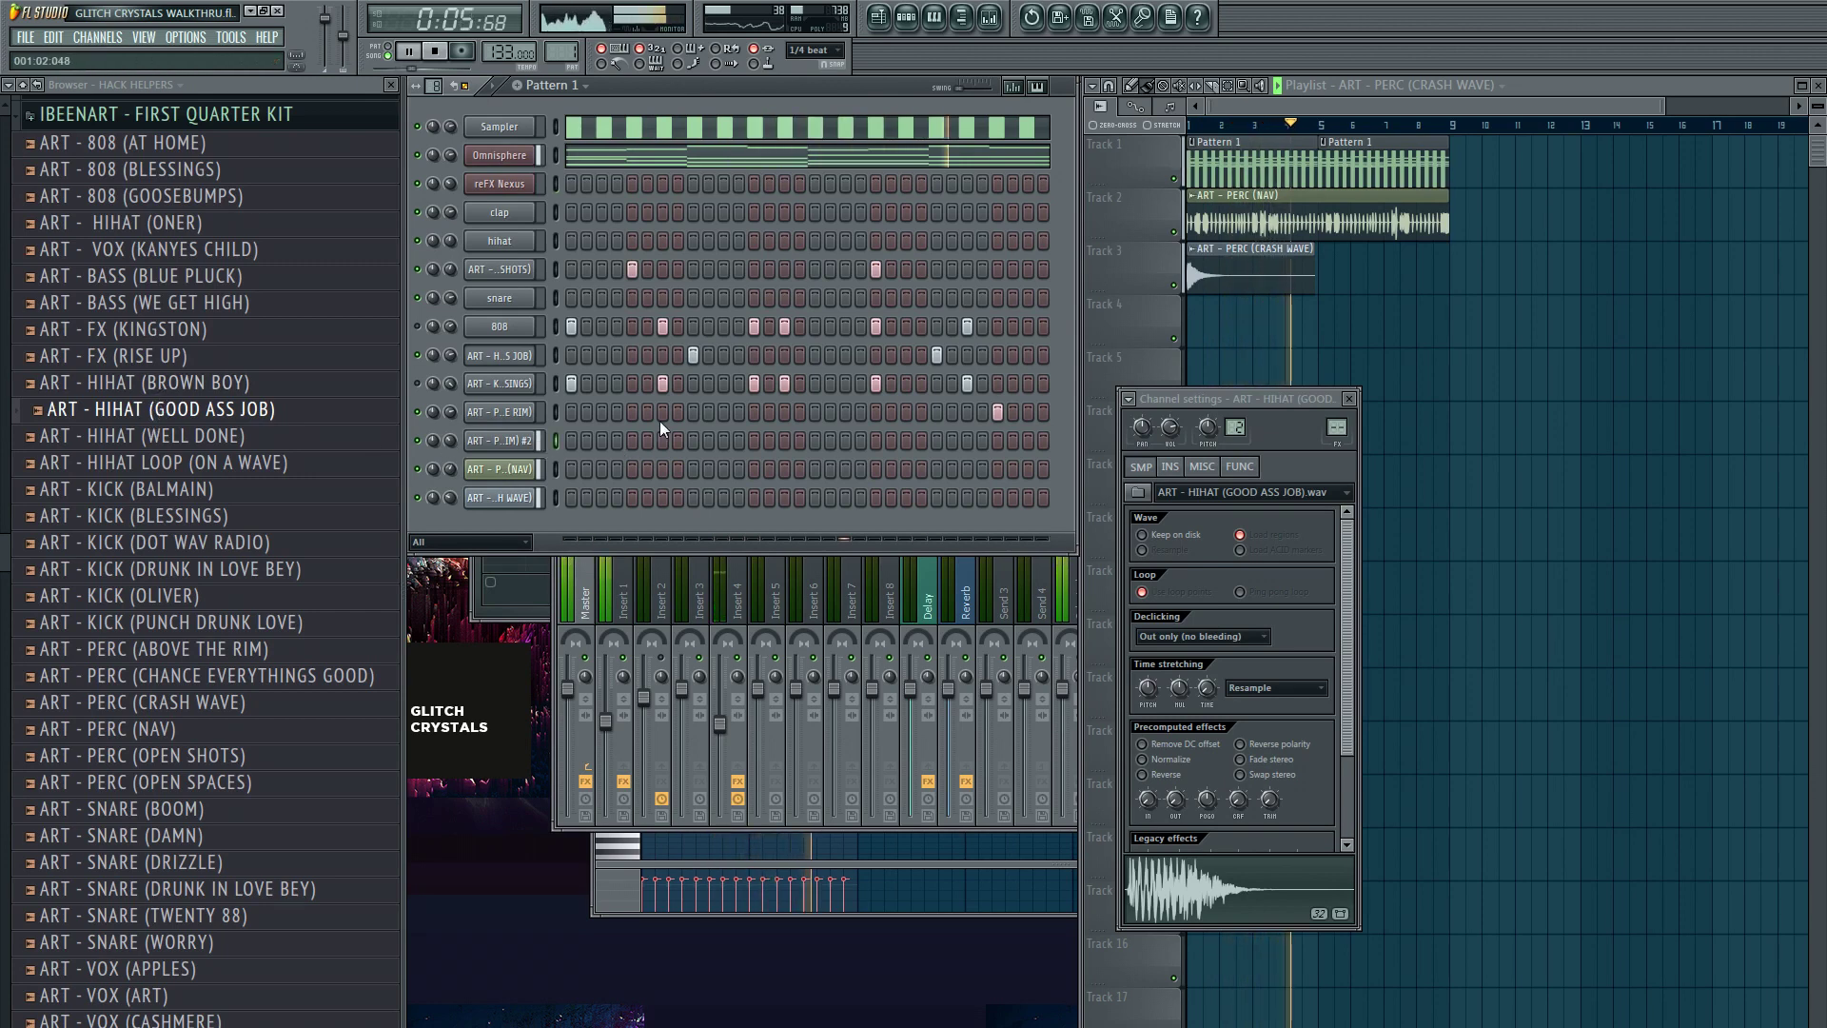
# - Audition the FX and bass samples, add ART - BASS (BLUE PLUCK) as a new channel, and open its piano roll
pyautogui.press('Up')
pyautogui.press('Up')
pyautogui.press('Up')
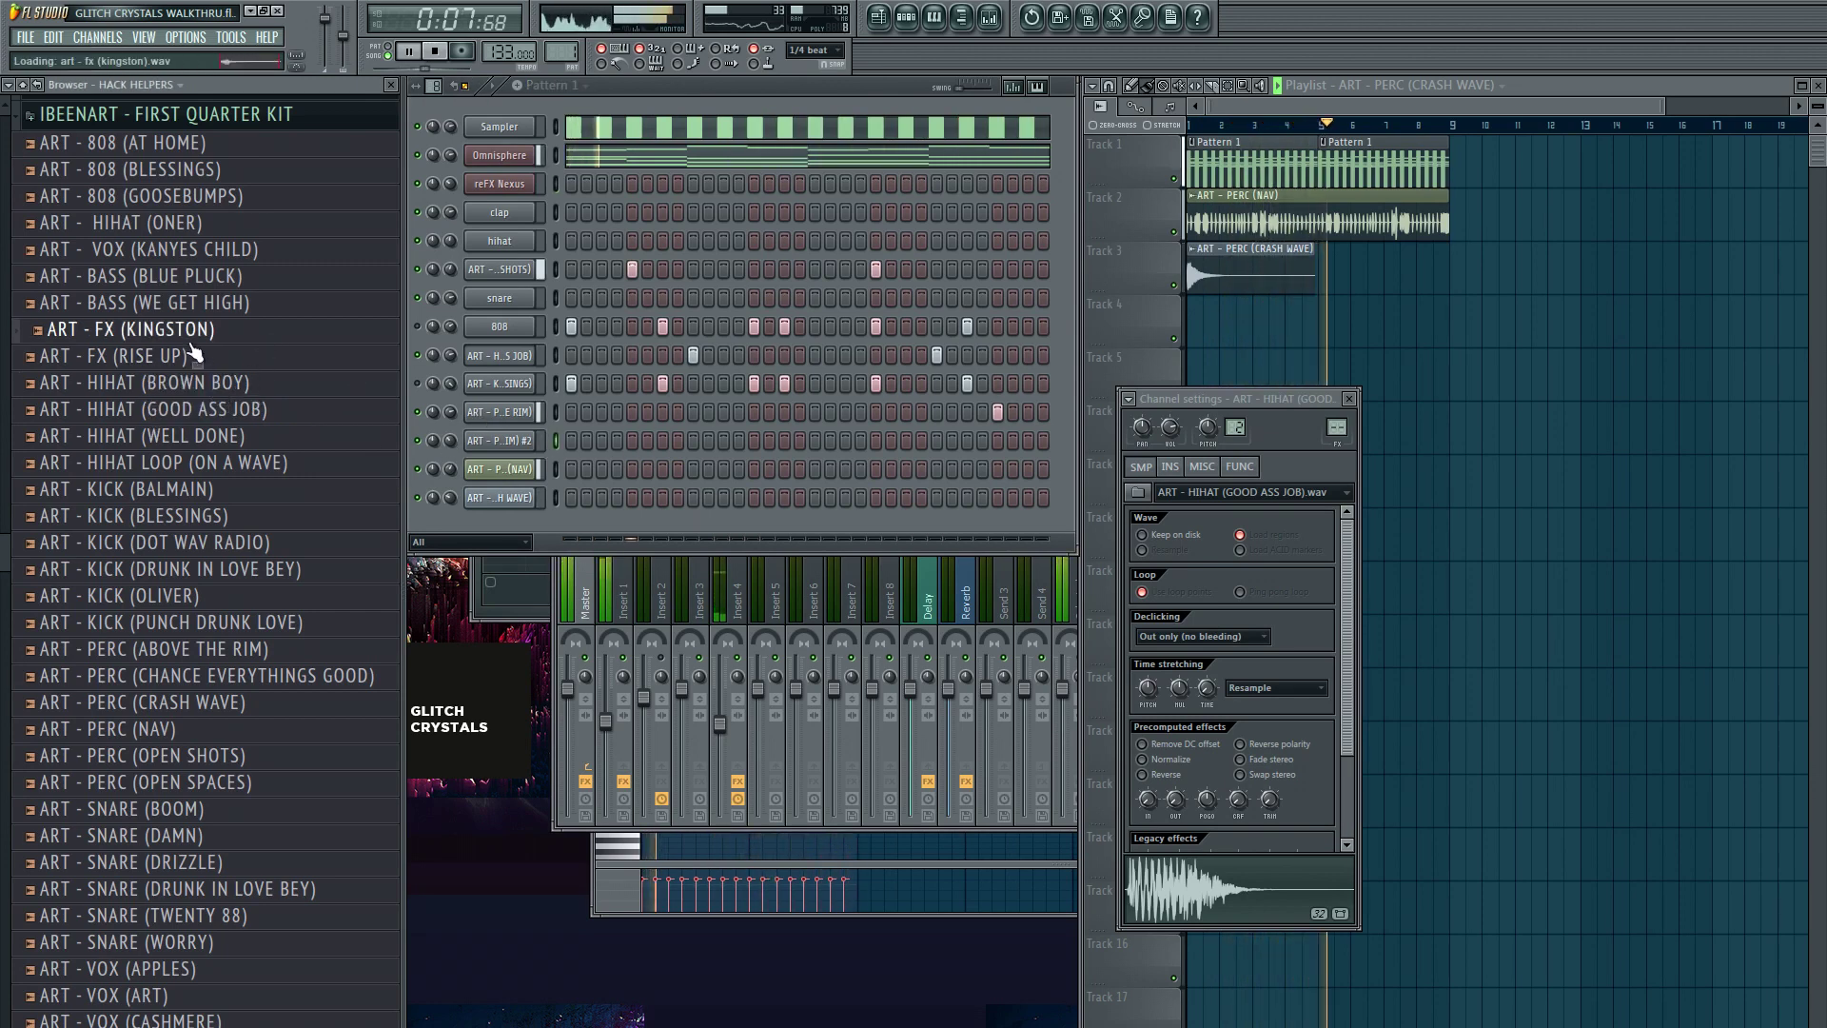
pyautogui.click(186, 355)
pyautogui.click(186, 301)
pyautogui.click(186, 276)
pyautogui.press('space')
pyautogui.click(571, 110)
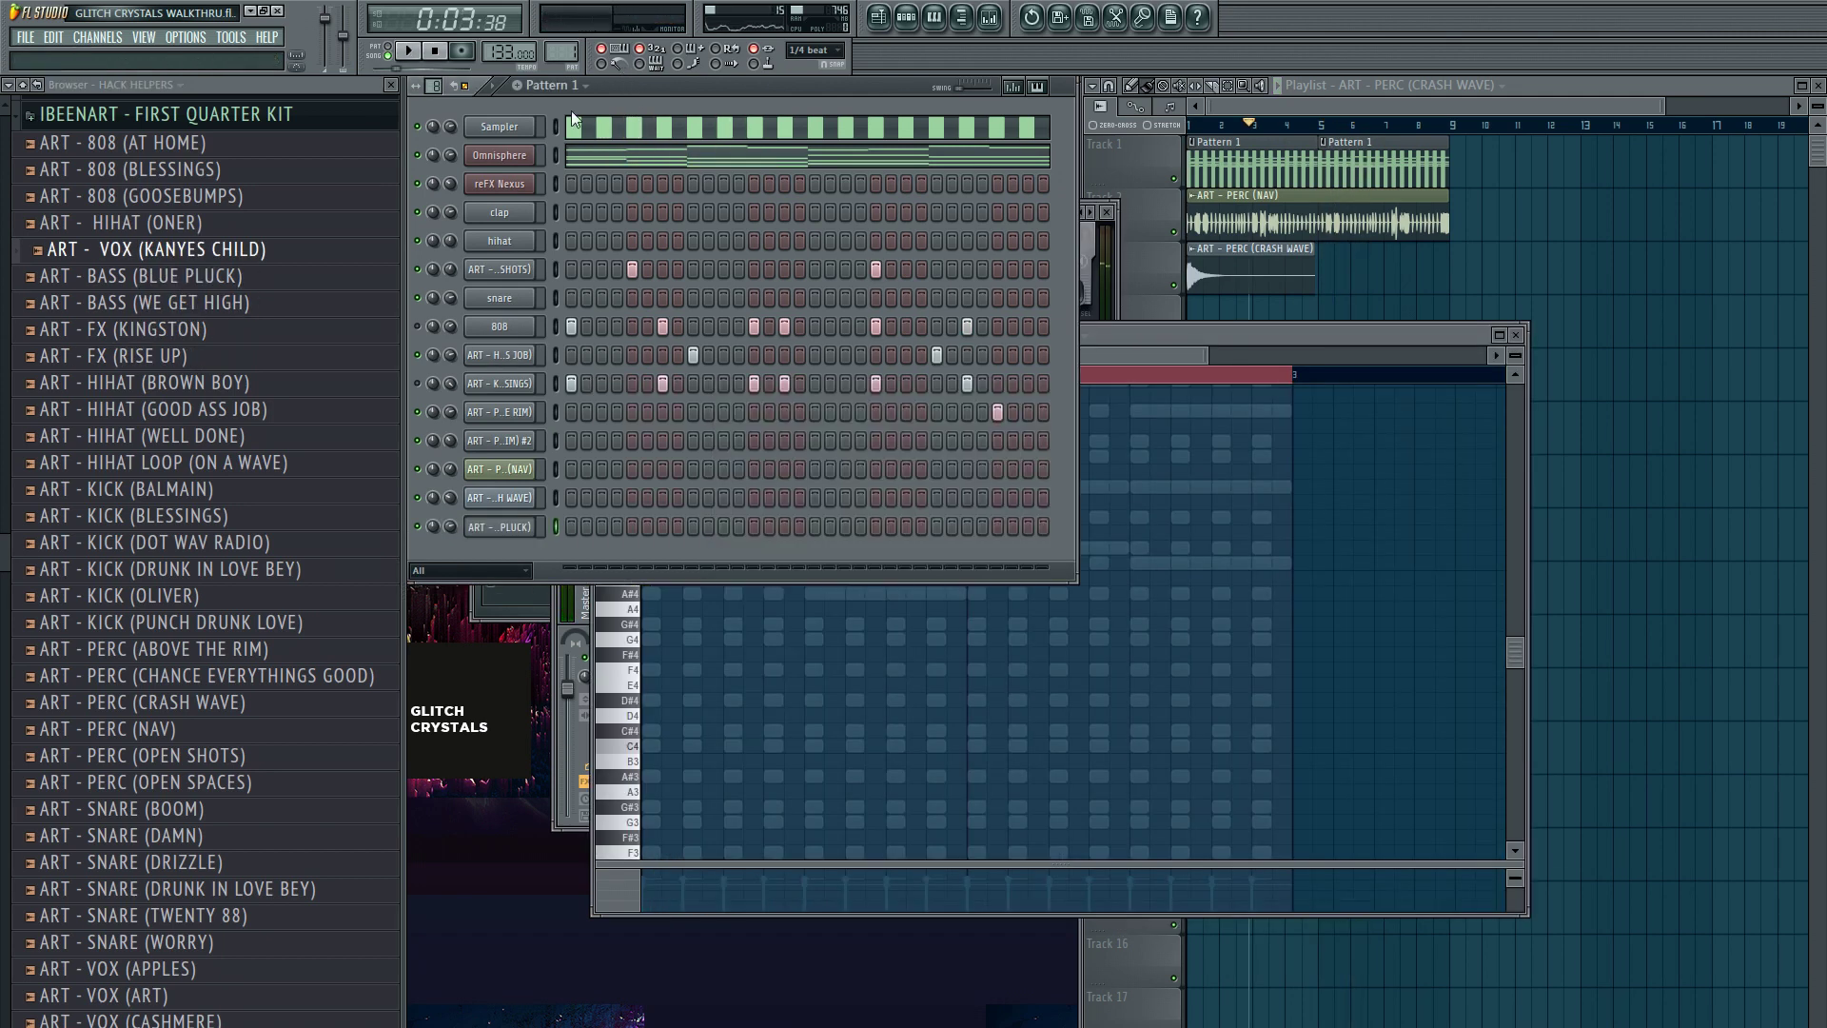
# - Replace the 808 channel's sample with ART - 808 (BLESSINGS), and close the piano roll and Fruity Love Philter windows
pyautogui.click(190, 198)
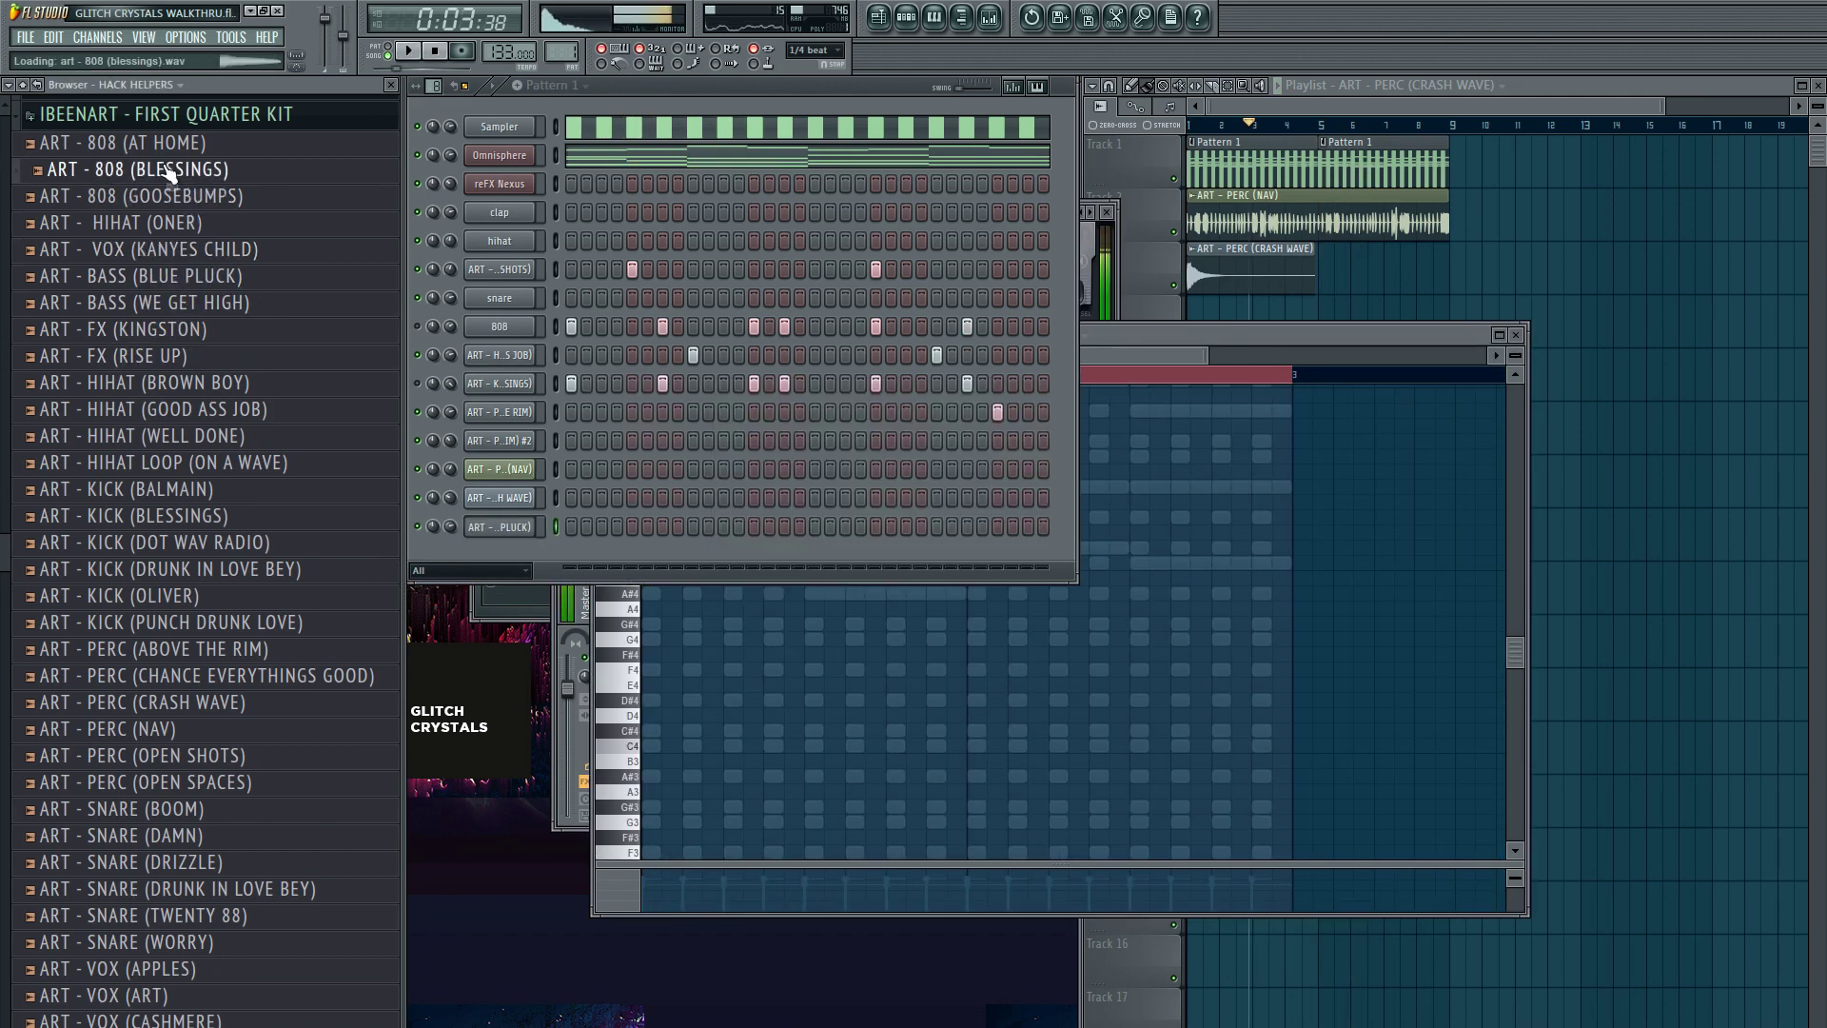
pyautogui.moveTo(528, 339); pyautogui.dragTo(500, 322)
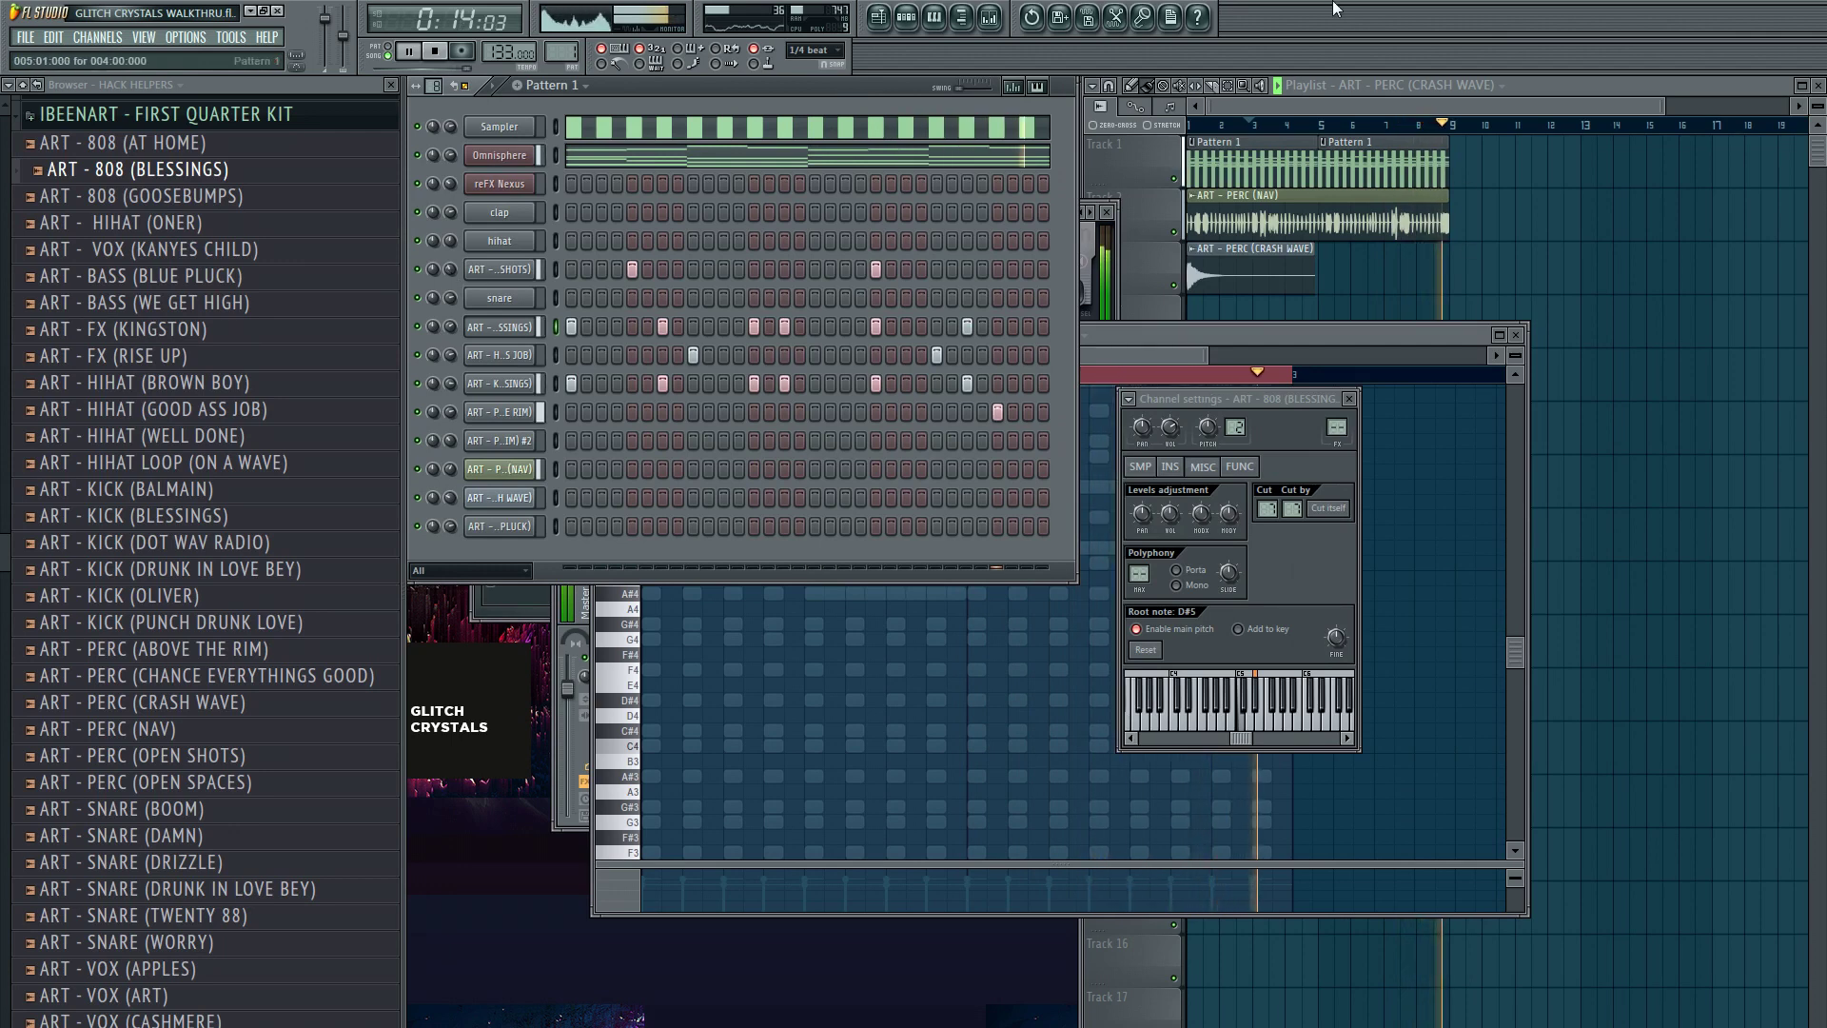
pyautogui.click(1516, 334)
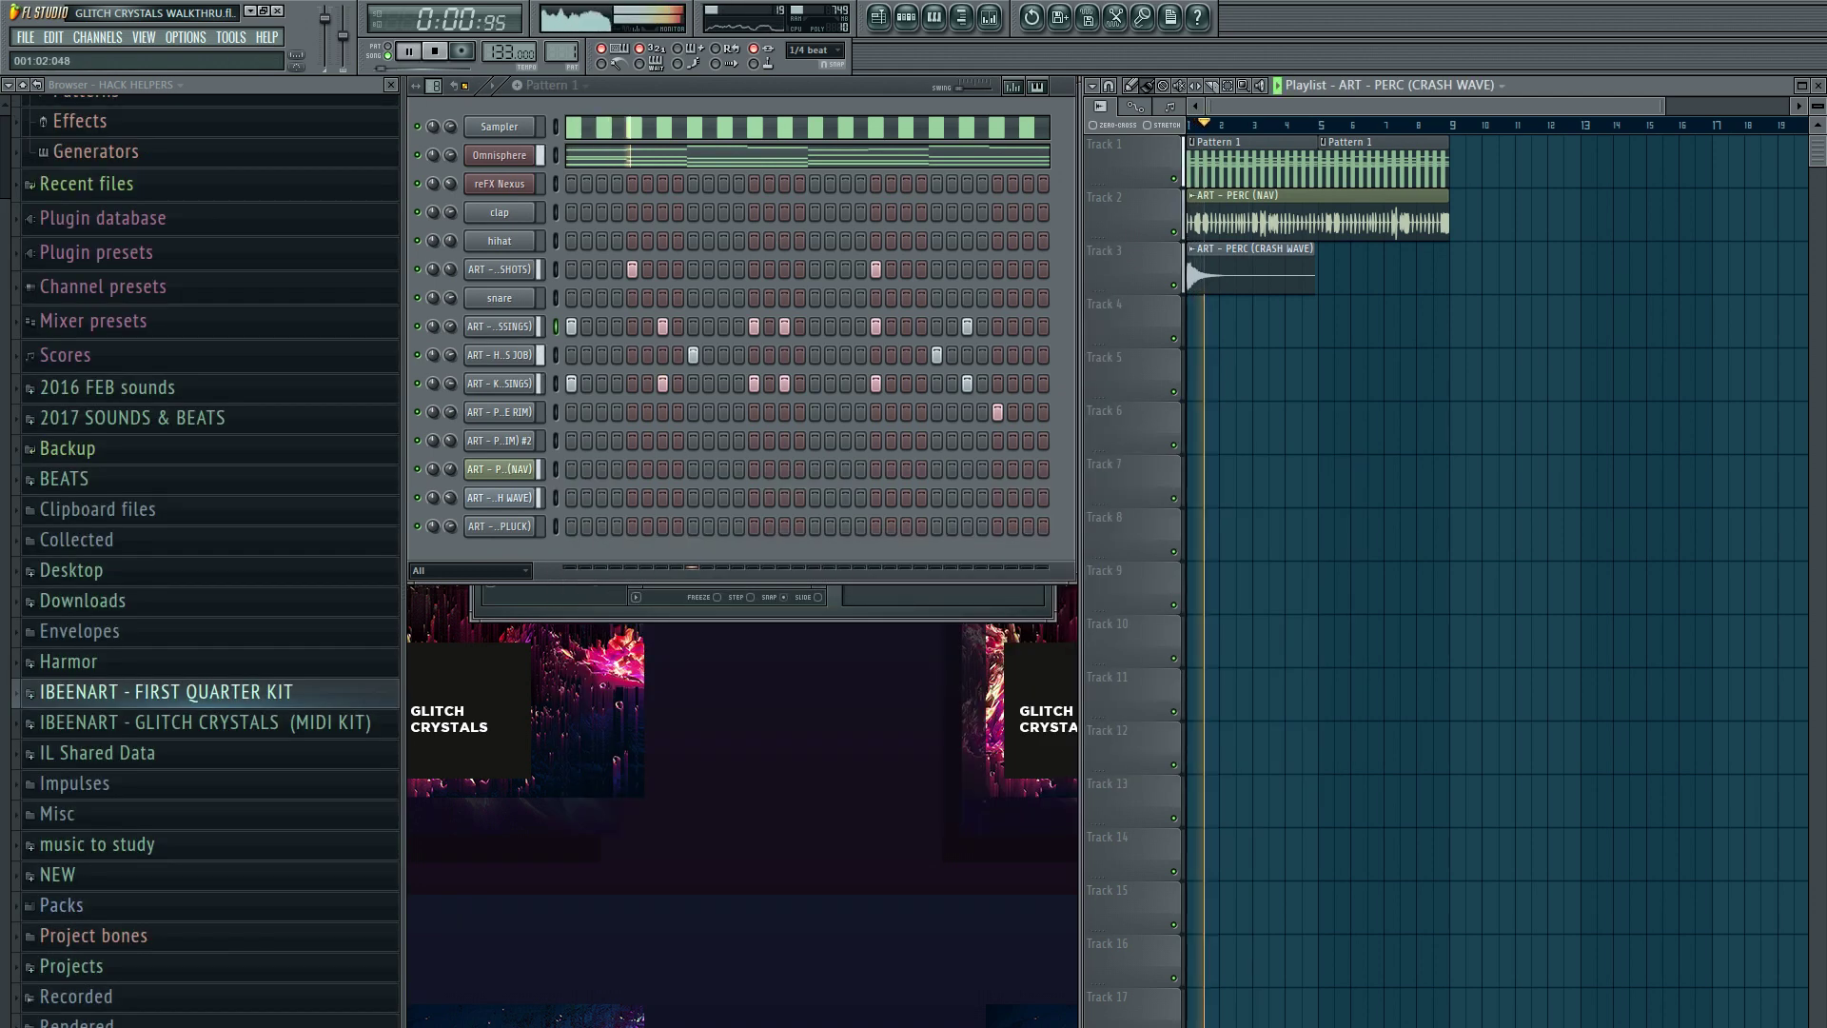
pyautogui.click(811, 618)
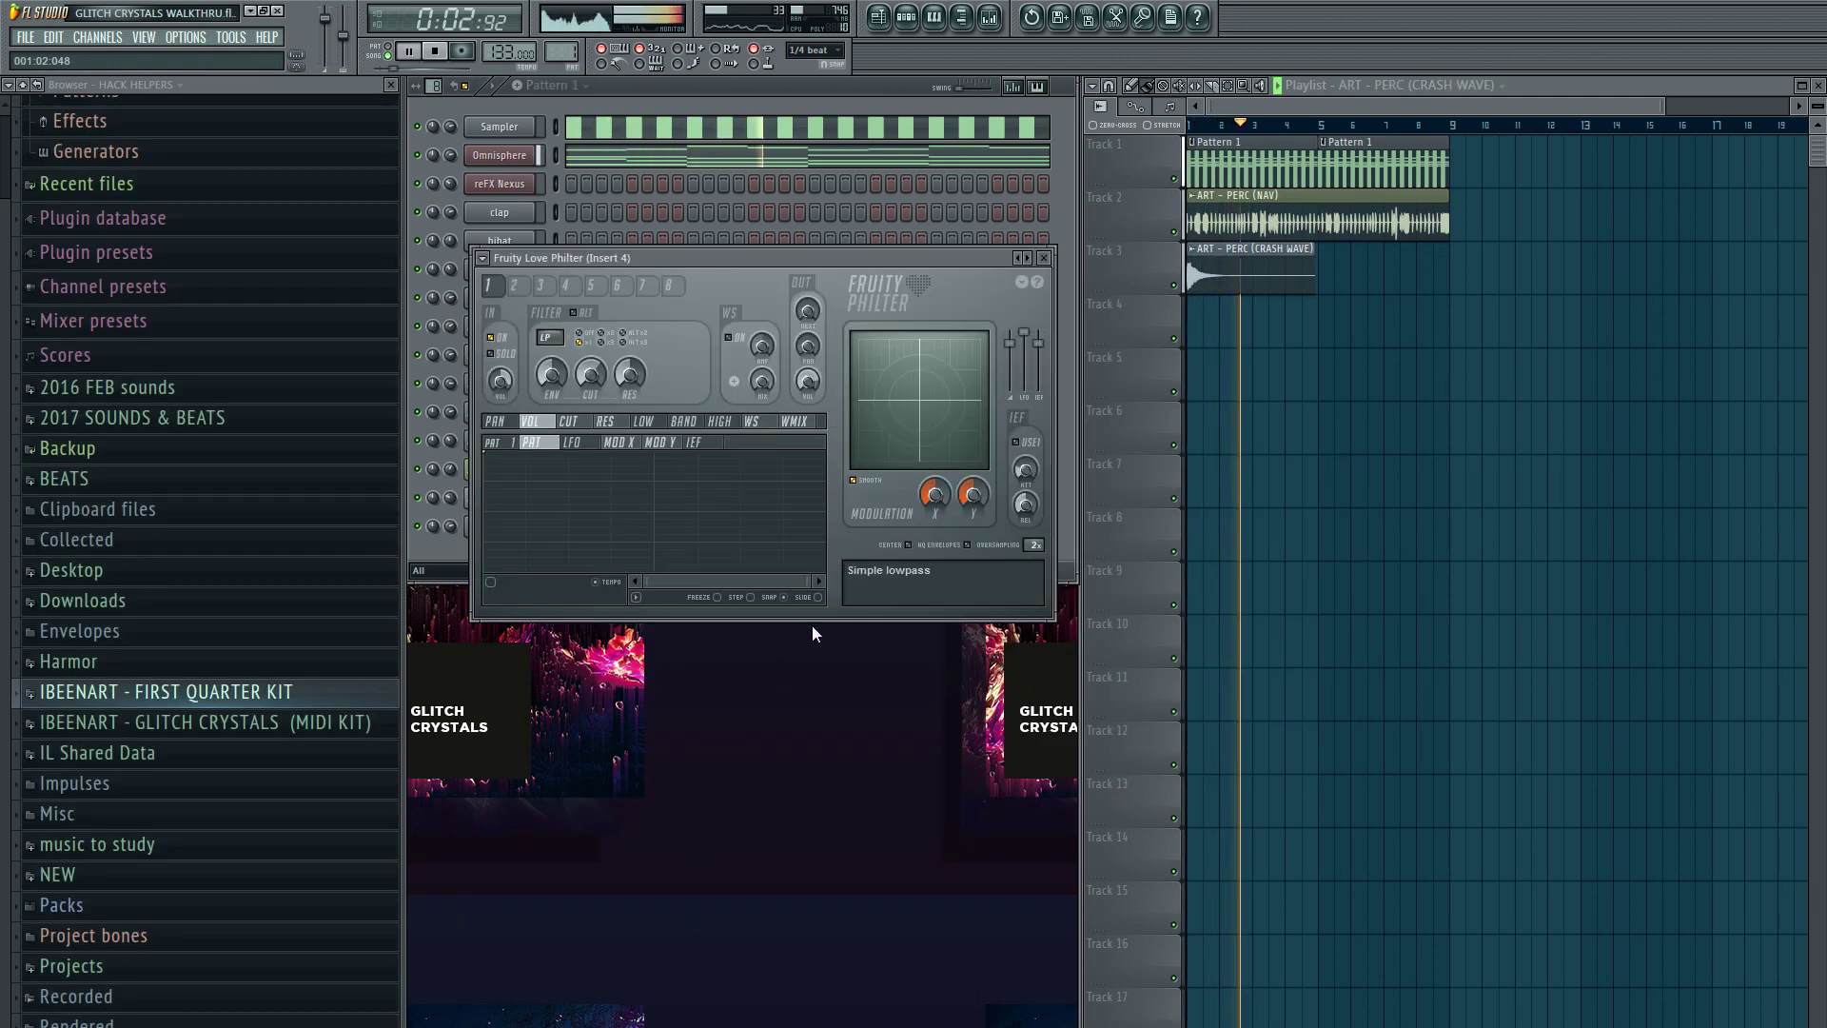
pyautogui.click(1044, 258)
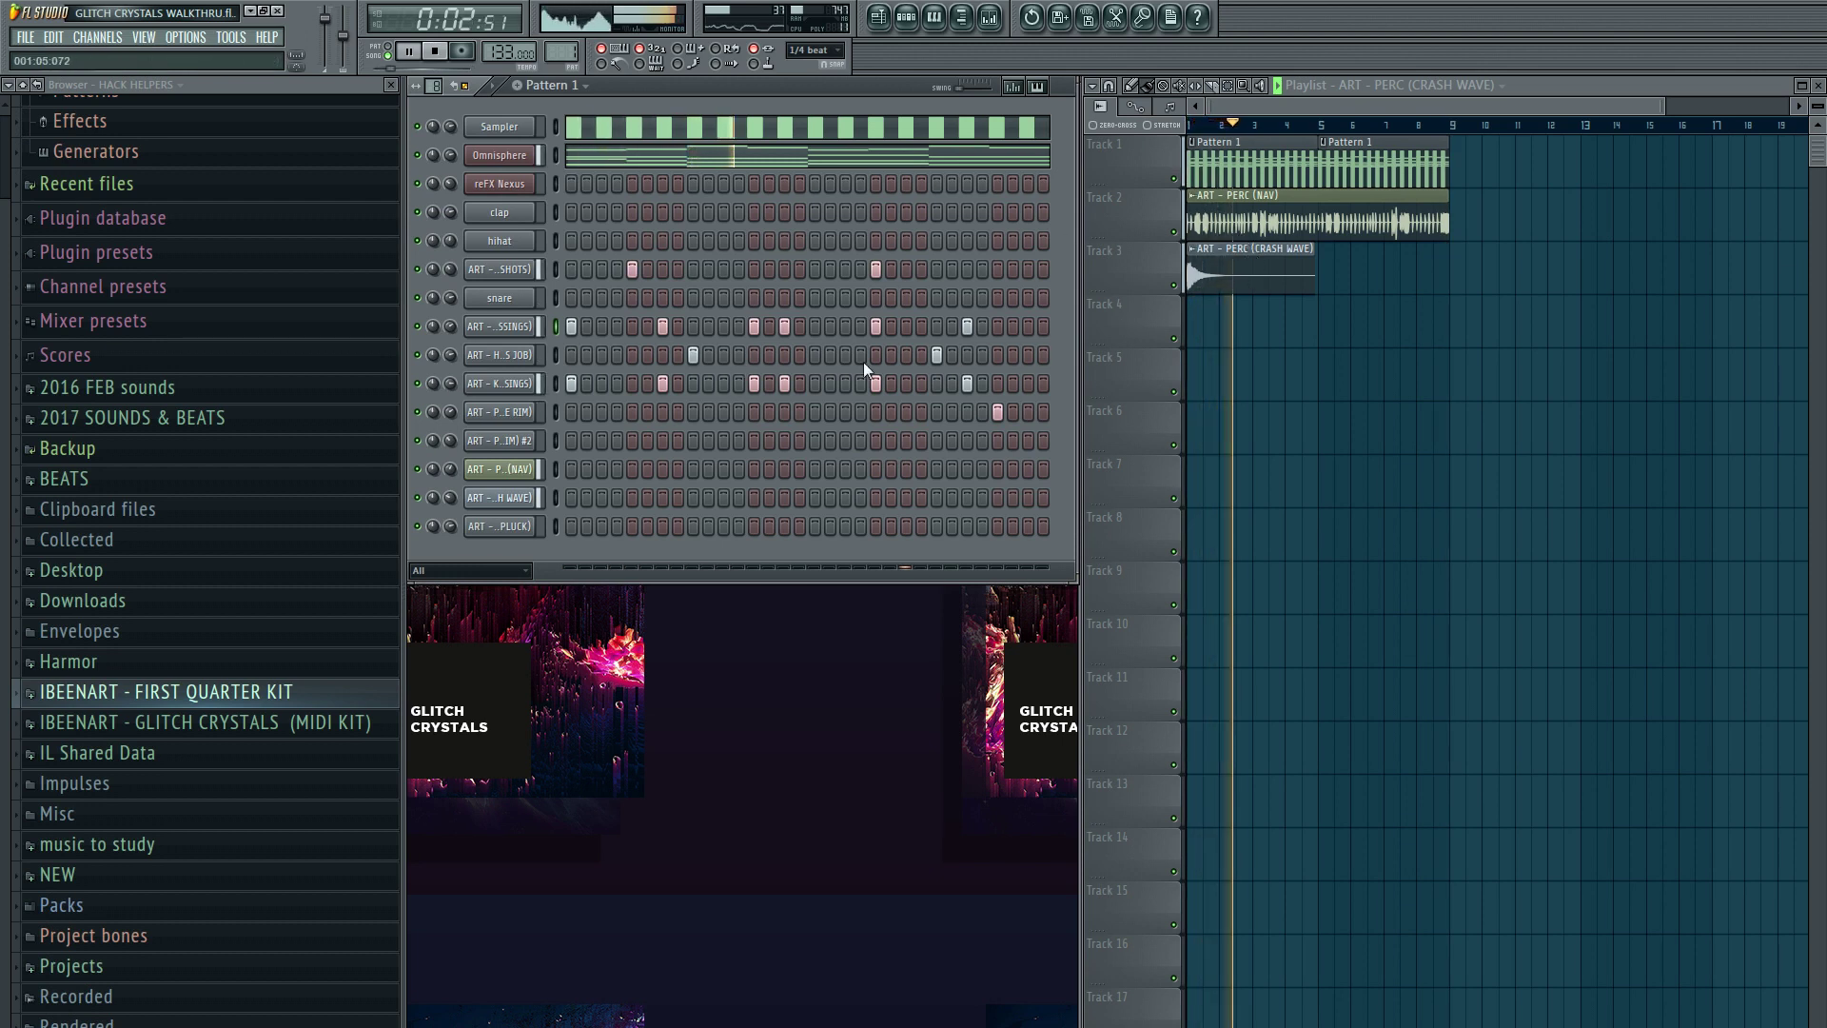
# - Open the ART - 808 (BLESSINGS) piano roll and transpose all its notes up three semitones to D#5
pyautogui.click(505, 327)
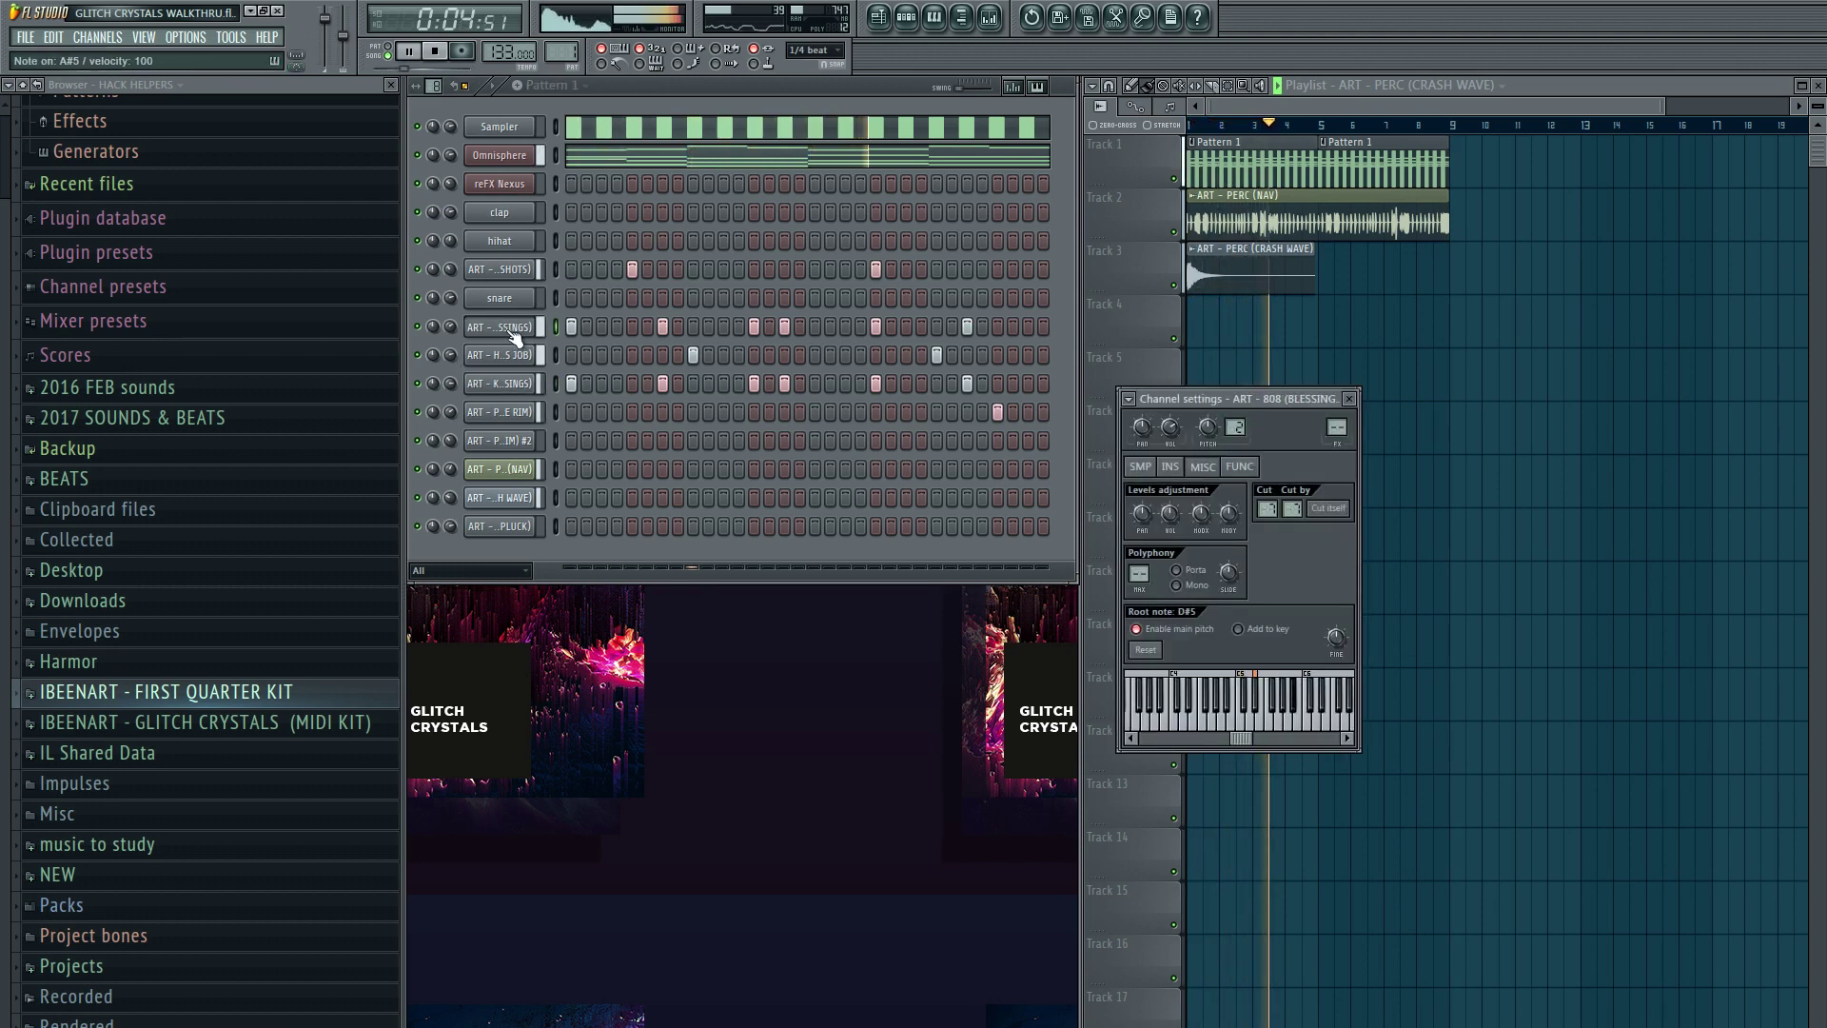
pyautogui.click(542, 329)
pyautogui.press('F7')
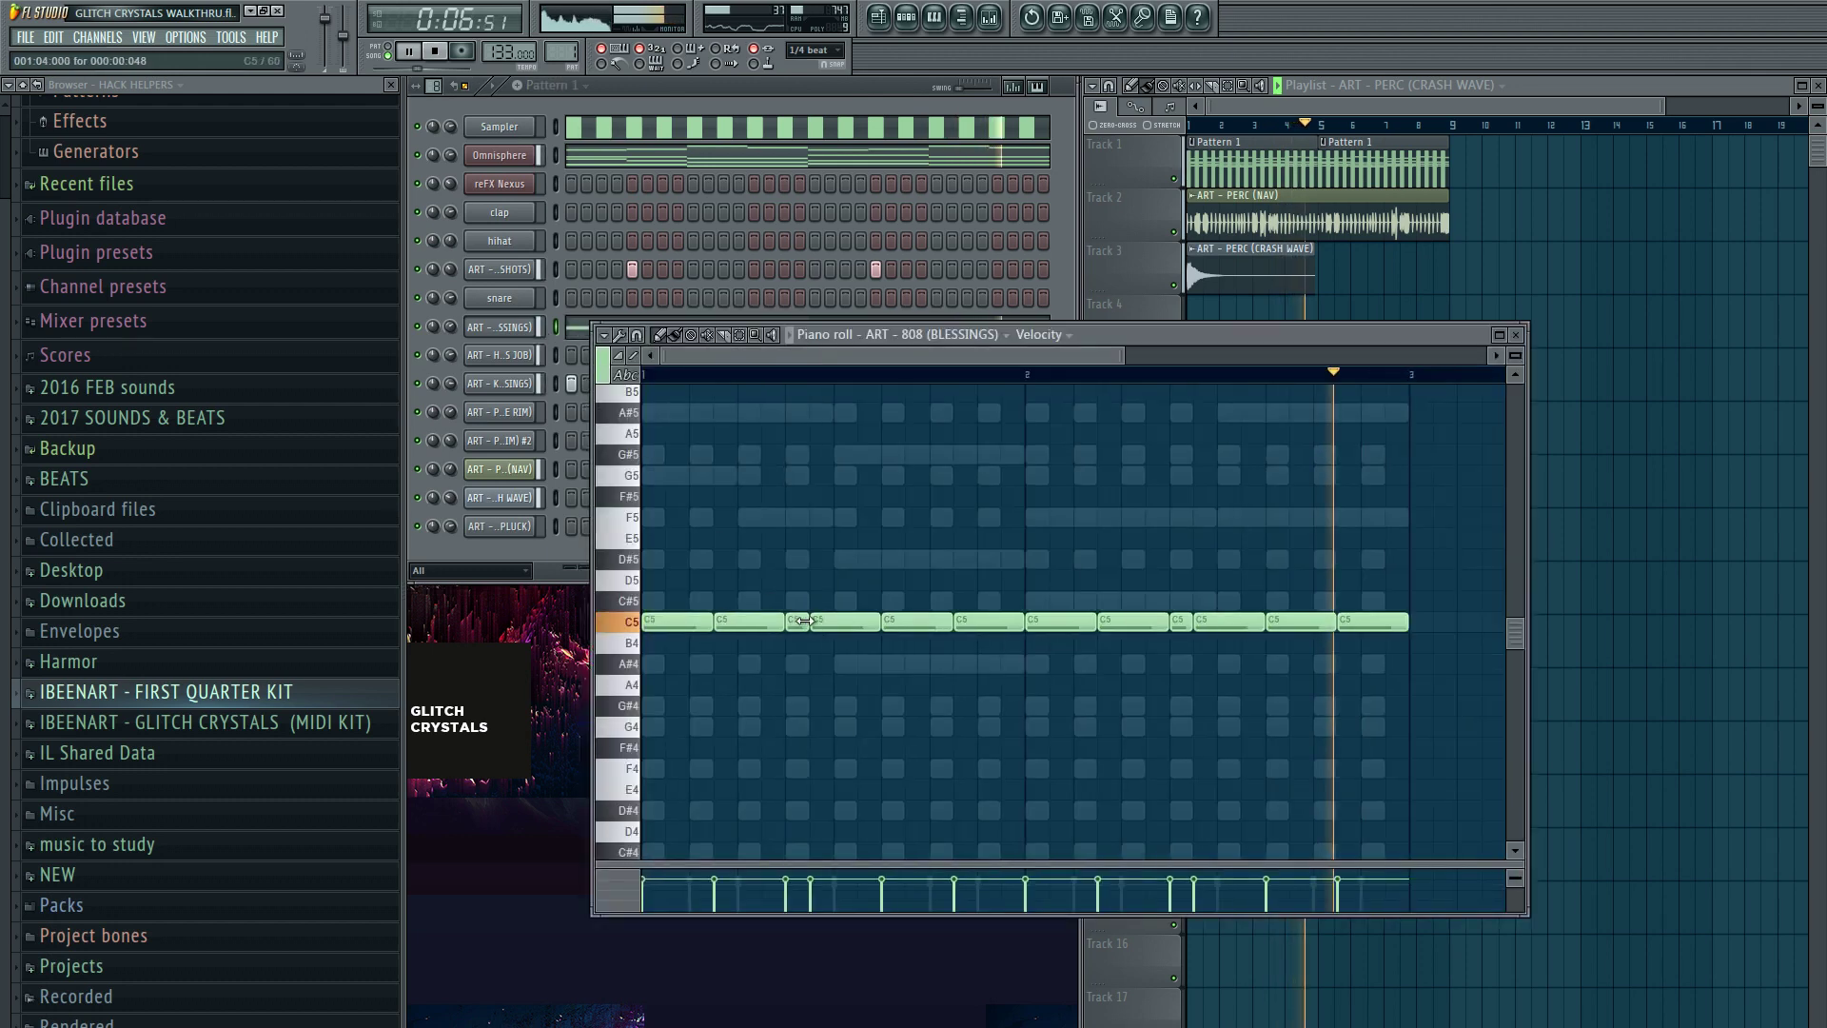
pyautogui.hotkey('ctrl', 'a')
pyautogui.press('Up')
pyautogui.press('Up')
pyautogui.press('Up')
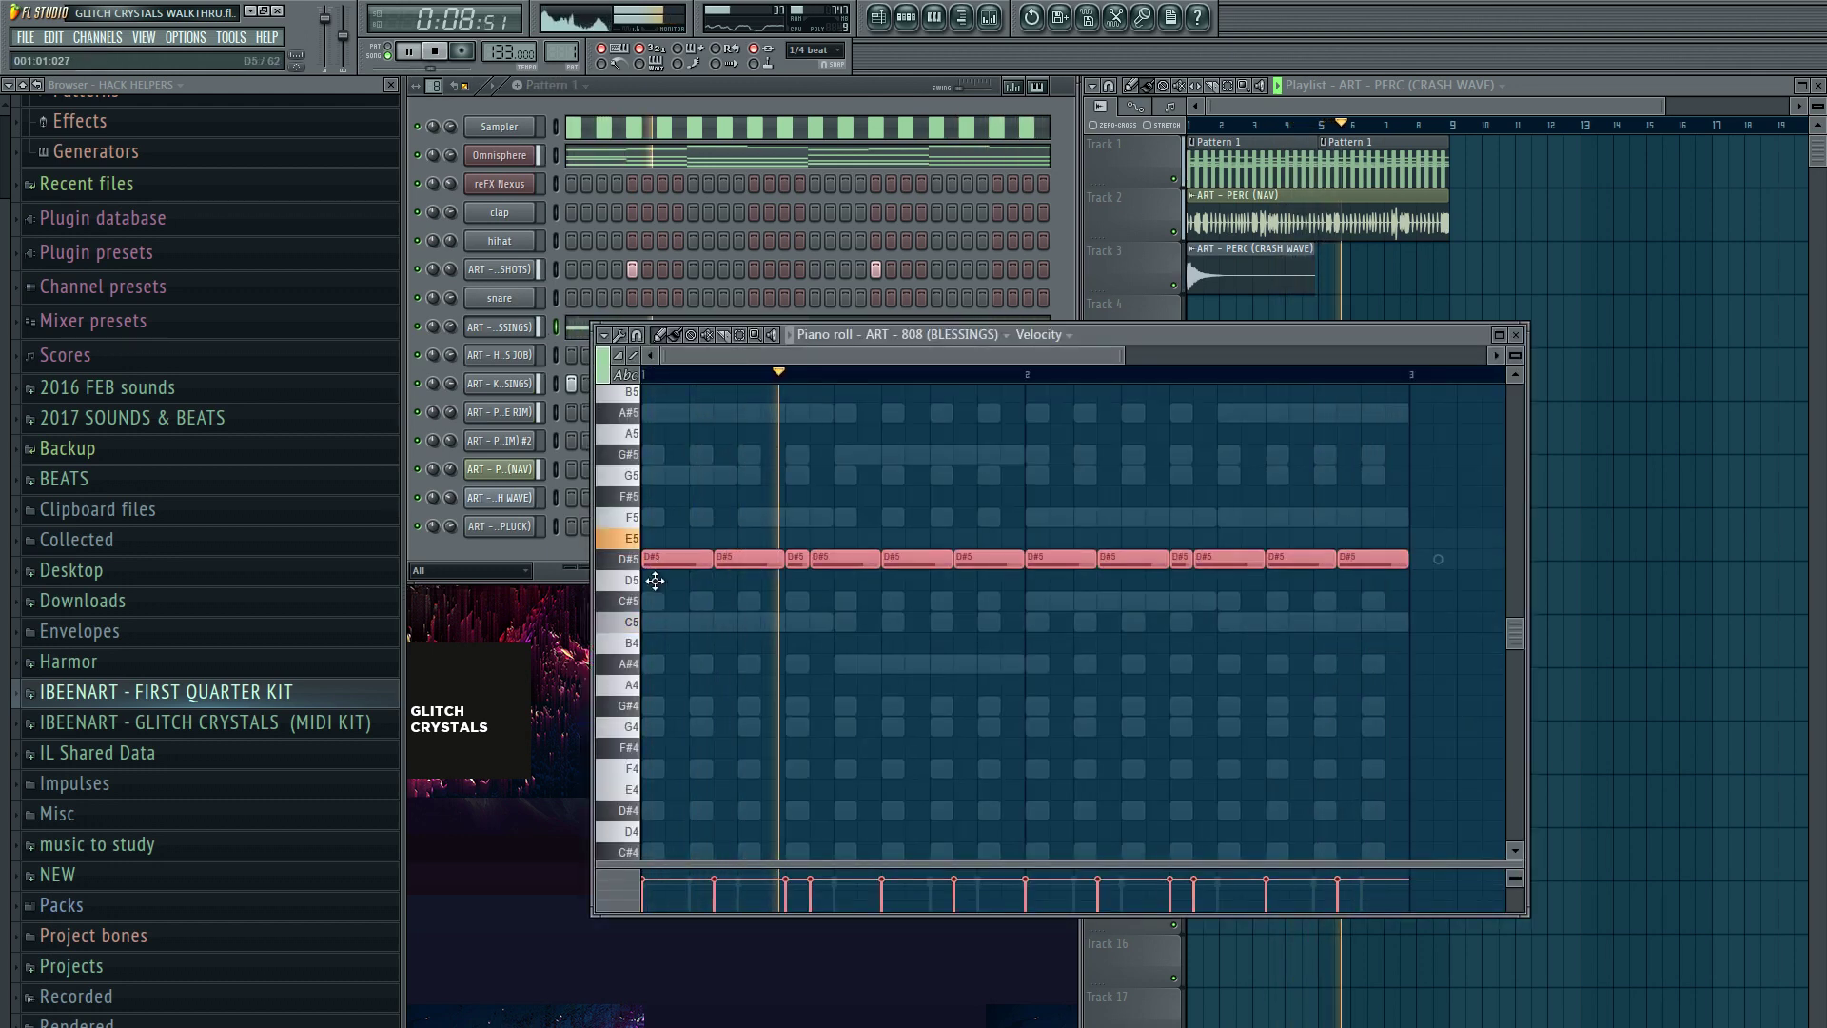
# - Transpose the selected 808 notes back down three semitones to C5 and stop playback
pyautogui.press('Down')
pyautogui.press('Down')
pyautogui.press('Down')
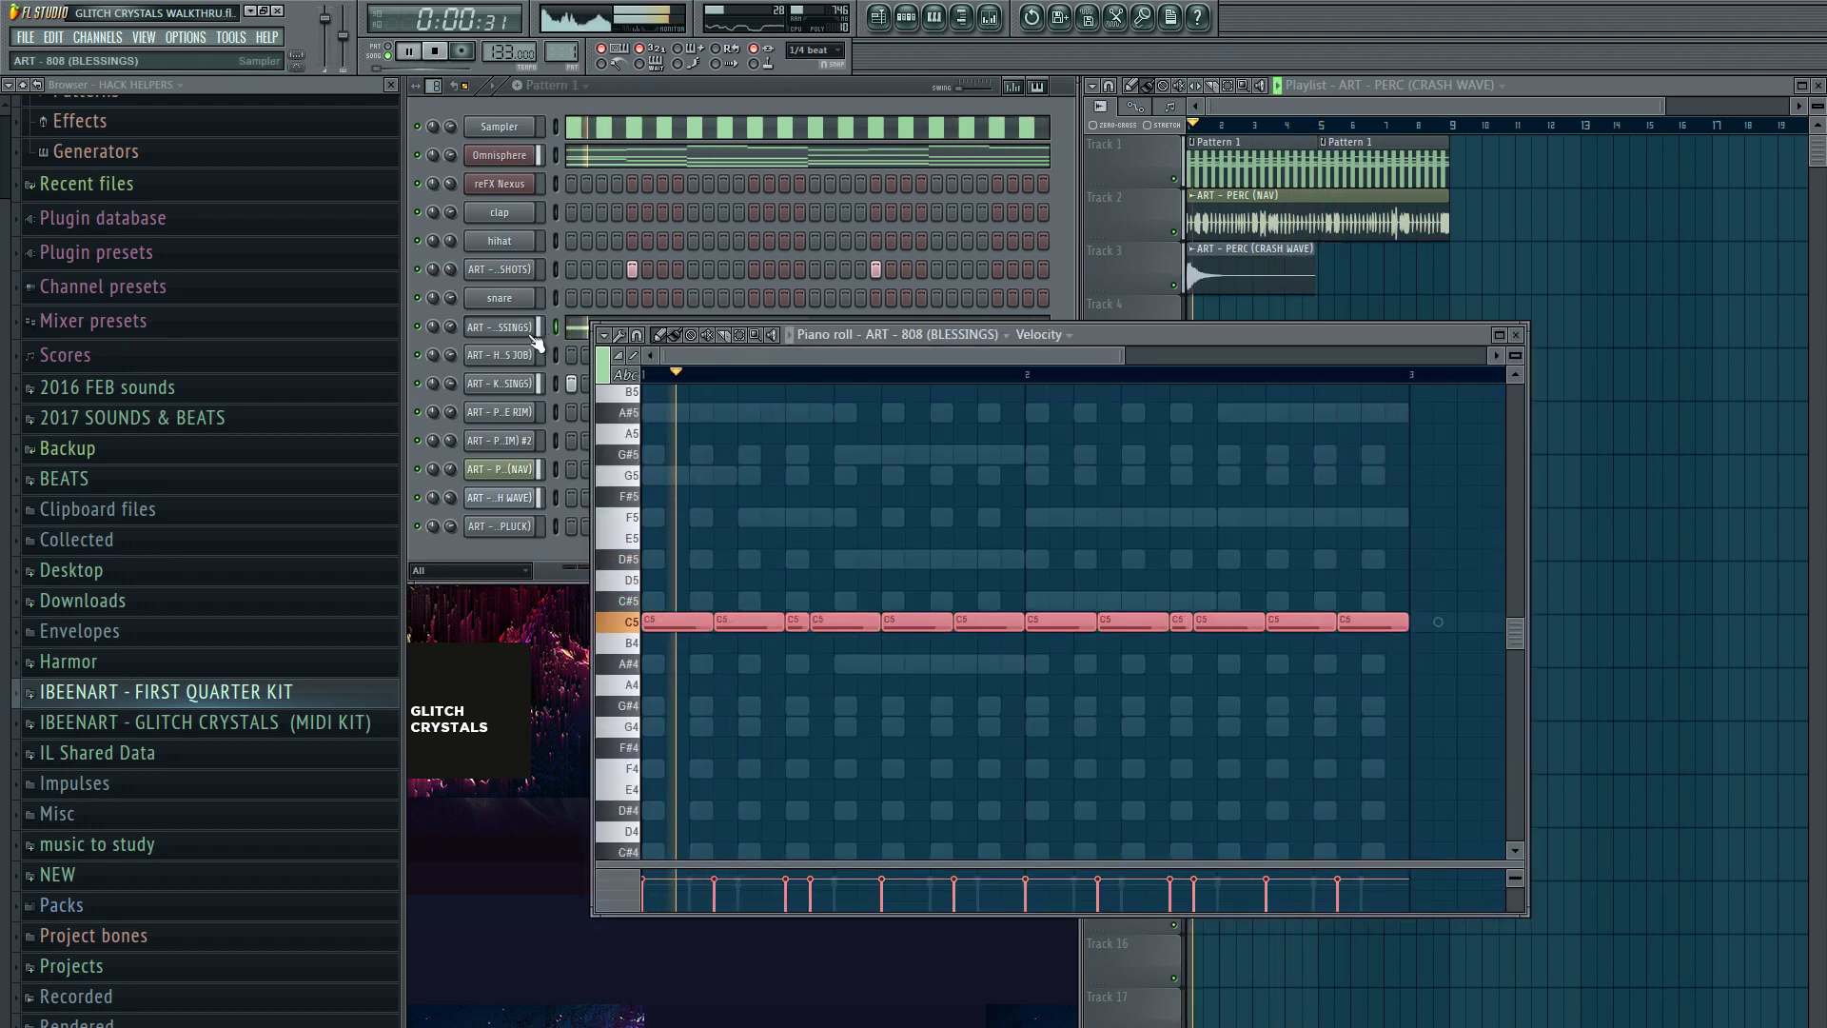
pyautogui.press('space')
pyautogui.click(533, 335)
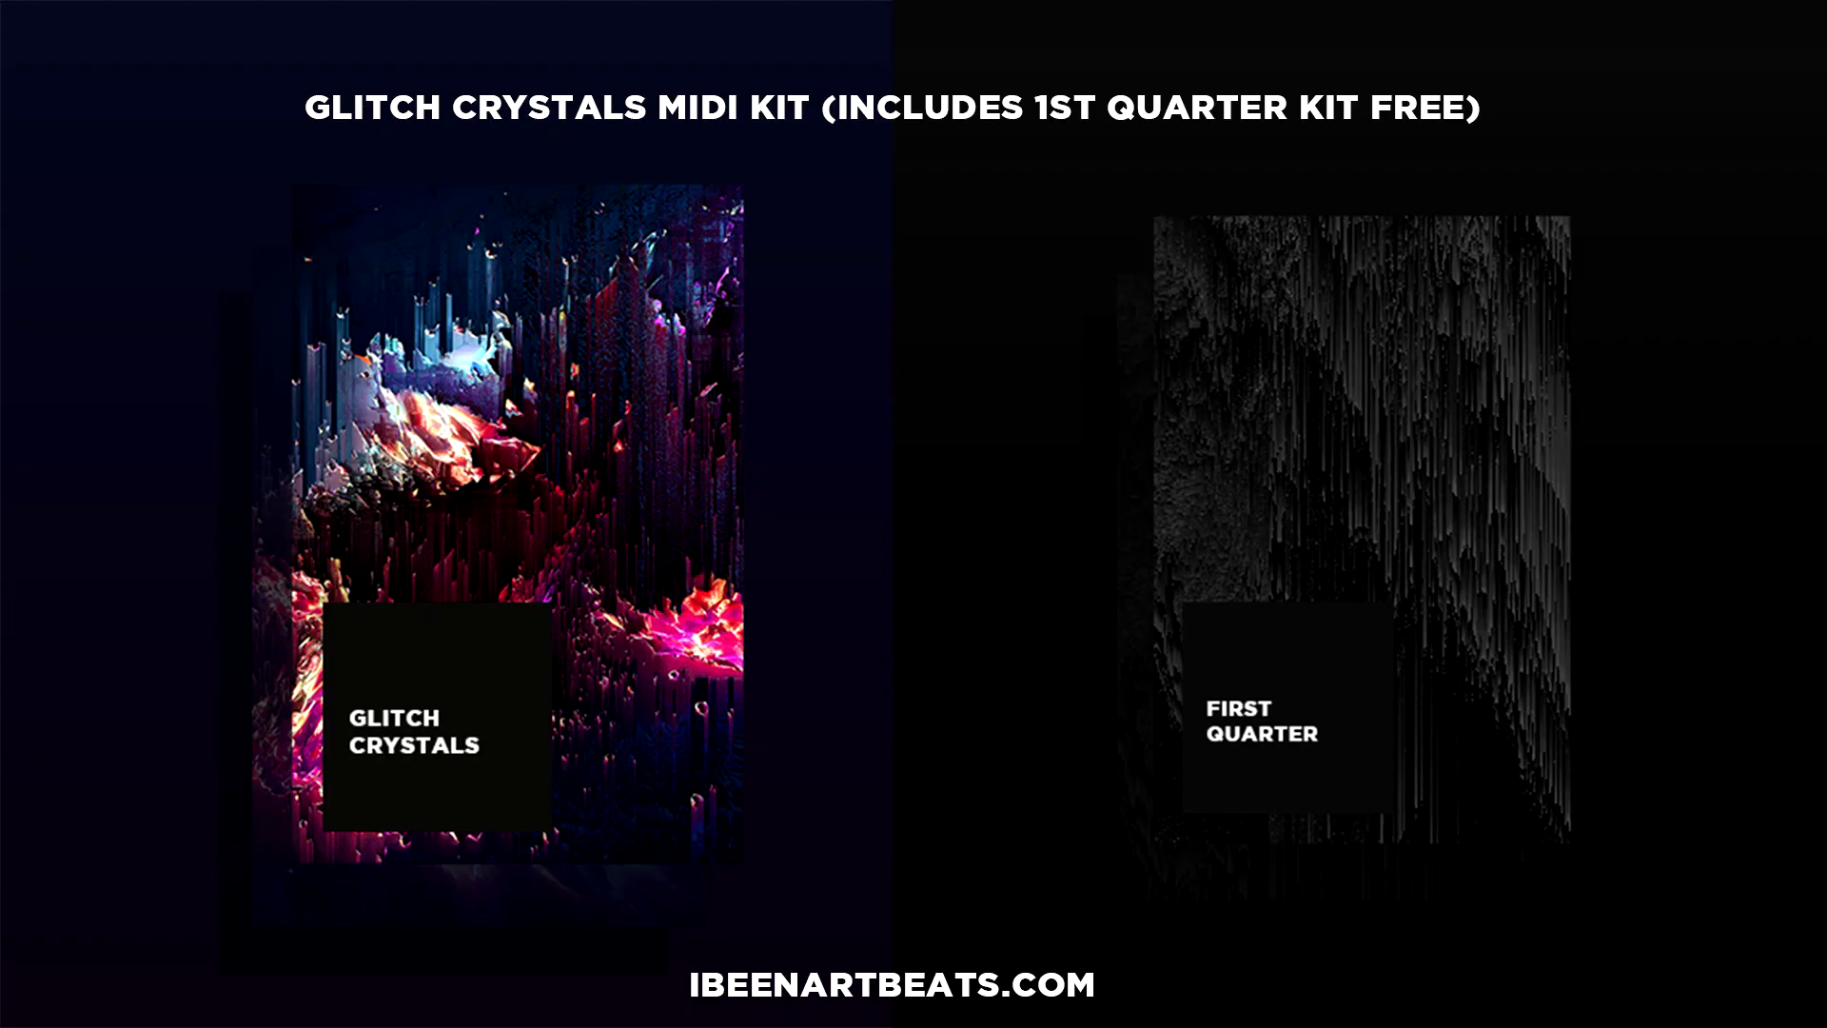